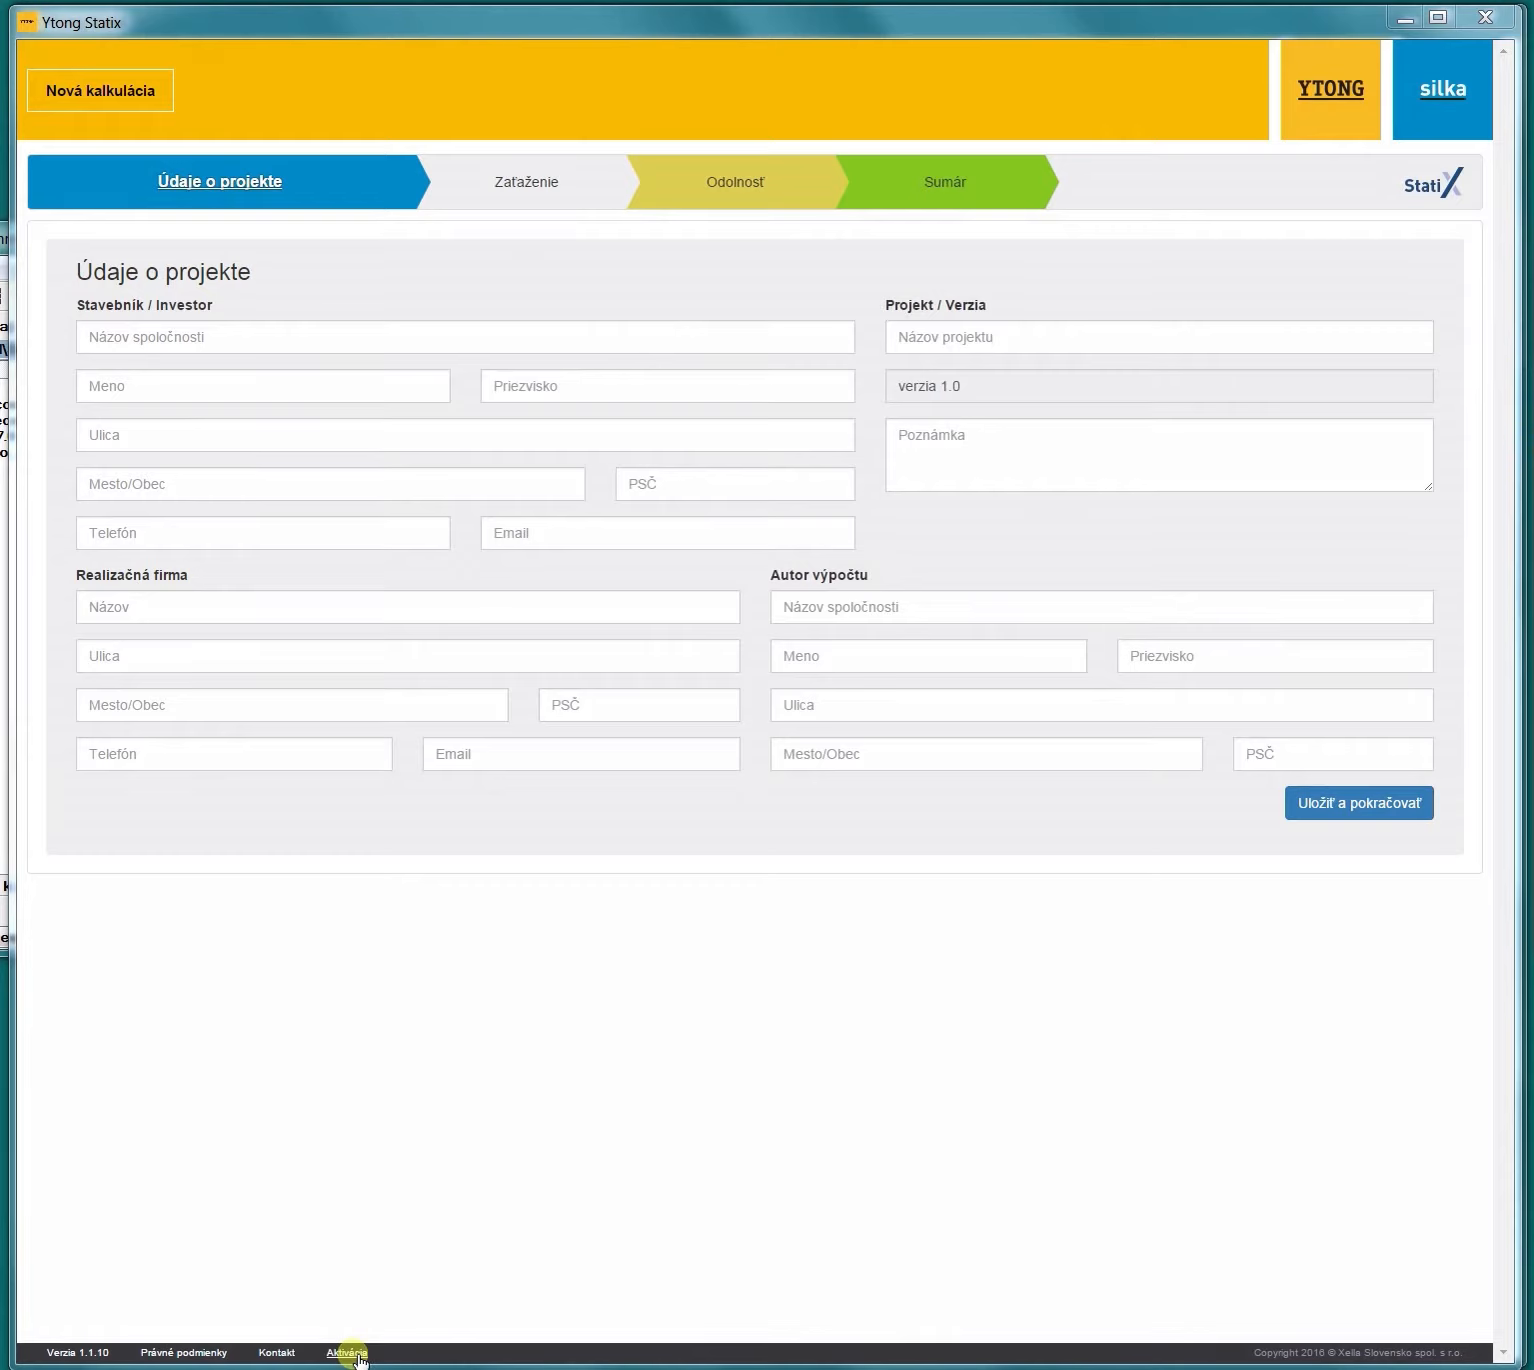
# Step: Open the activation page and view the online Xella Statix registration form
pyautogui.click(347, 1352)
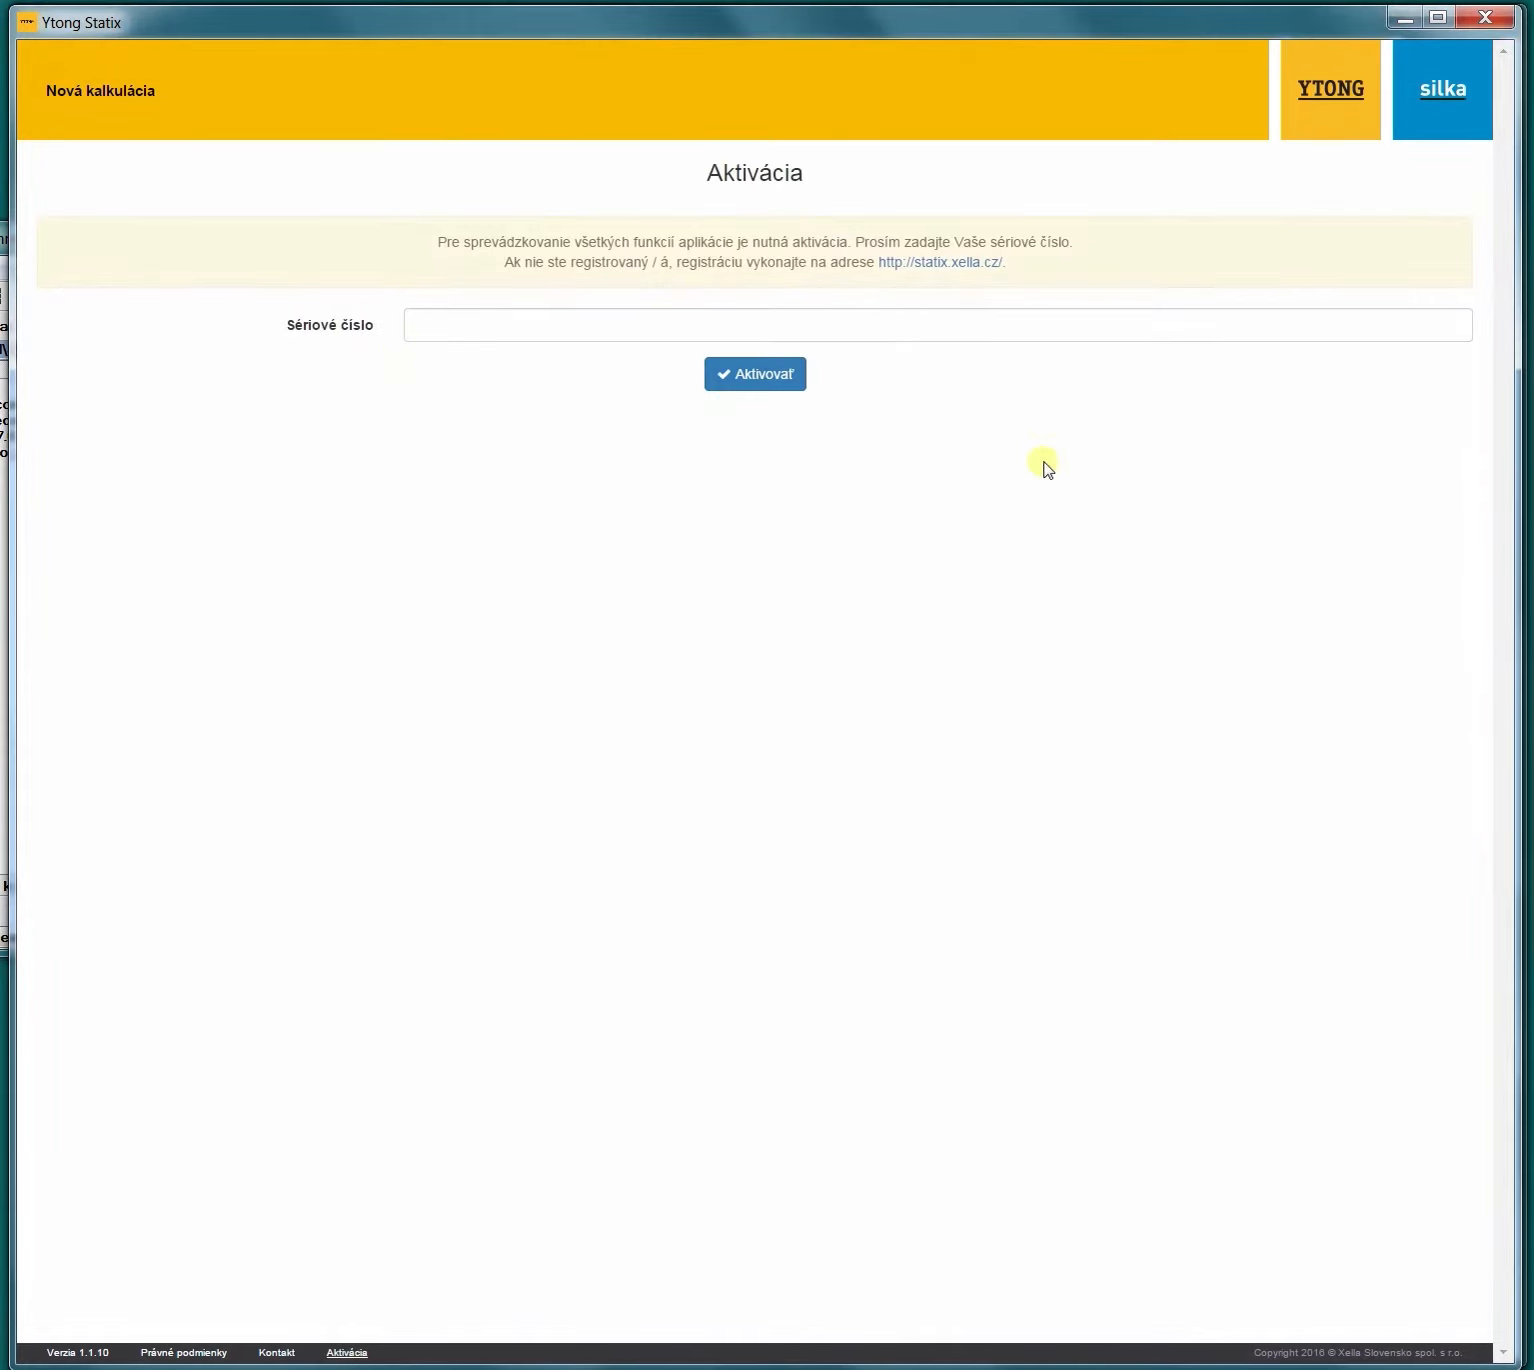
pyautogui.click(958, 262)
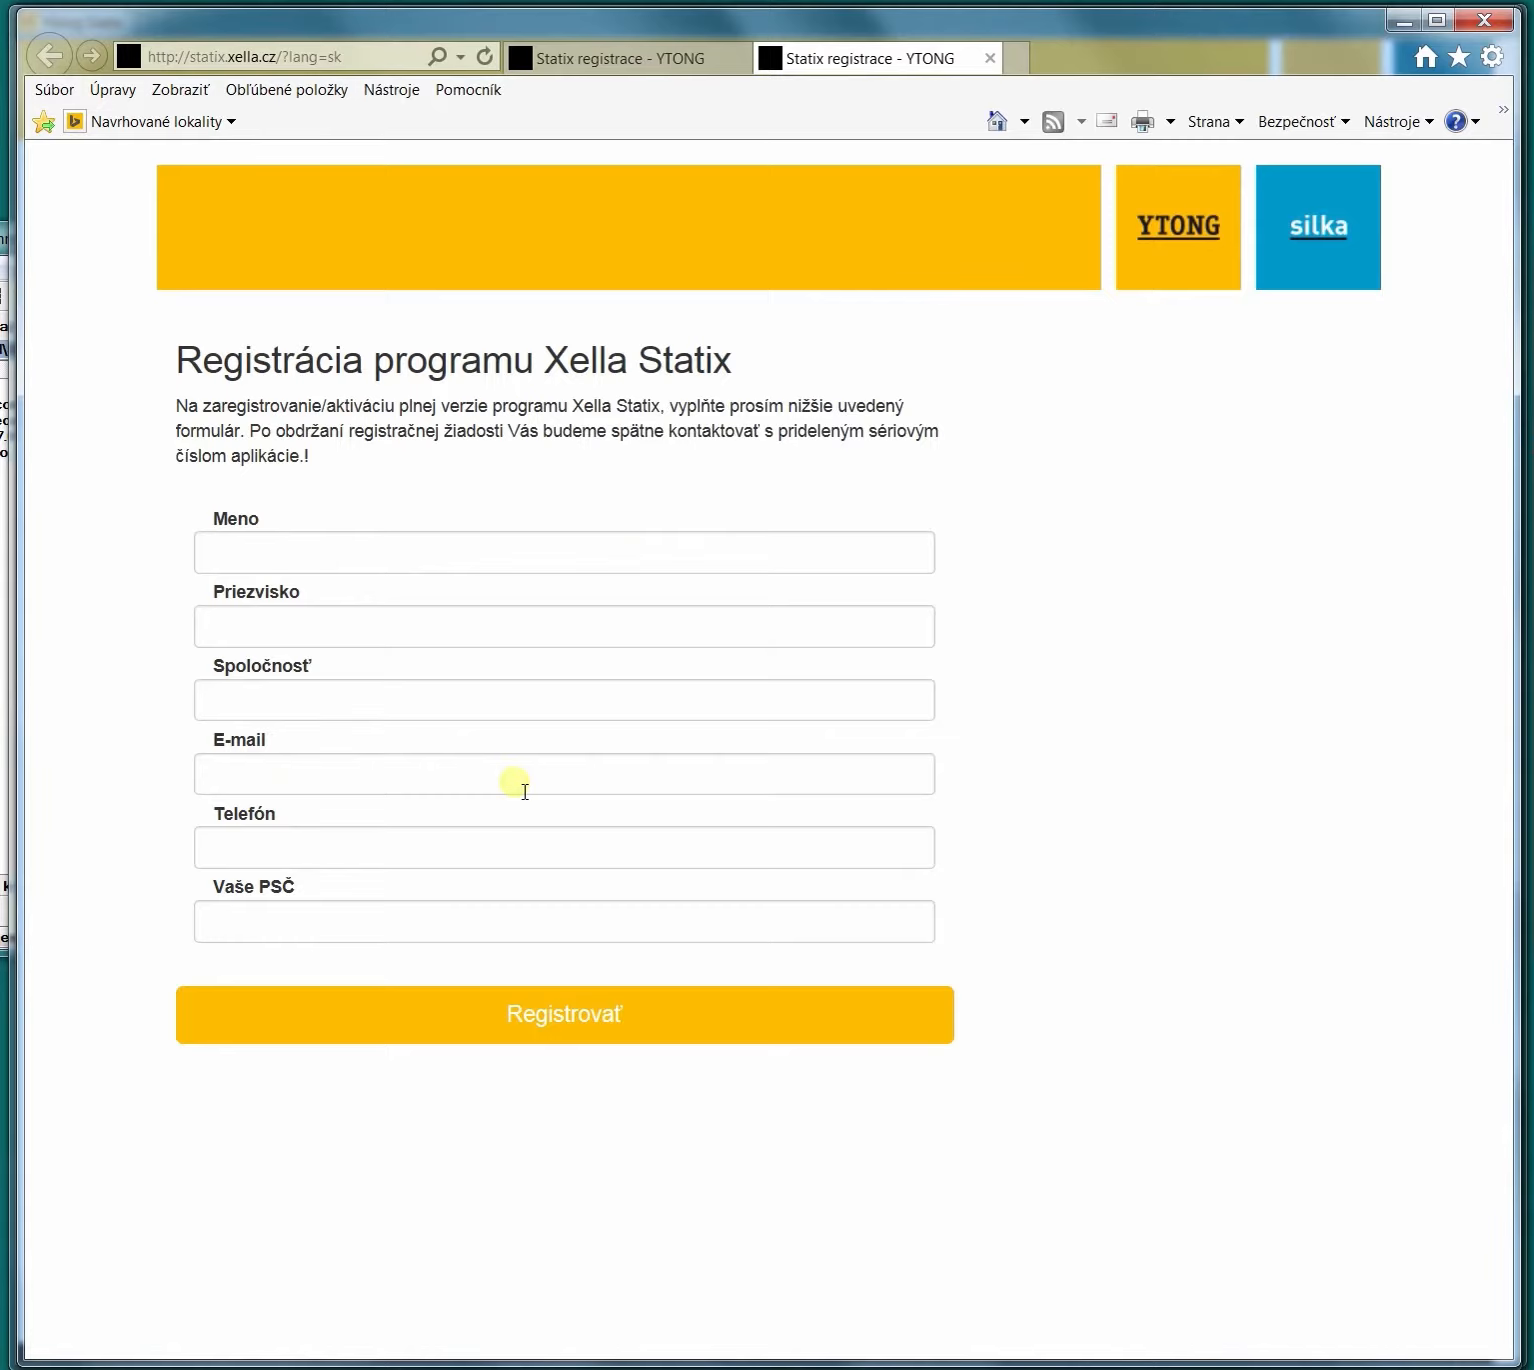
pyautogui.click(1404, 20)
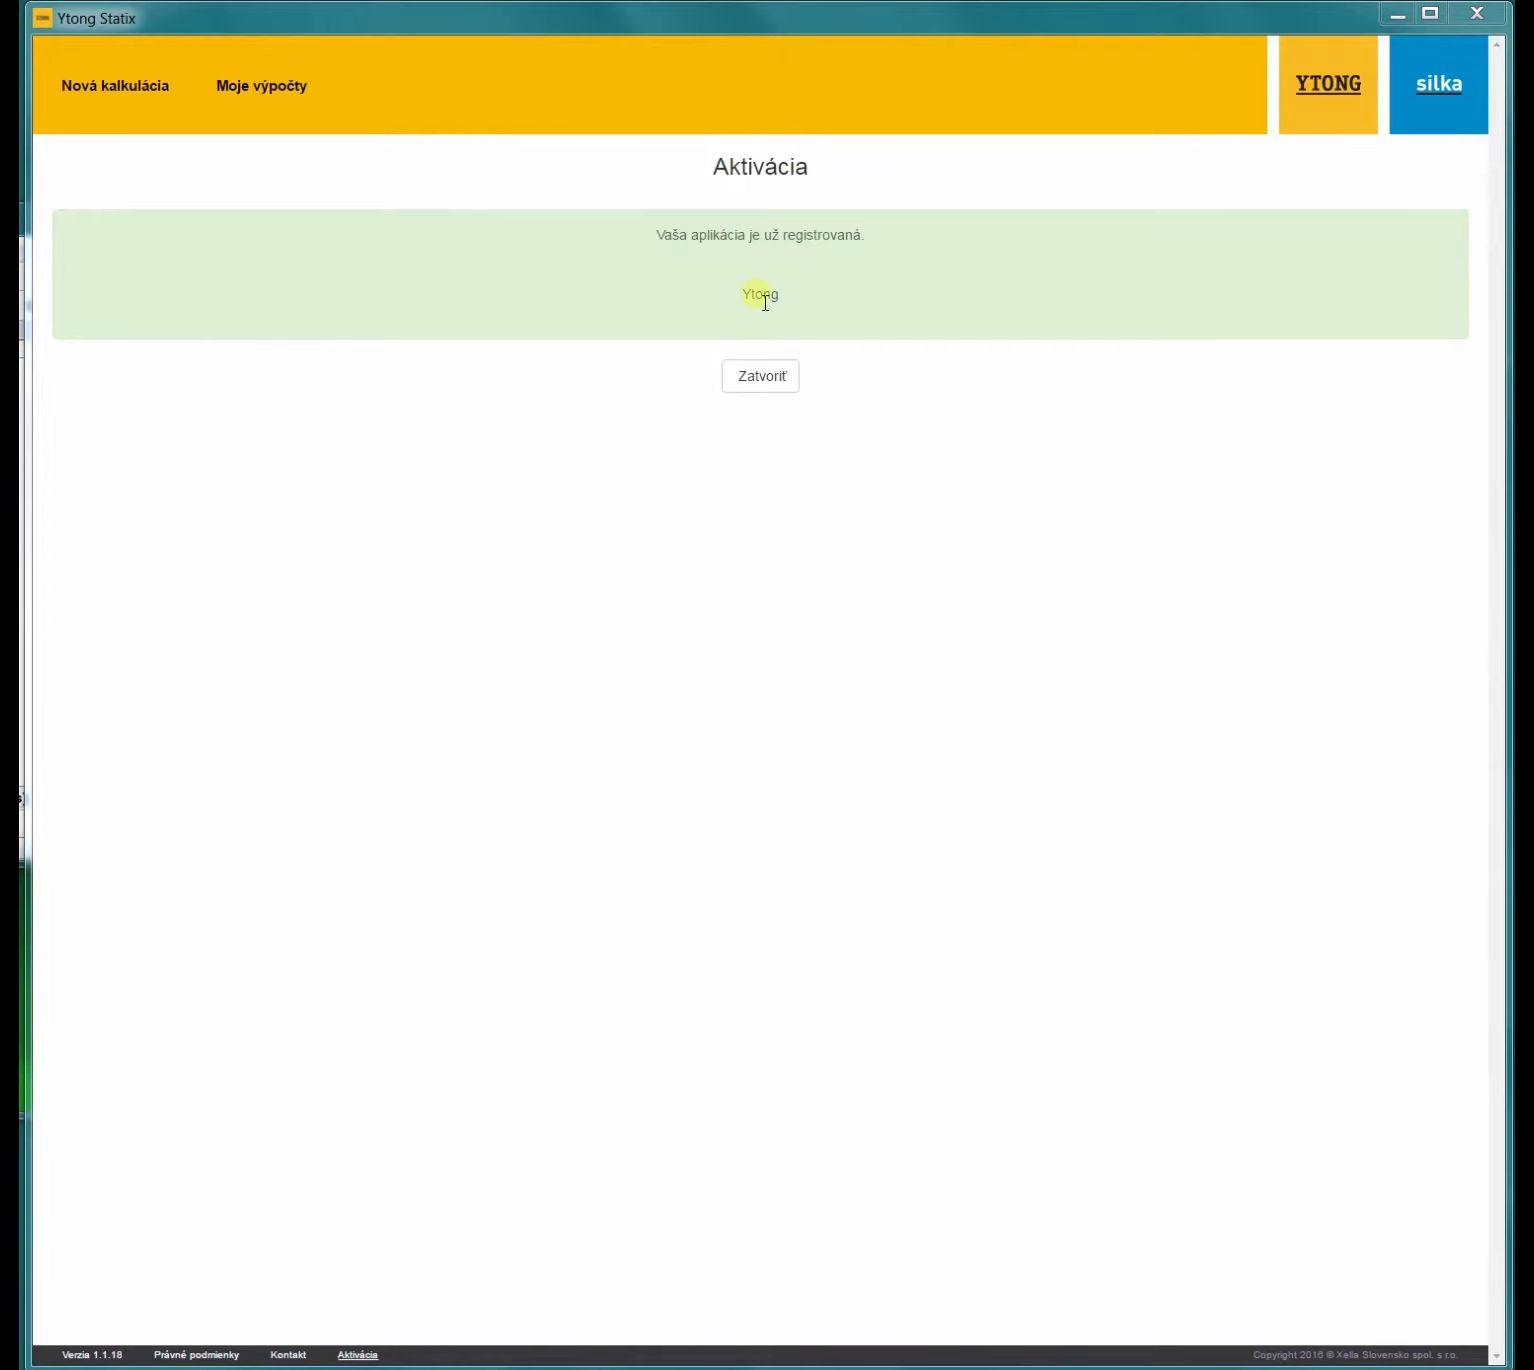
# Step: Check the project files available for import, then open the saved calculation "Bytový dom ALLEX vnutorna stena-import"
pyautogui.click(260, 97)
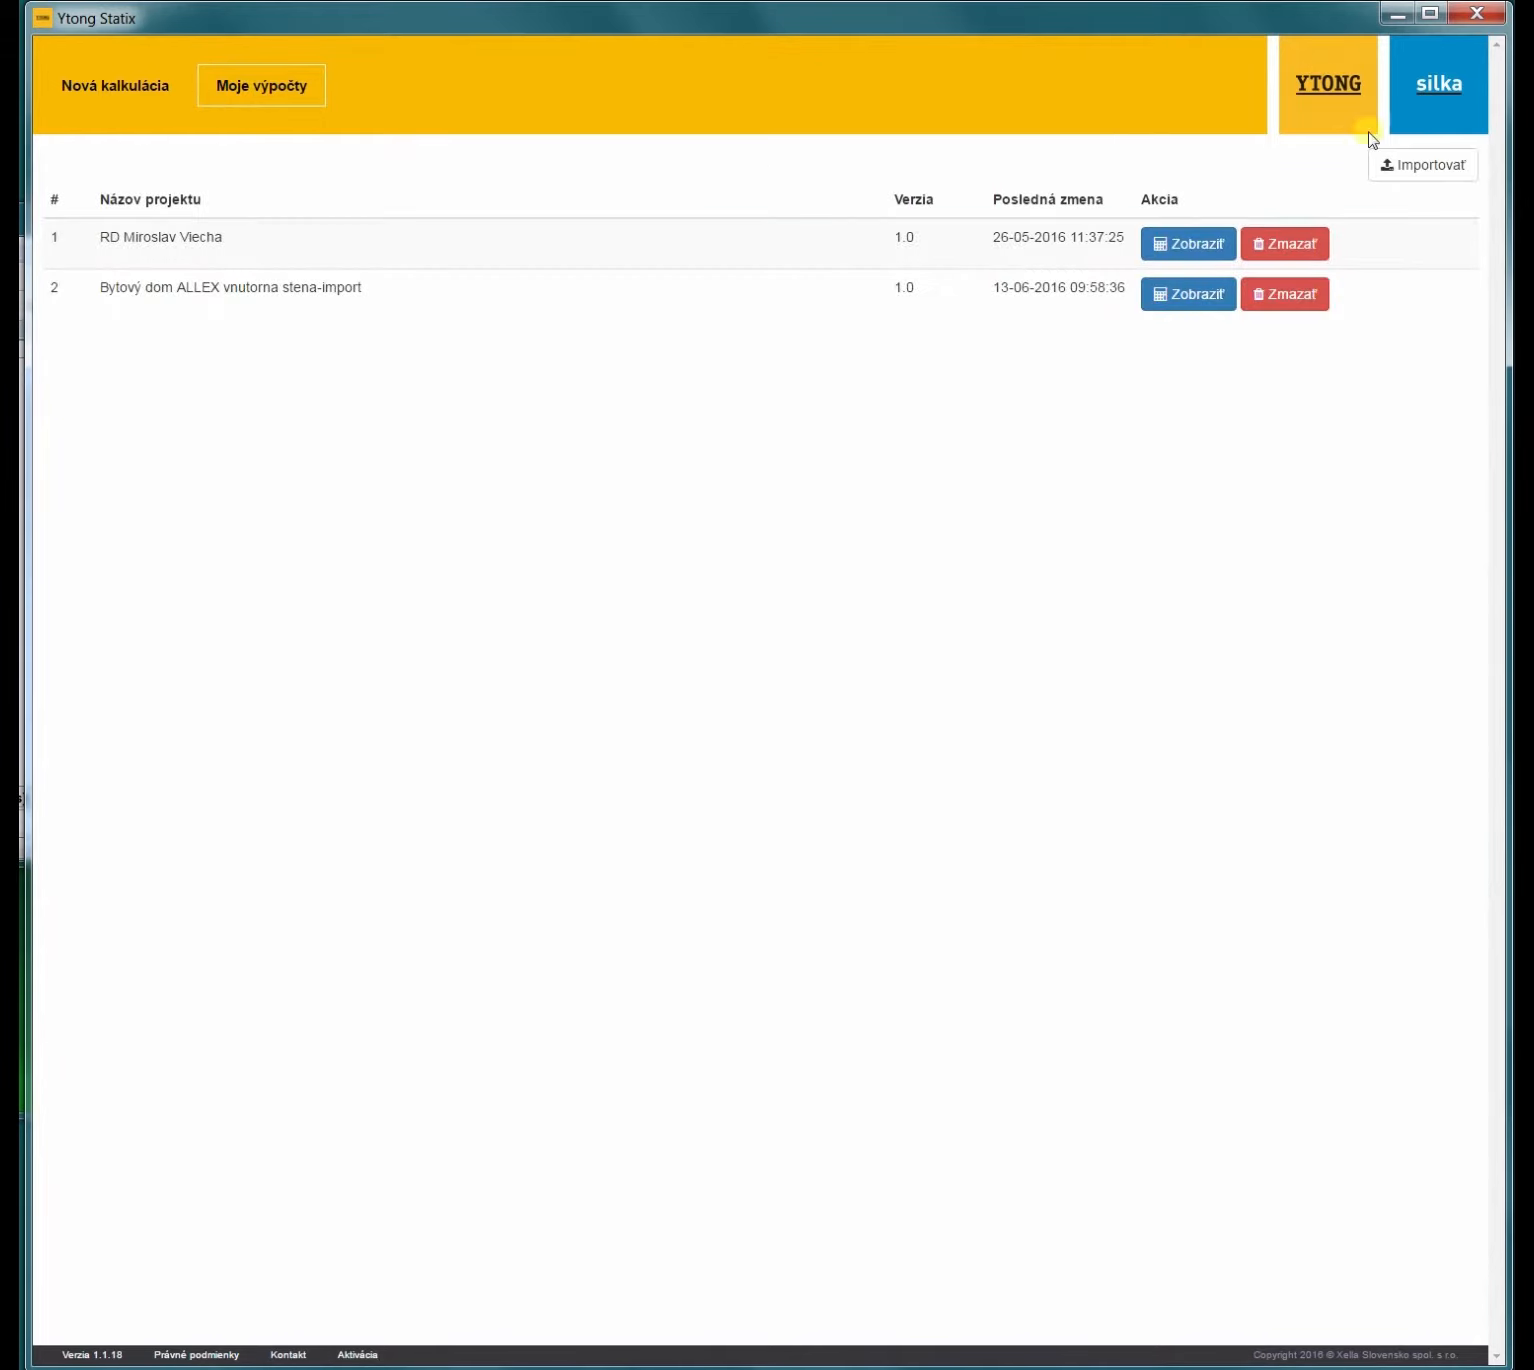
pyautogui.click(1427, 183)
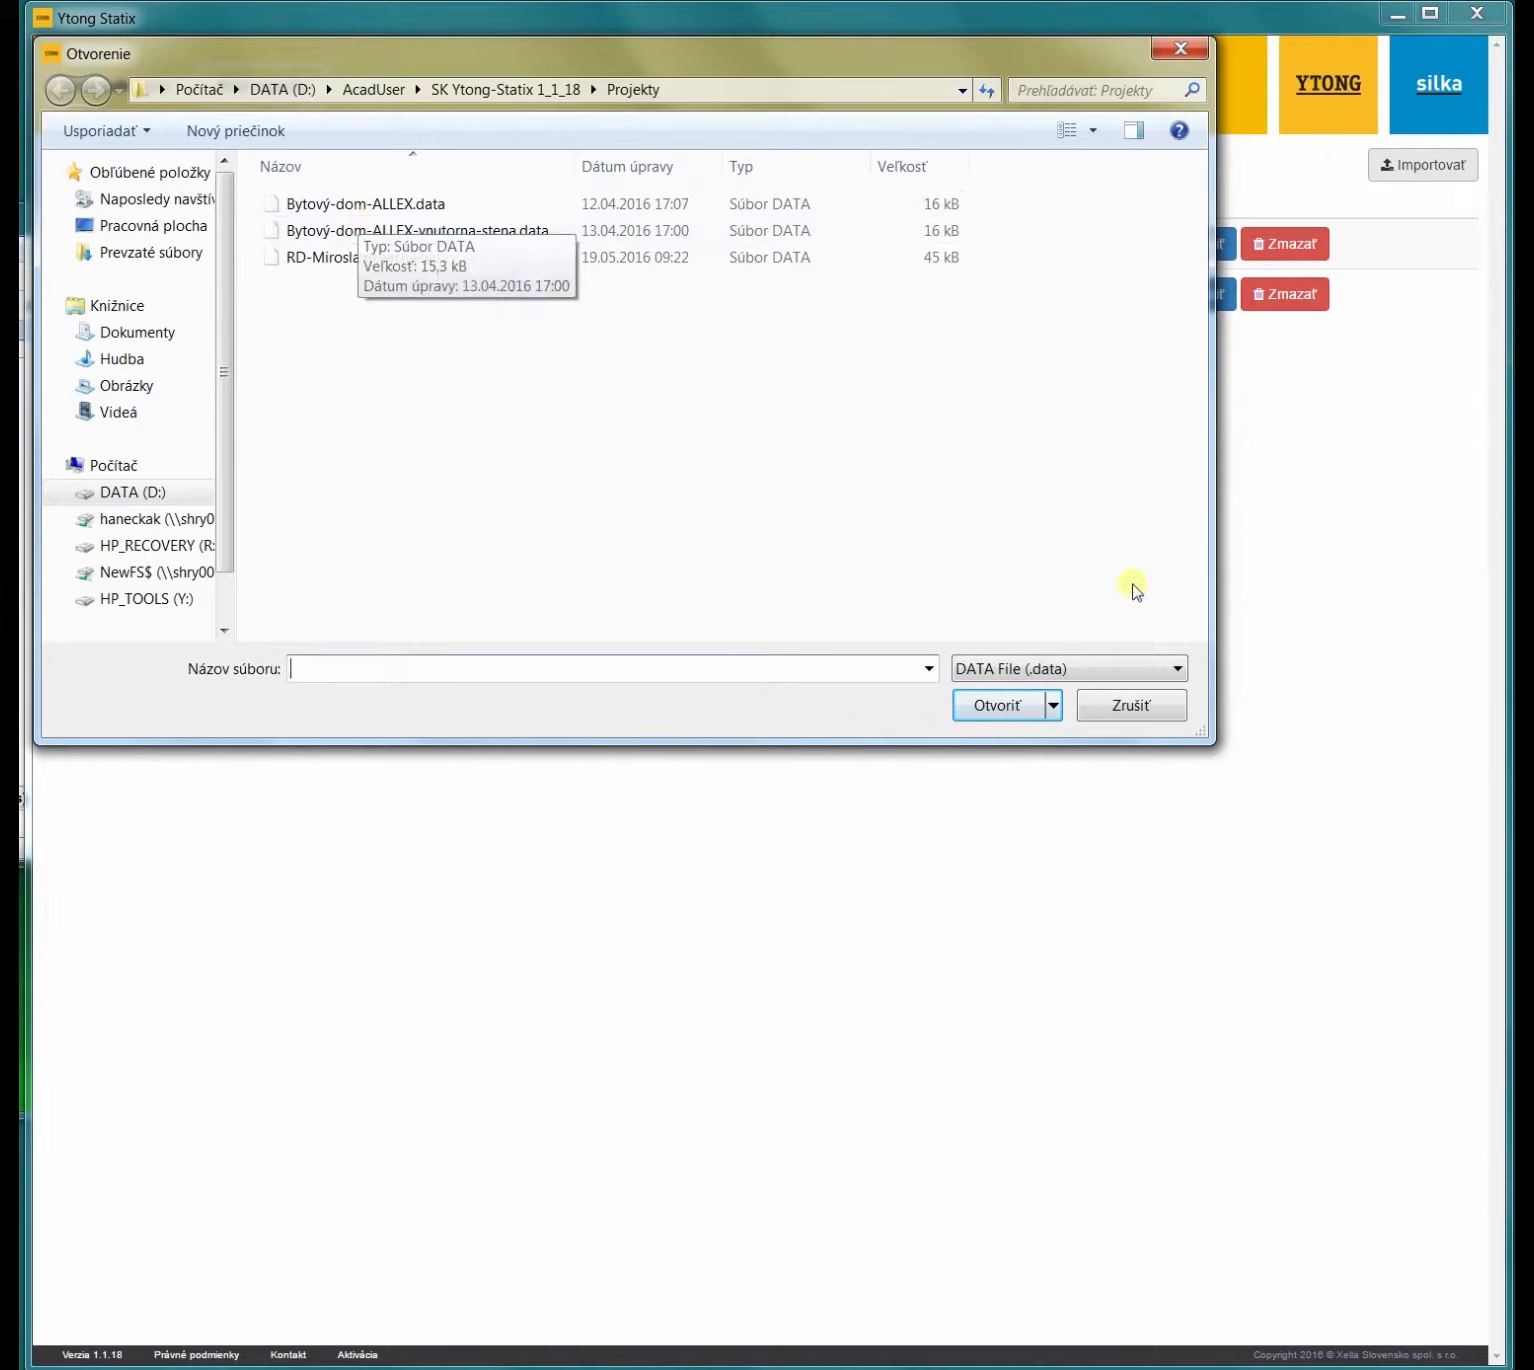
pyautogui.click(1132, 707)
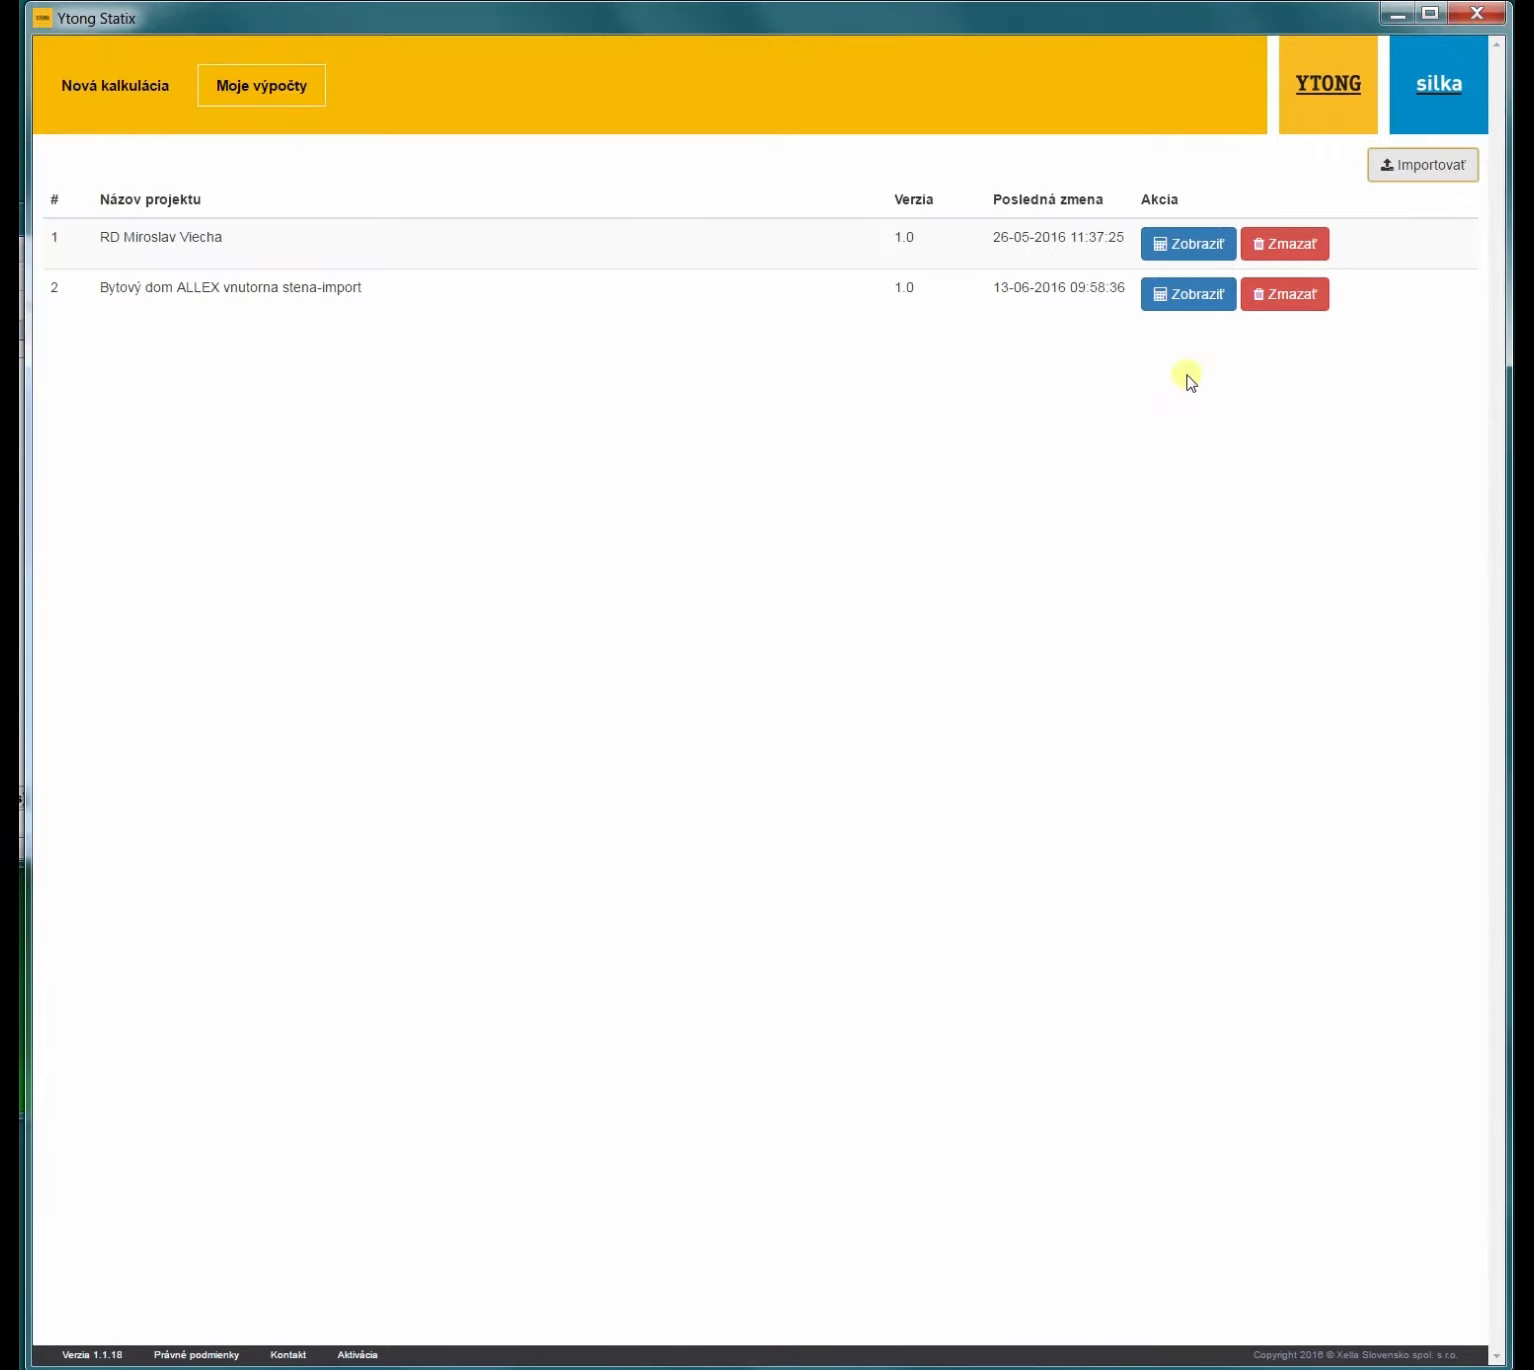
pyautogui.click(1193, 300)
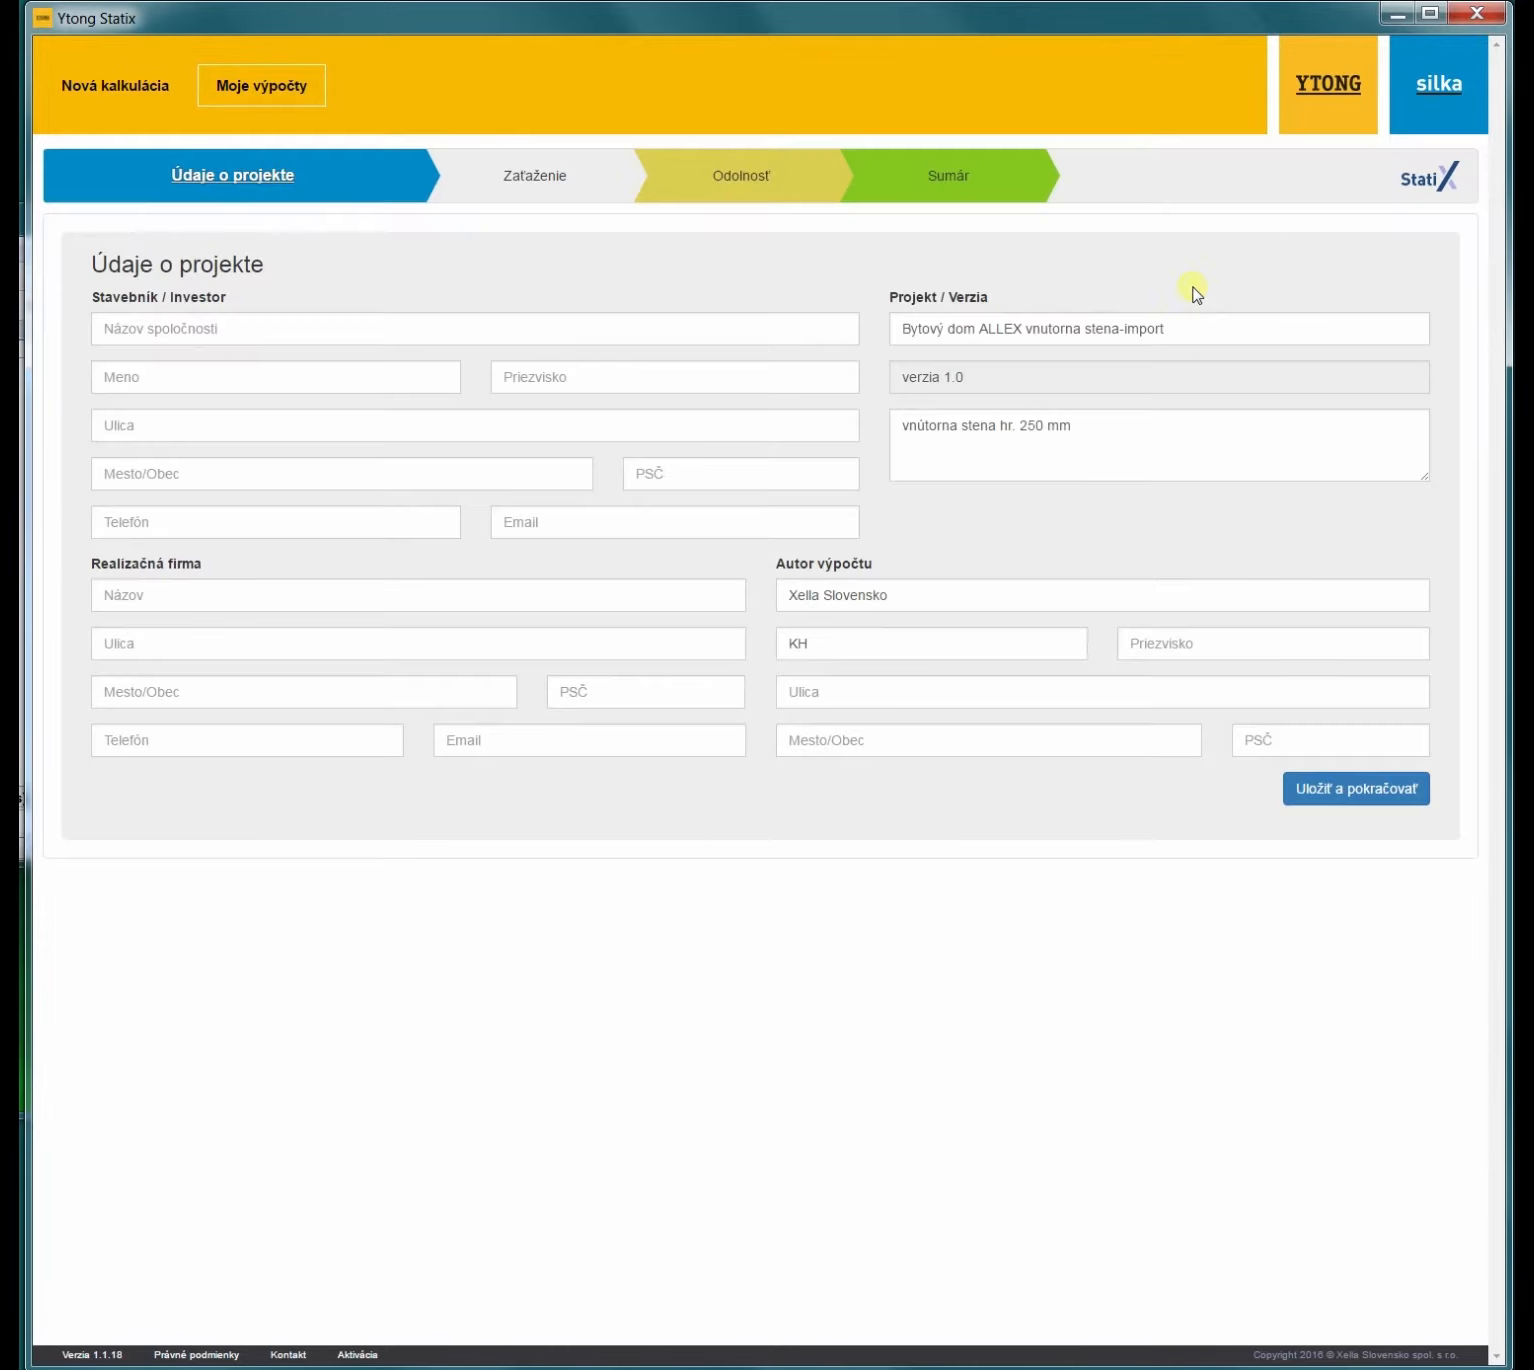
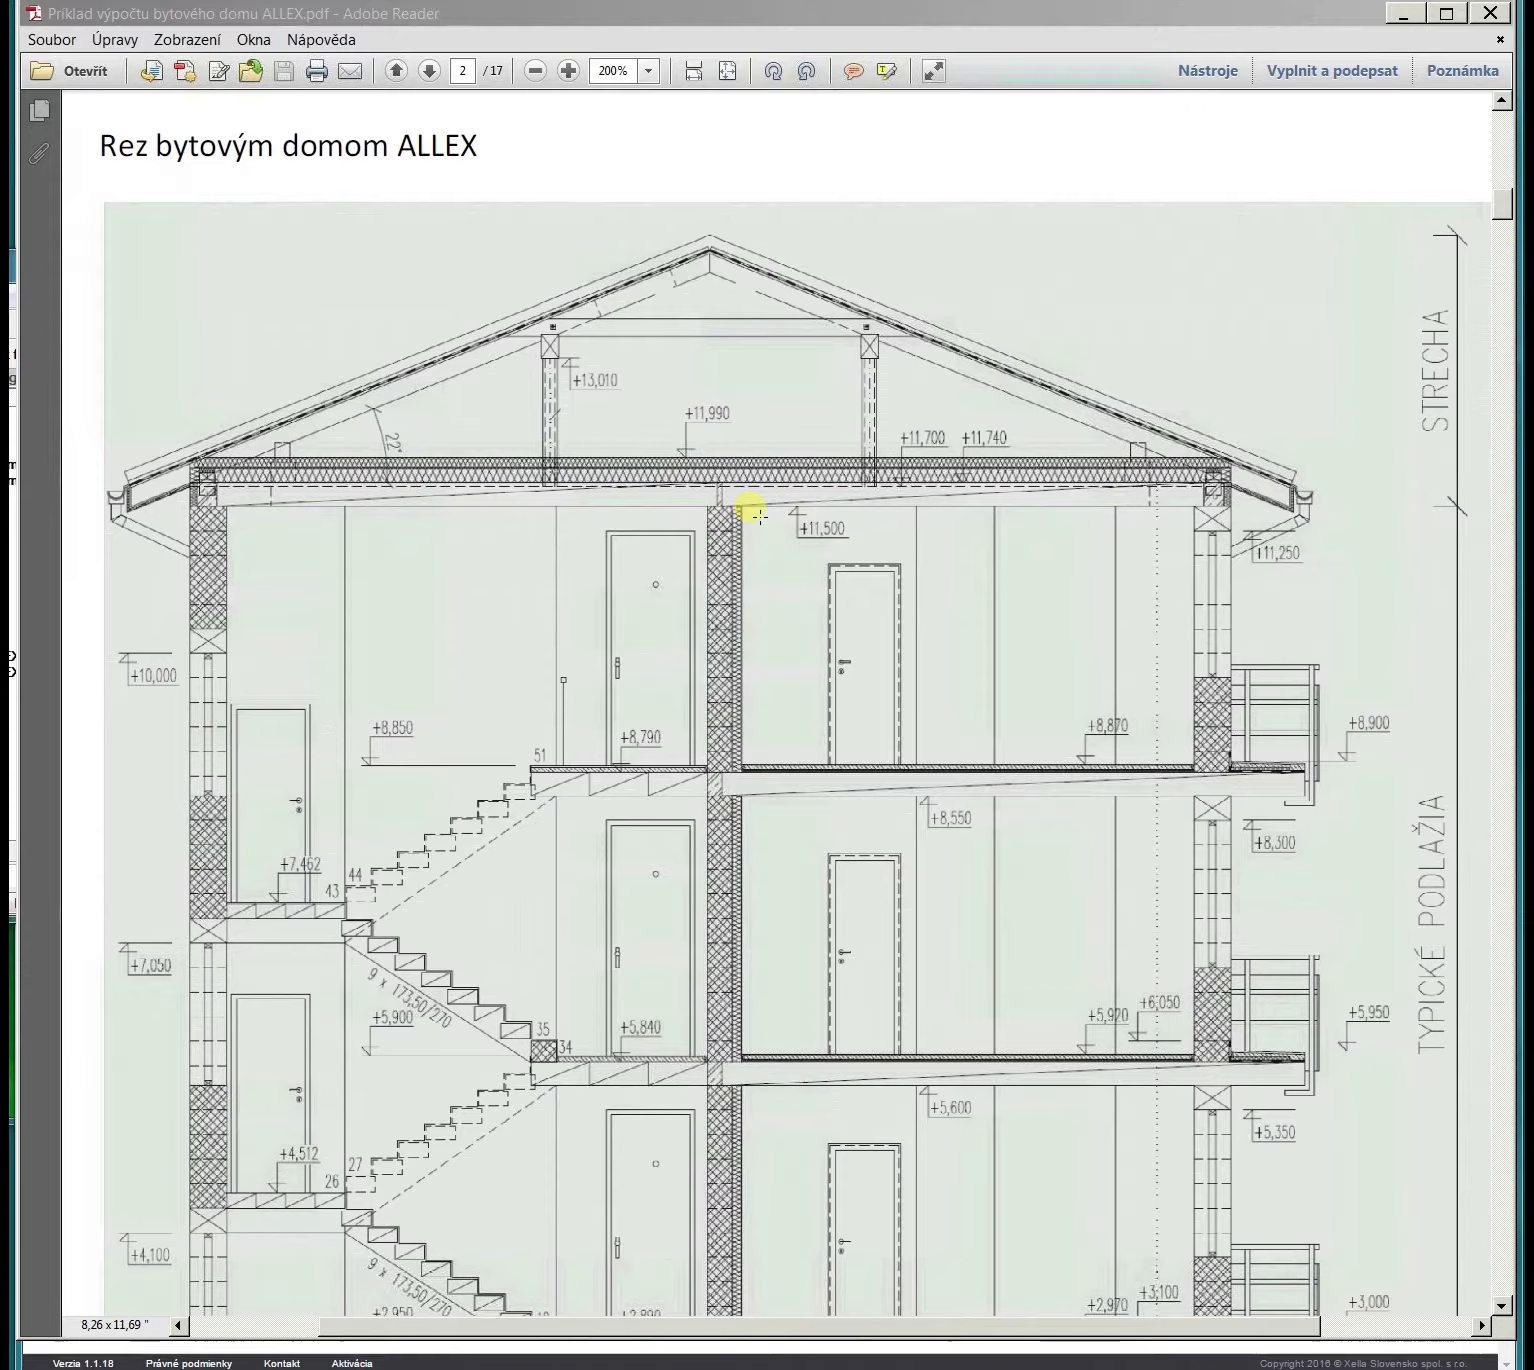
# Step: In Adobe Reader, examine the ALLEX apartment building section and the floor plan of the calculated walls
pyautogui.click(1398, 426)
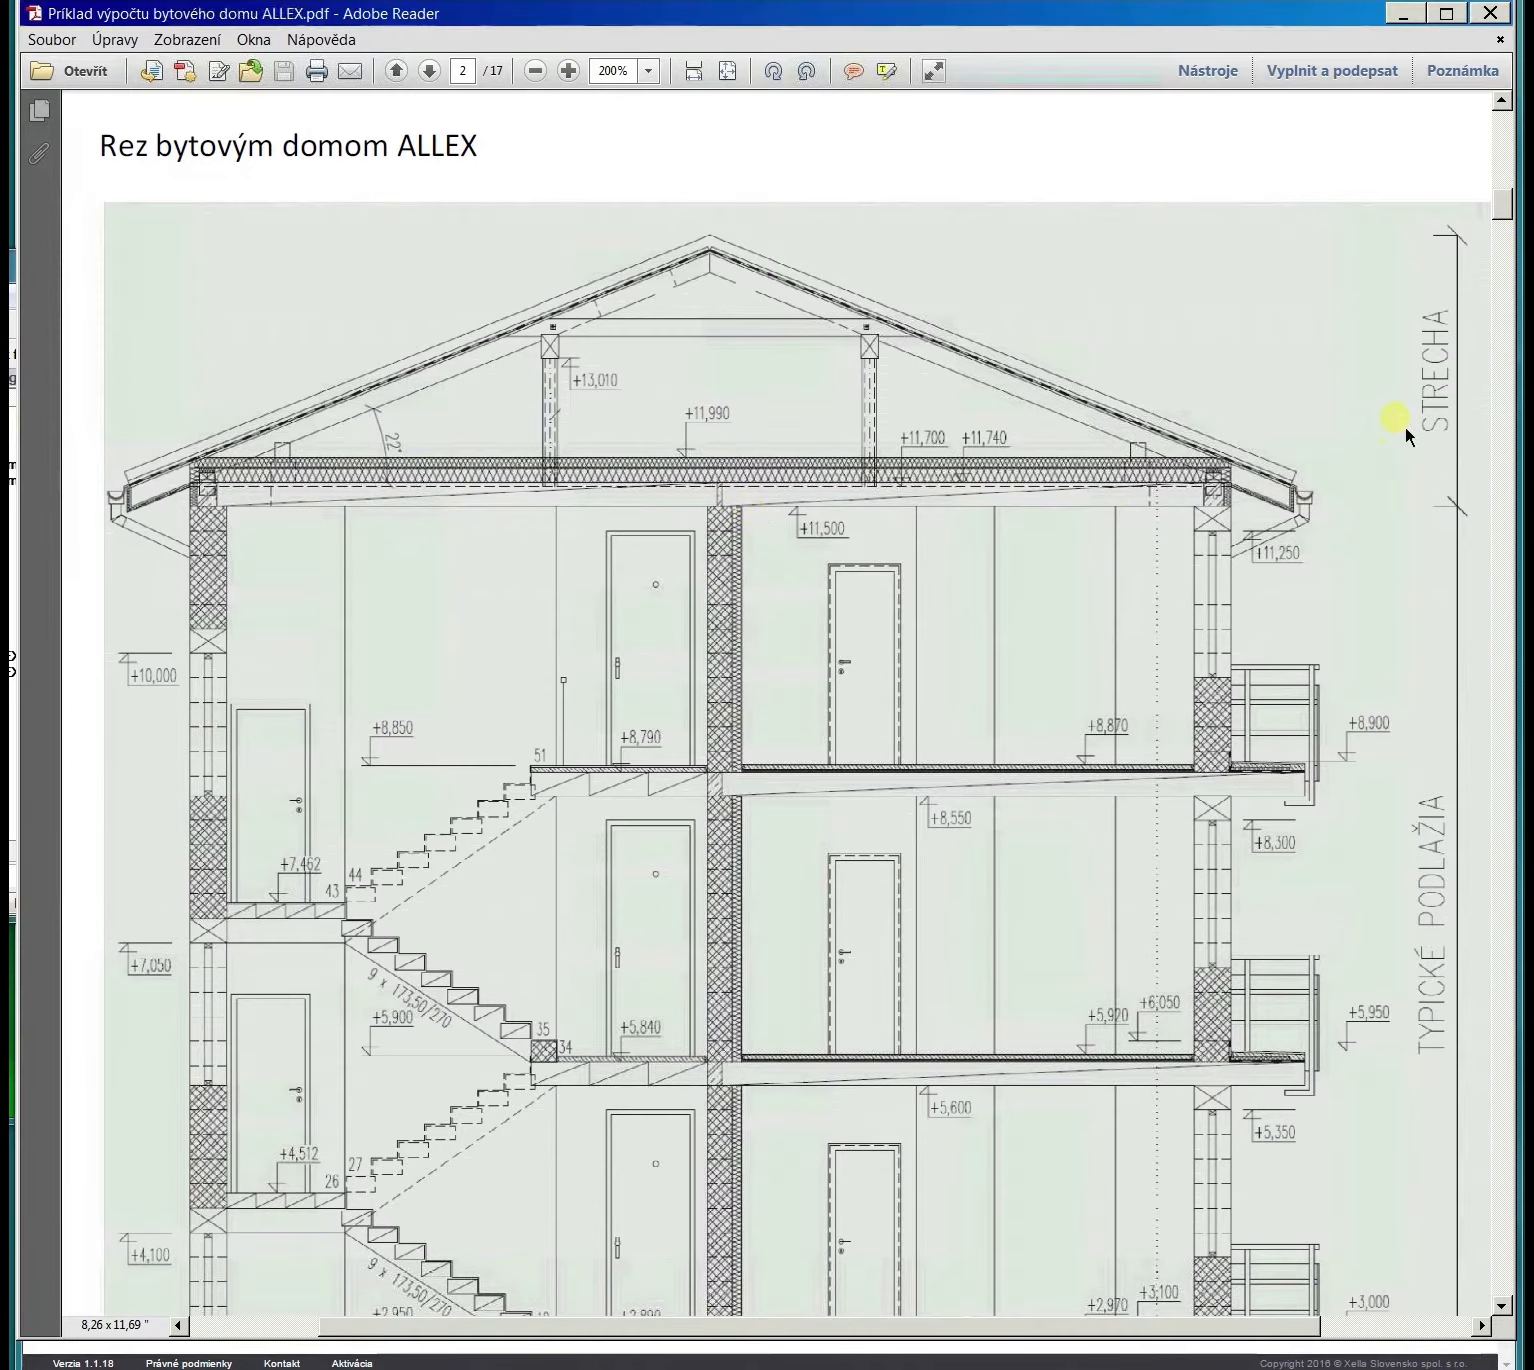
pyautogui.scroll(-2, 1359, 469)
pyautogui.scroll(-5, 1340, 600)
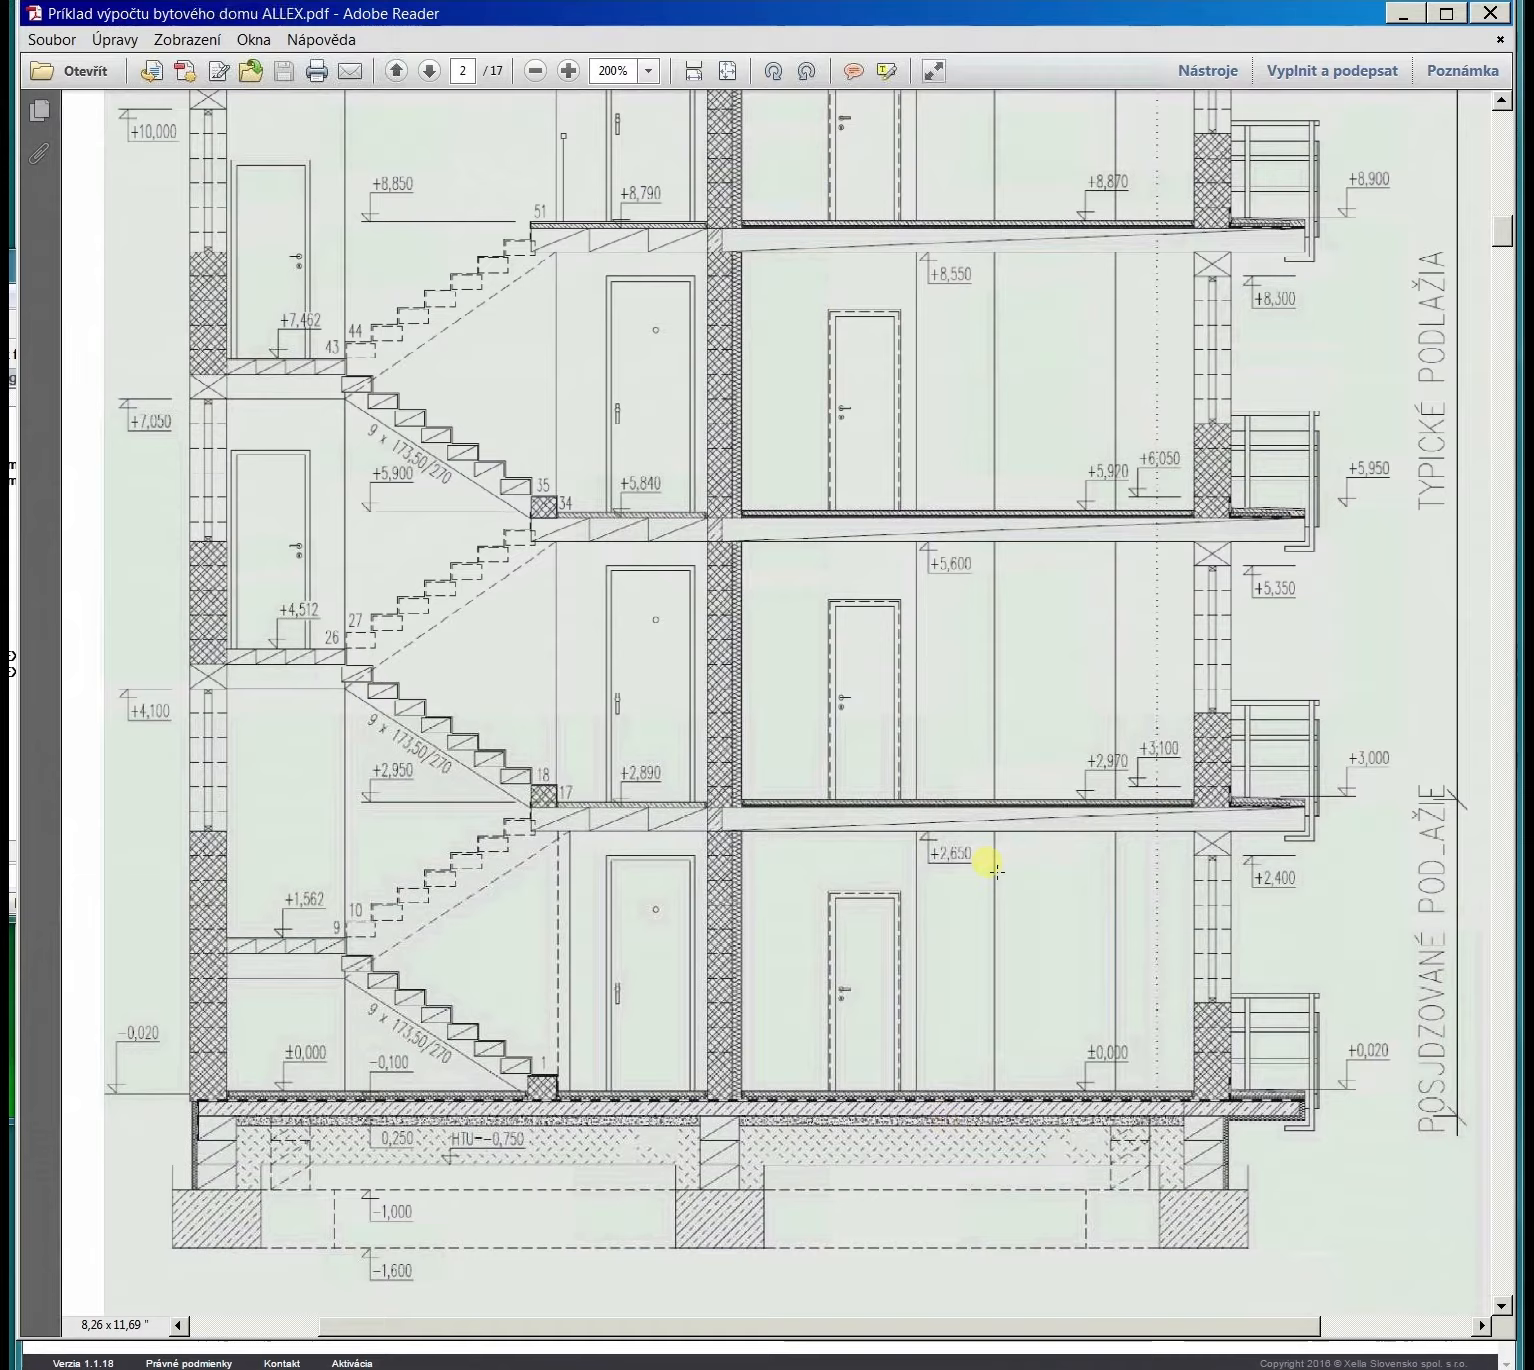
pyautogui.scroll(-5, 1045, 897)
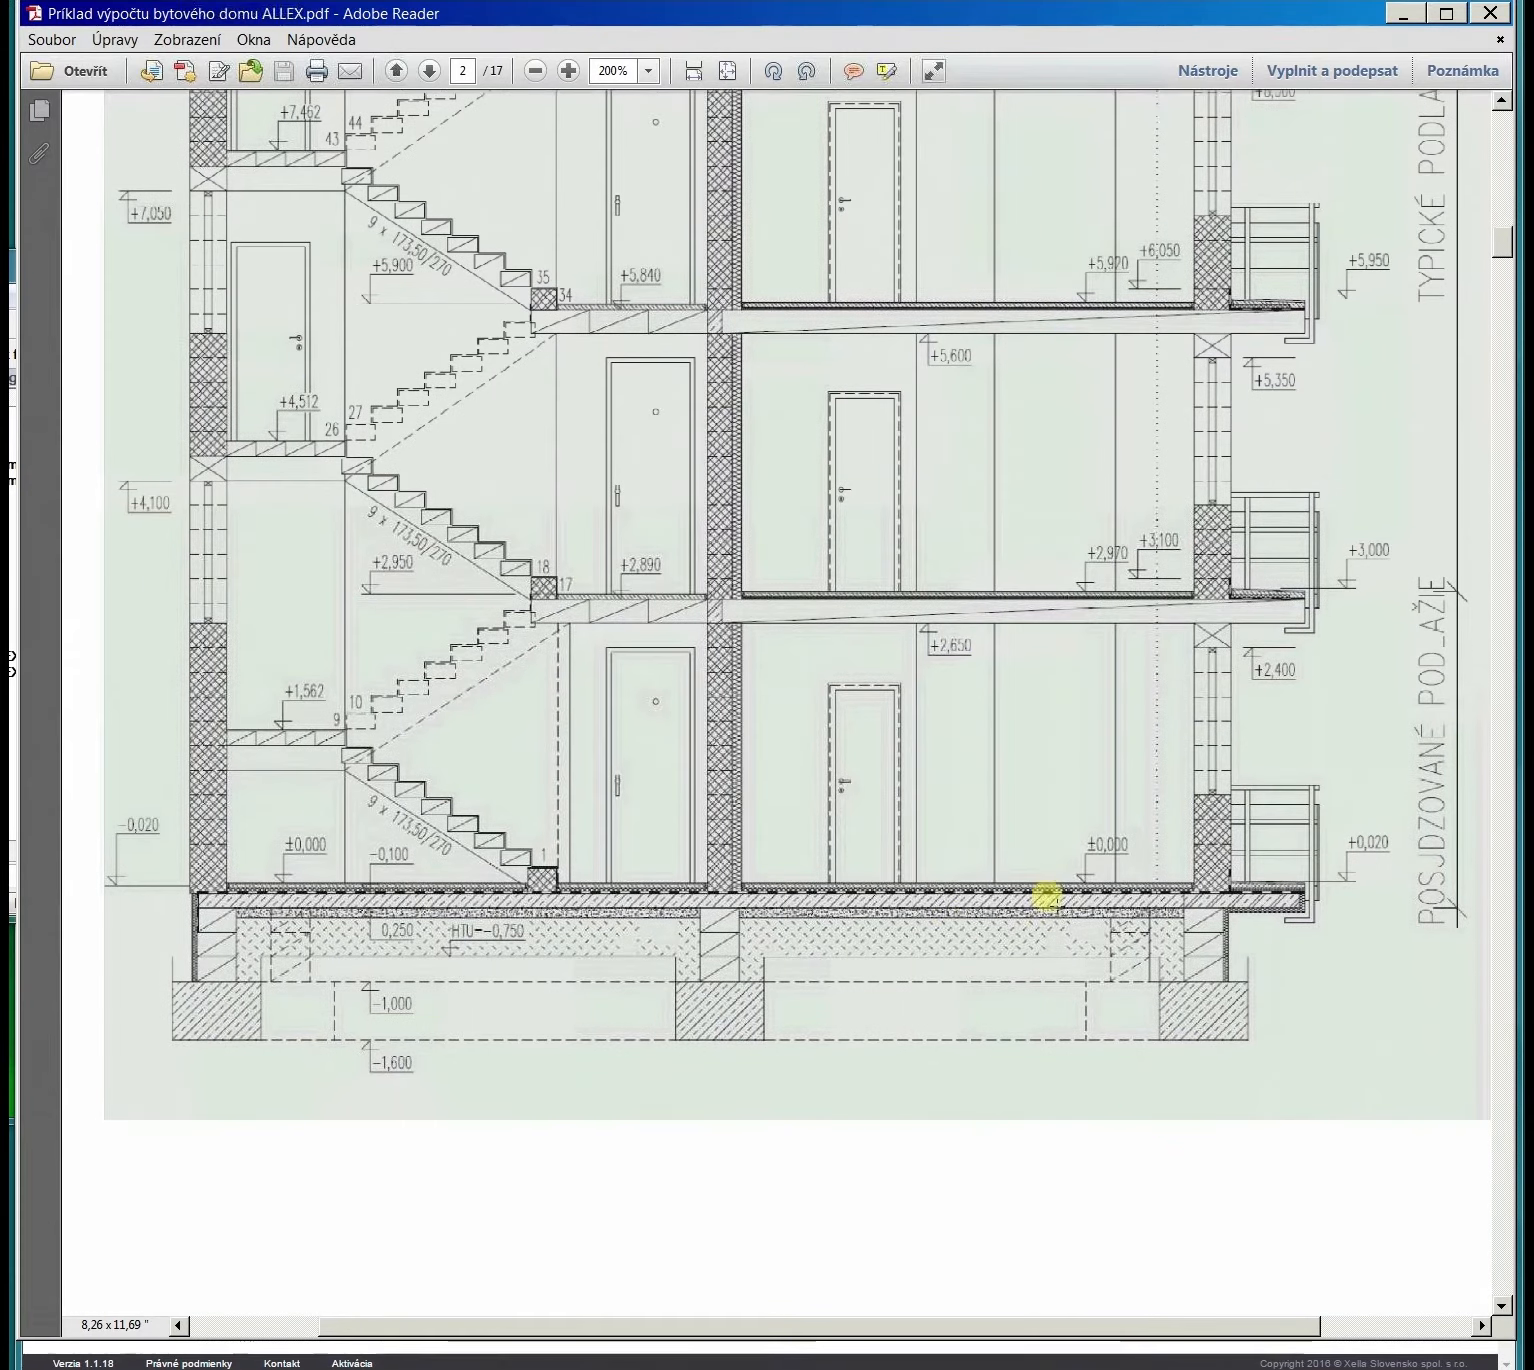
pyautogui.scroll(-10, 1045, 897)
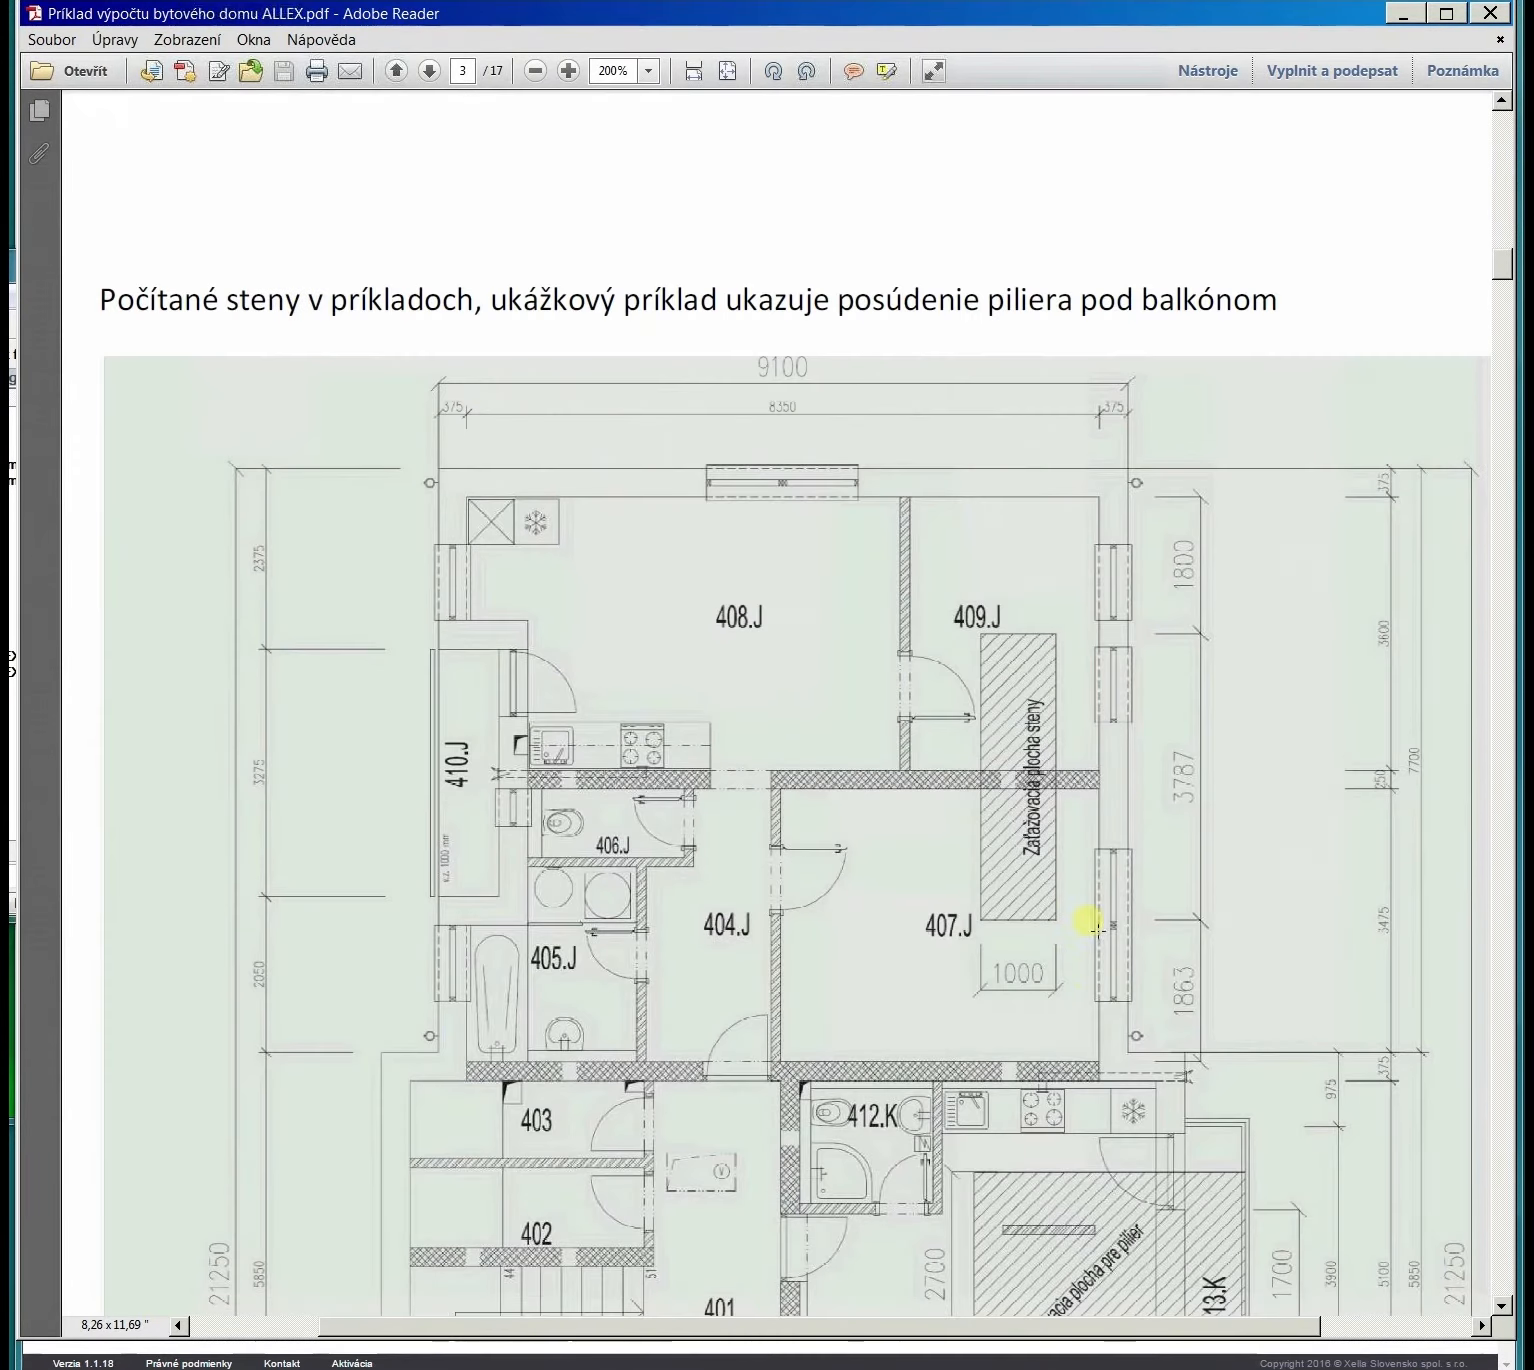
pyautogui.scroll(-2, 1058, 878)
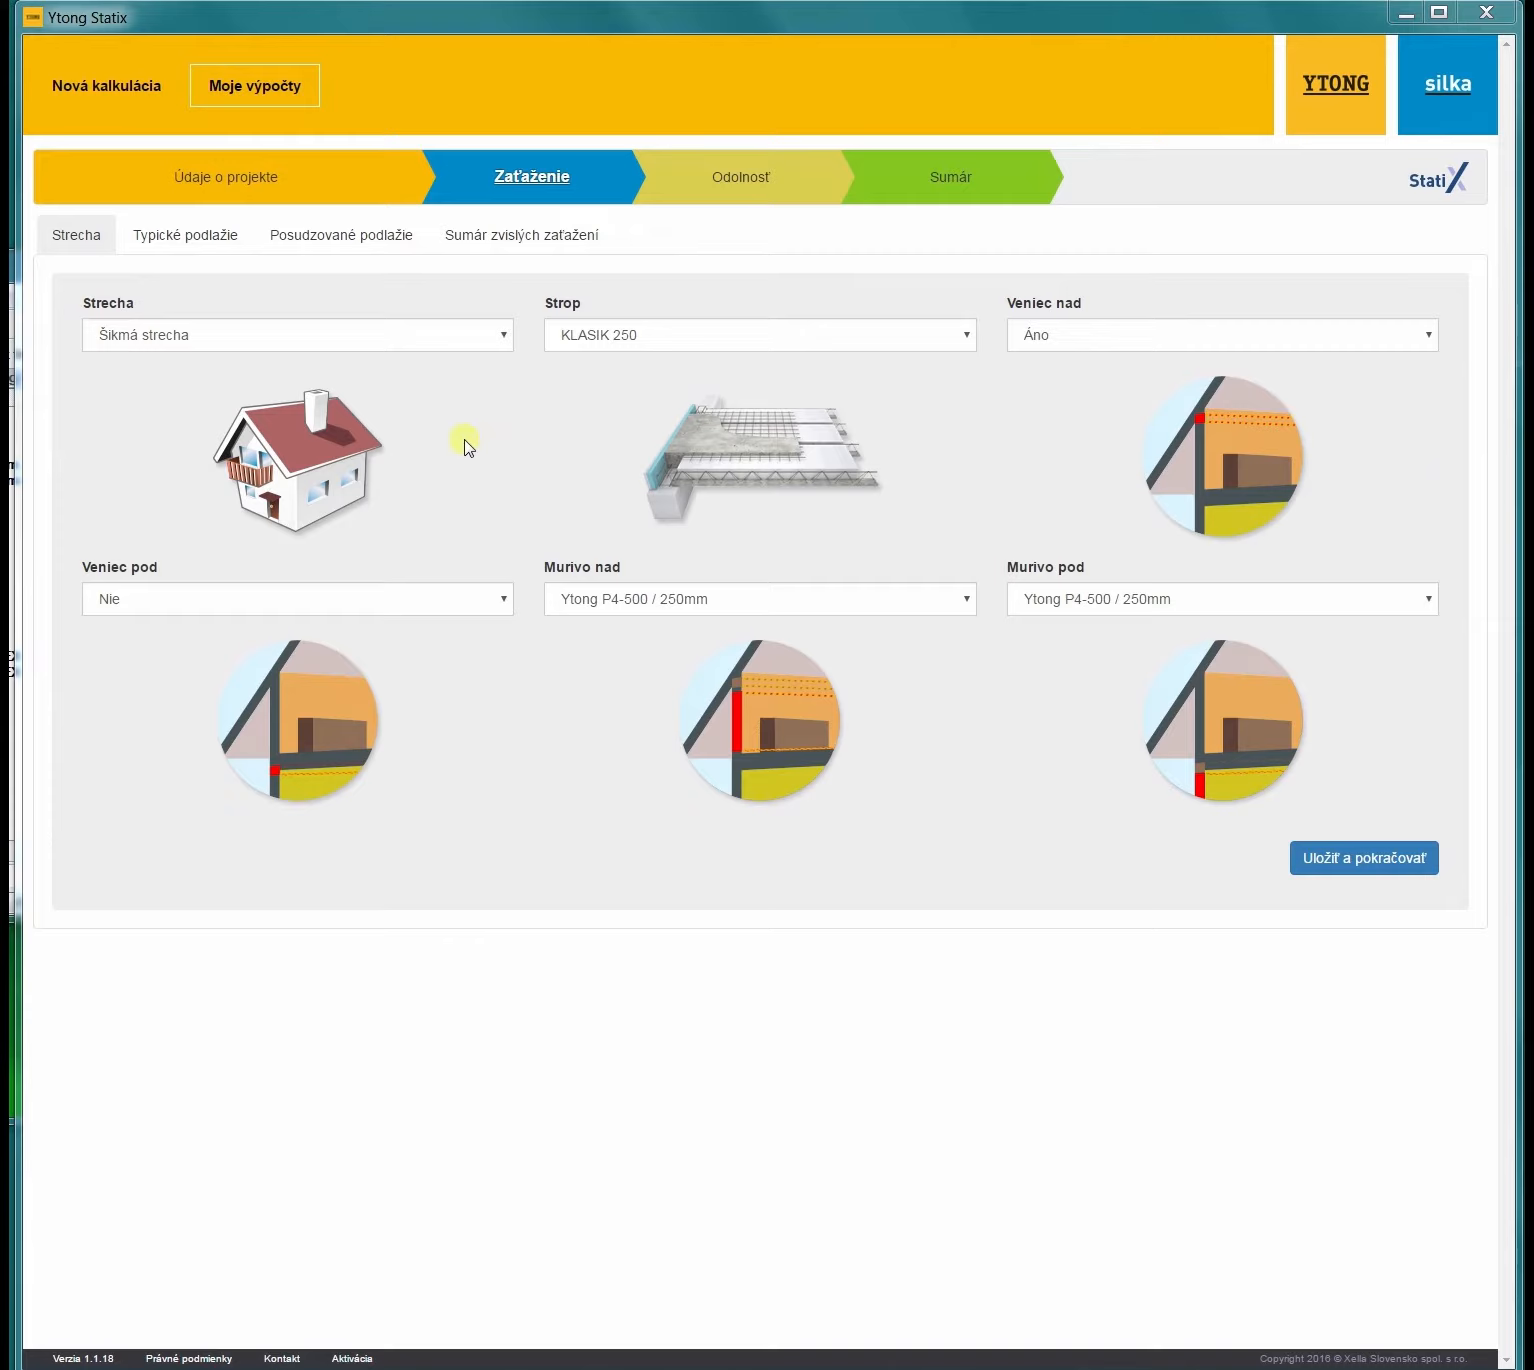
# Step: In Ytong Statix, set the roof type to Šikmá strecha and the ceiling beneath it to KLASIK 250
pyautogui.click(481, 336)
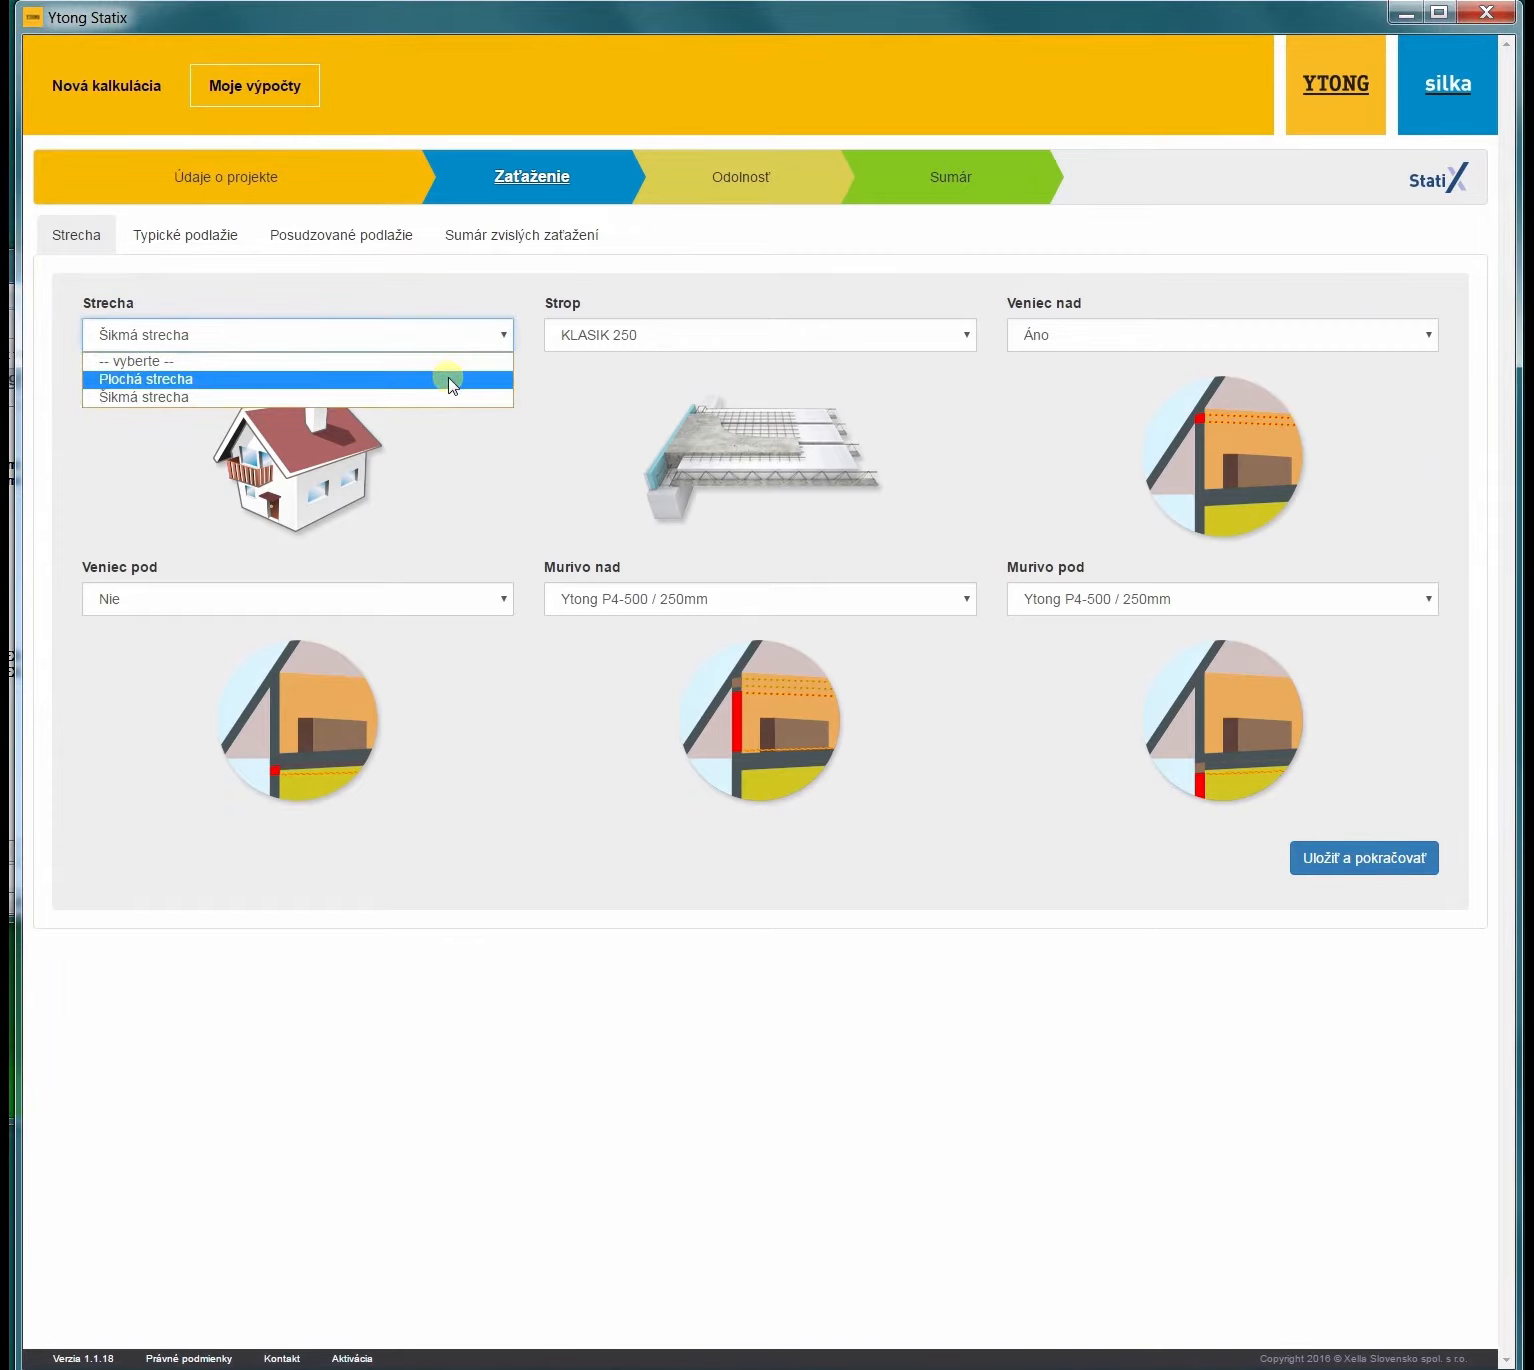
pyautogui.click(451, 385)
pyautogui.click(494, 336)
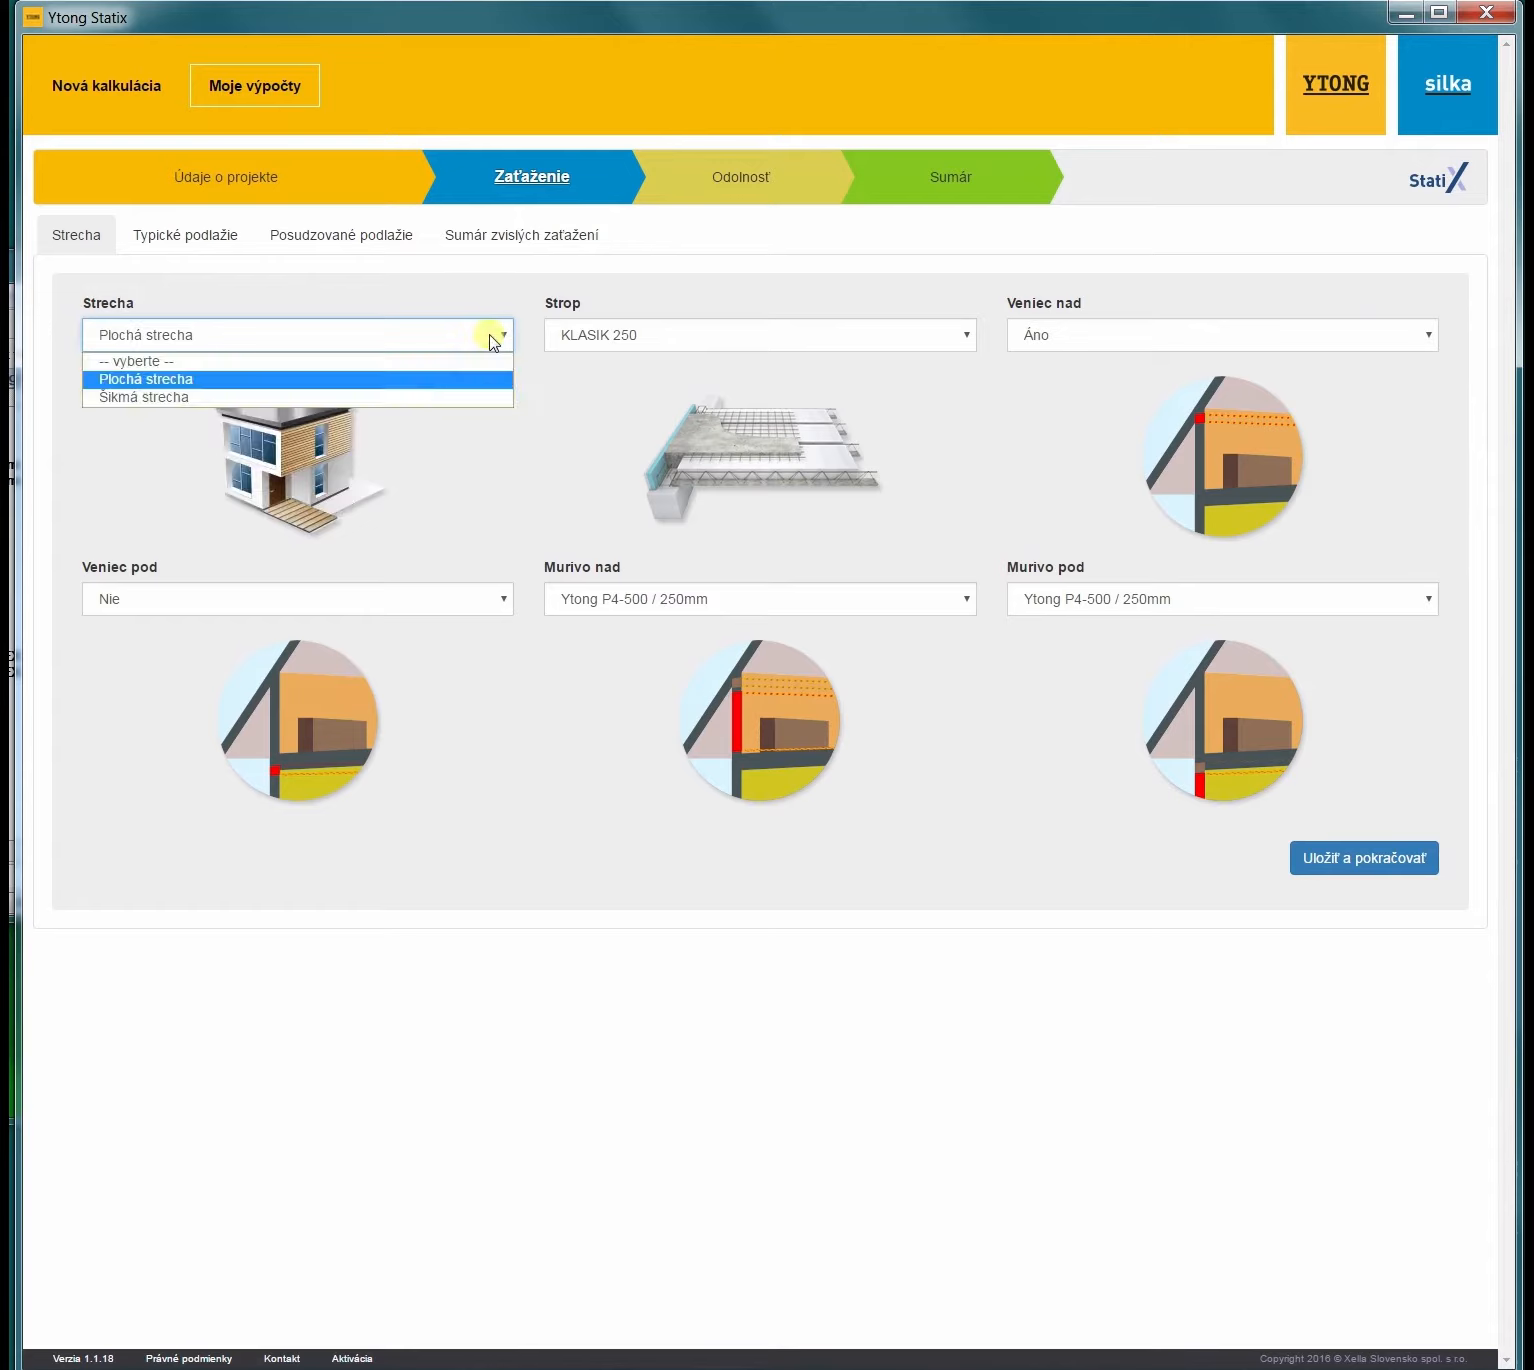
pyautogui.click(464, 397)
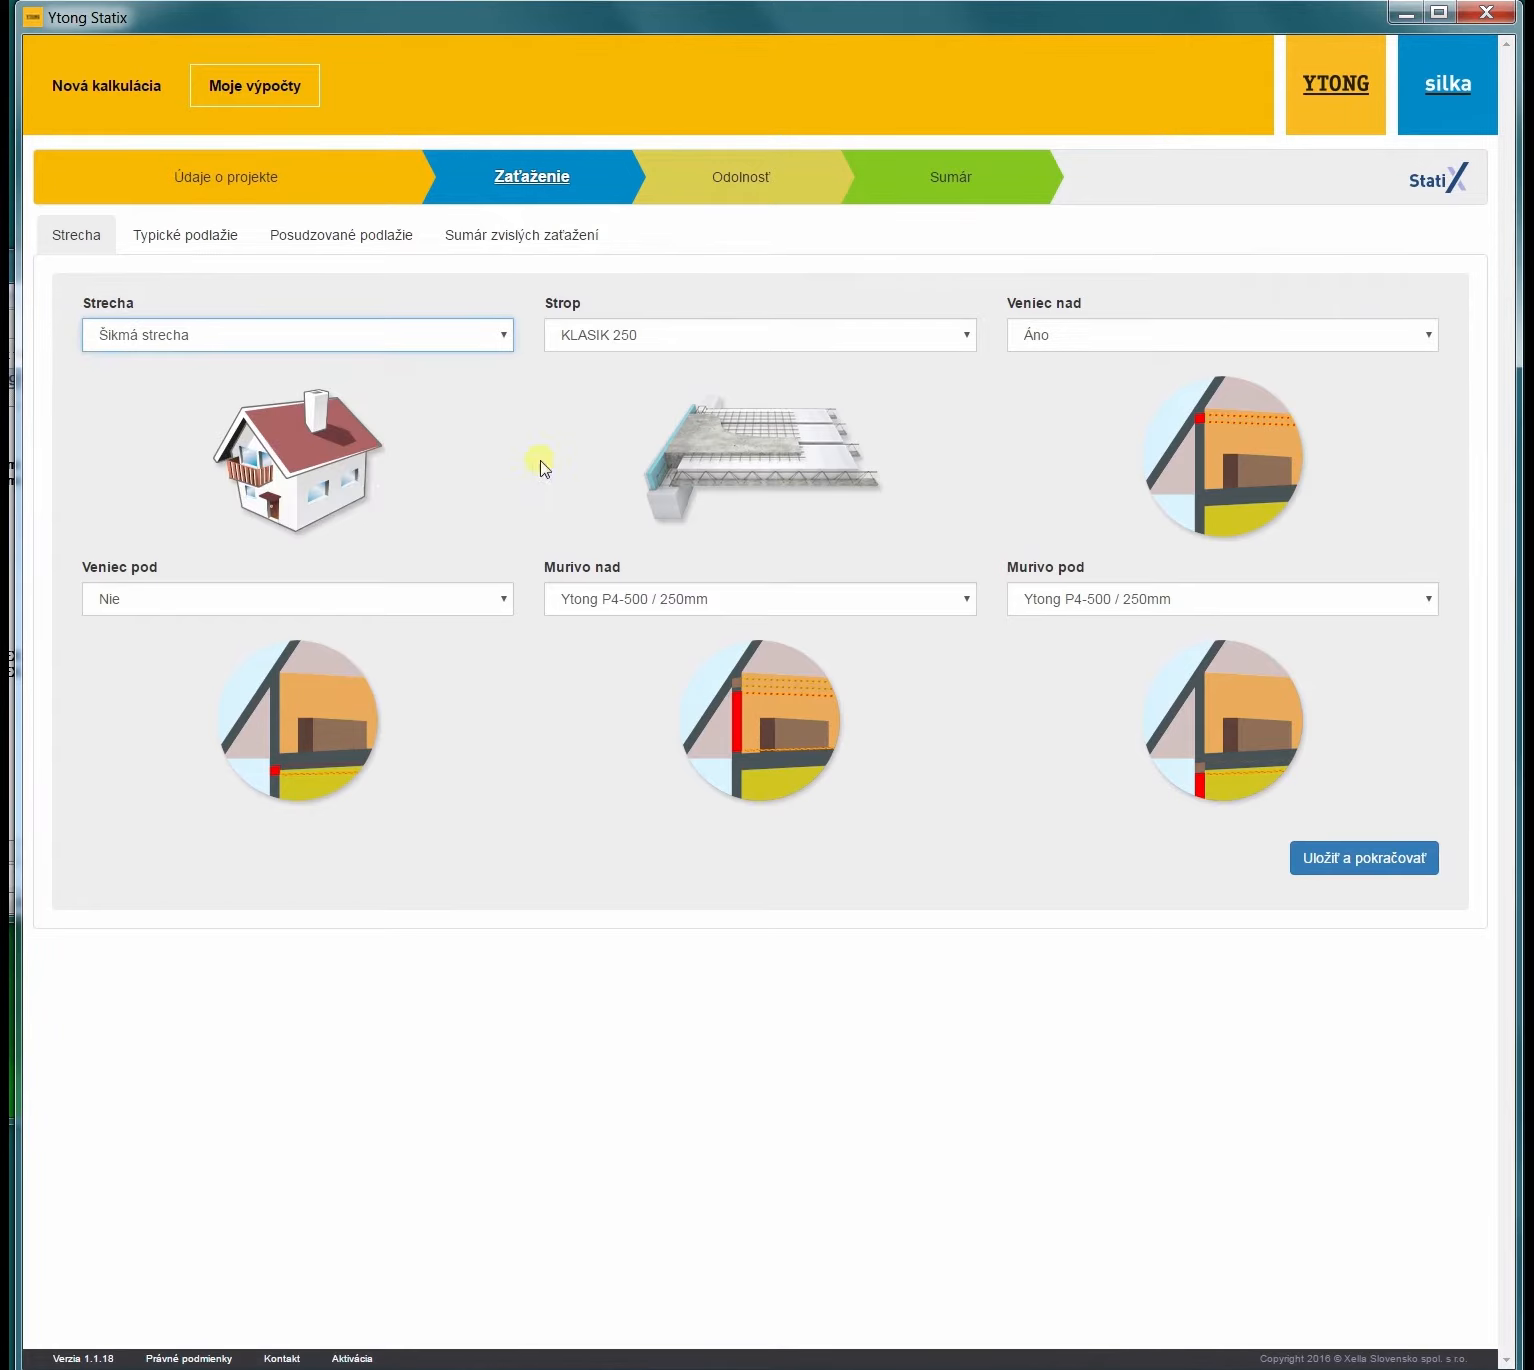
pyautogui.click(956, 344)
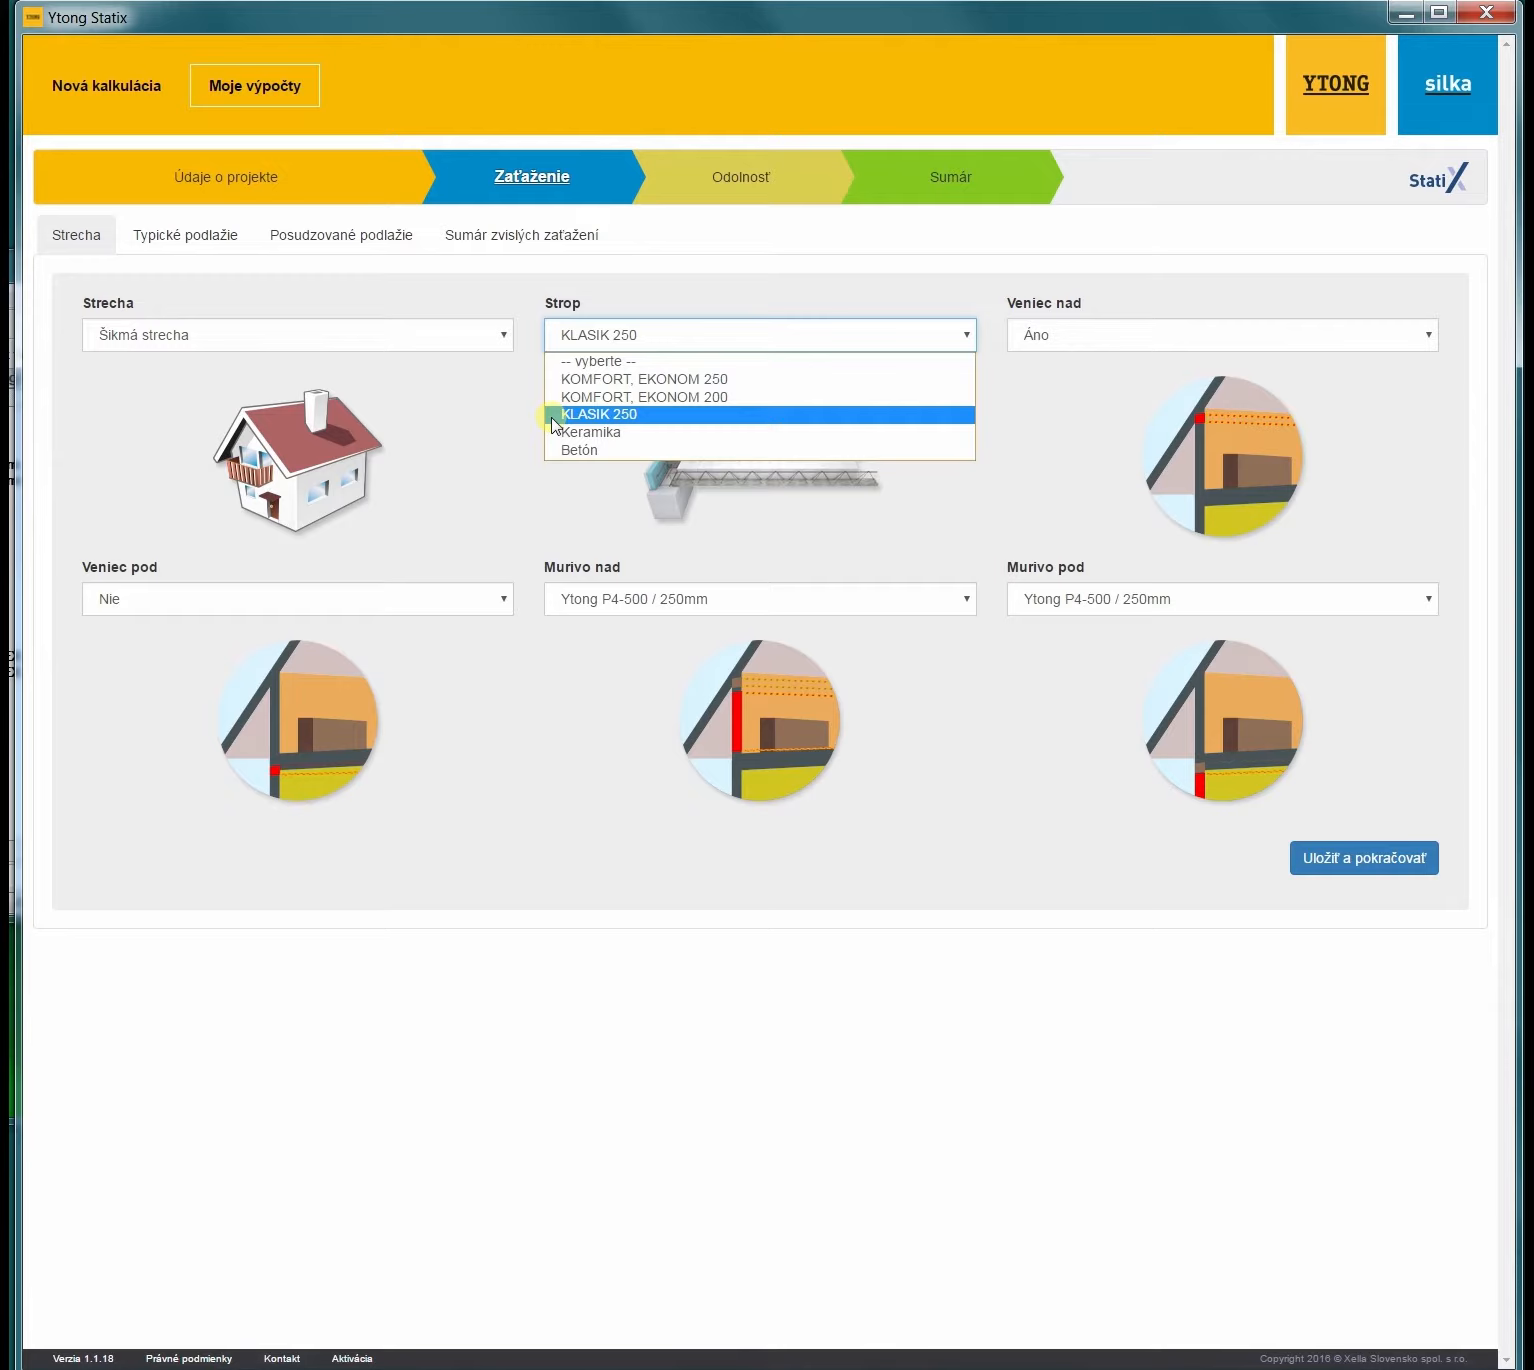
pyautogui.click(553, 425)
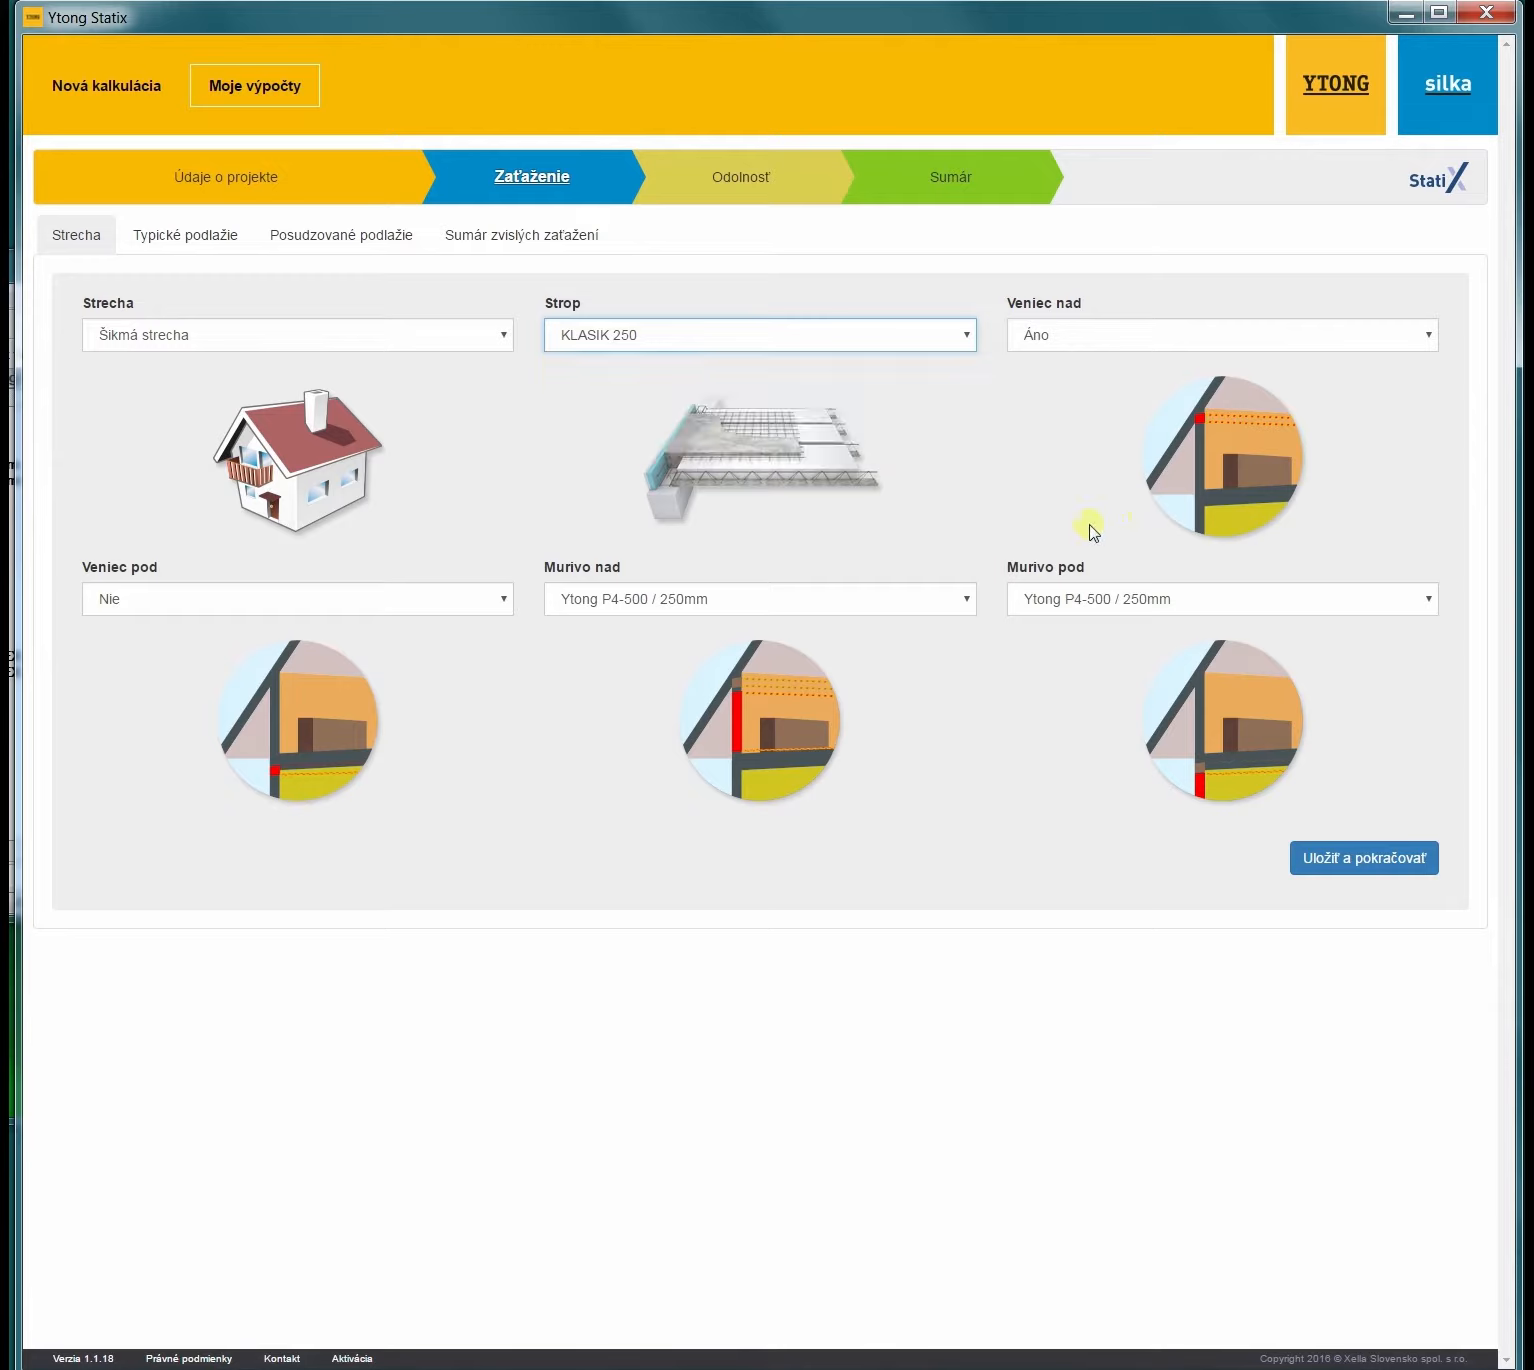
# Step: Set the roof's upper ring beam (Veniec nad) to Áno and keep the lower one (Veniec pod) at Nie
pyautogui.click(1433, 336)
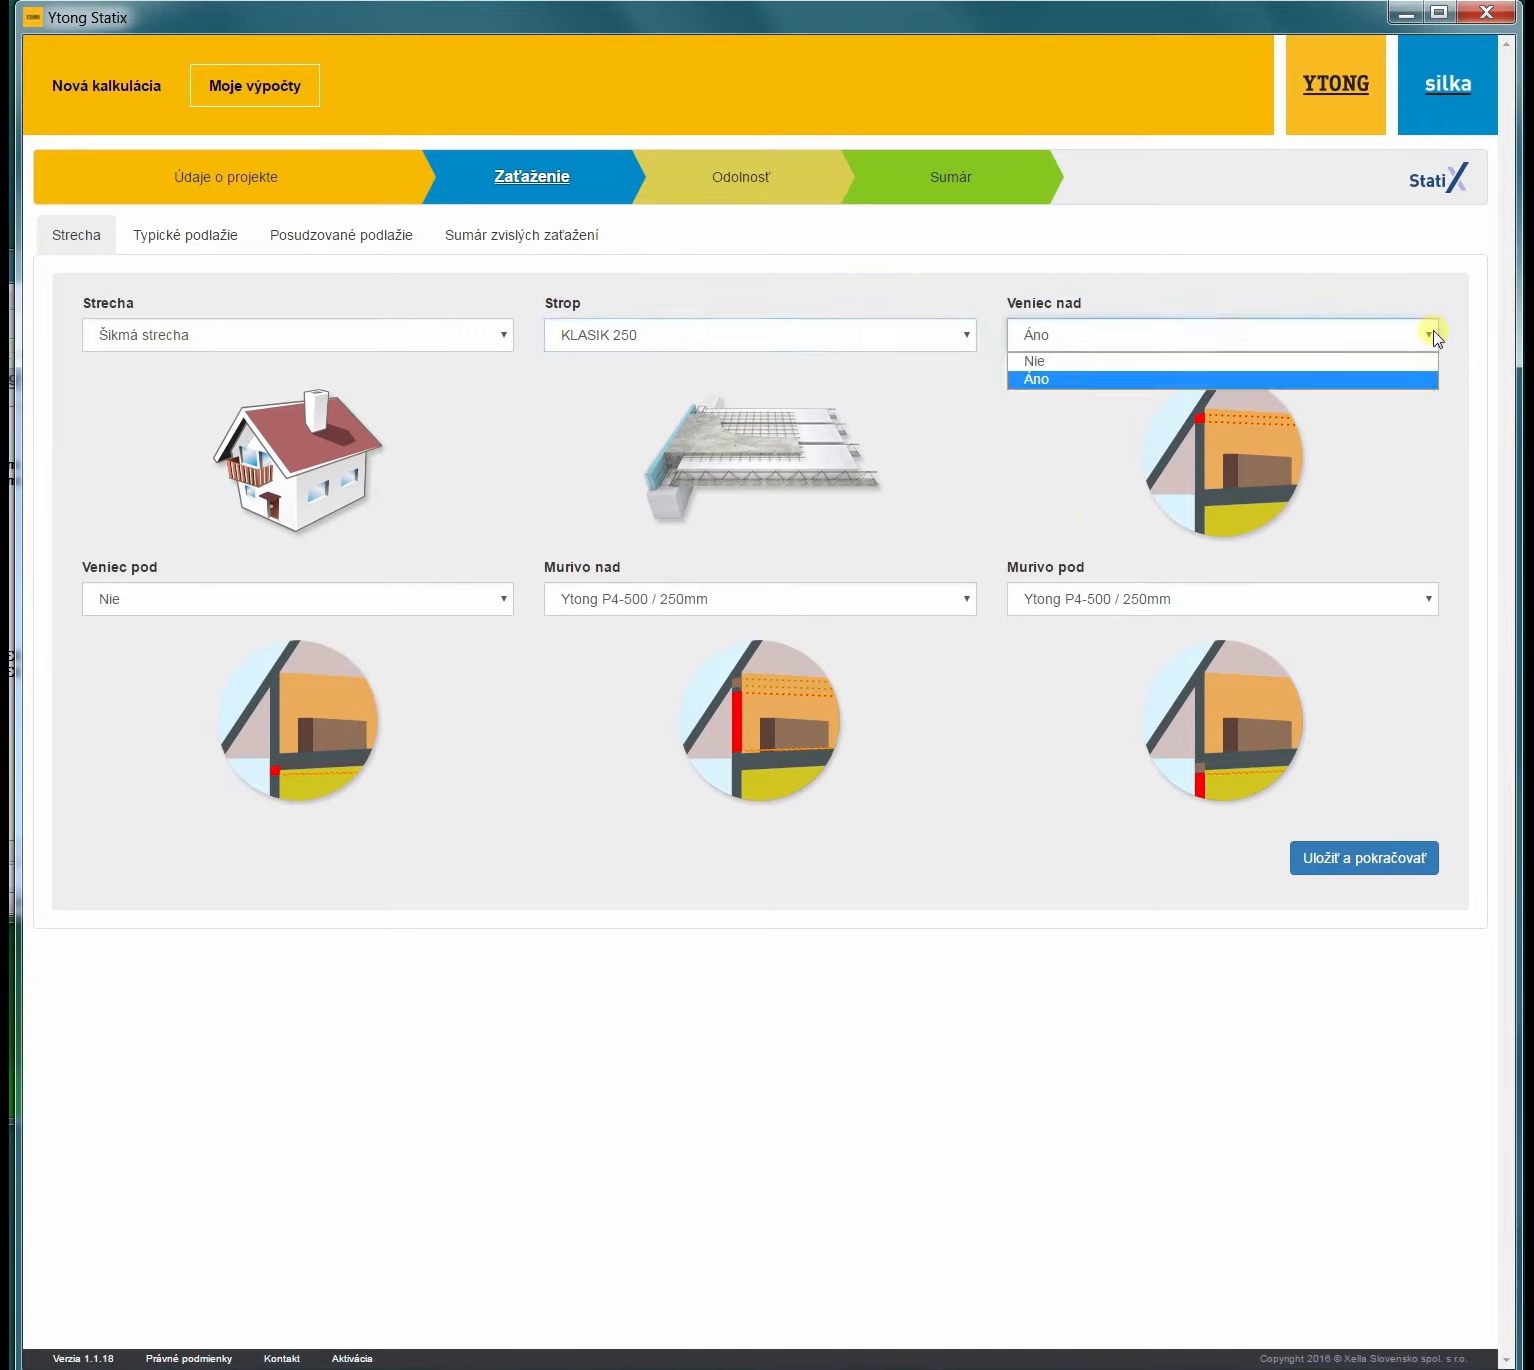
pyautogui.click(1333, 378)
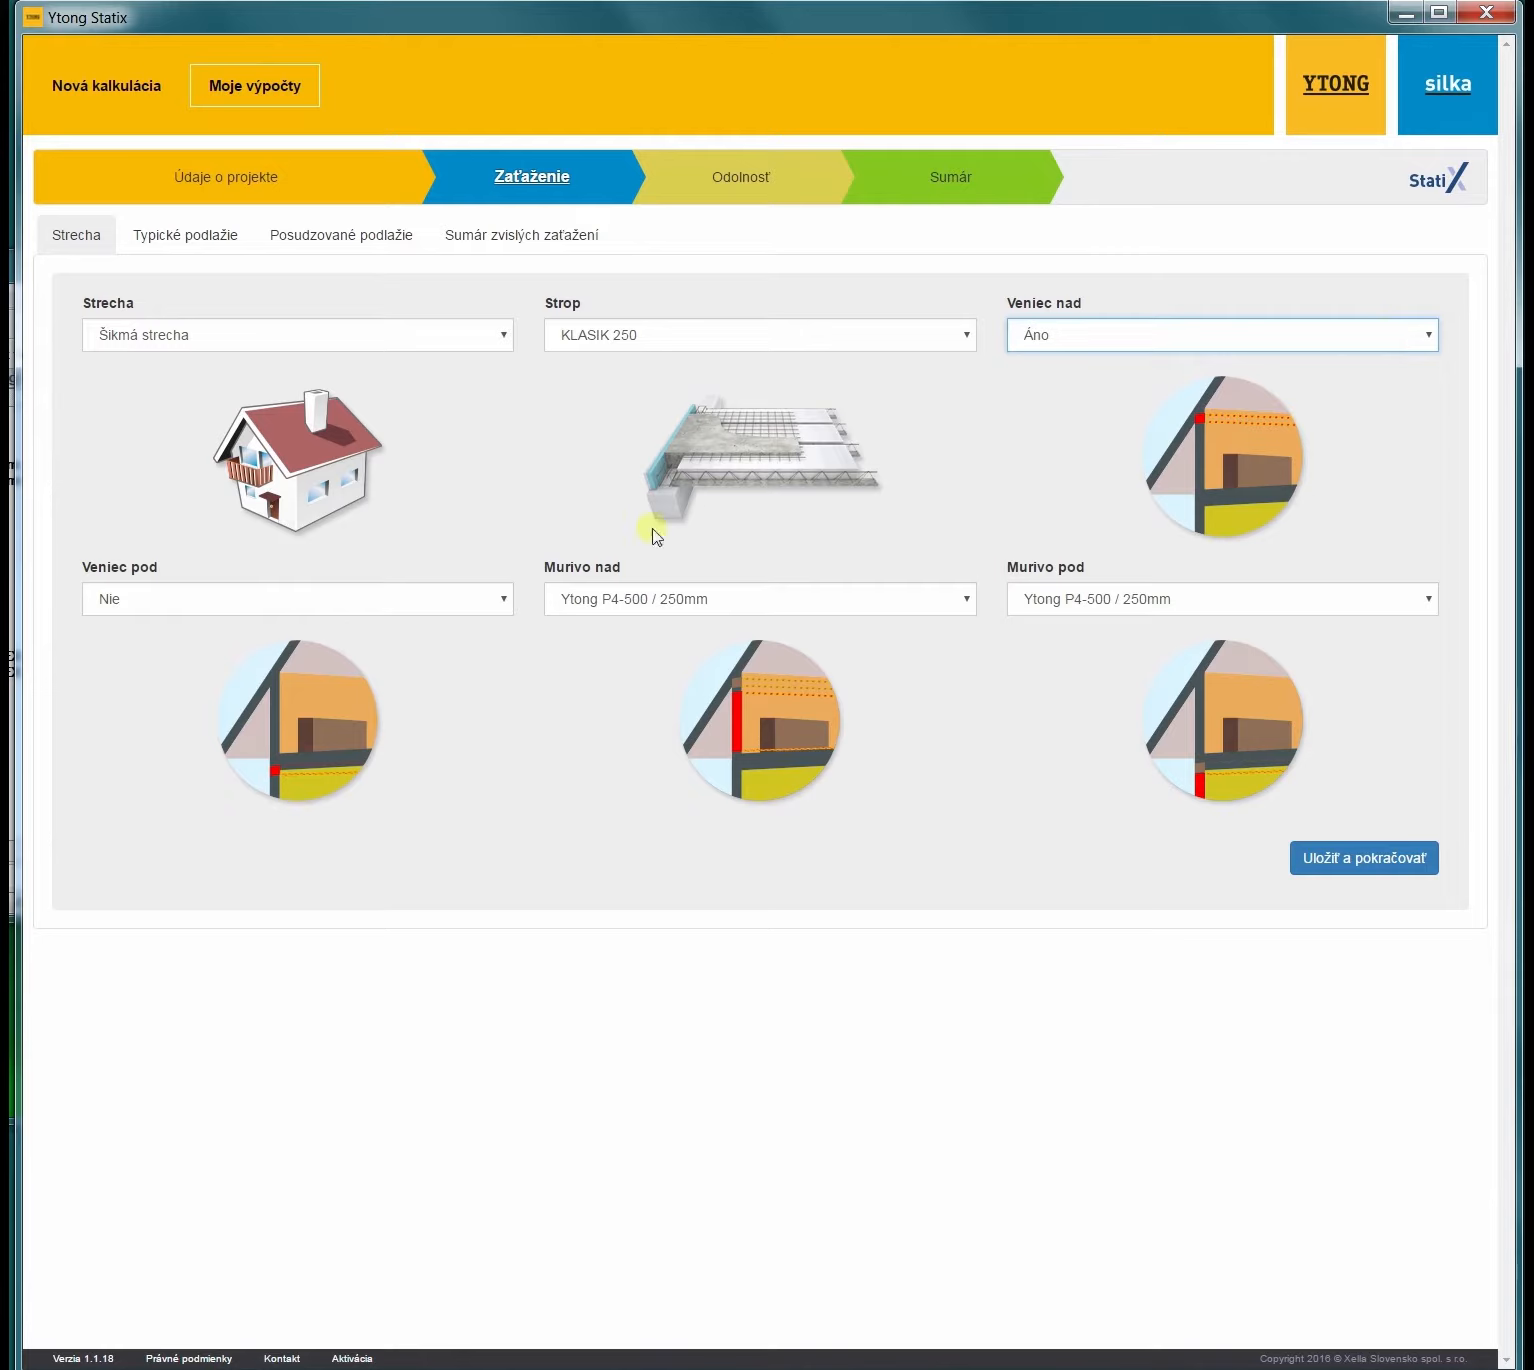
pyautogui.click(270, 606)
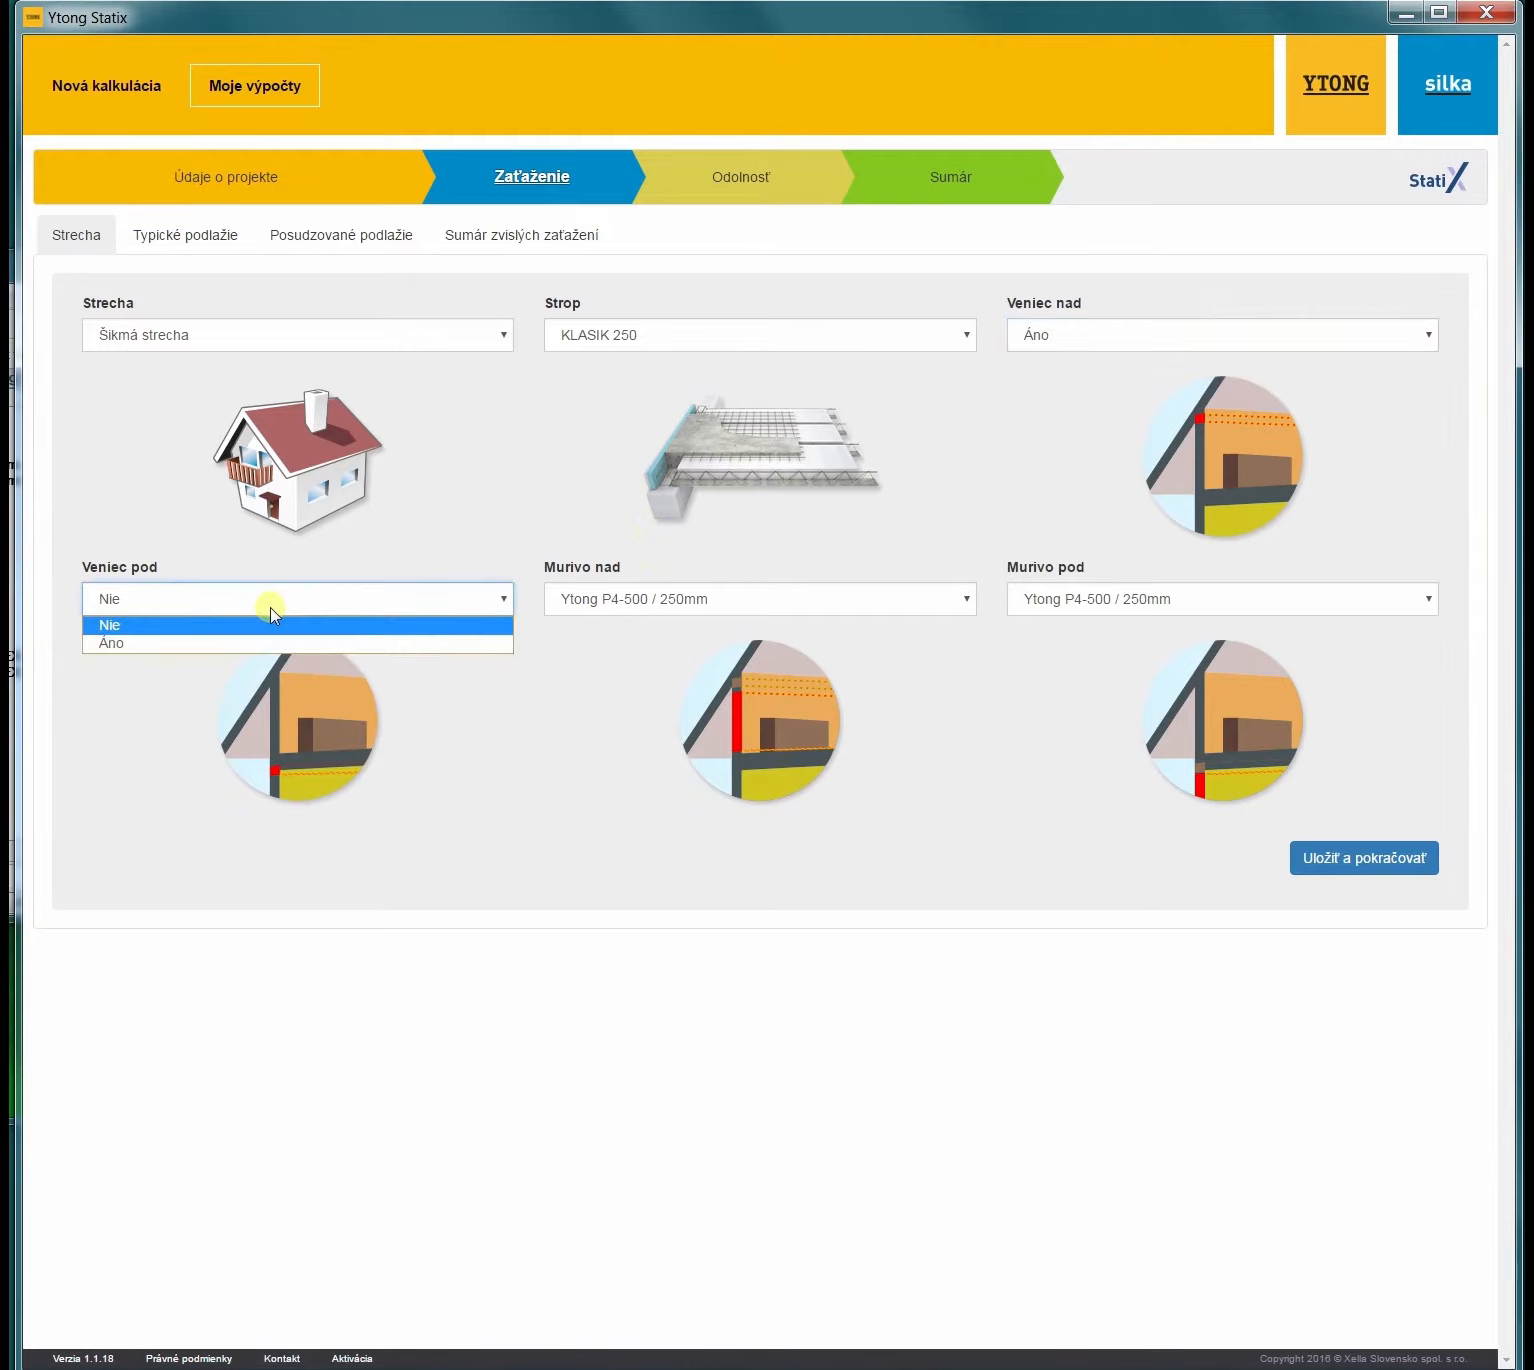
pyautogui.click(270, 606)
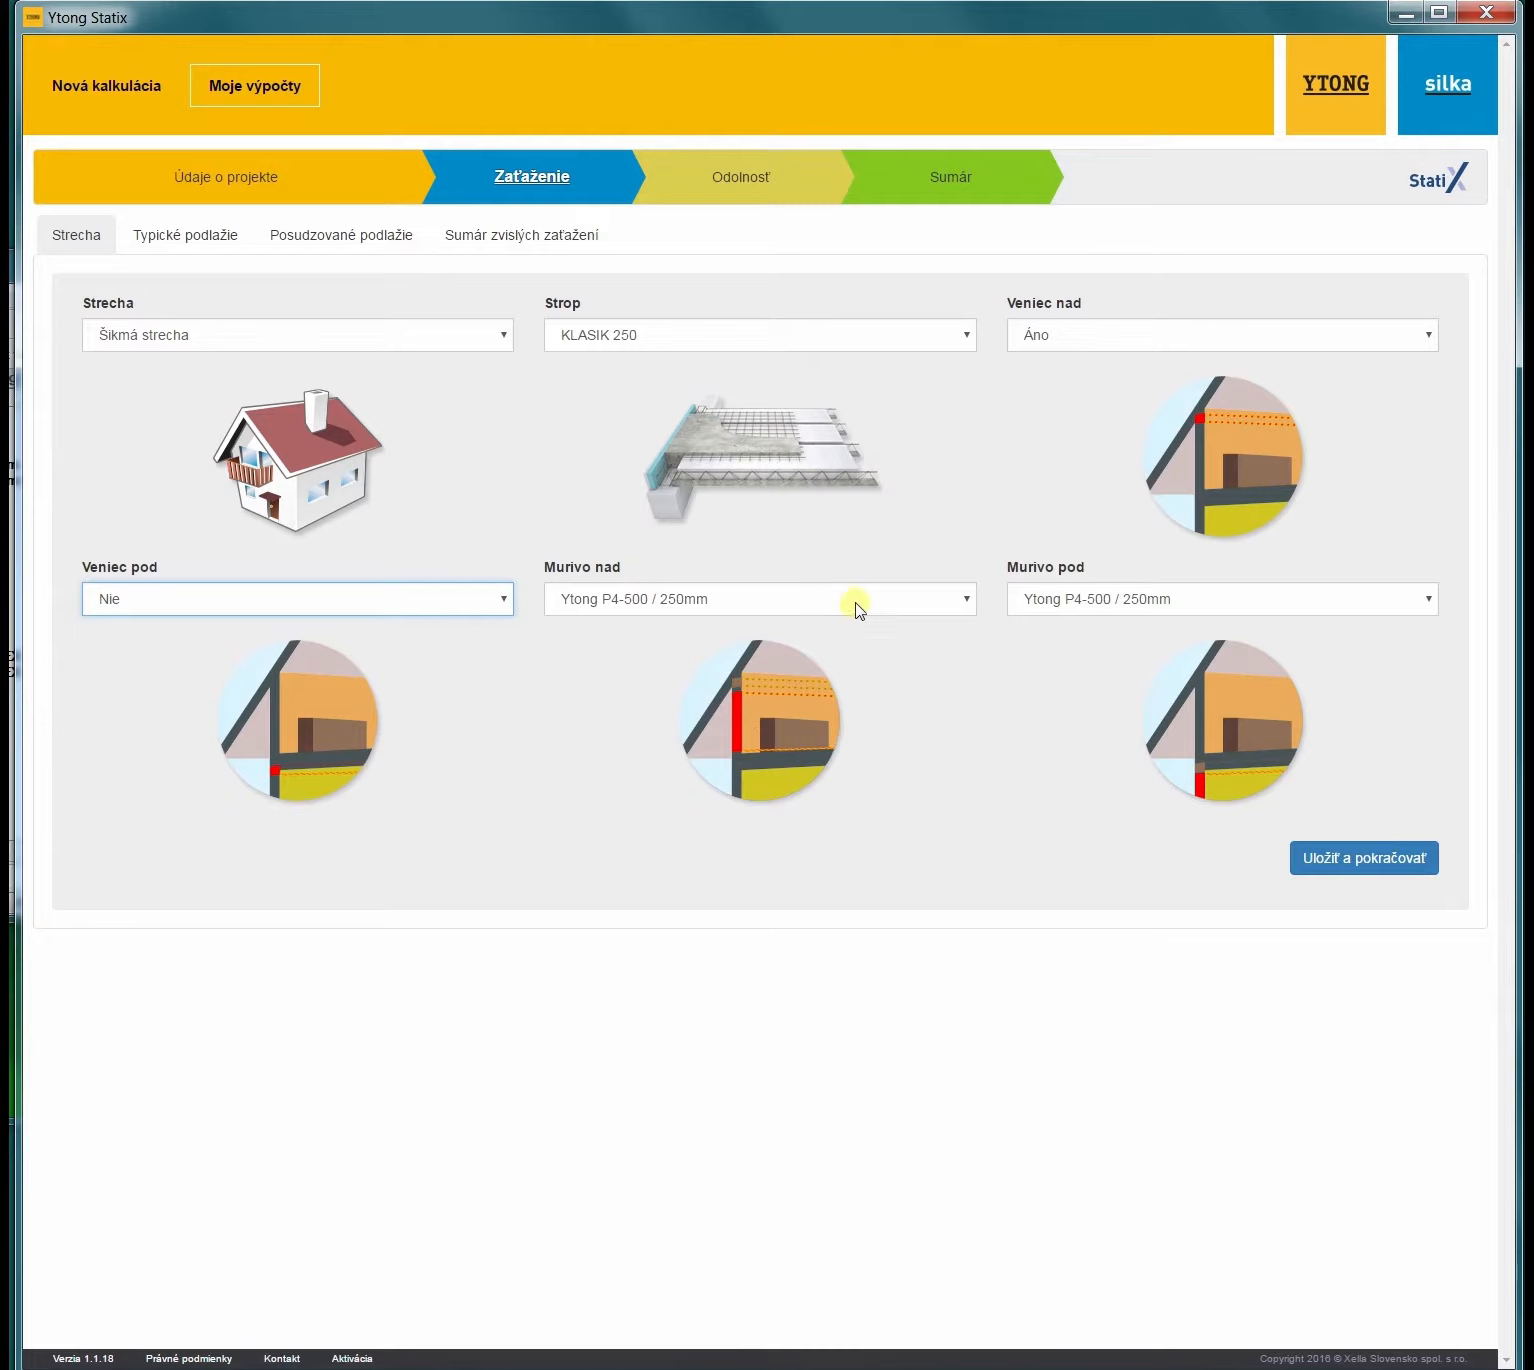
# Step: Choose Ytong P4-500 / 250mm for the masonry above the roof ceiling and keep the same block for the masonry below
pyautogui.click(962, 599)
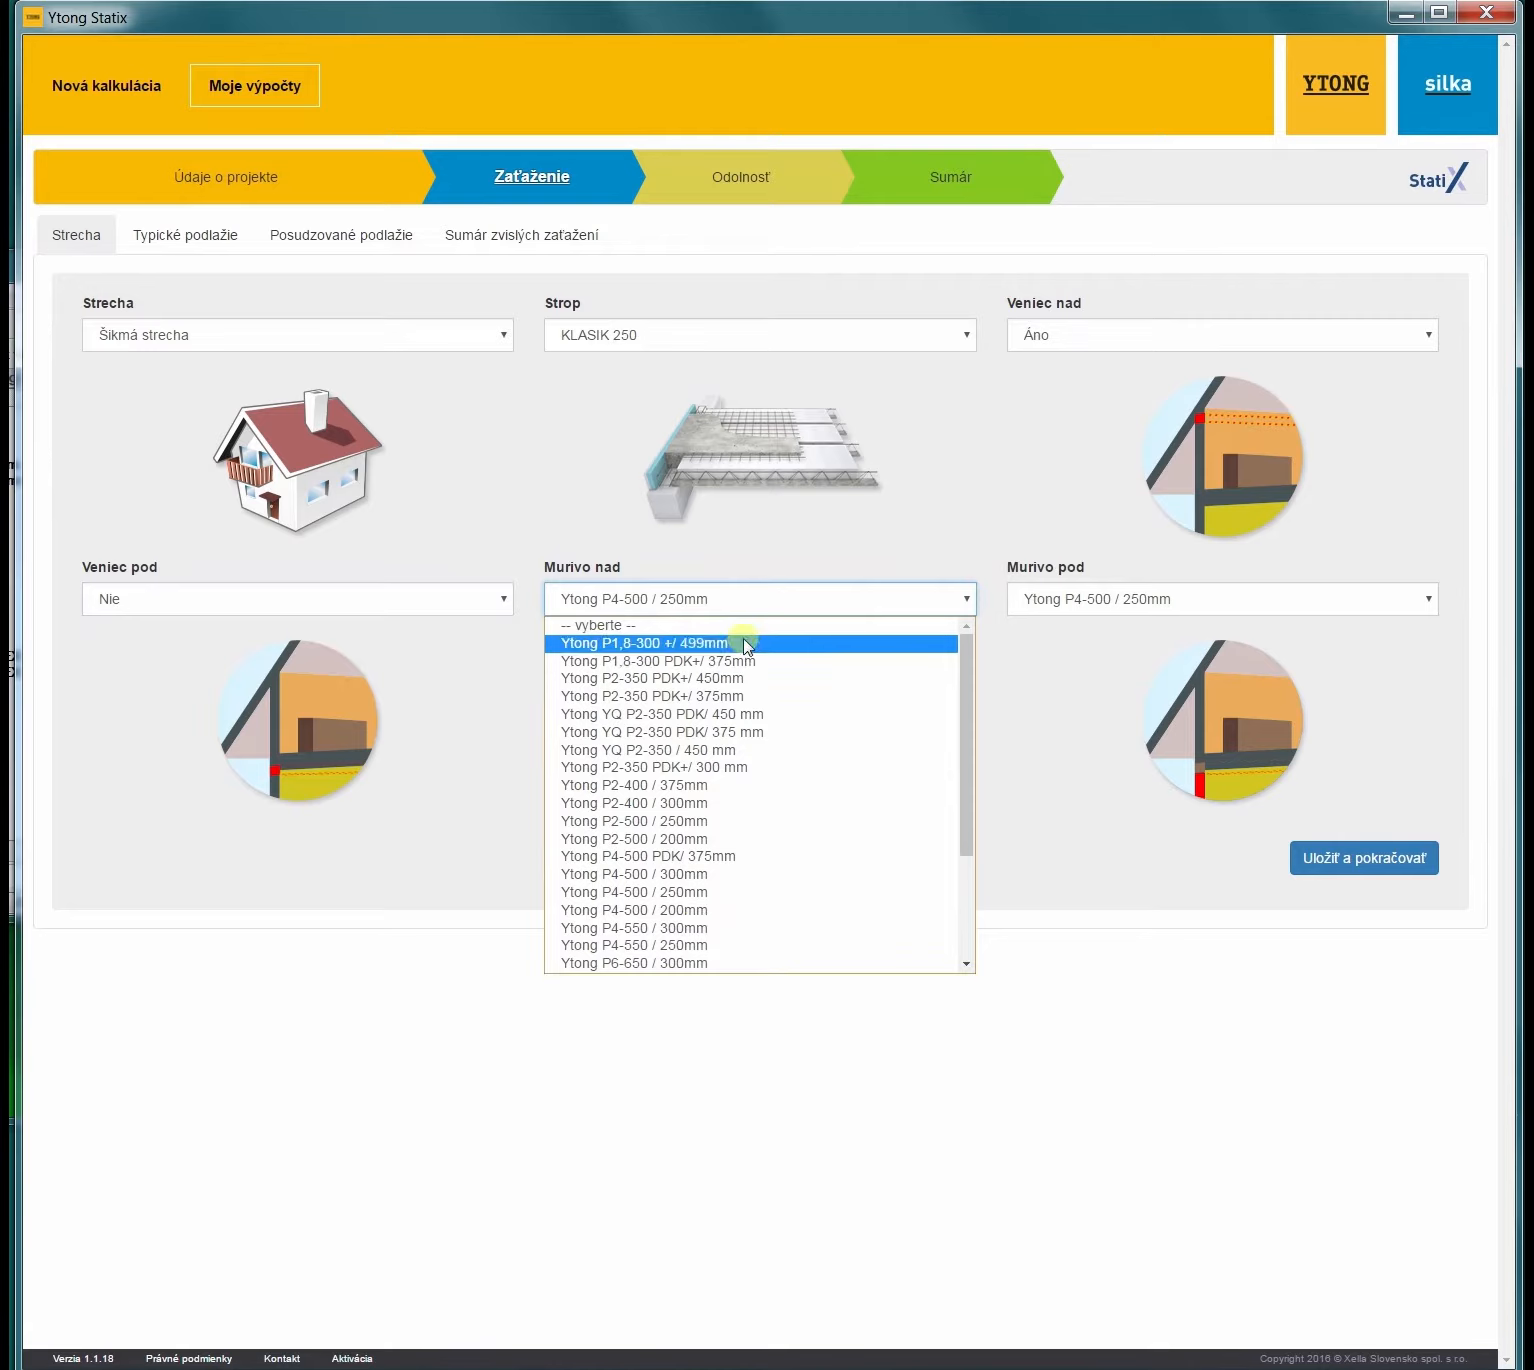
pyautogui.scroll(-3, 745, 646)
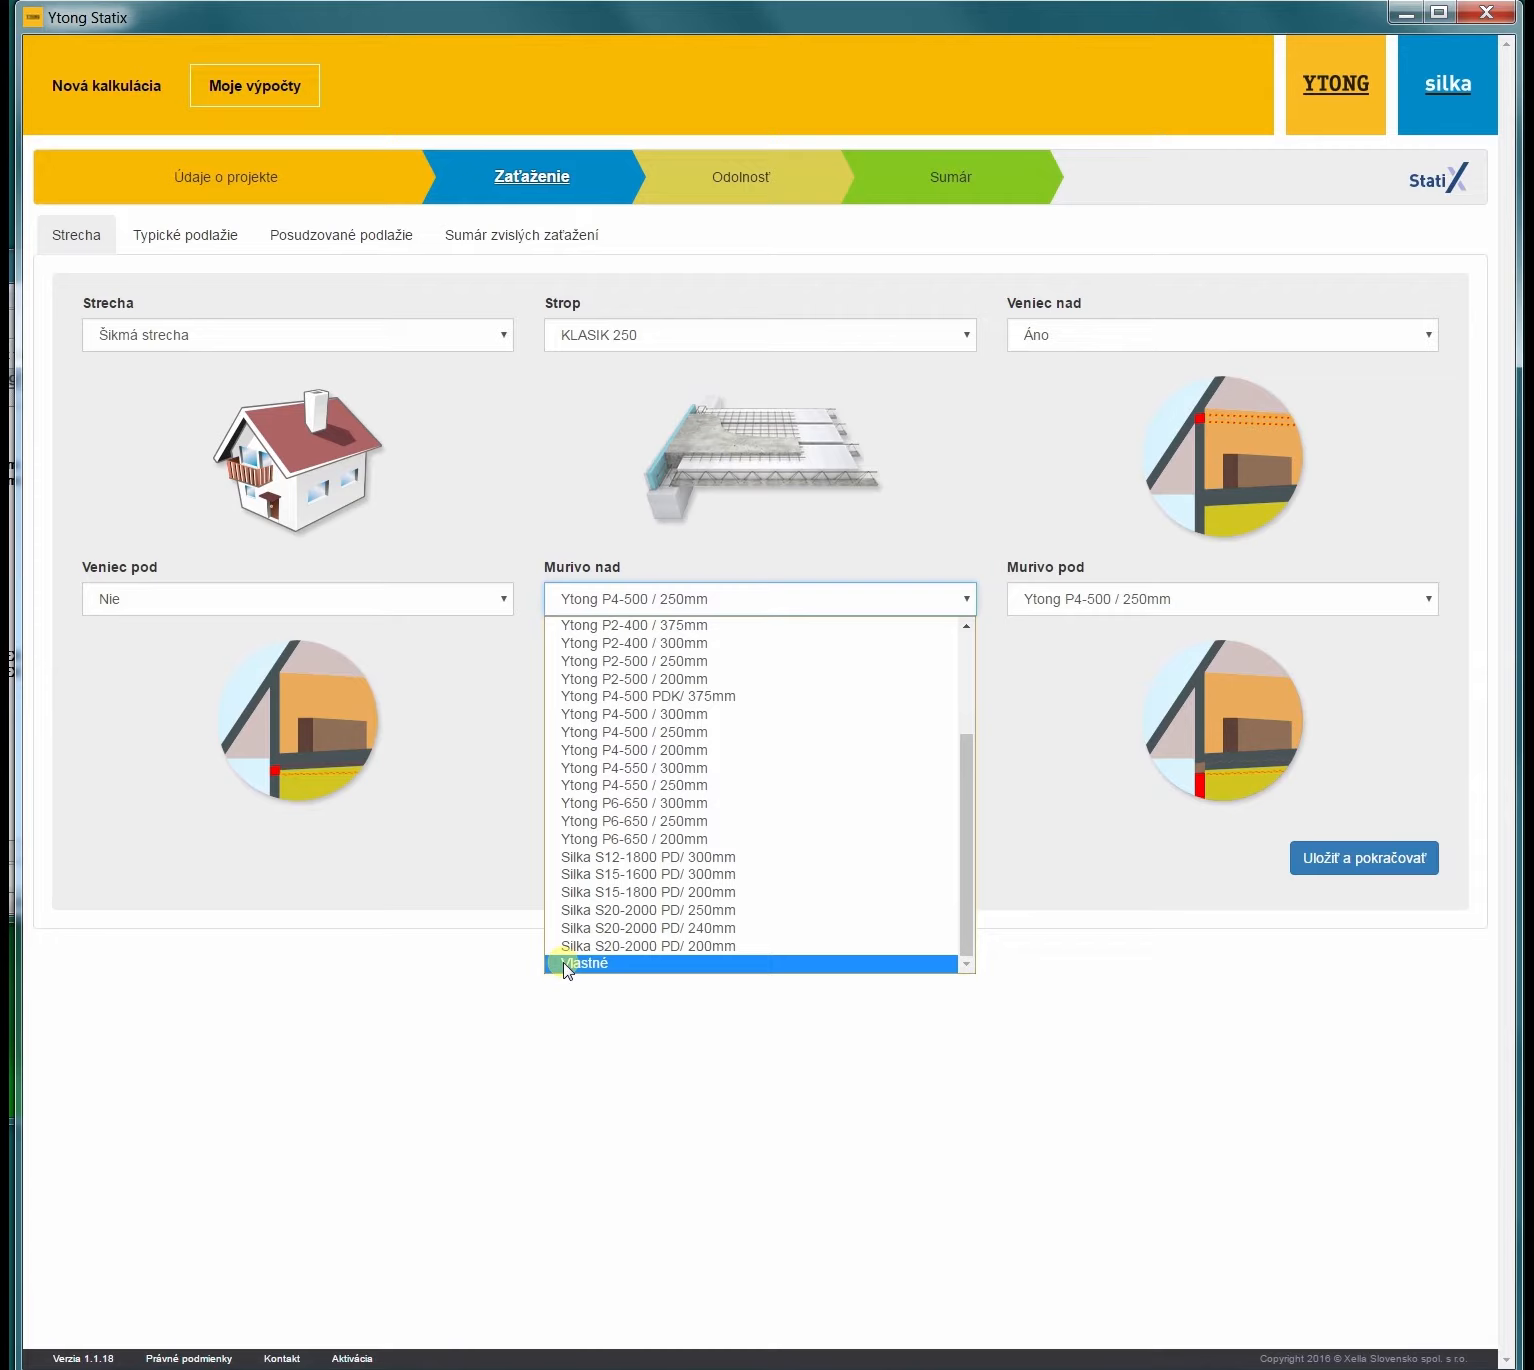
pyautogui.scroll(3, 567, 970)
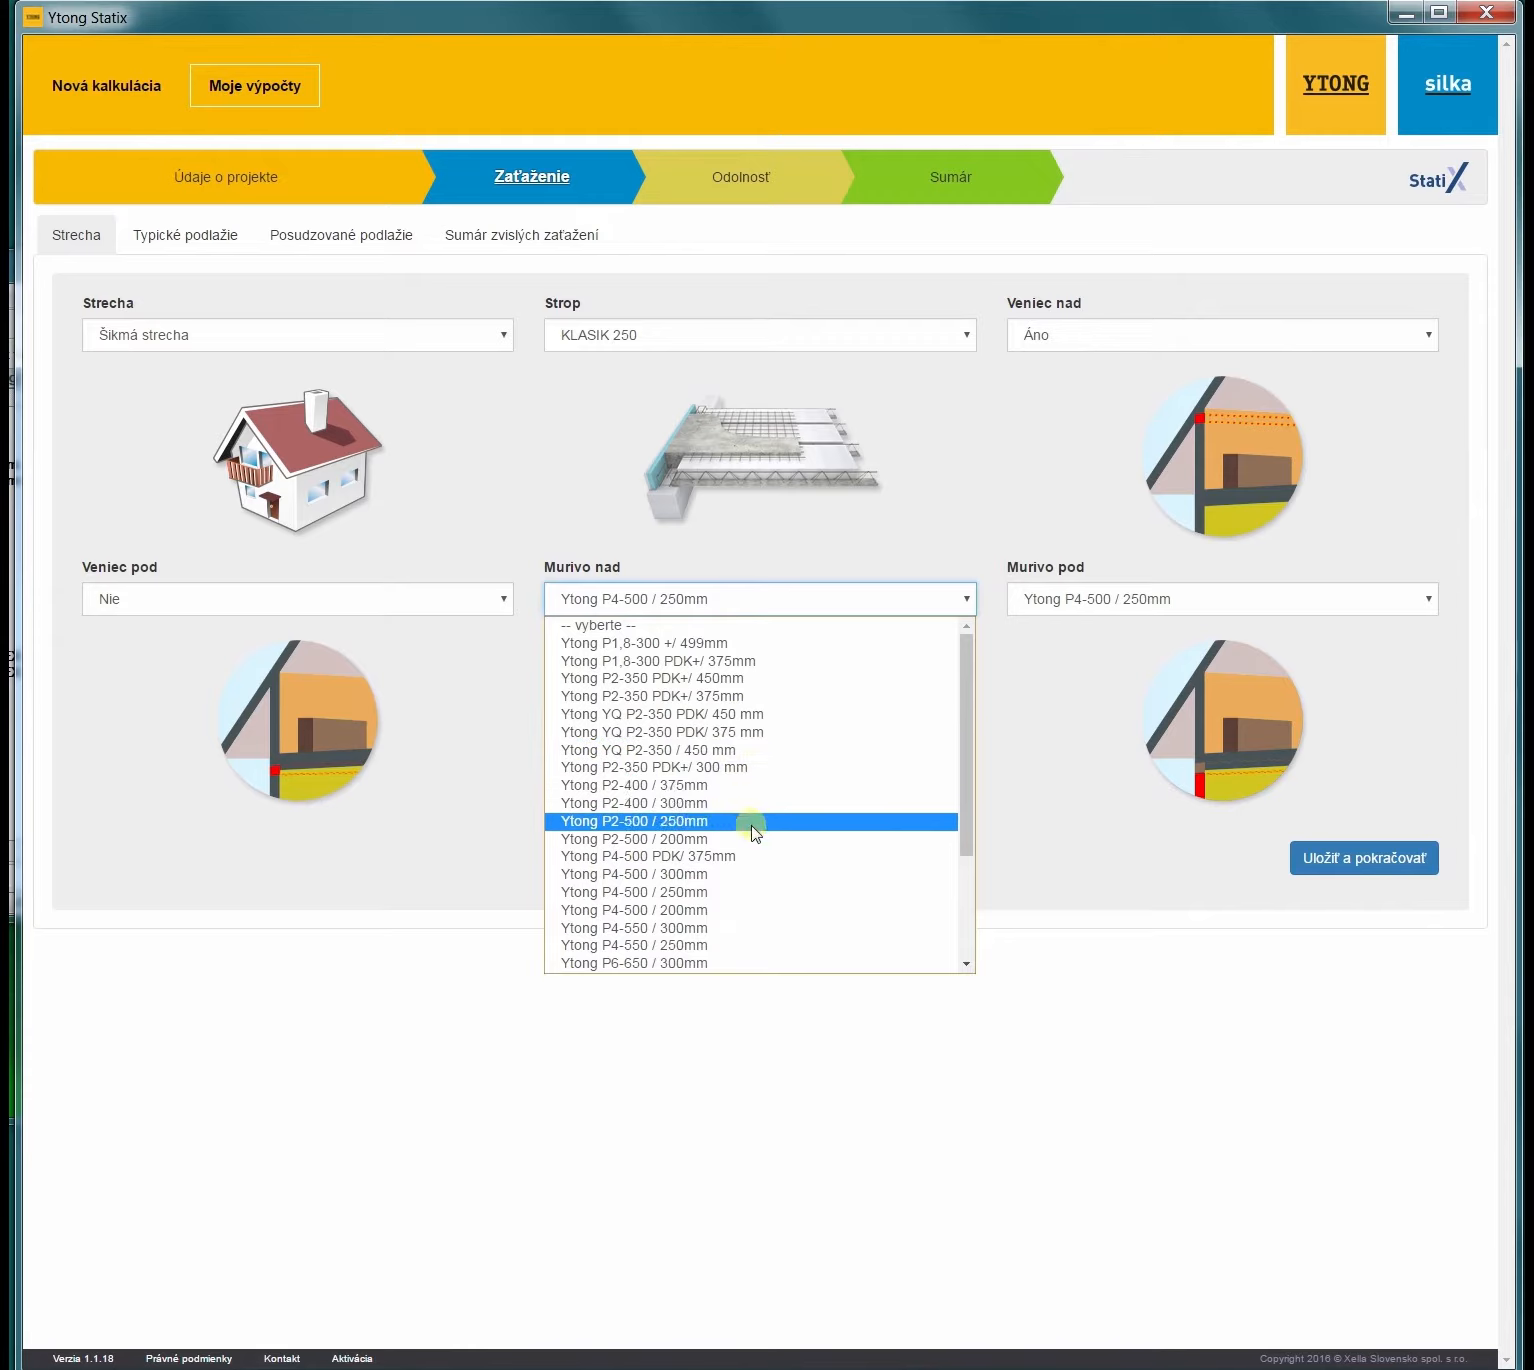
pyautogui.click(757, 900)
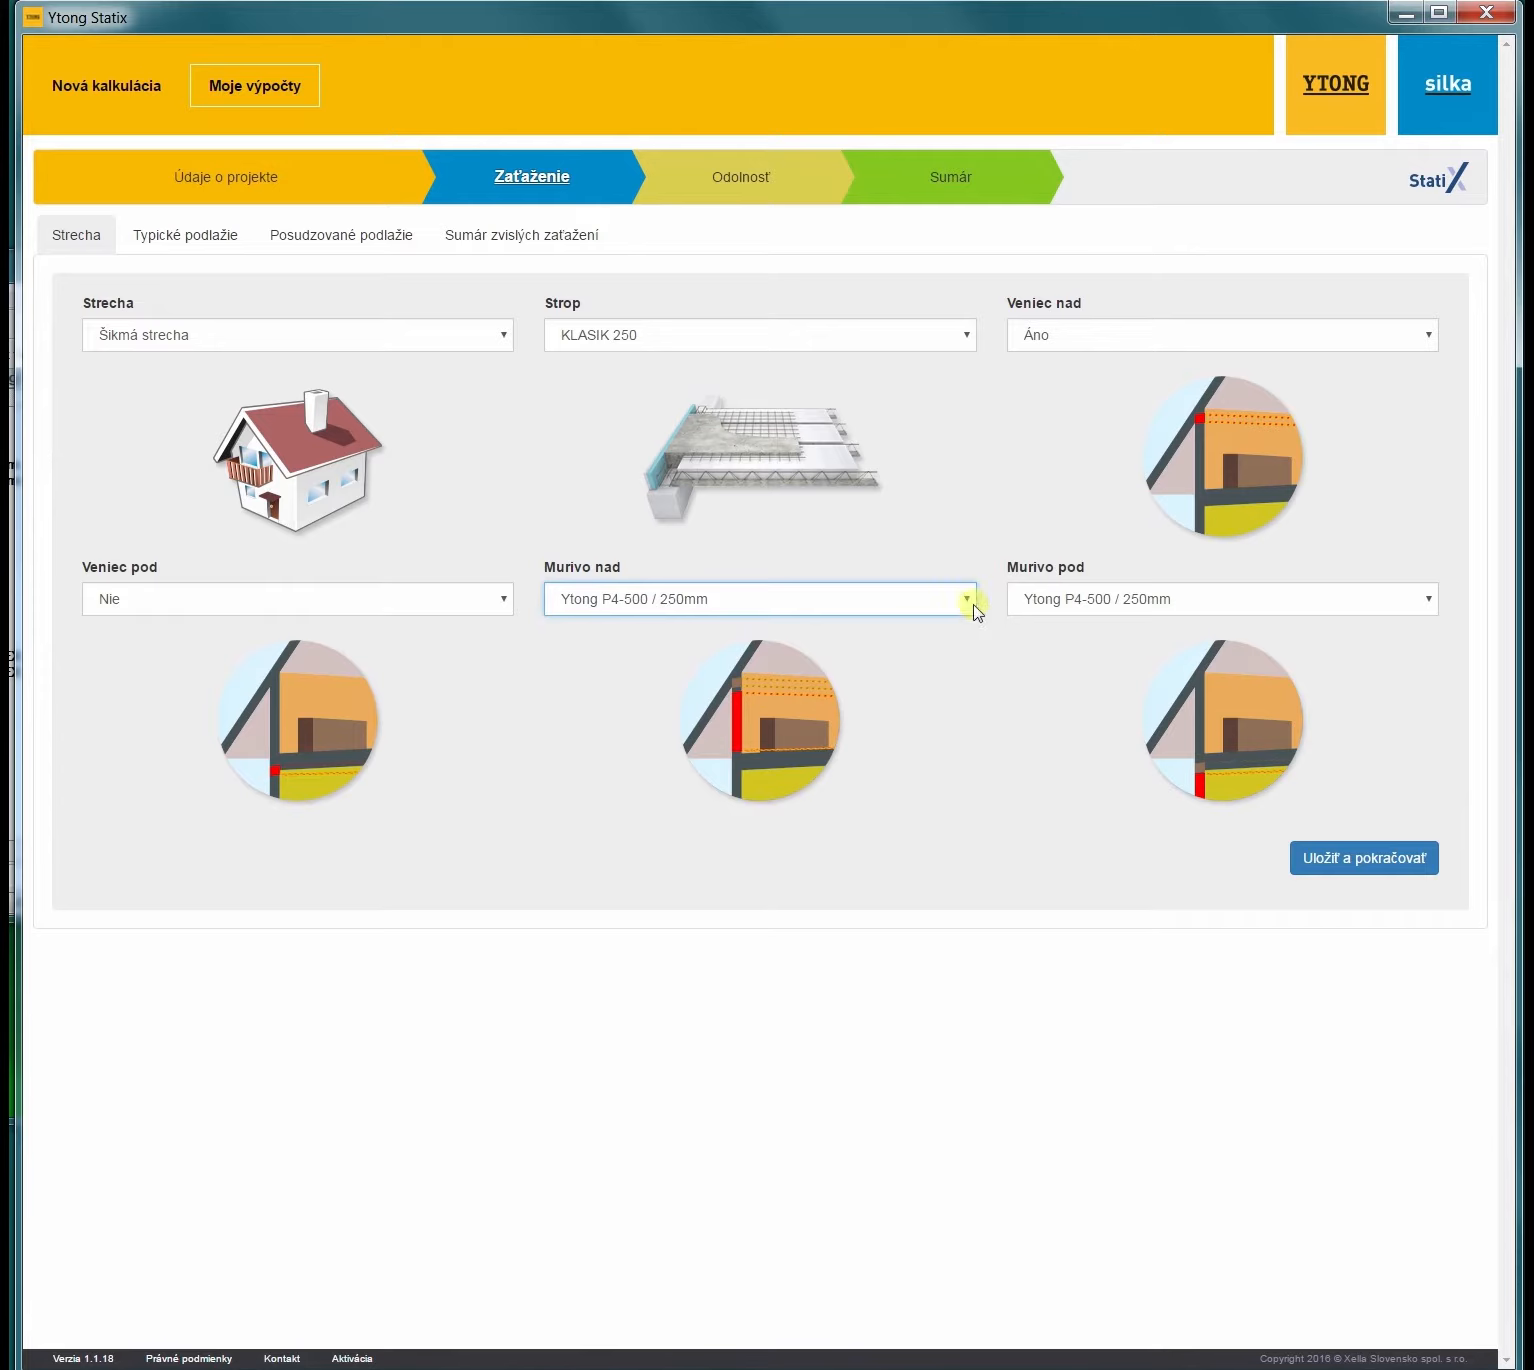
pyautogui.click(1427, 603)
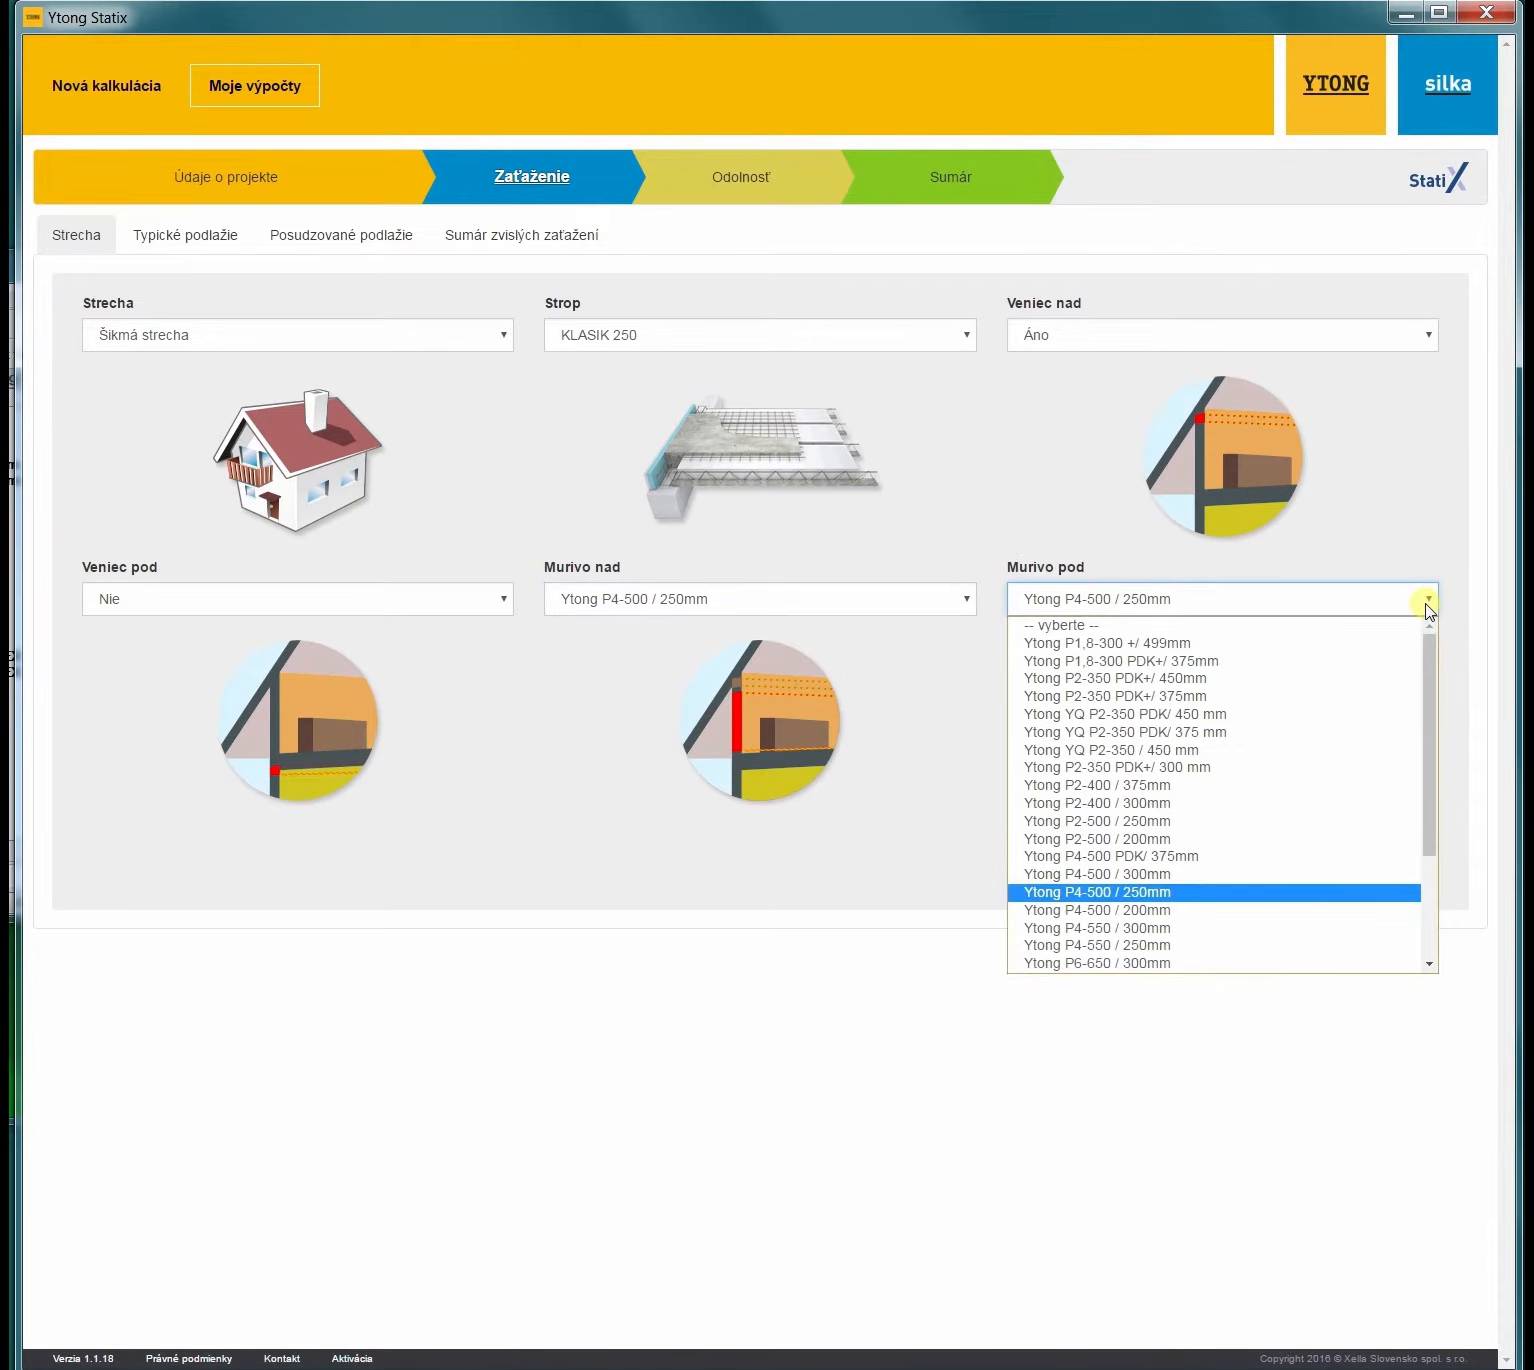
pyautogui.click(1427, 605)
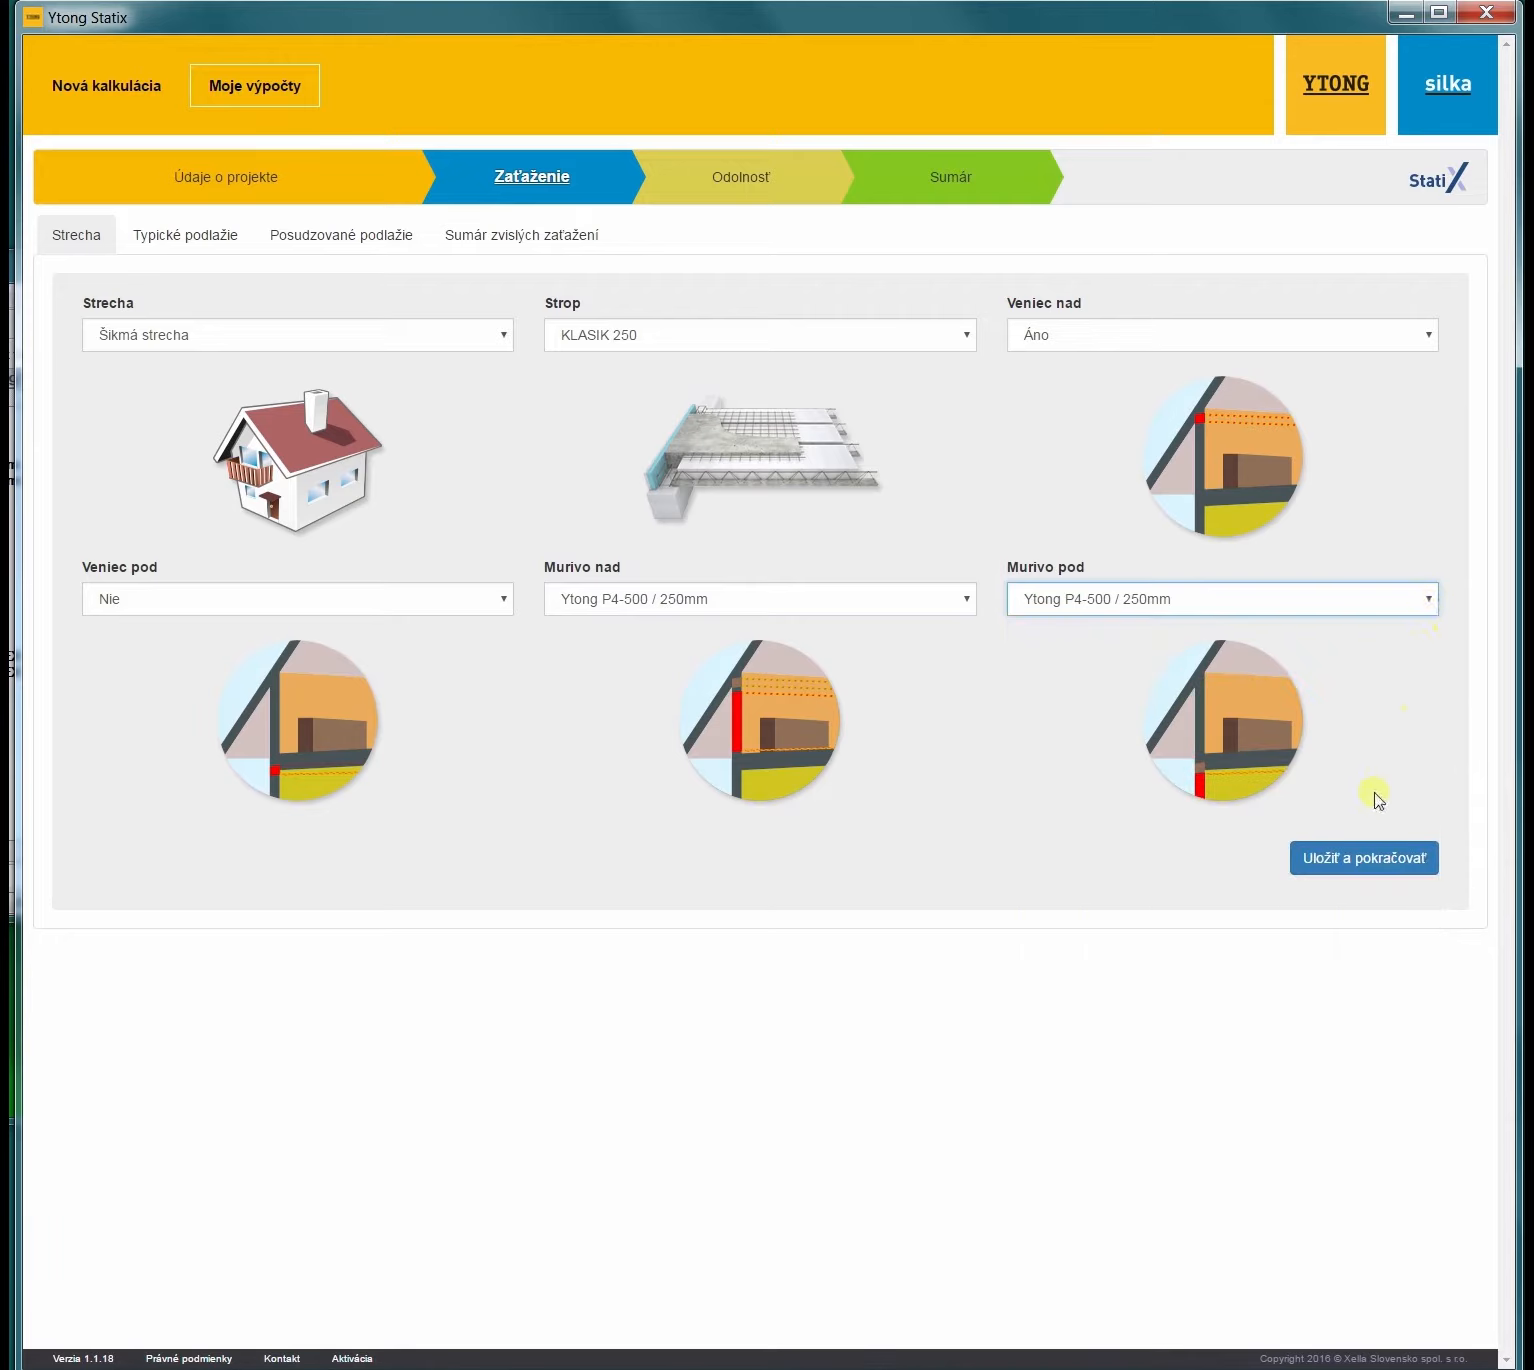
# Step: Save the roof composition and accept its load table to continue to the typical floor (Typické podlažie)
pyautogui.click(1356, 861)
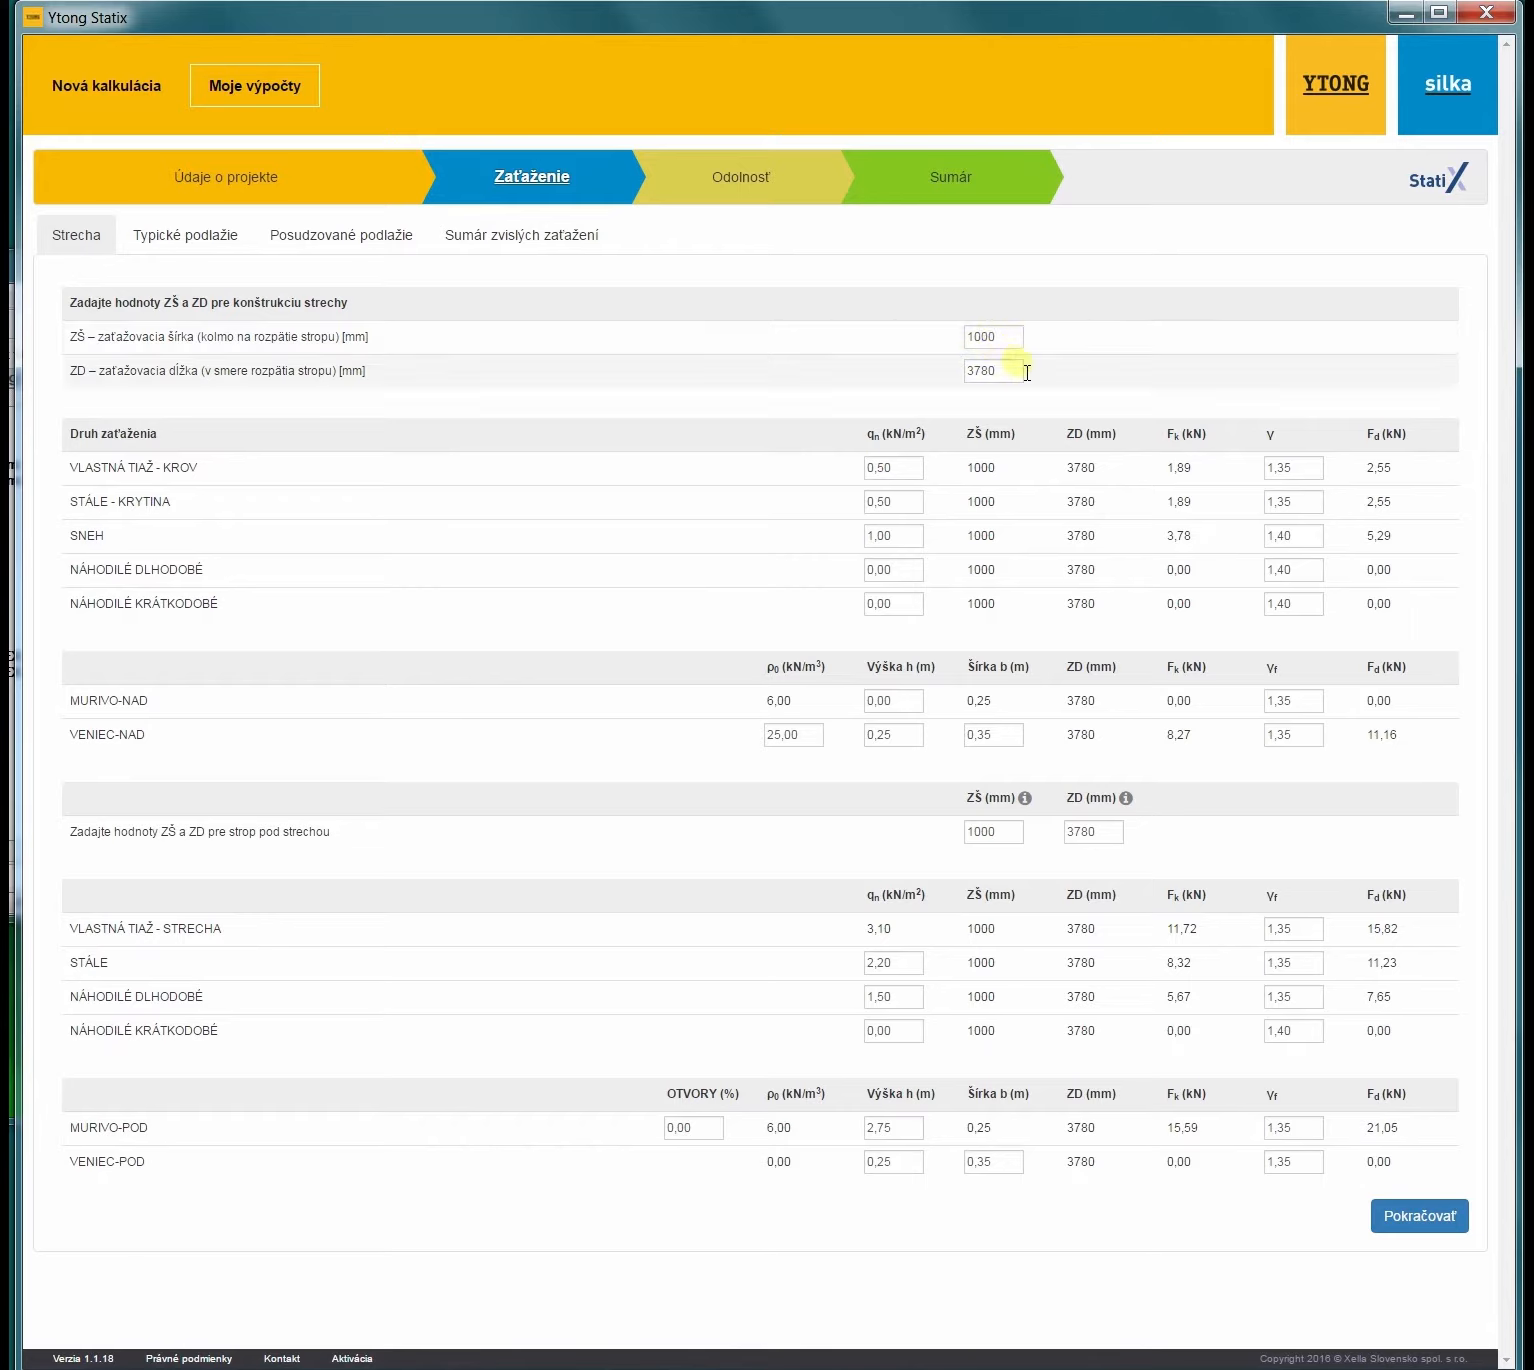
pyautogui.click(995, 372)
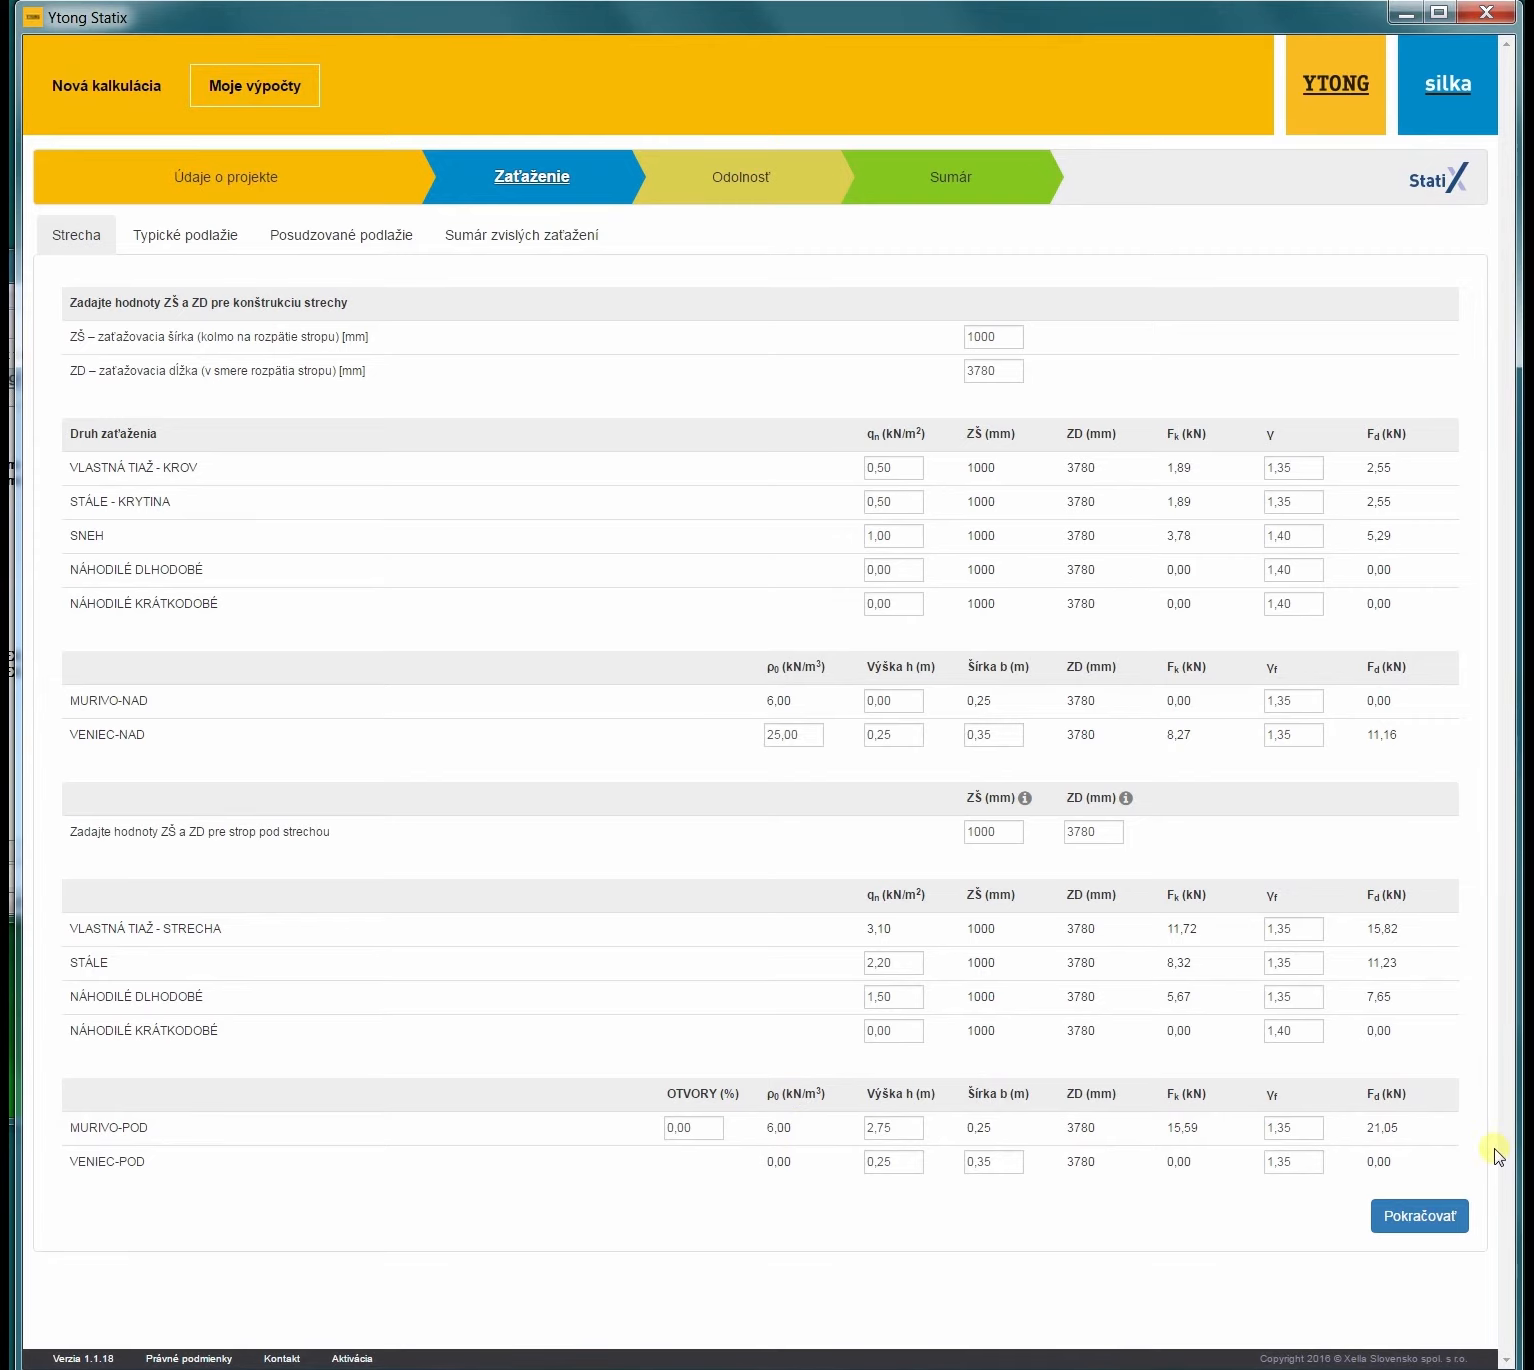
pyautogui.click(1450, 1220)
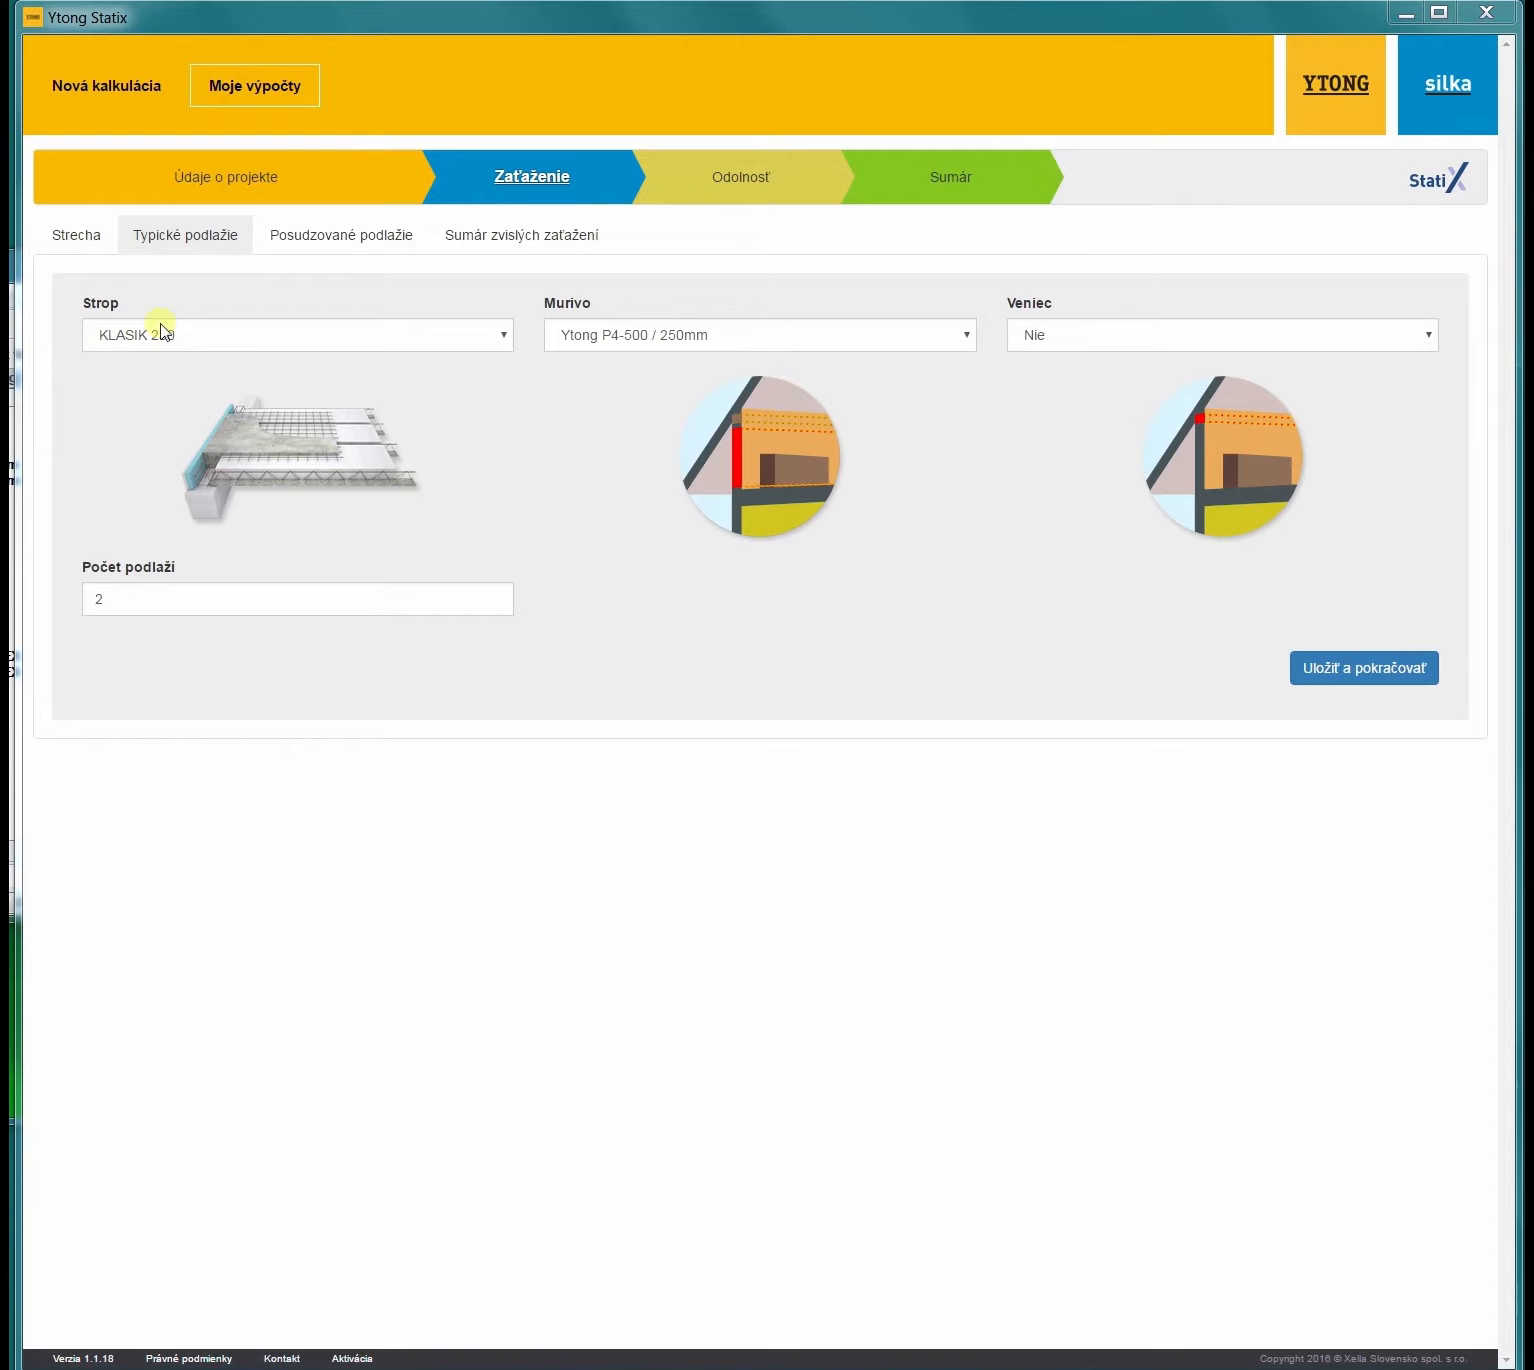
# Step: Set the typical floor's ceiling to KLASIK 250 and its masonry to Ytong P4-500 / 250mm
pyautogui.click(506, 340)
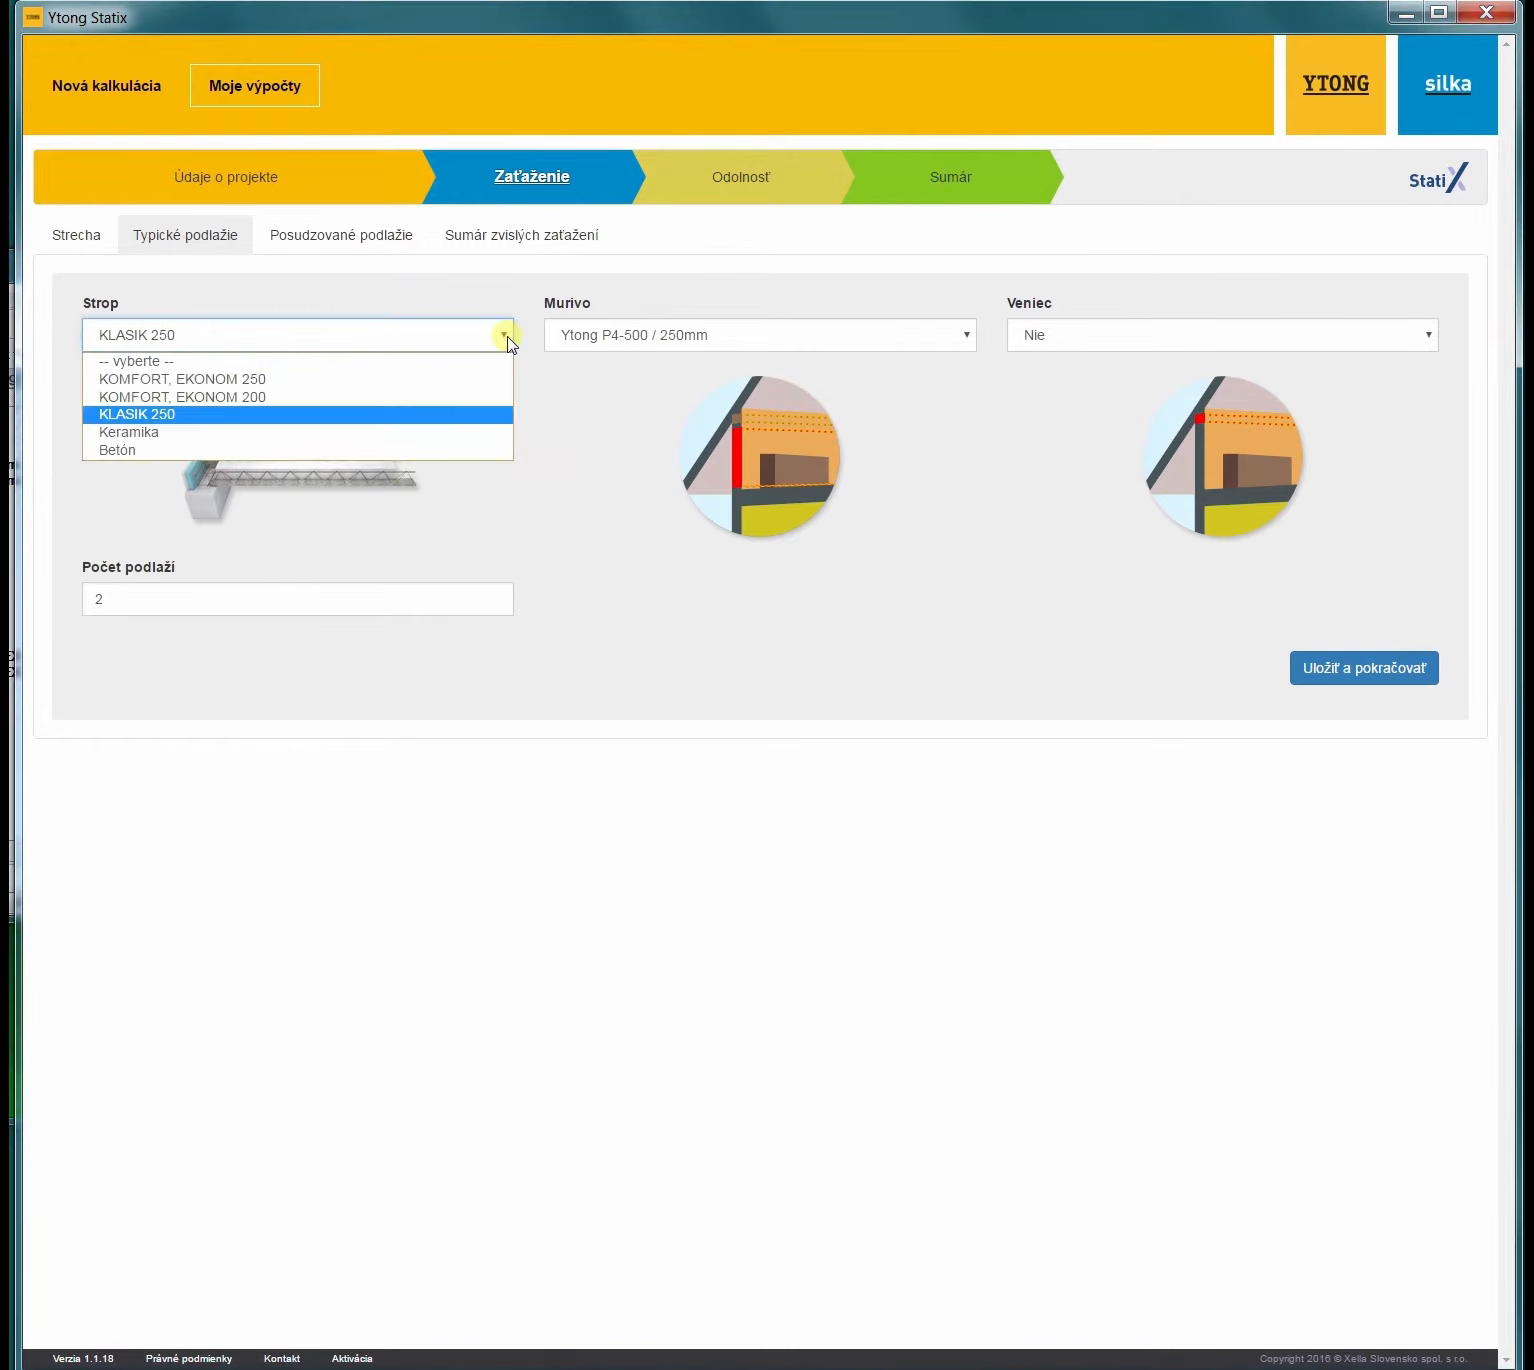
pyautogui.click(450, 423)
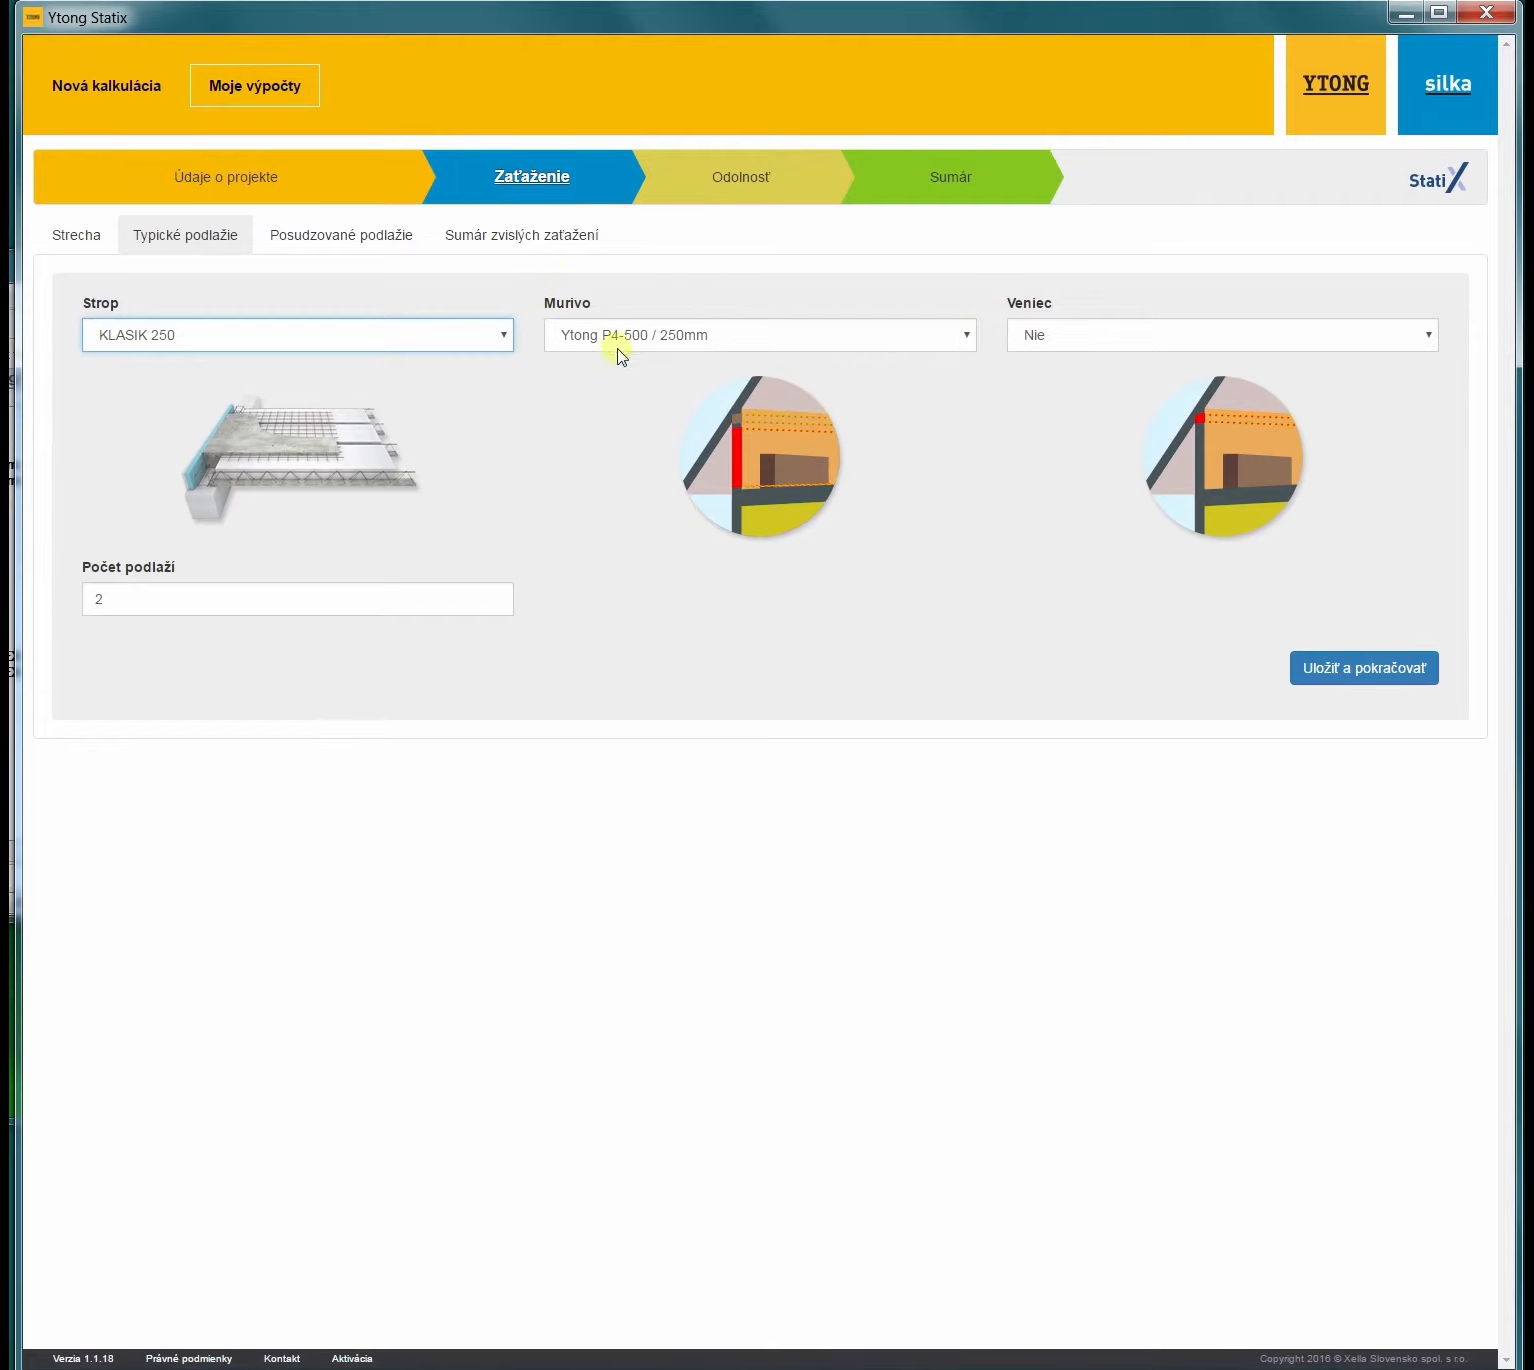
pyautogui.click(695, 342)
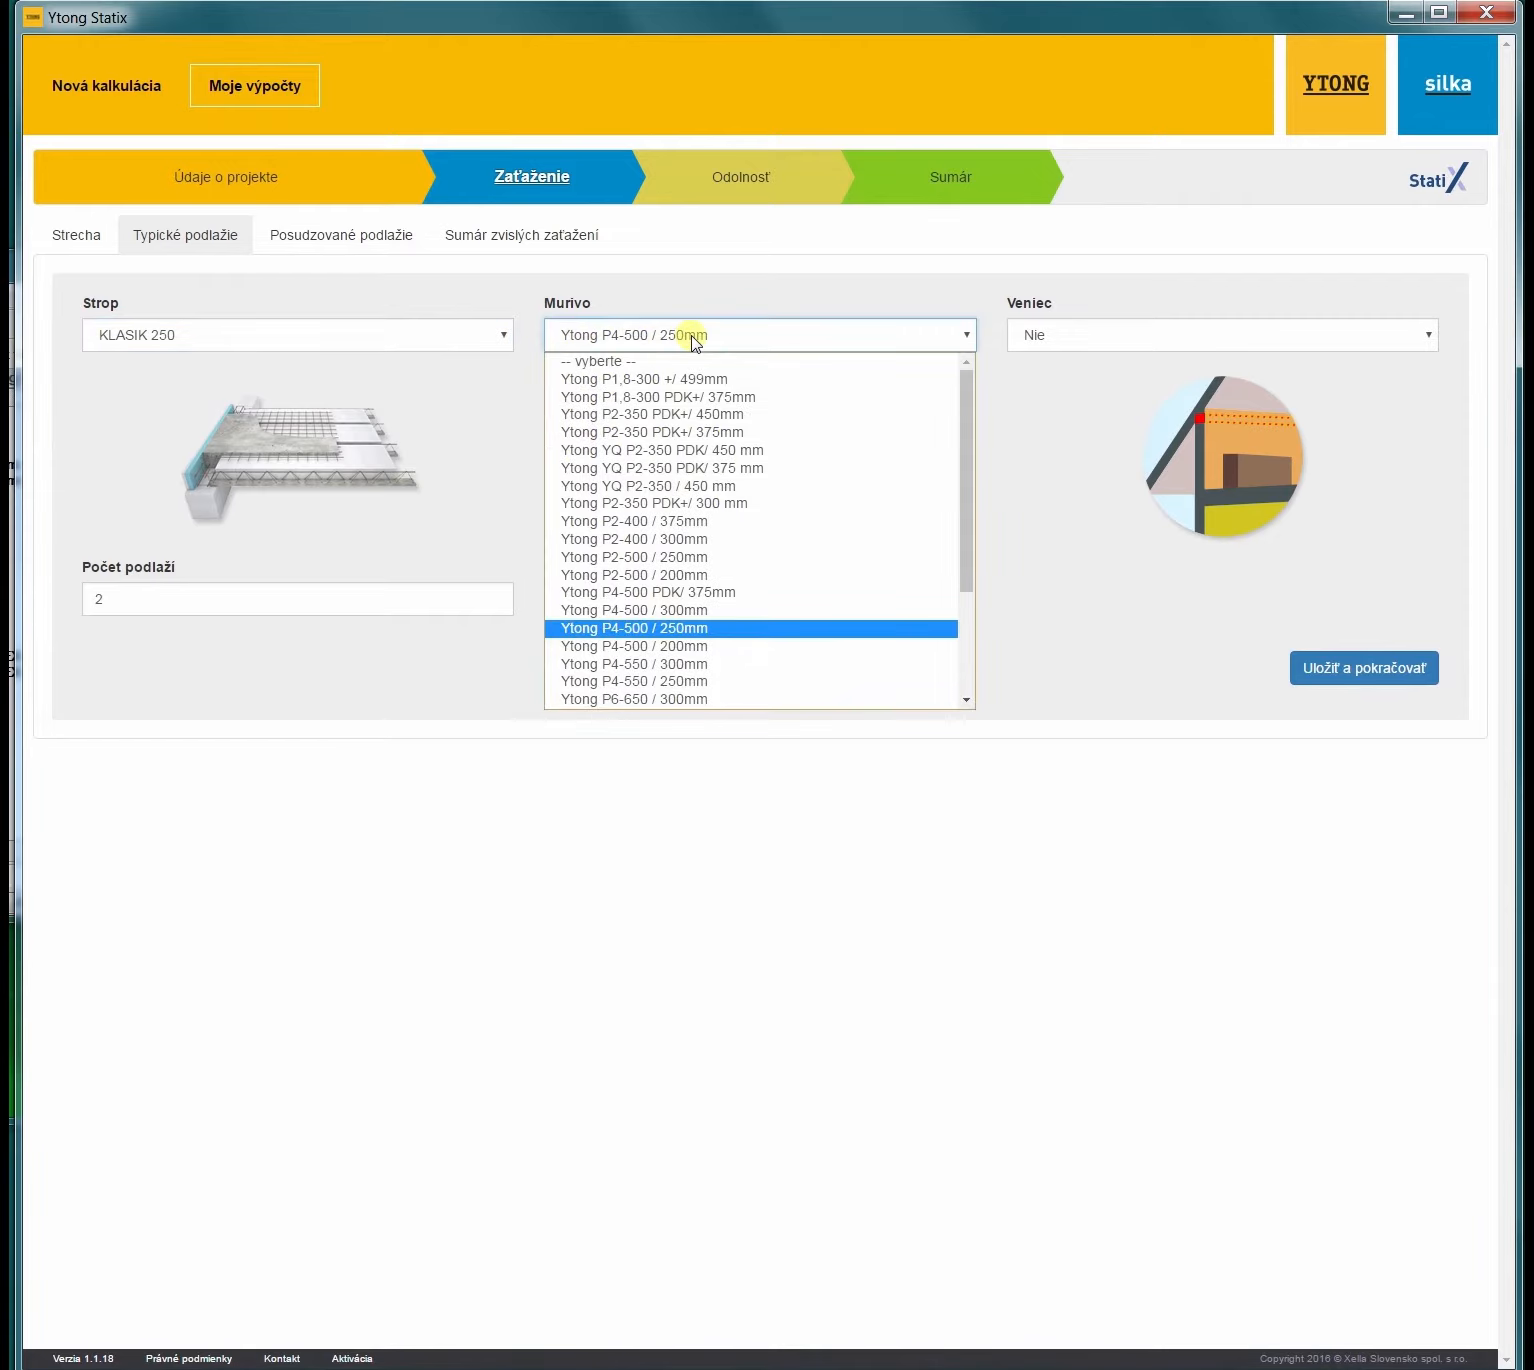
pyautogui.click(694, 630)
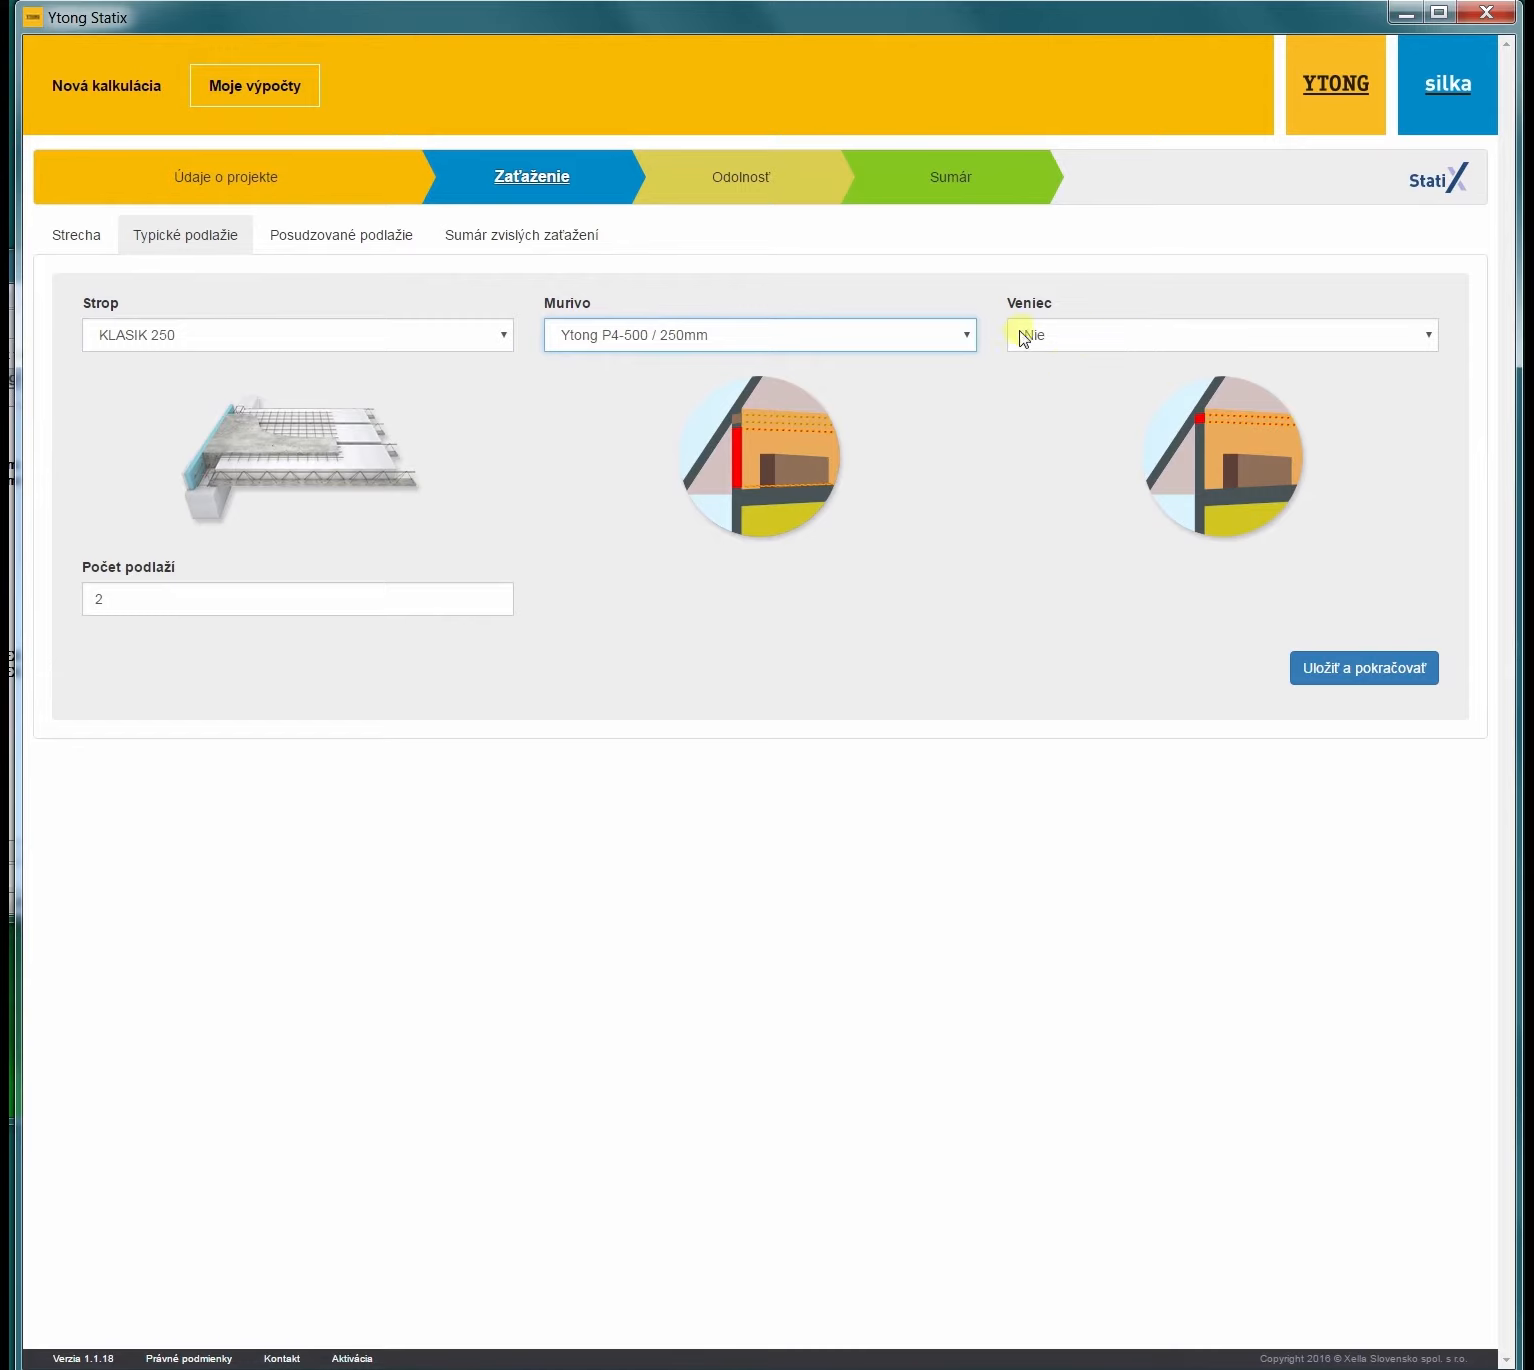
# Step: Set the typical floor's ring beam (Veniec) to Áno and save the floor composition to open its load table
pyautogui.click(1430, 338)
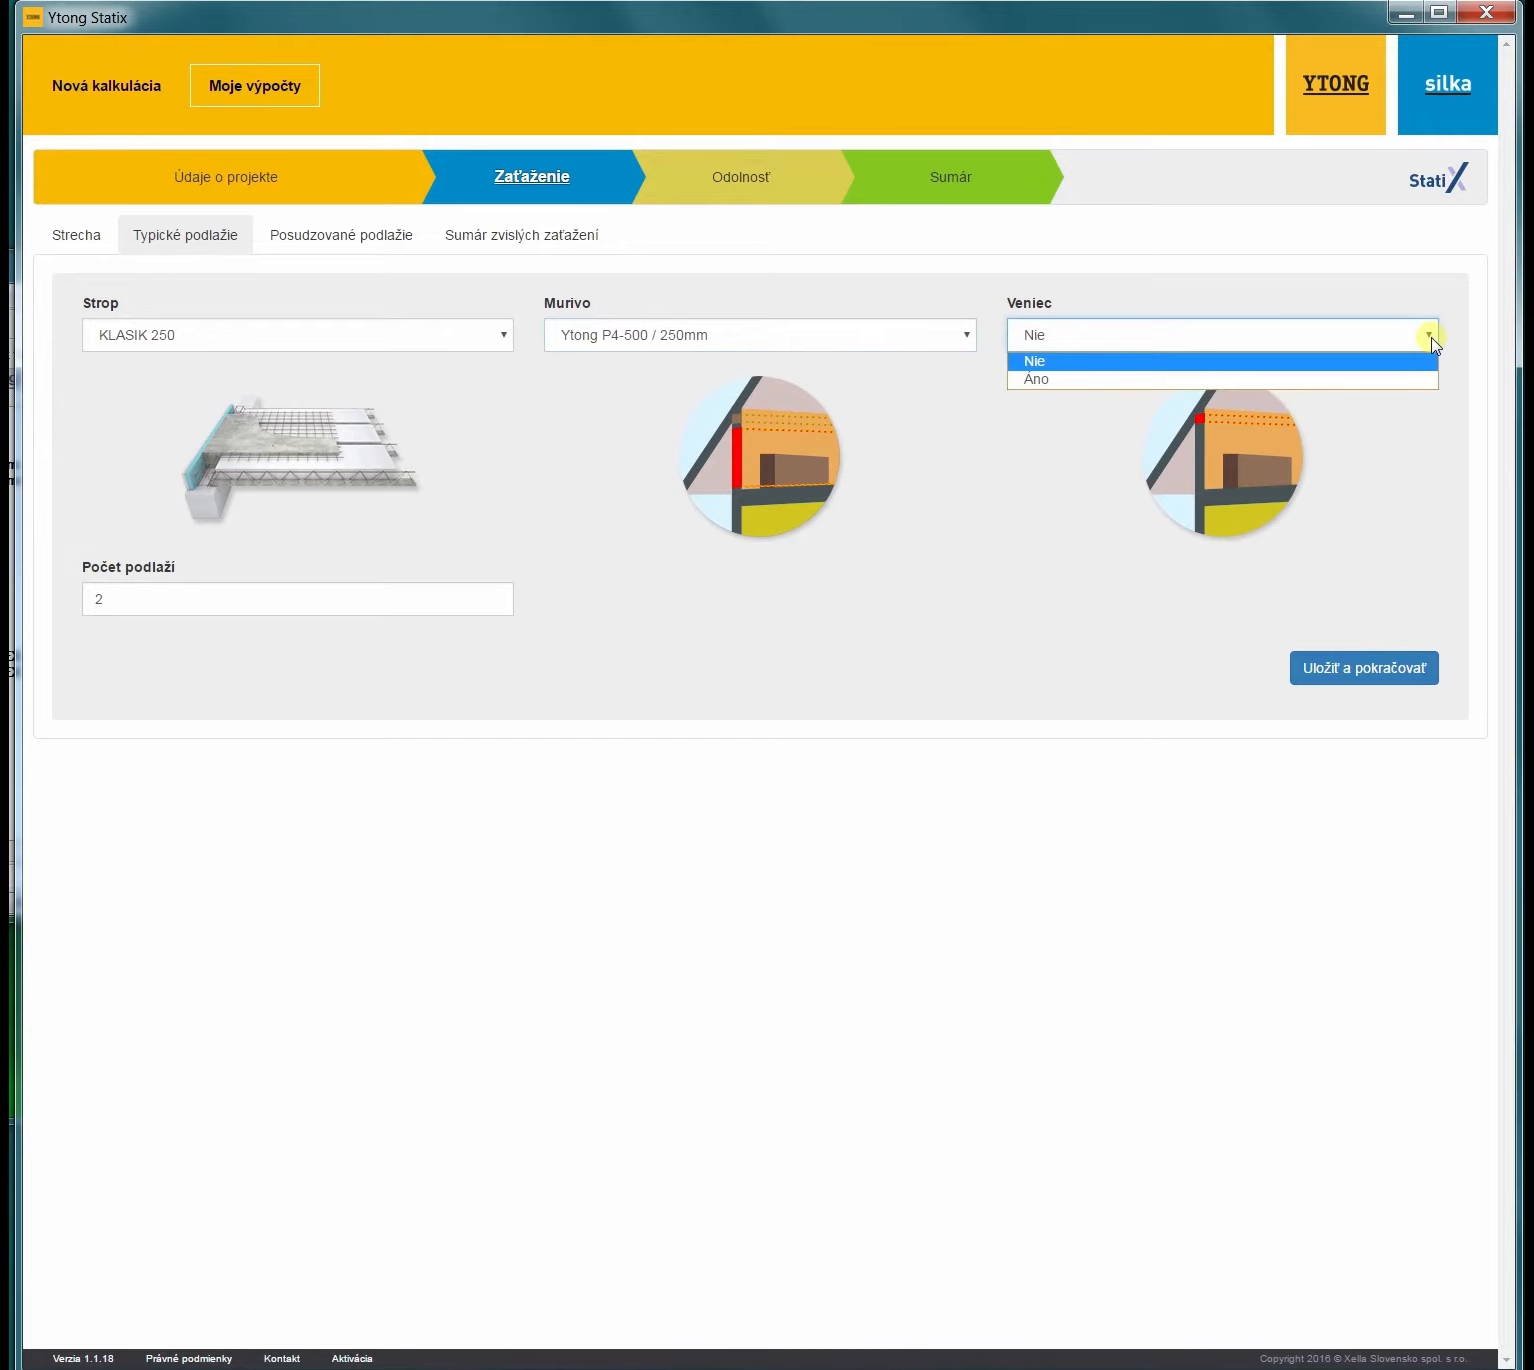
pyautogui.click(1398, 390)
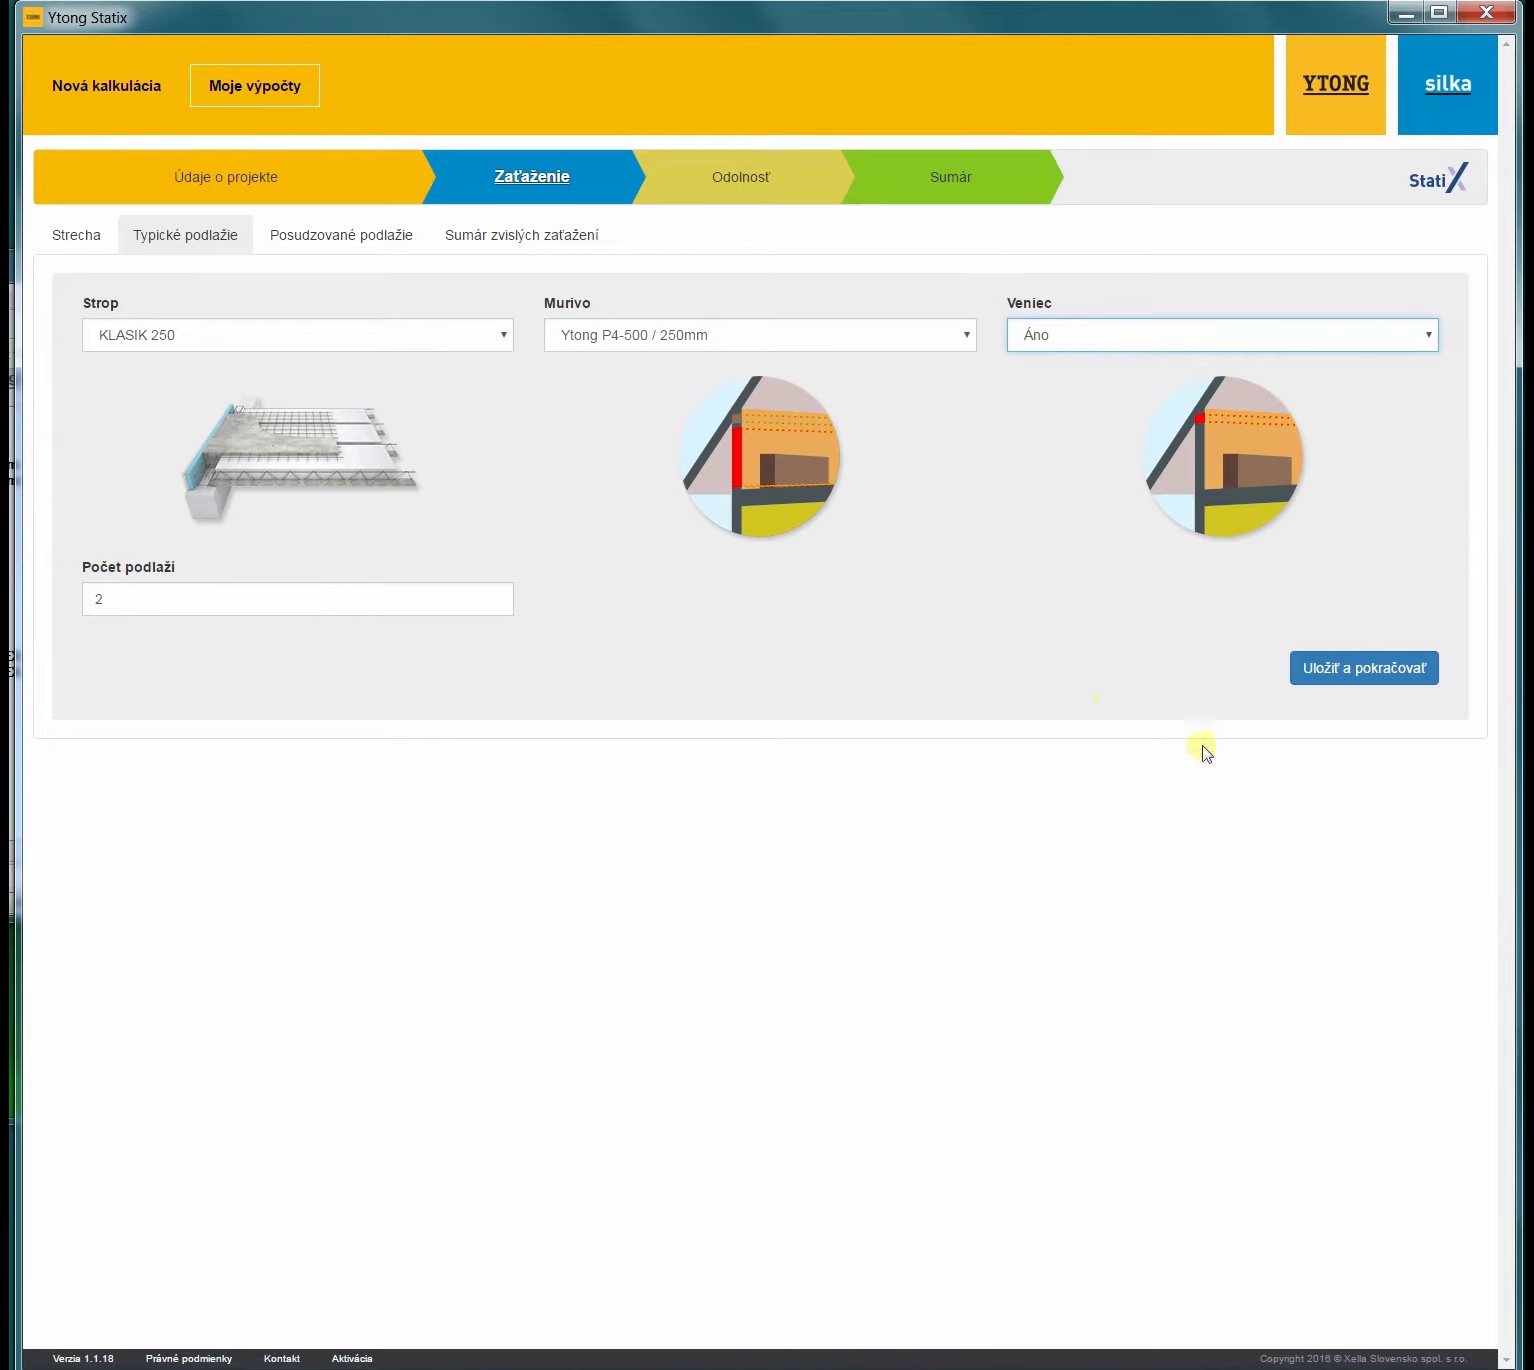
pyautogui.click(1396, 672)
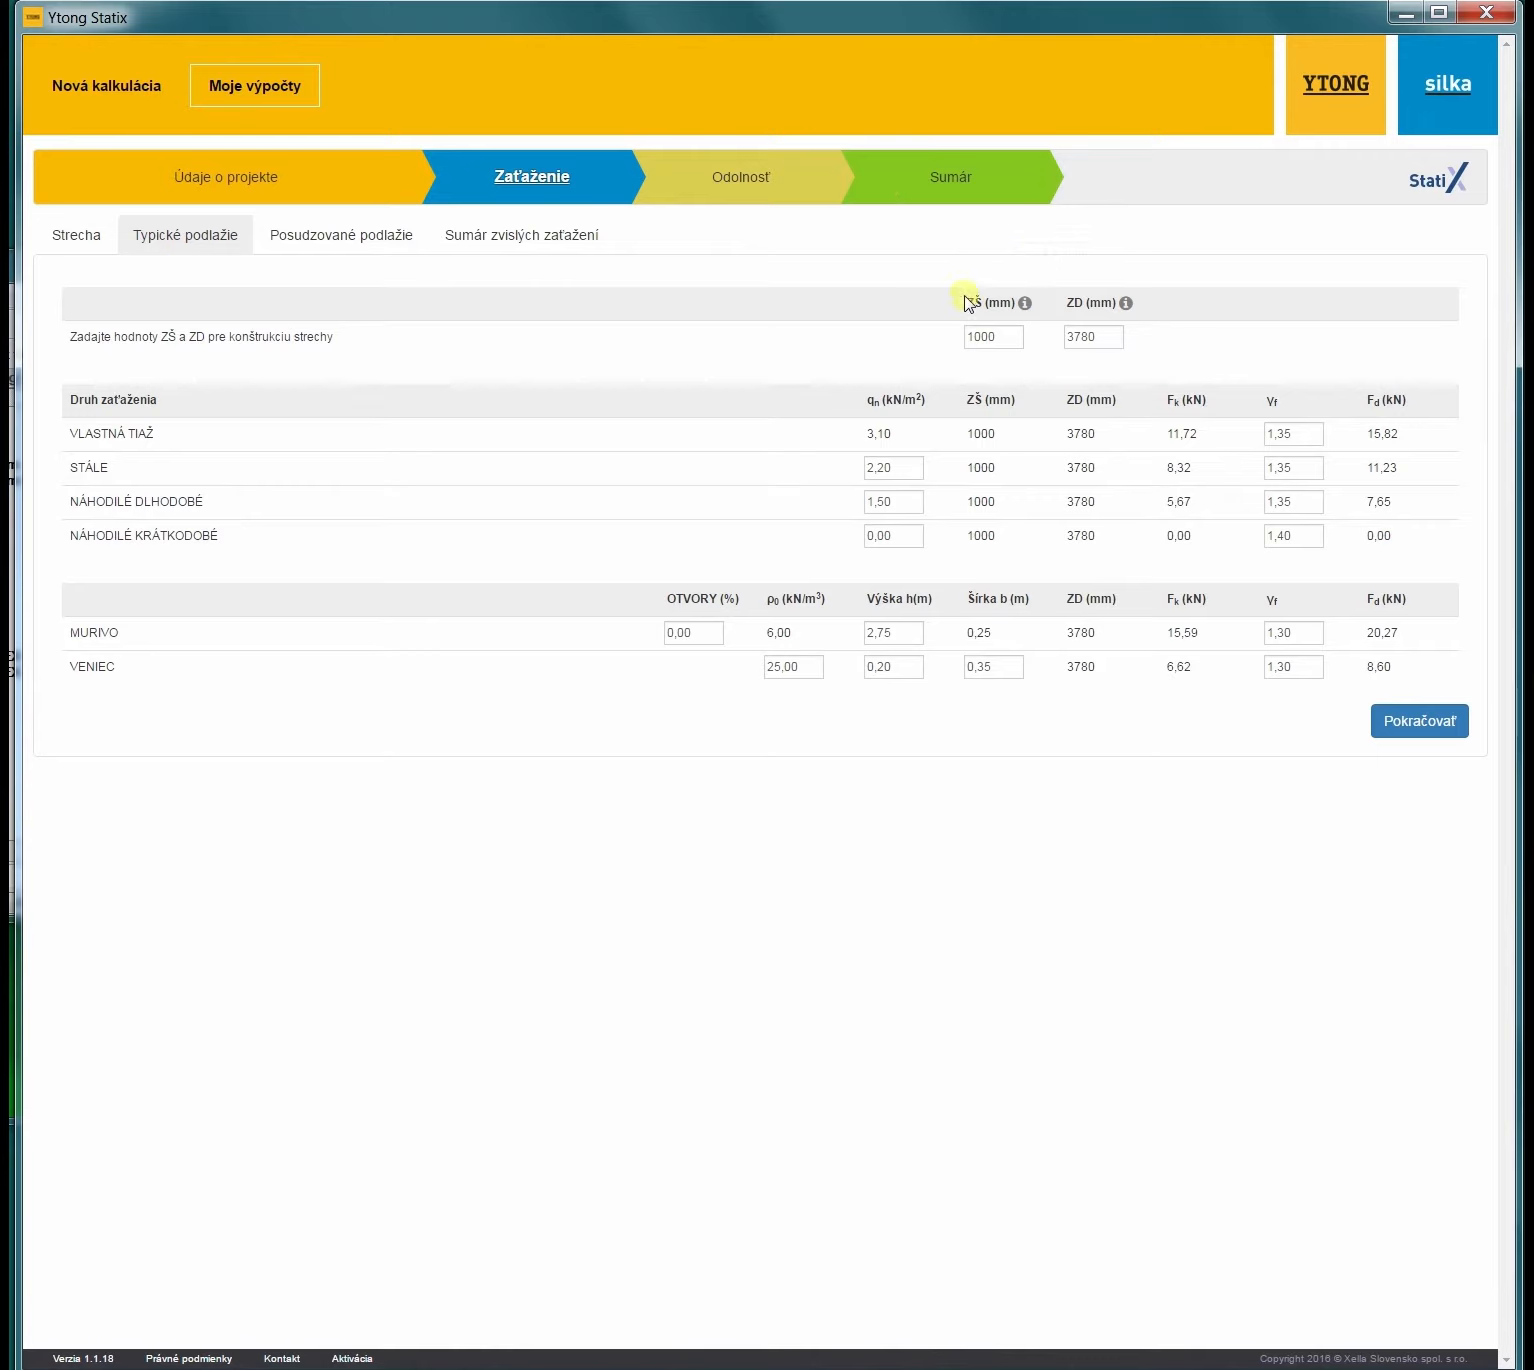
# Step: Set the ring beam's height in the typical floor's load table to 0,25 m
pyautogui.moveTo(968, 313)
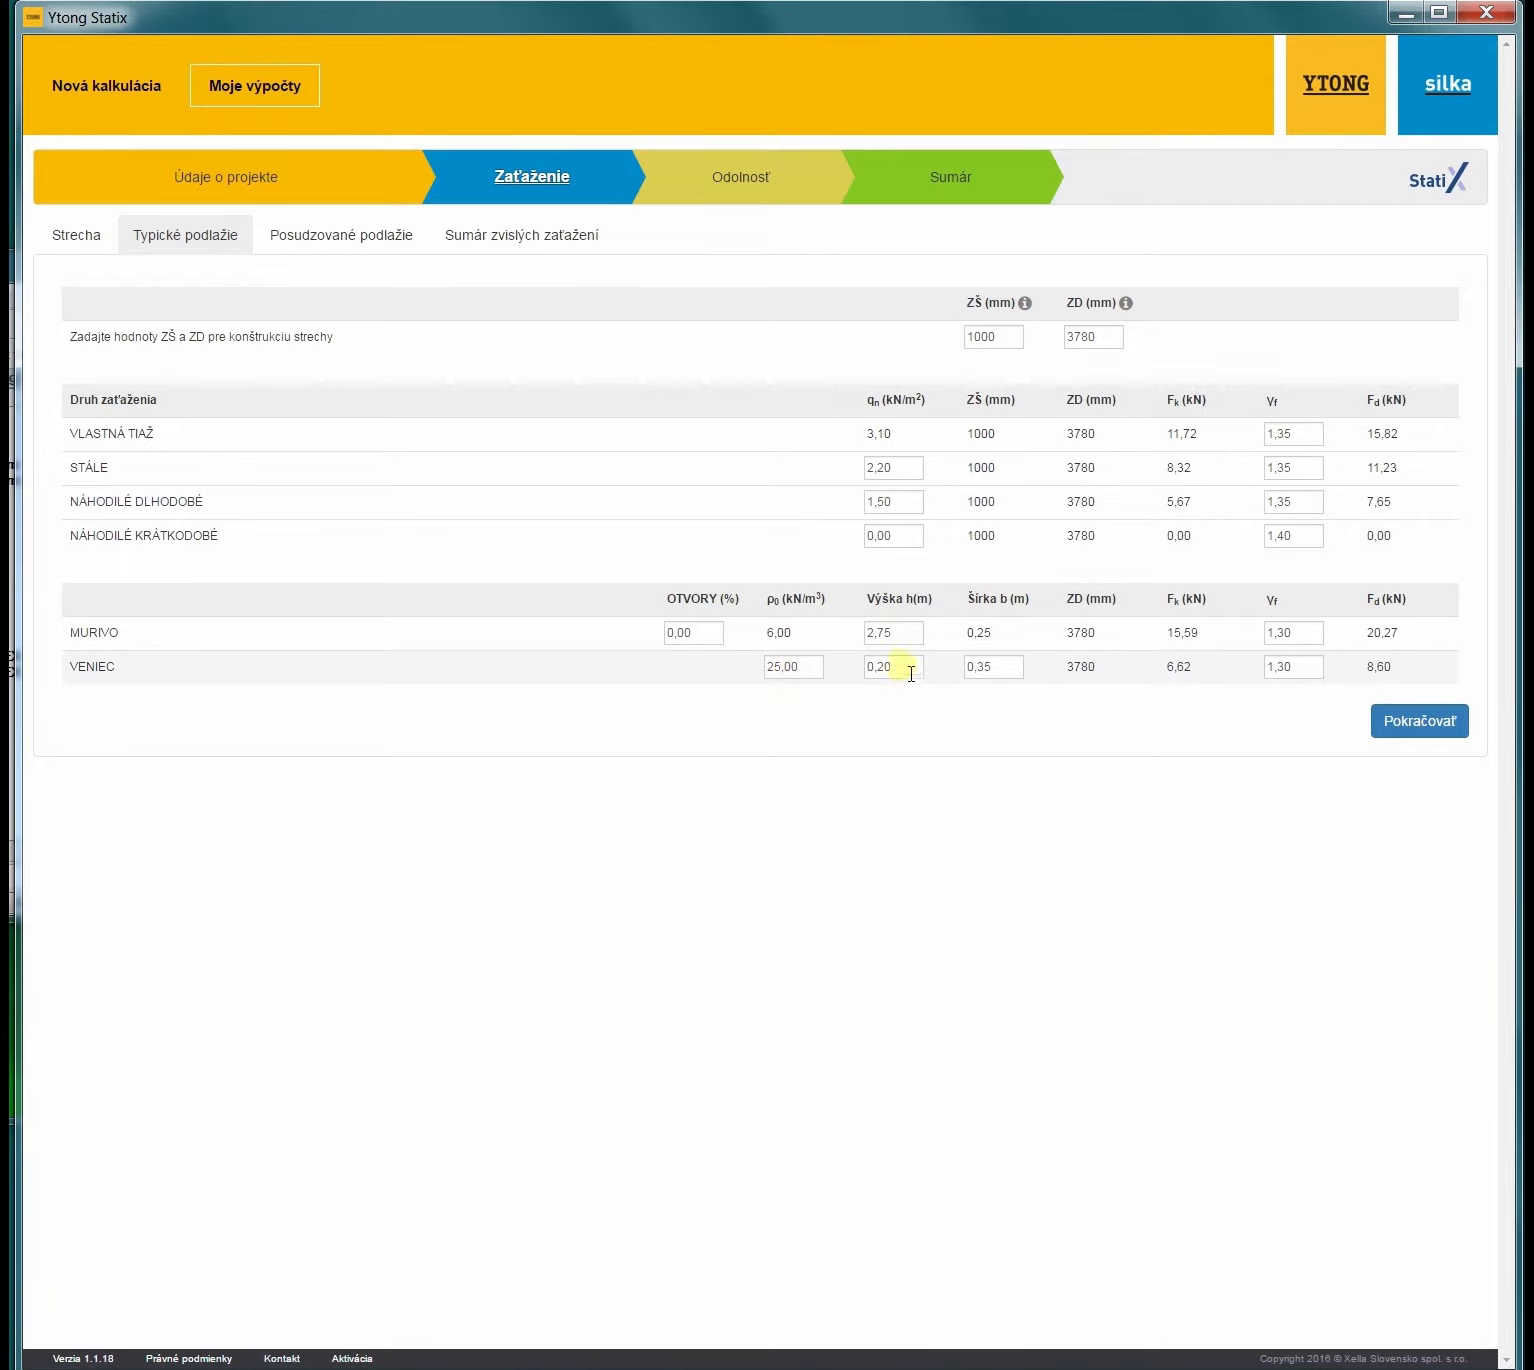
pyautogui.moveTo(910, 672); pyautogui.dragTo(884, 671)
pyautogui.write('5')
pyautogui.click(1001, 712)
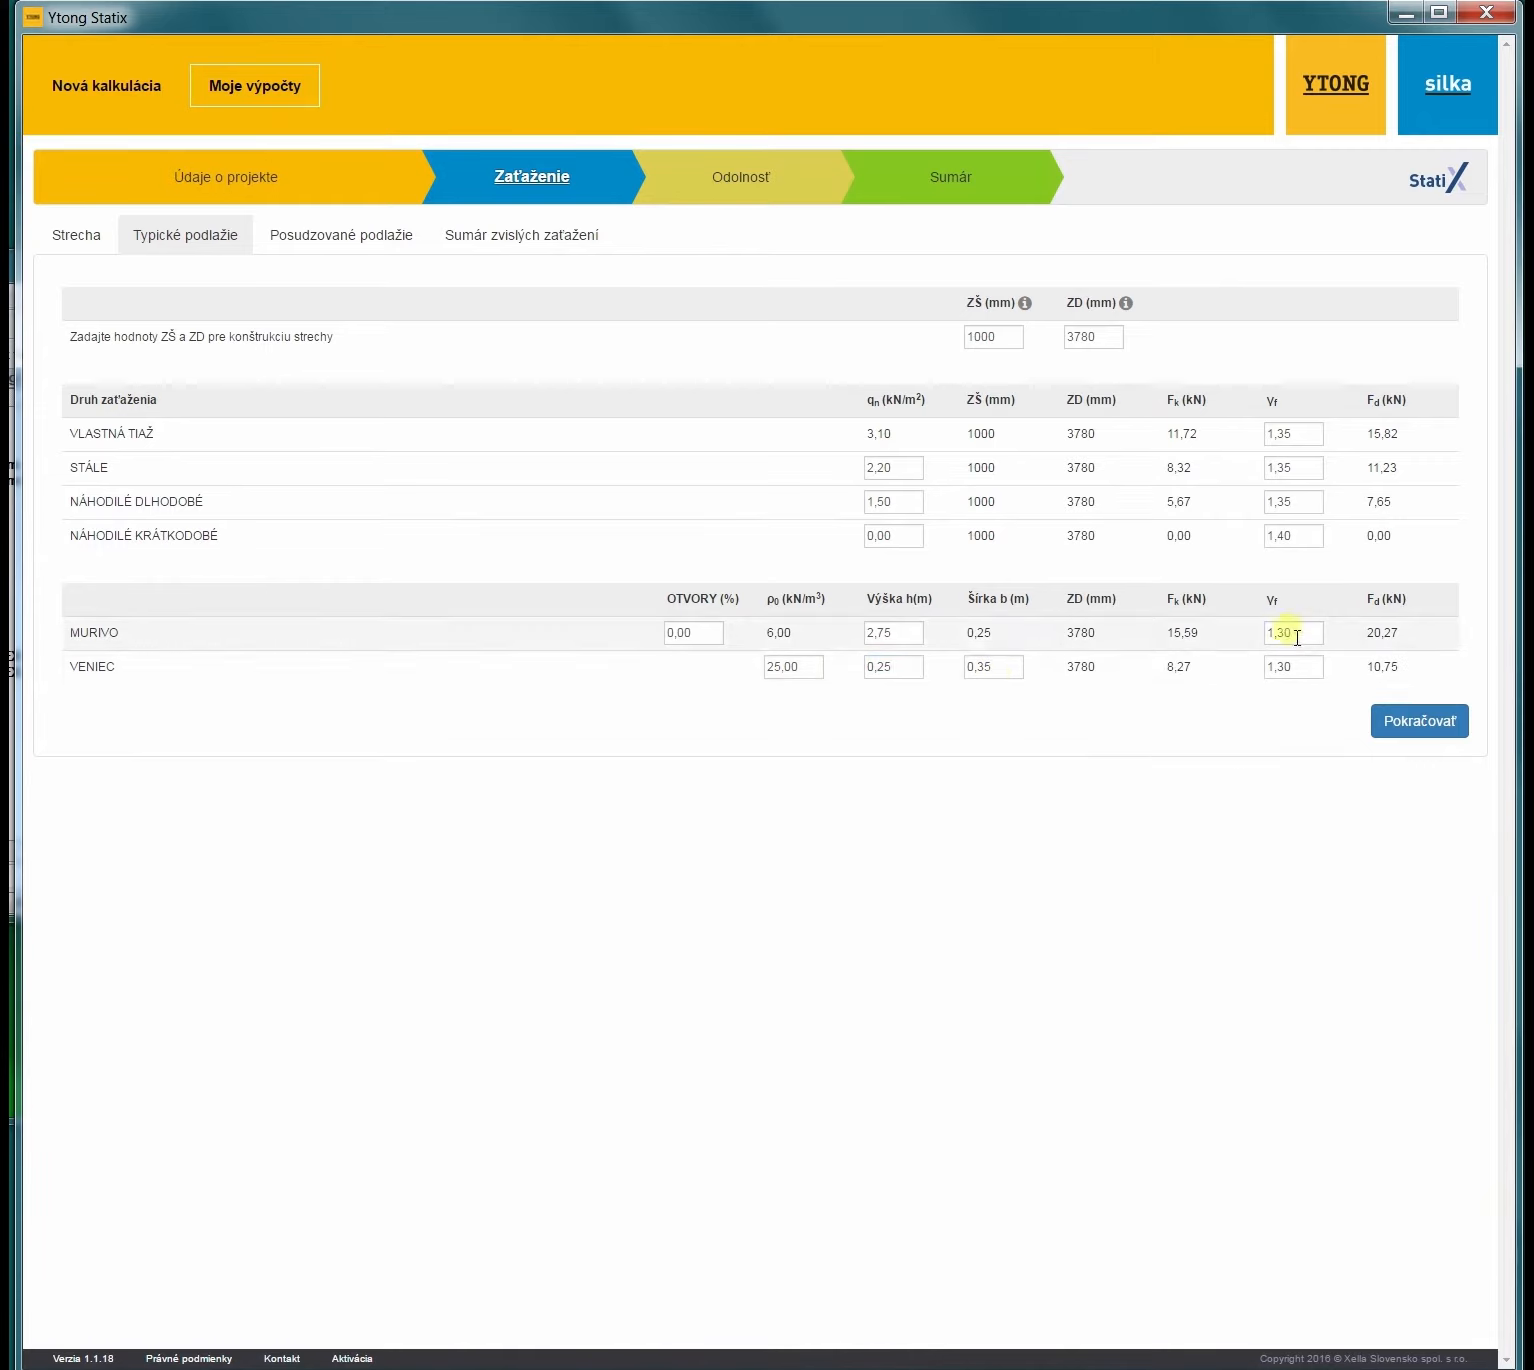
# Step: Set the typical floor's γf factors for masonry and ring beam to 1,35 and continue to the assessed floor (Posudzované podlažie)
pyautogui.moveTo(1287, 637); pyautogui.dragTo(1323, 640)
pyautogui.write('5')
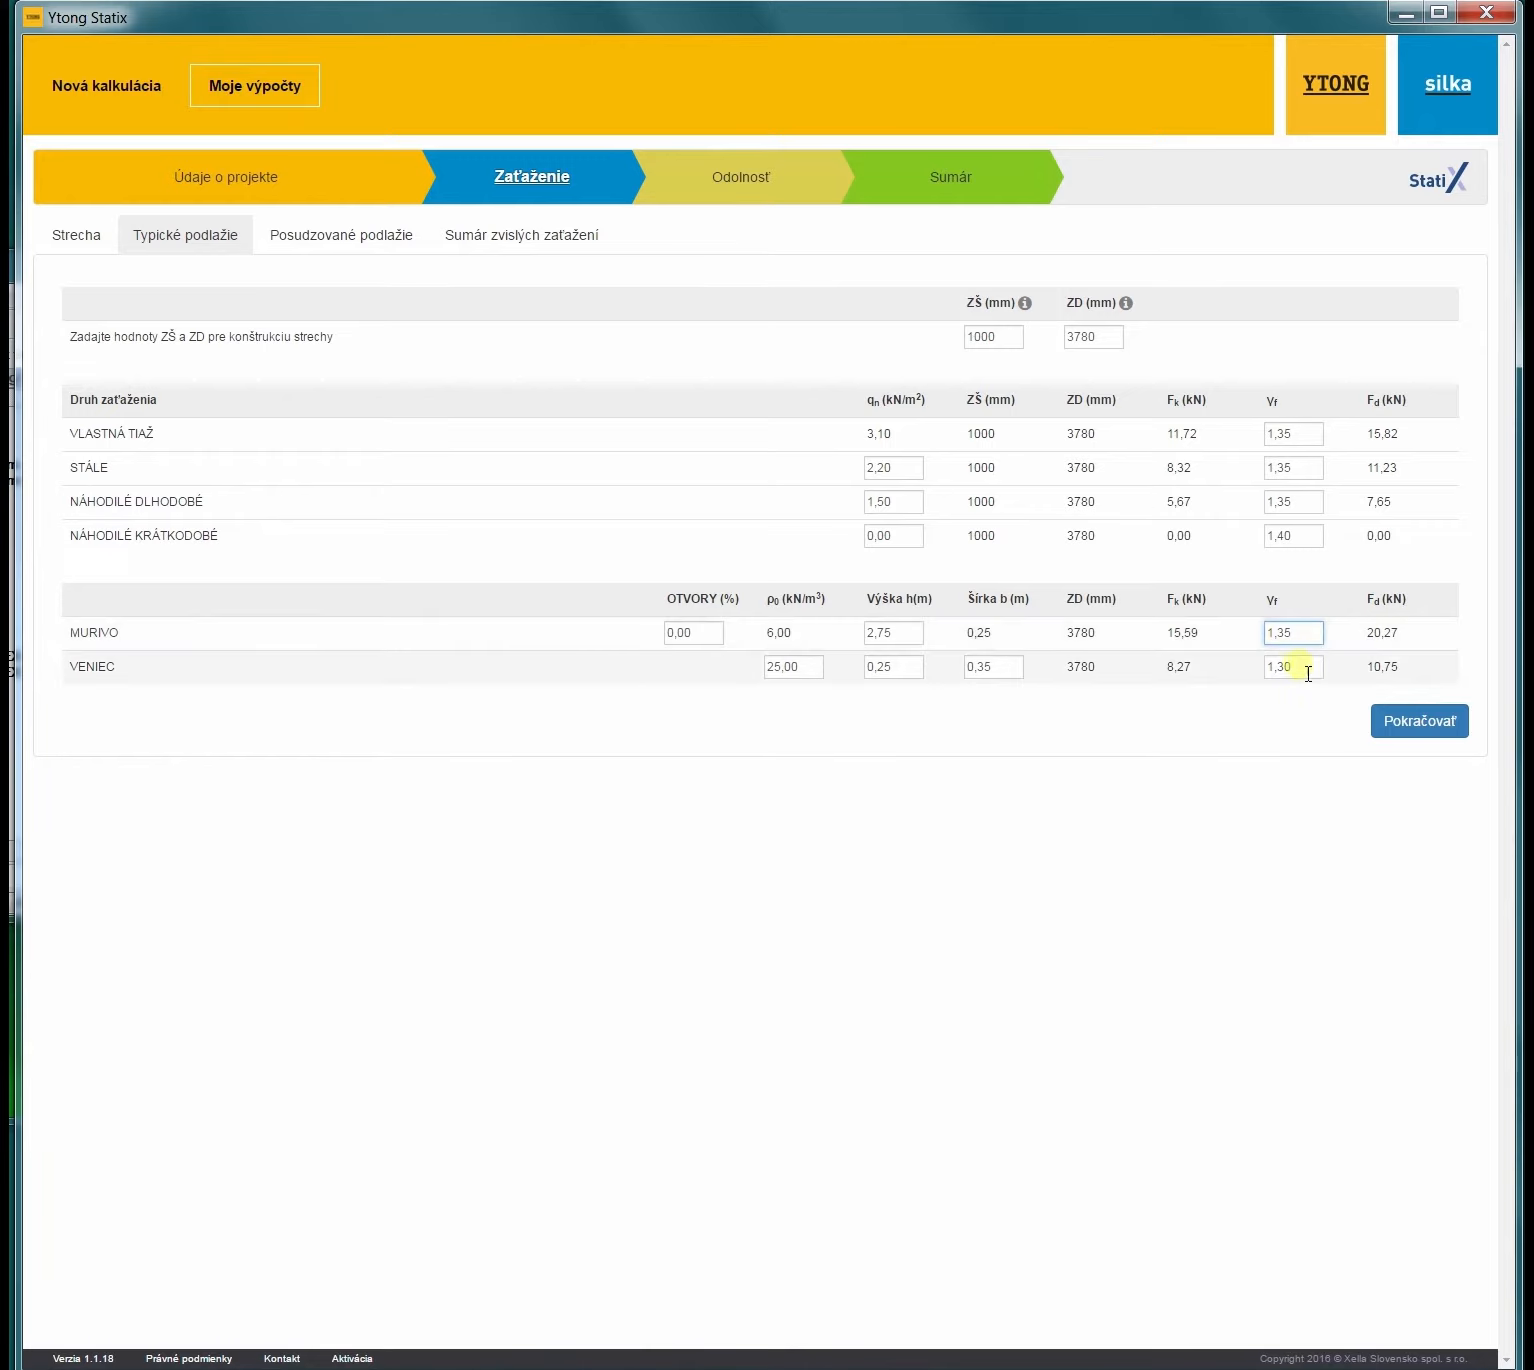
pyautogui.moveTo(1295, 671); pyautogui.dragTo(1284, 671)
pyautogui.write('5')
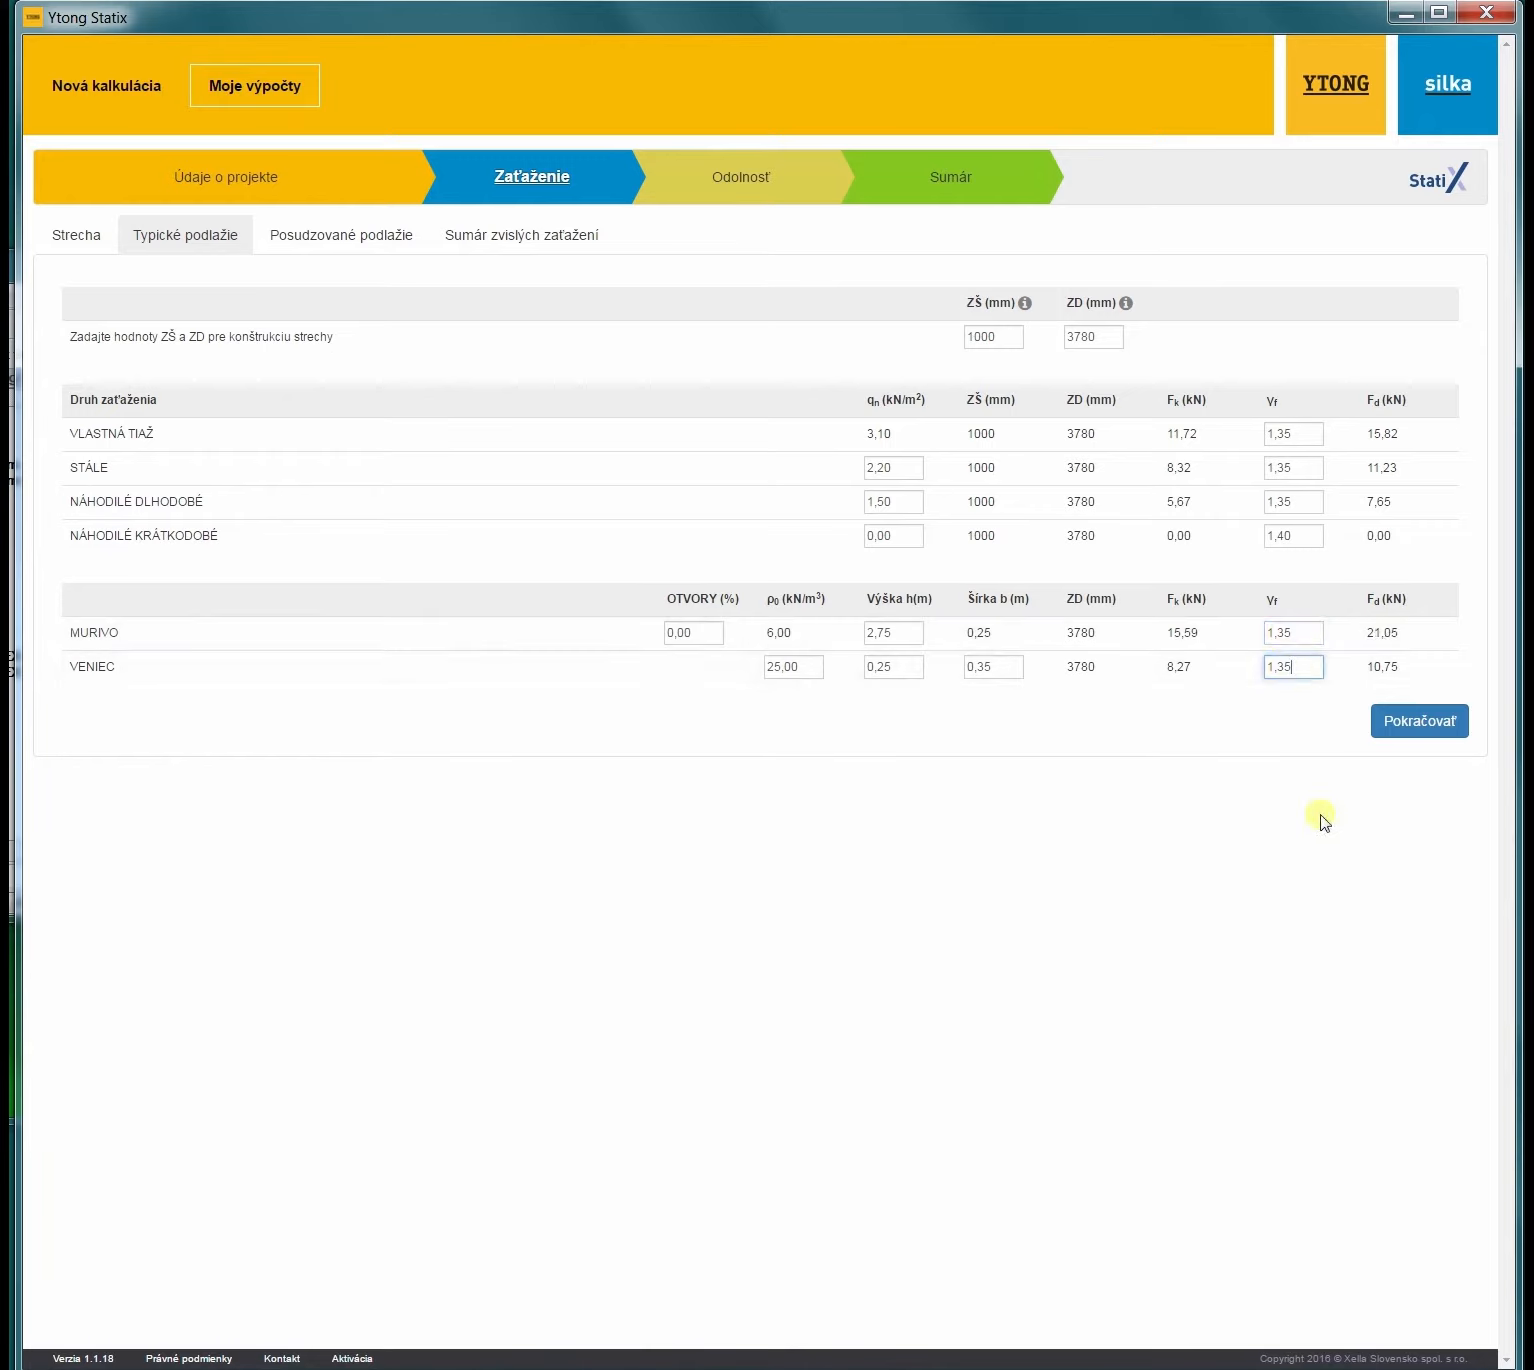
pyautogui.click(1257, 740)
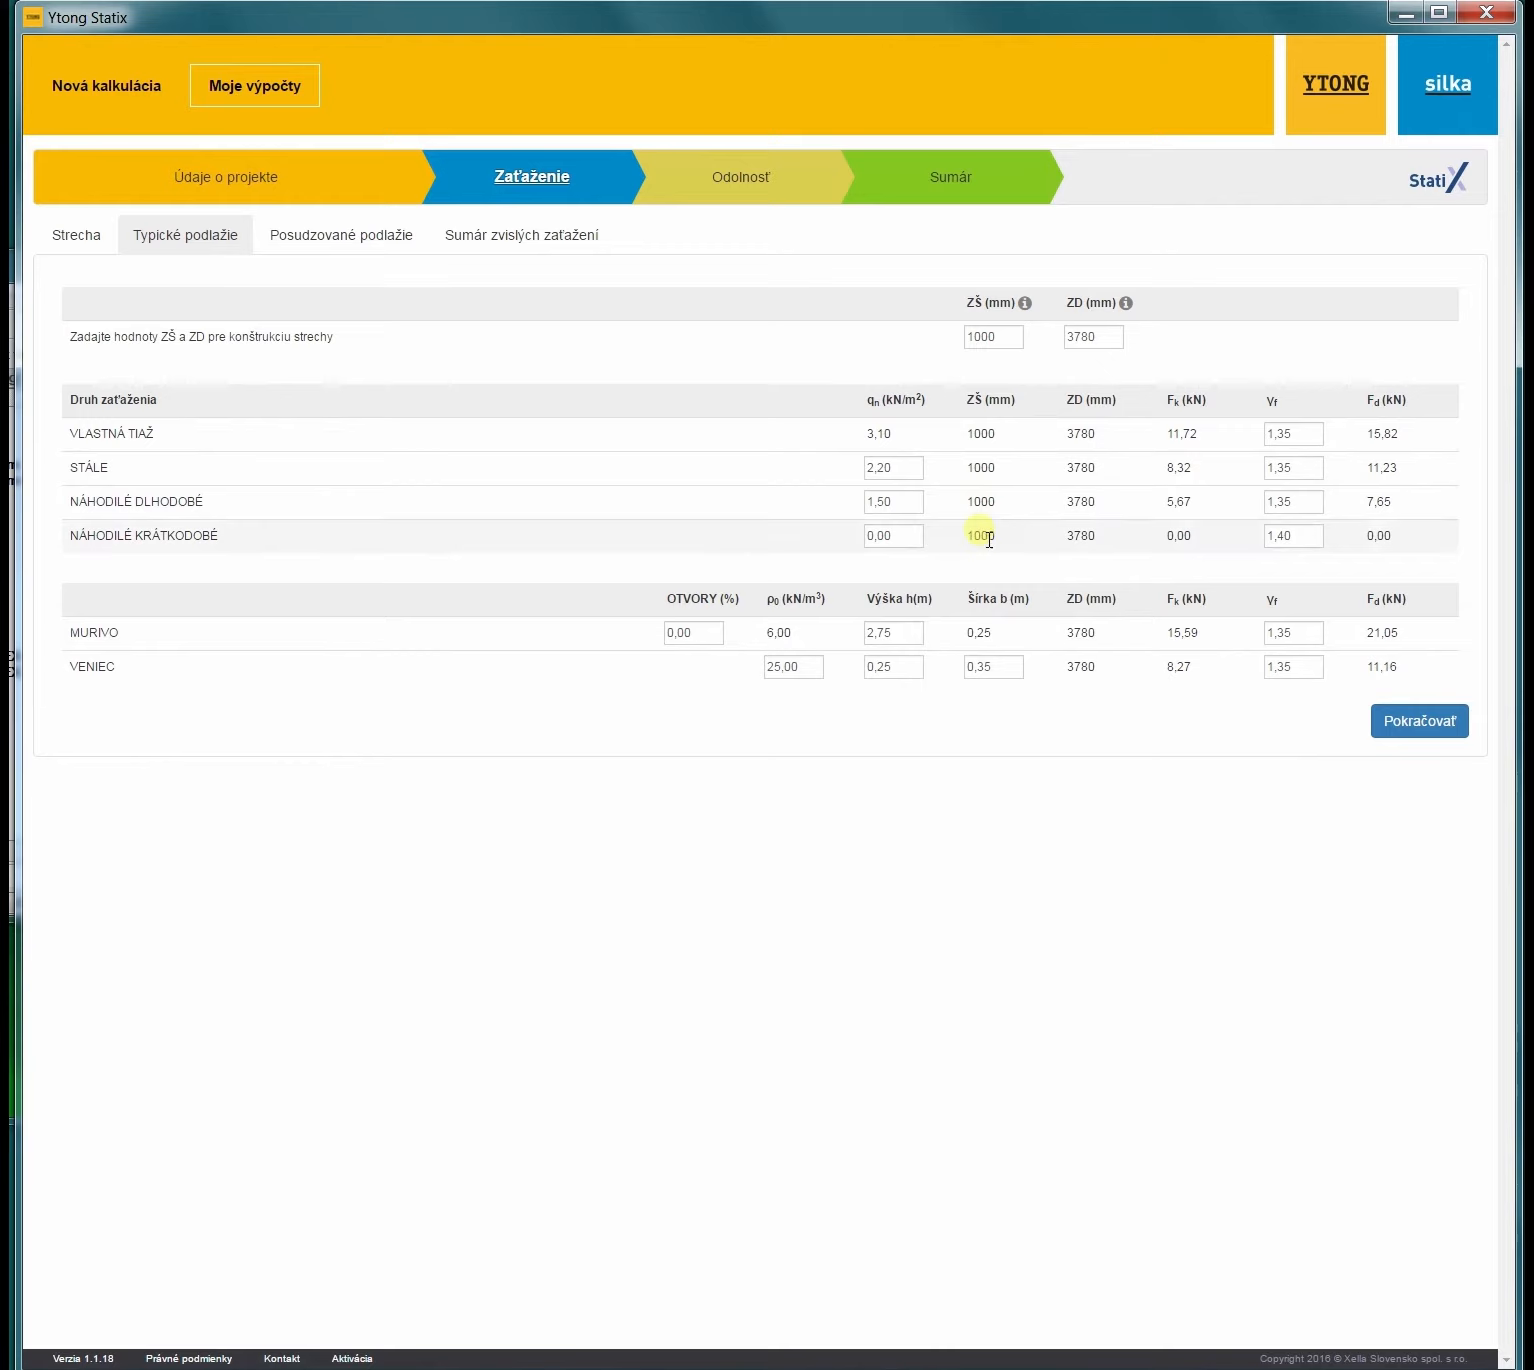
pyautogui.moveTo(1000, 319)
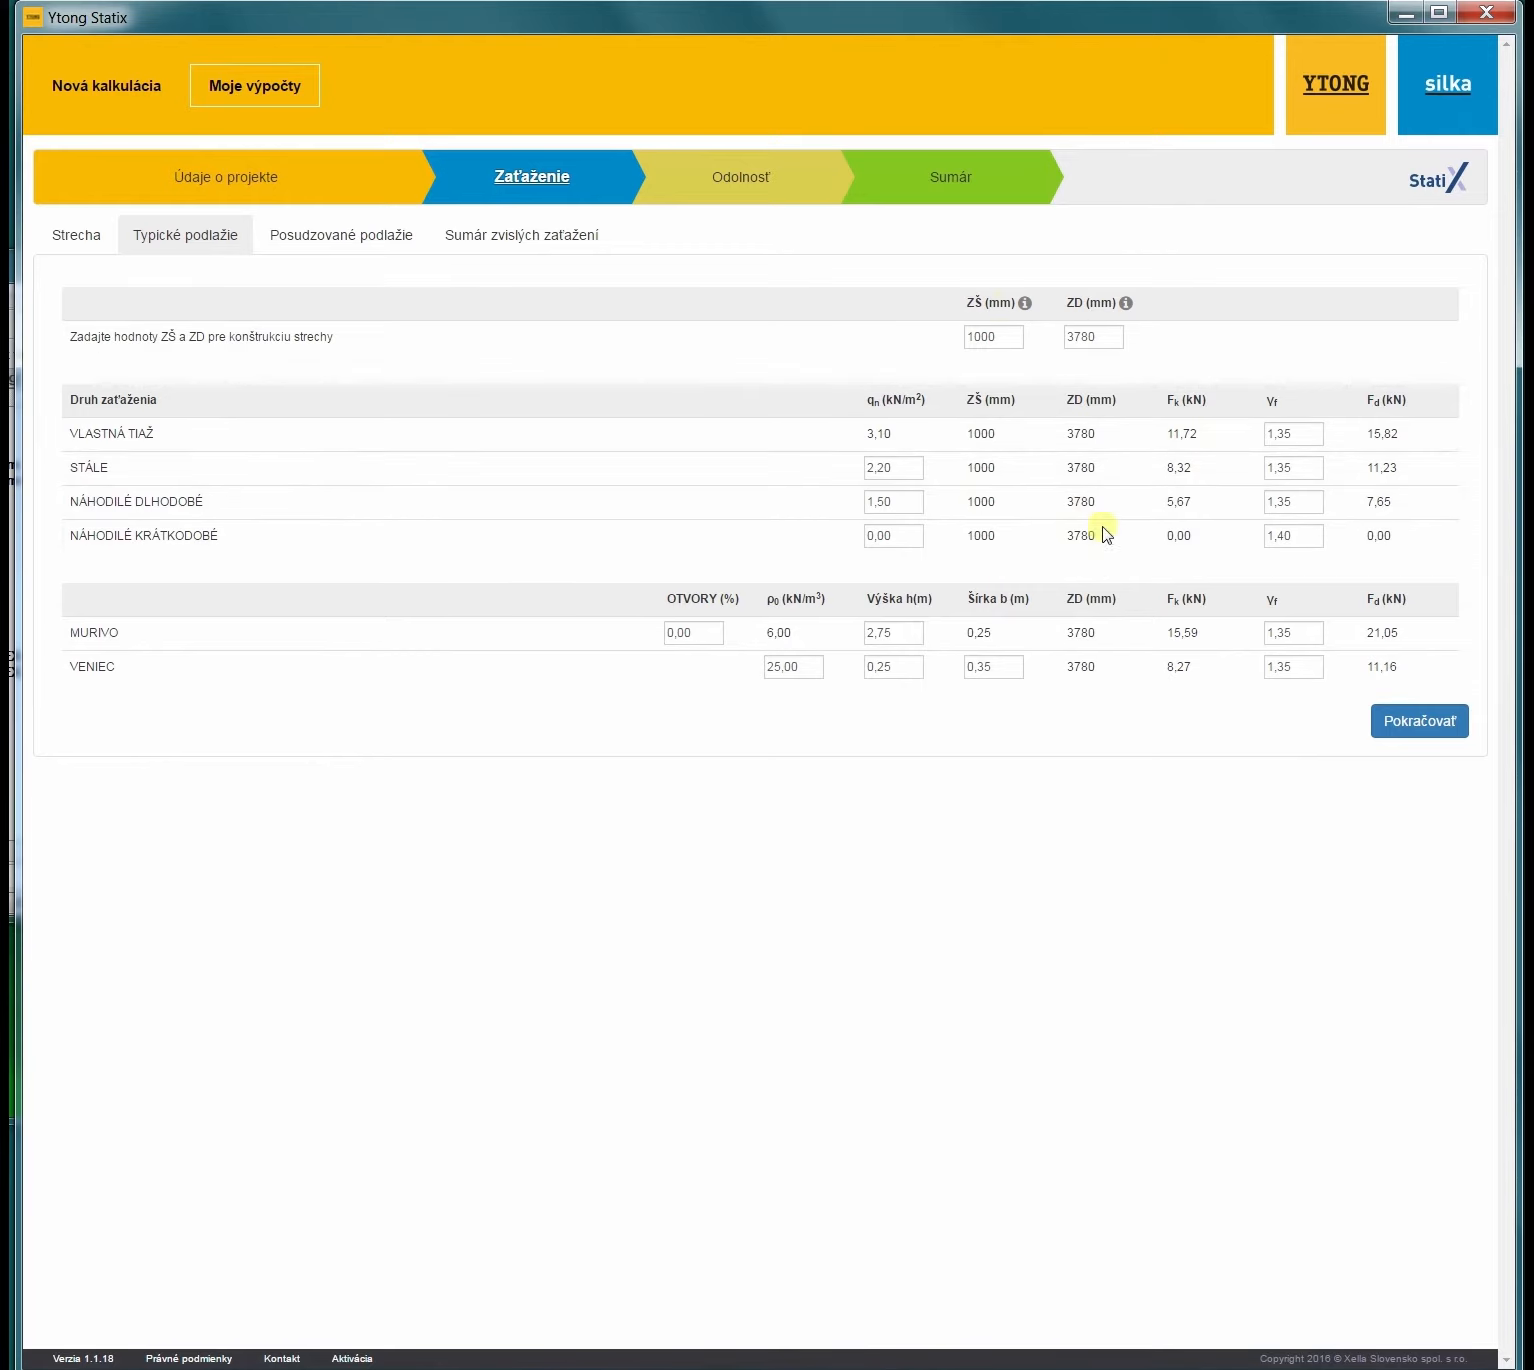
pyautogui.moveTo(939, 330)
pyautogui.click(1422, 735)
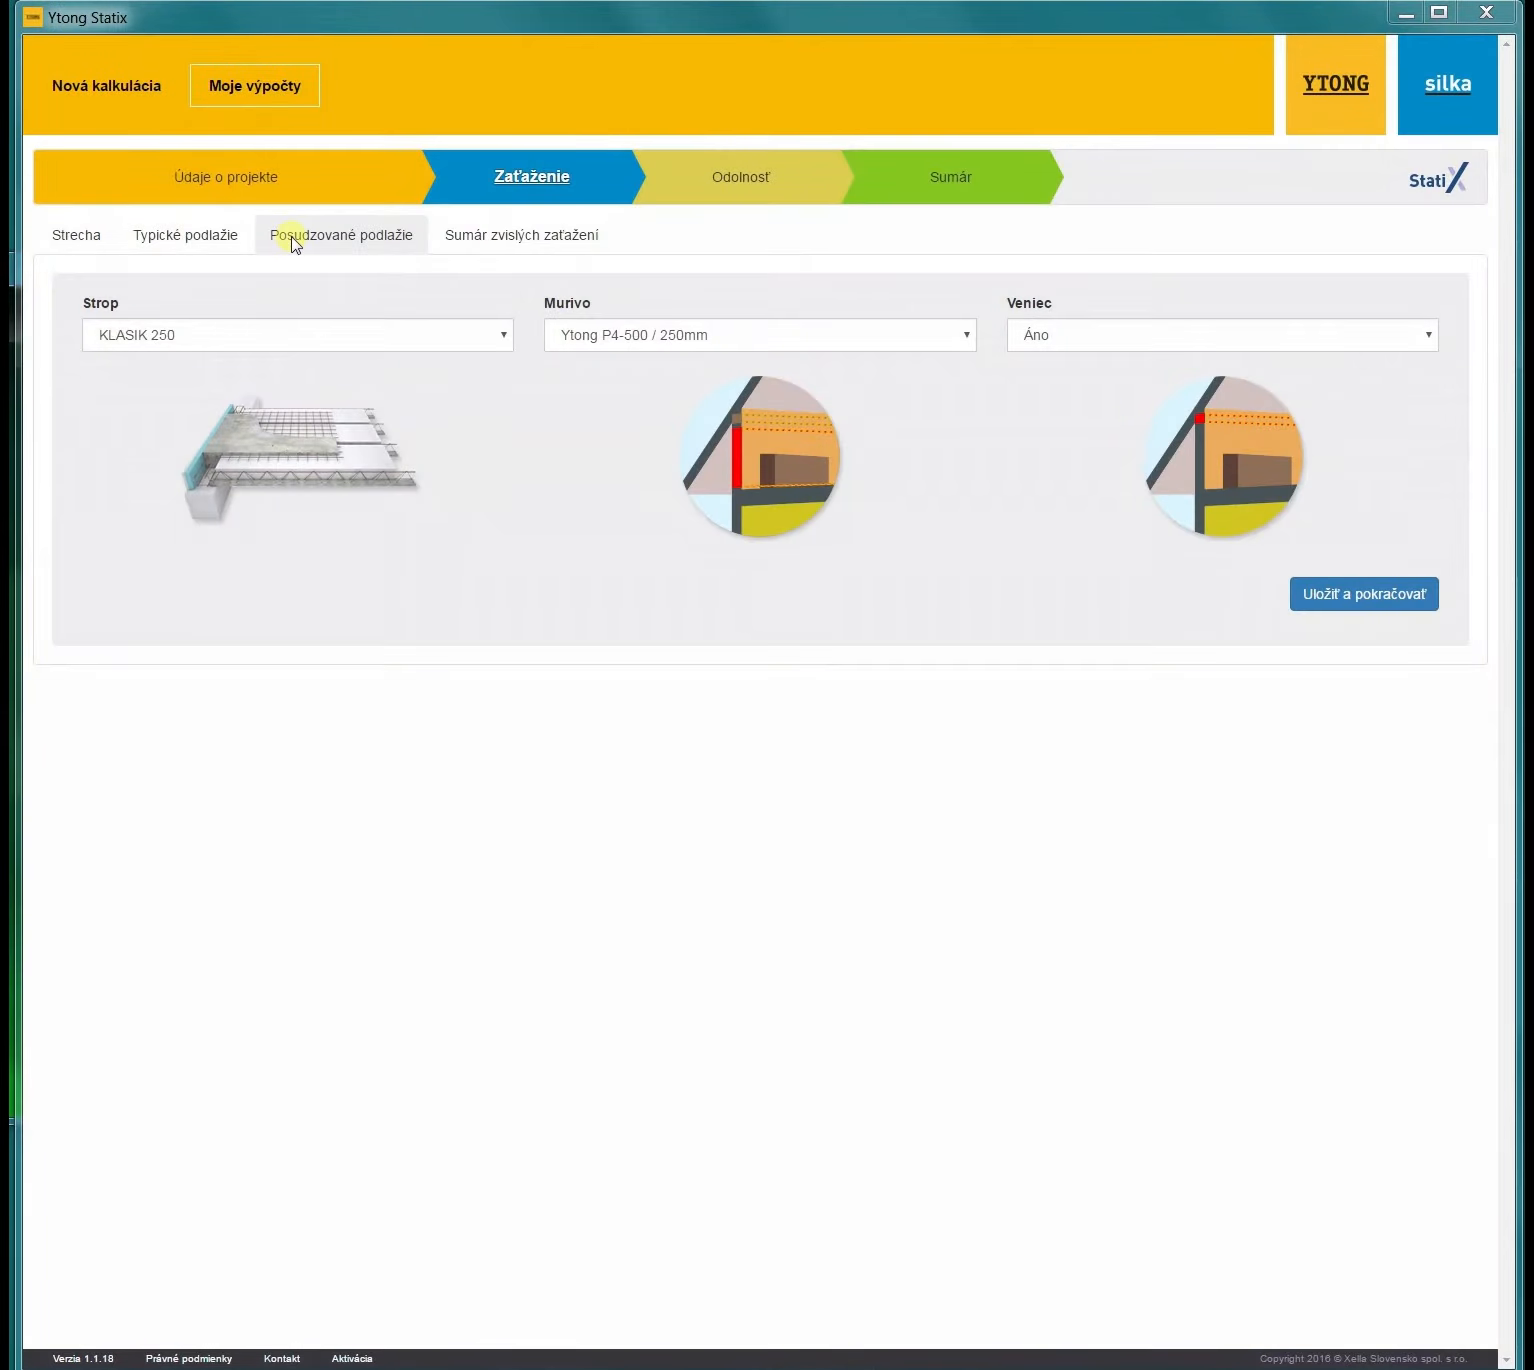
# Step: Keep KLASIK 250 and Ytong P4-500 / 250mm for the assessed floor and save its composition
pyautogui.click(503, 343)
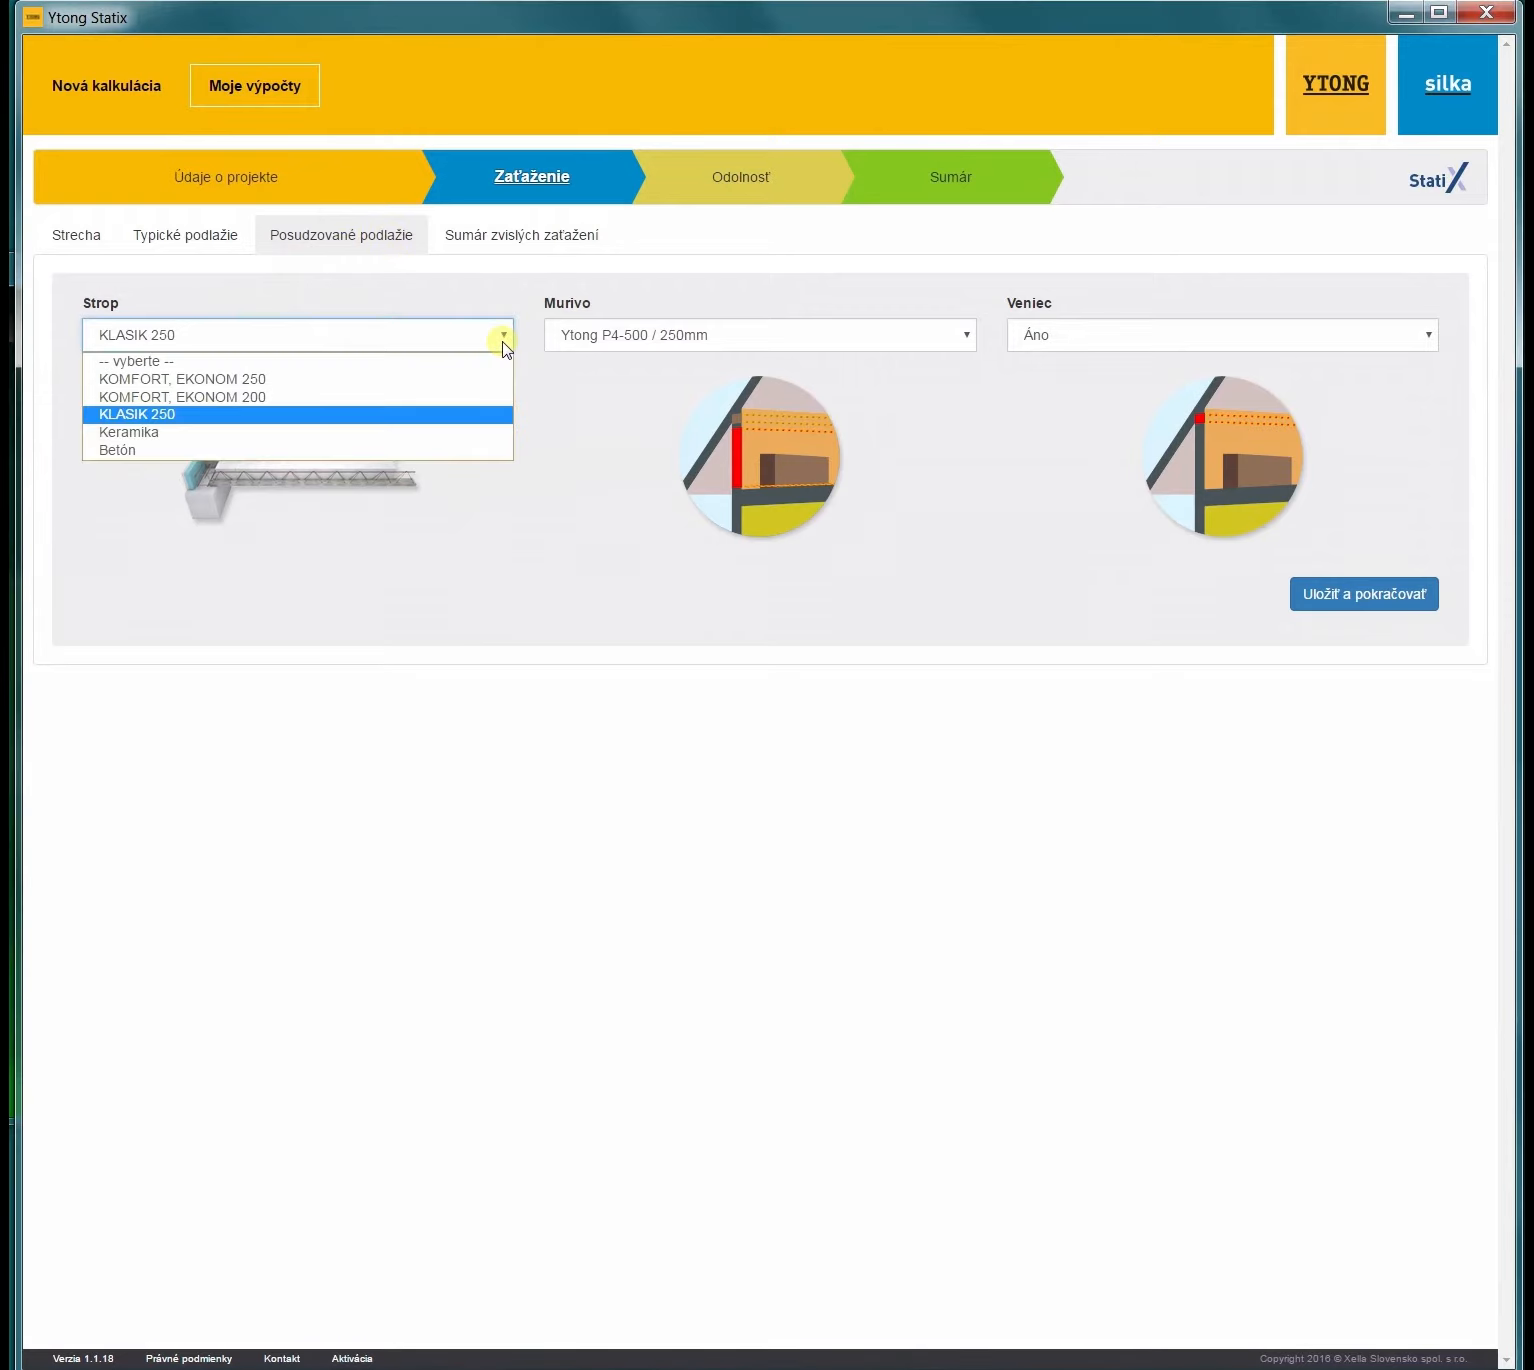
pyautogui.click(503, 343)
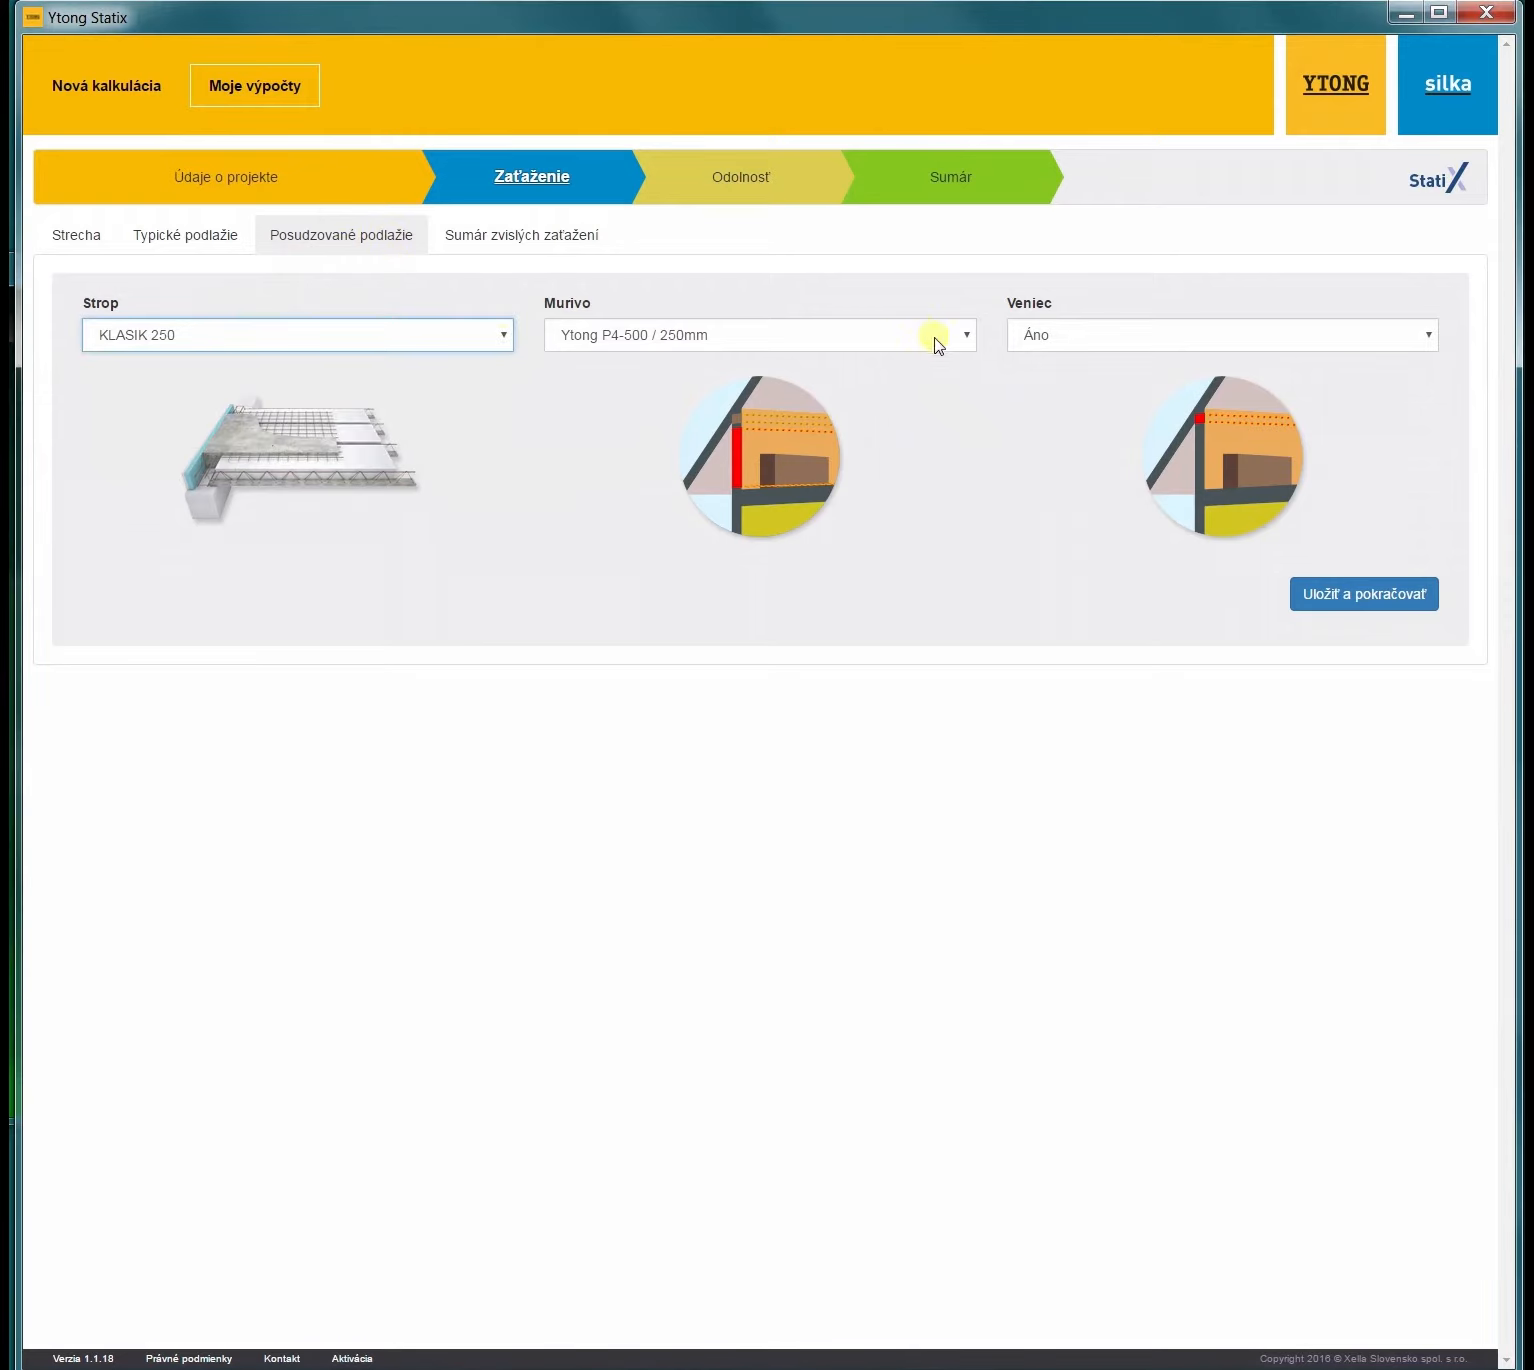
pyautogui.click(966, 340)
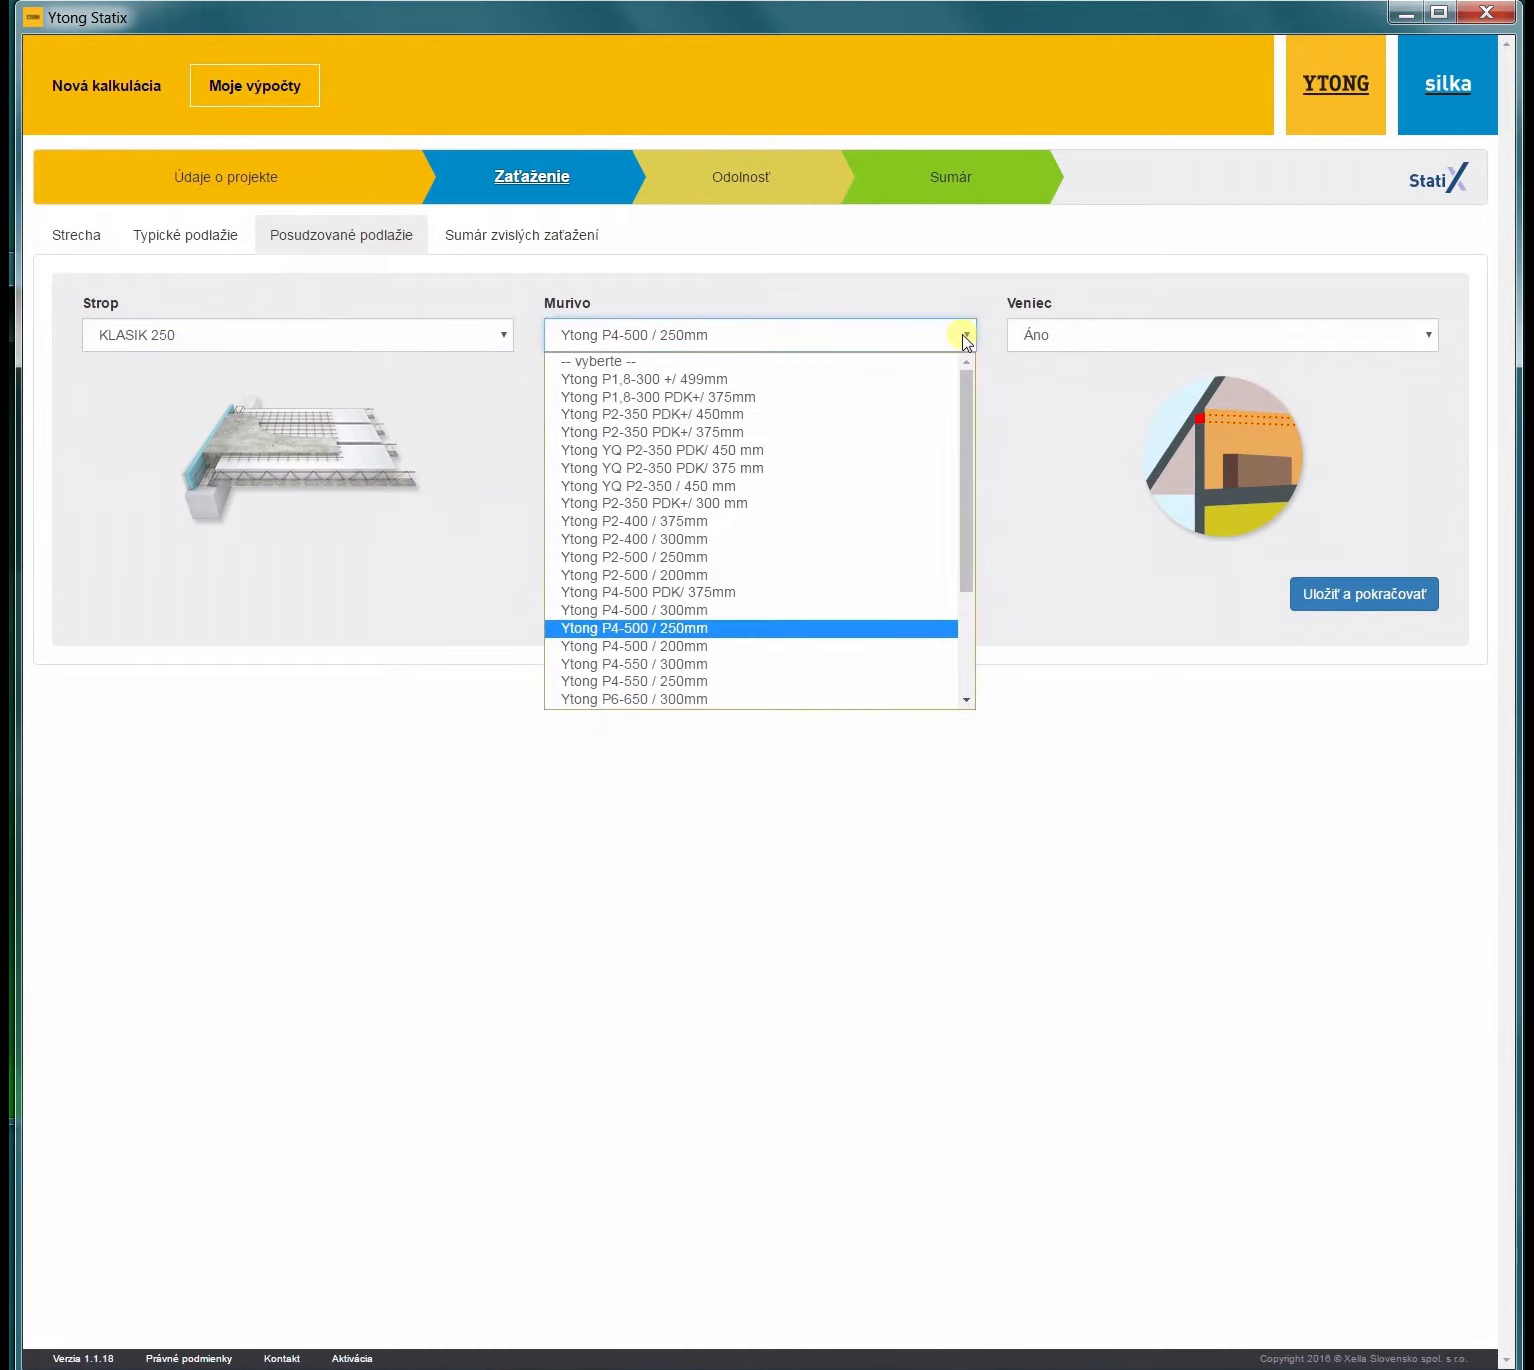
pyautogui.click(966, 341)
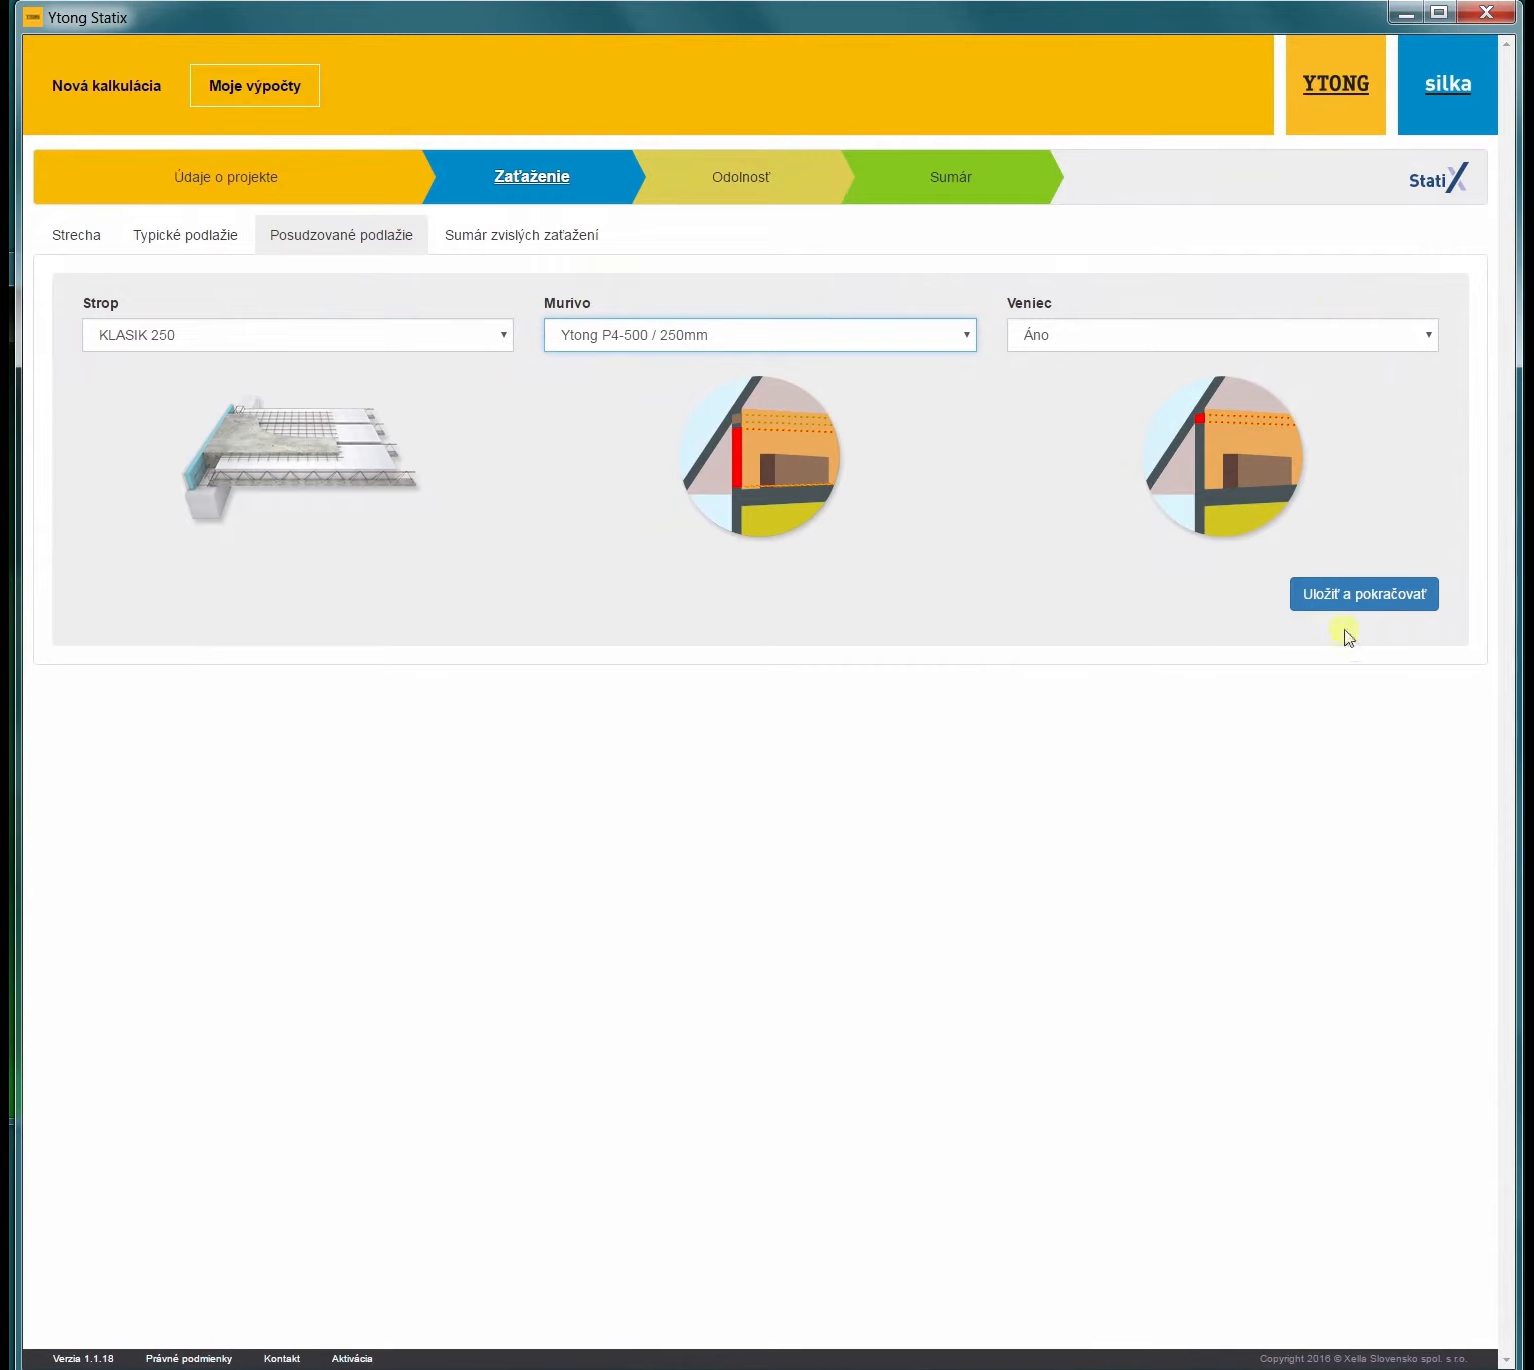
pyautogui.click(1388, 596)
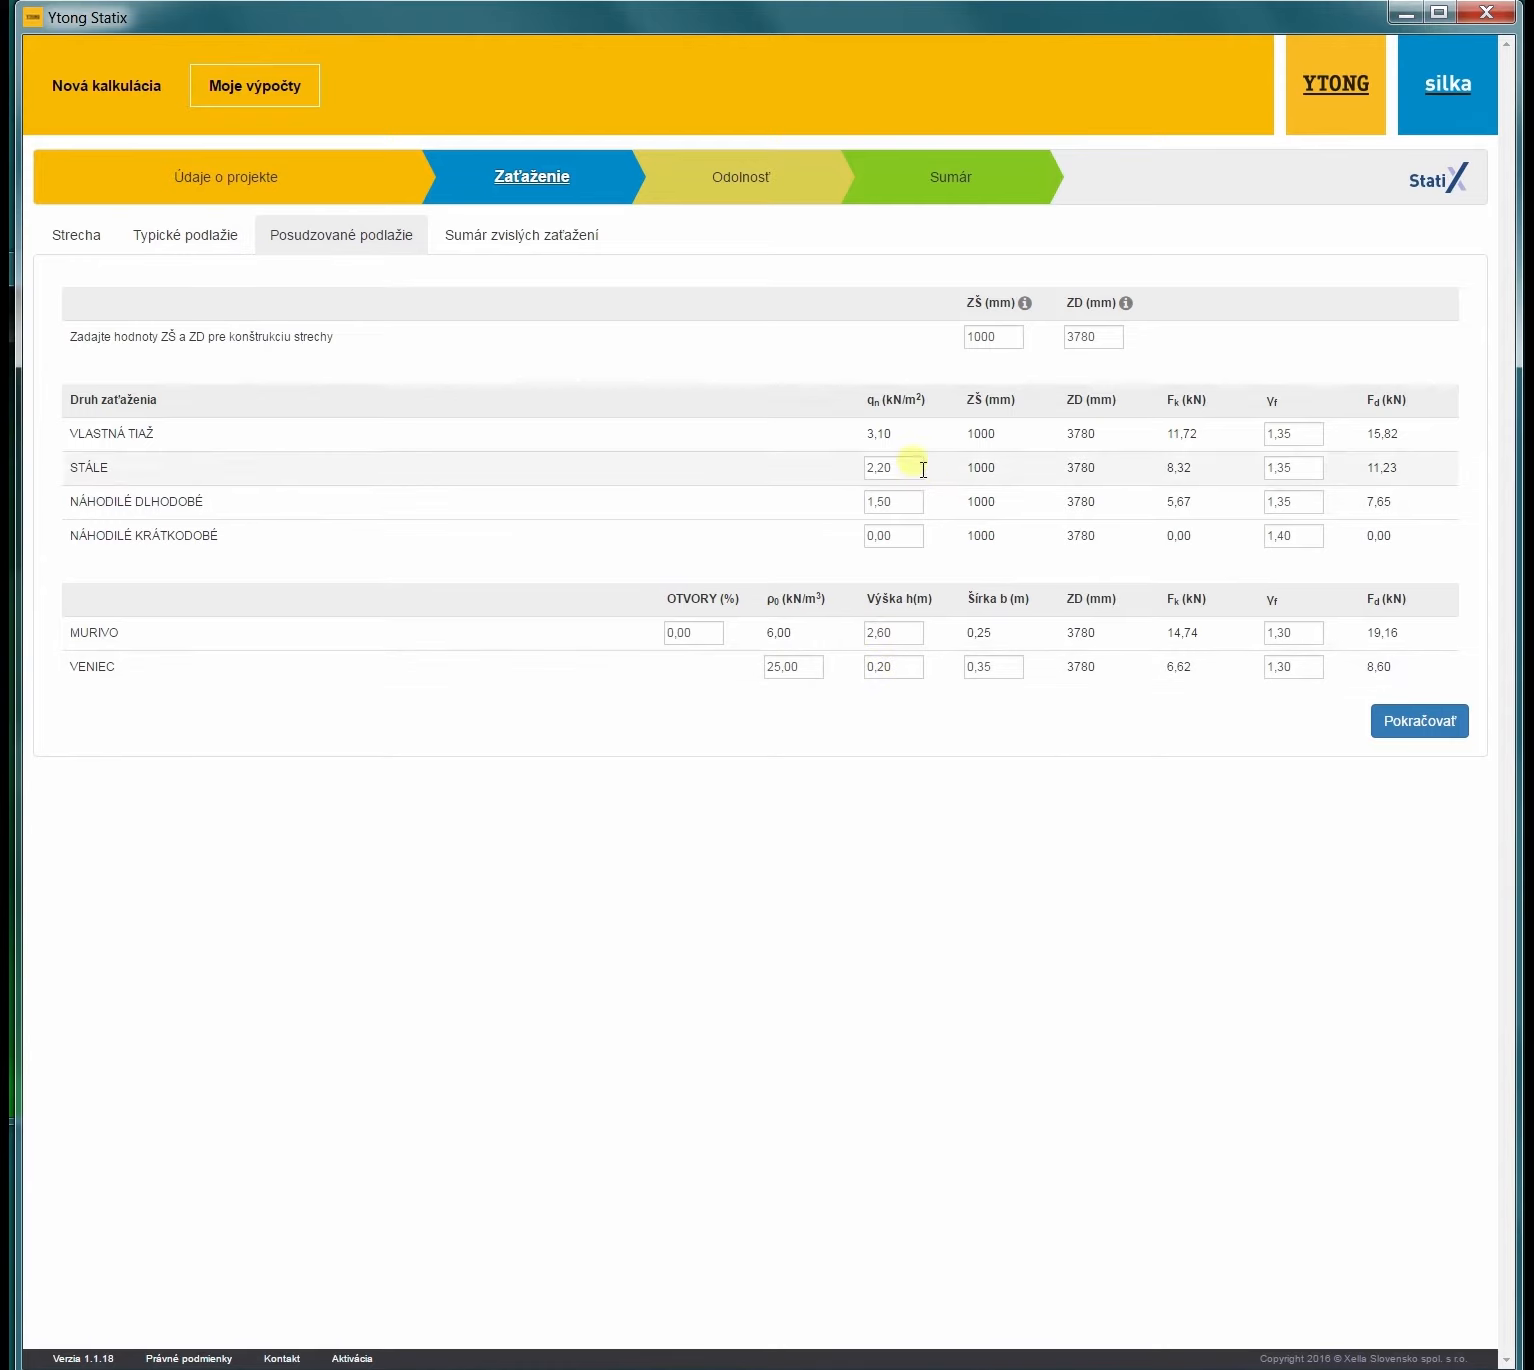
# Step: Set the assessed floor's masonry height to 2,75 m and its ring beam height to 0,25 m
pyautogui.doubleClick(889, 634)
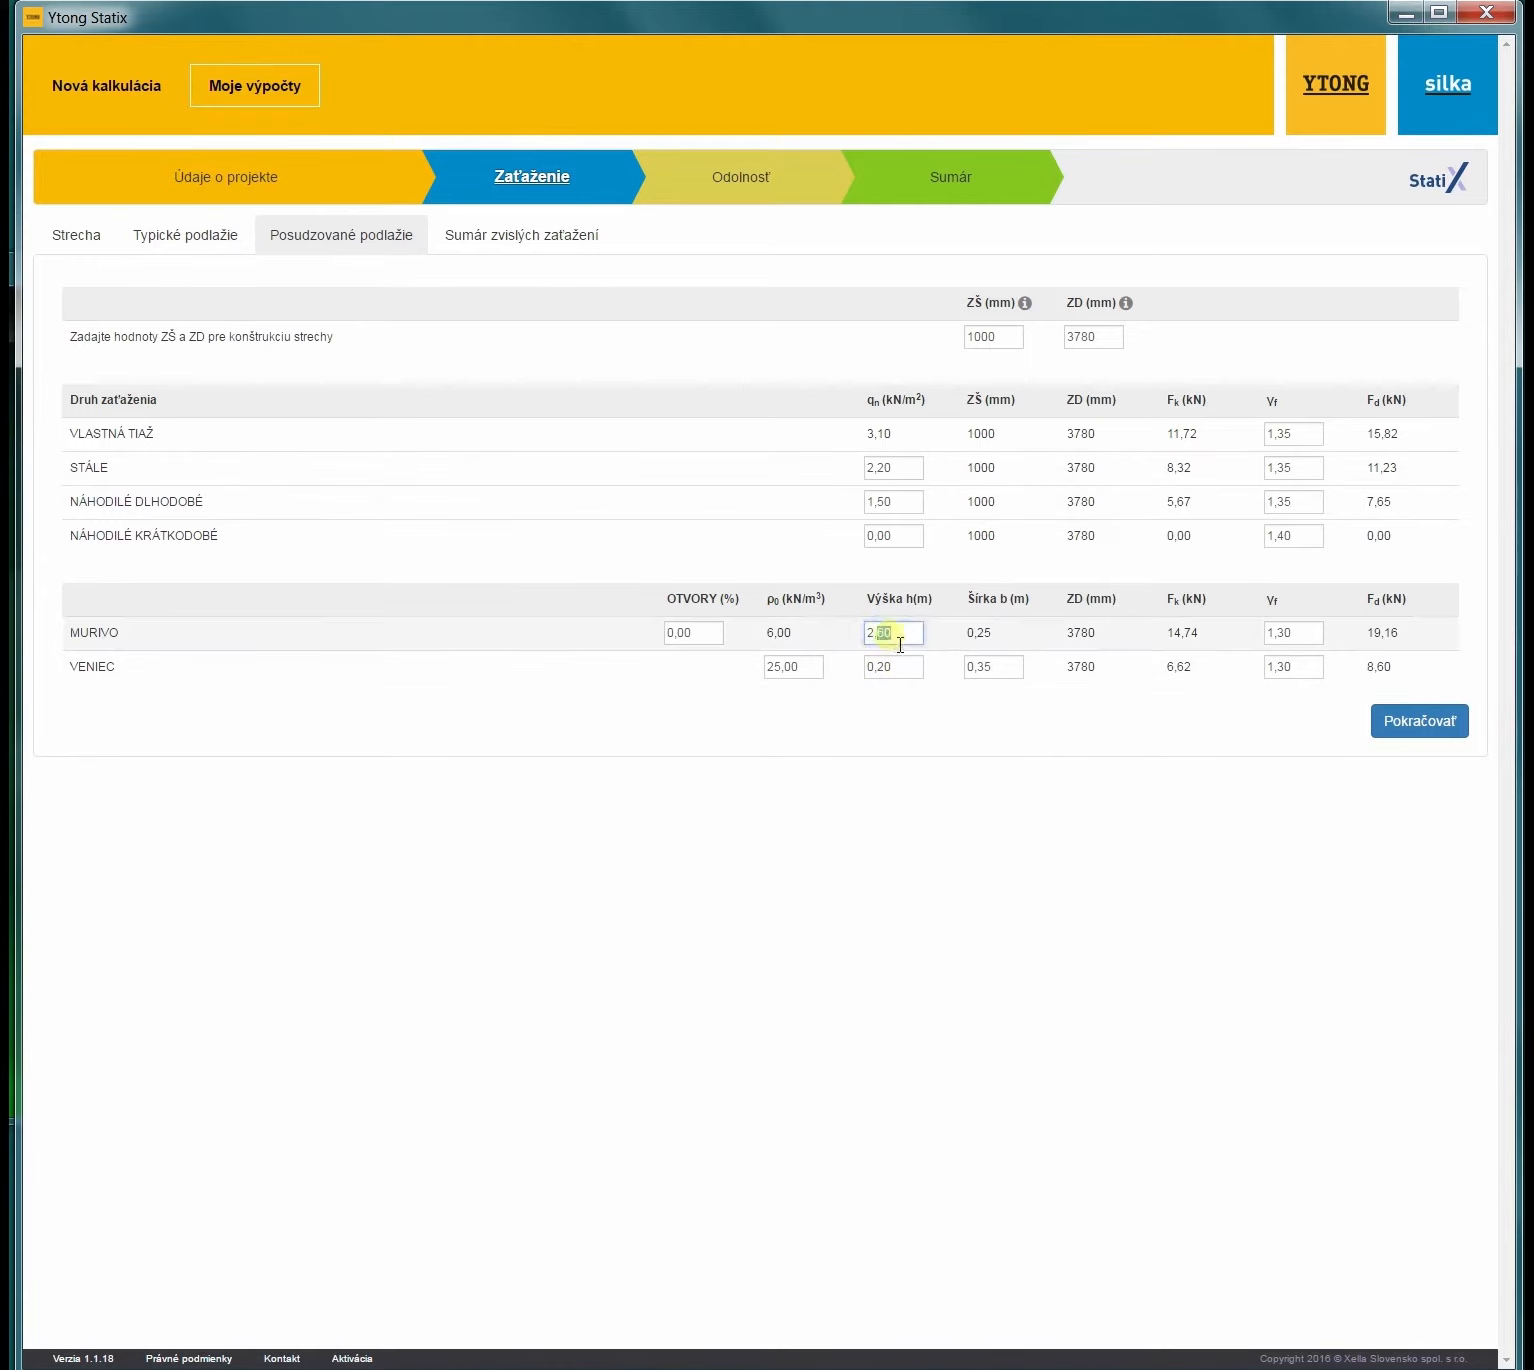
pyautogui.write('75')
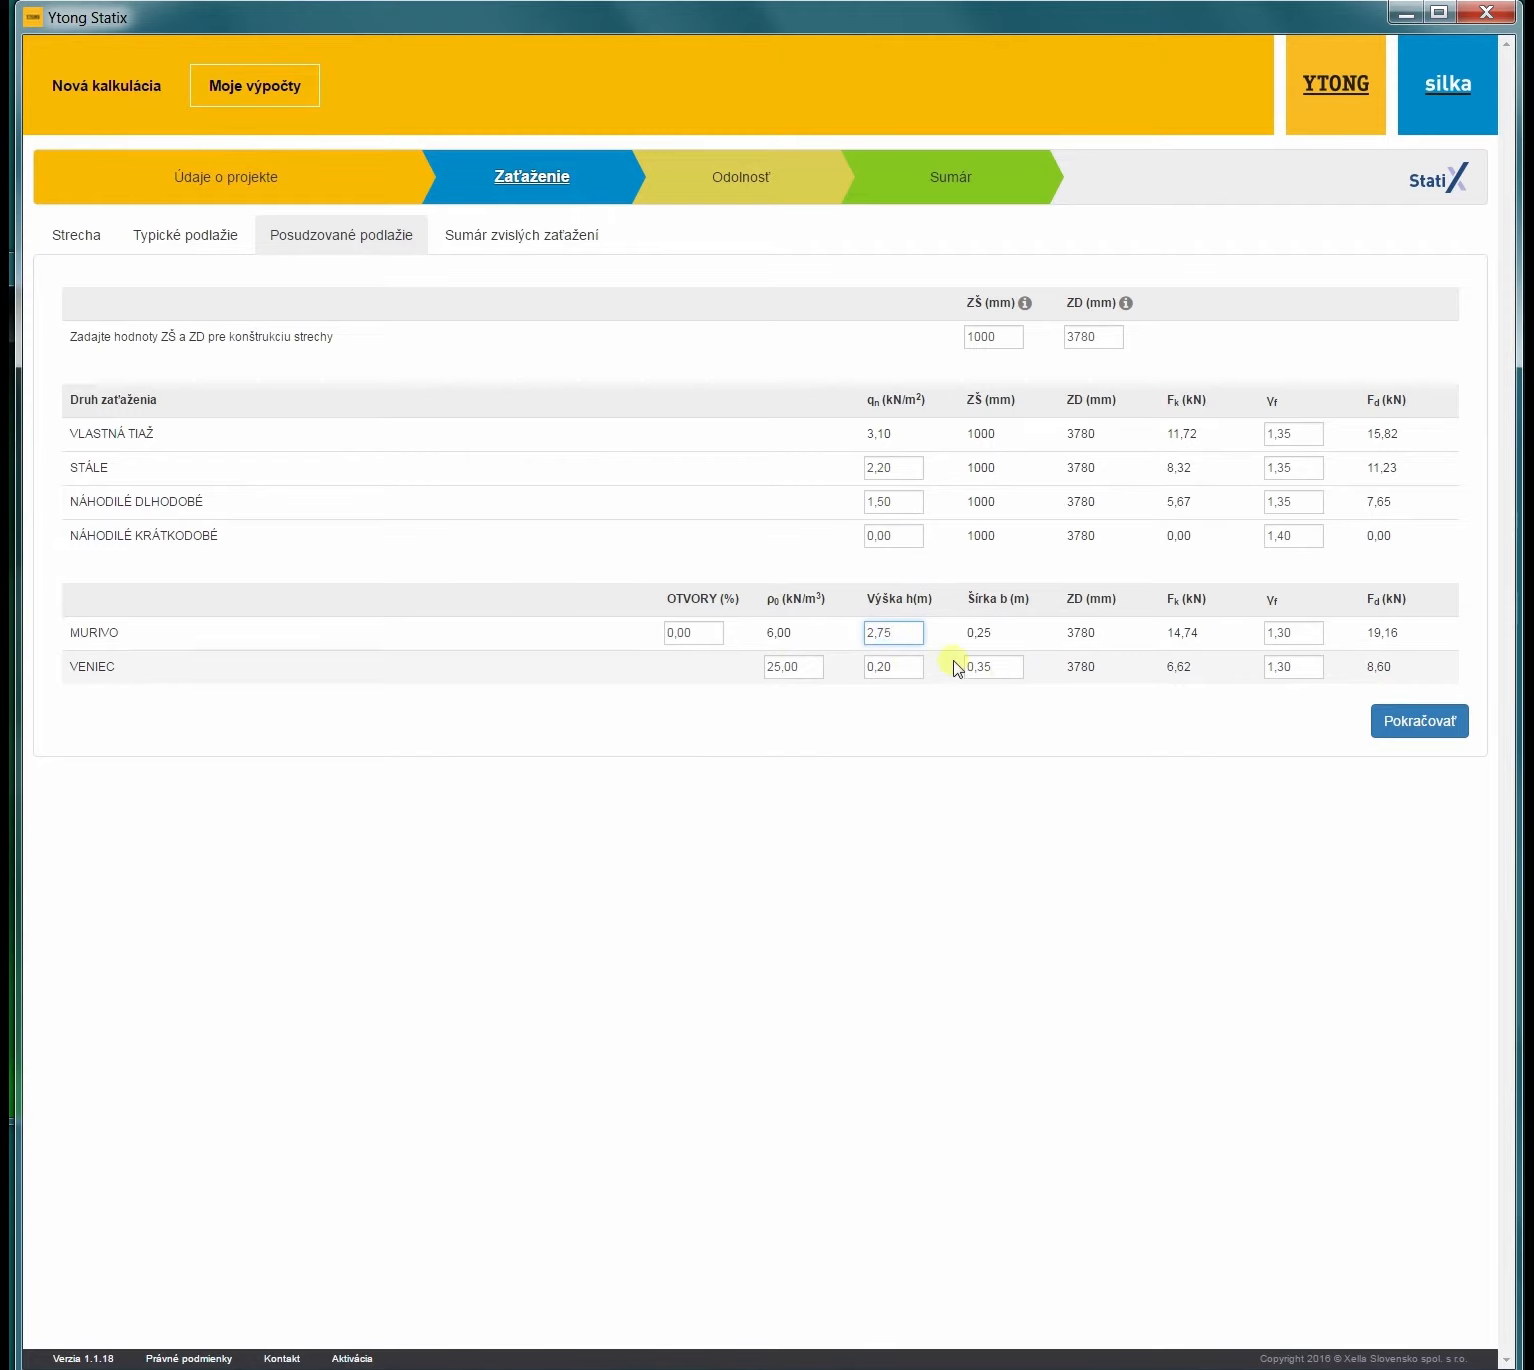
pyautogui.doubleClick(890, 672)
pyautogui.write('25')
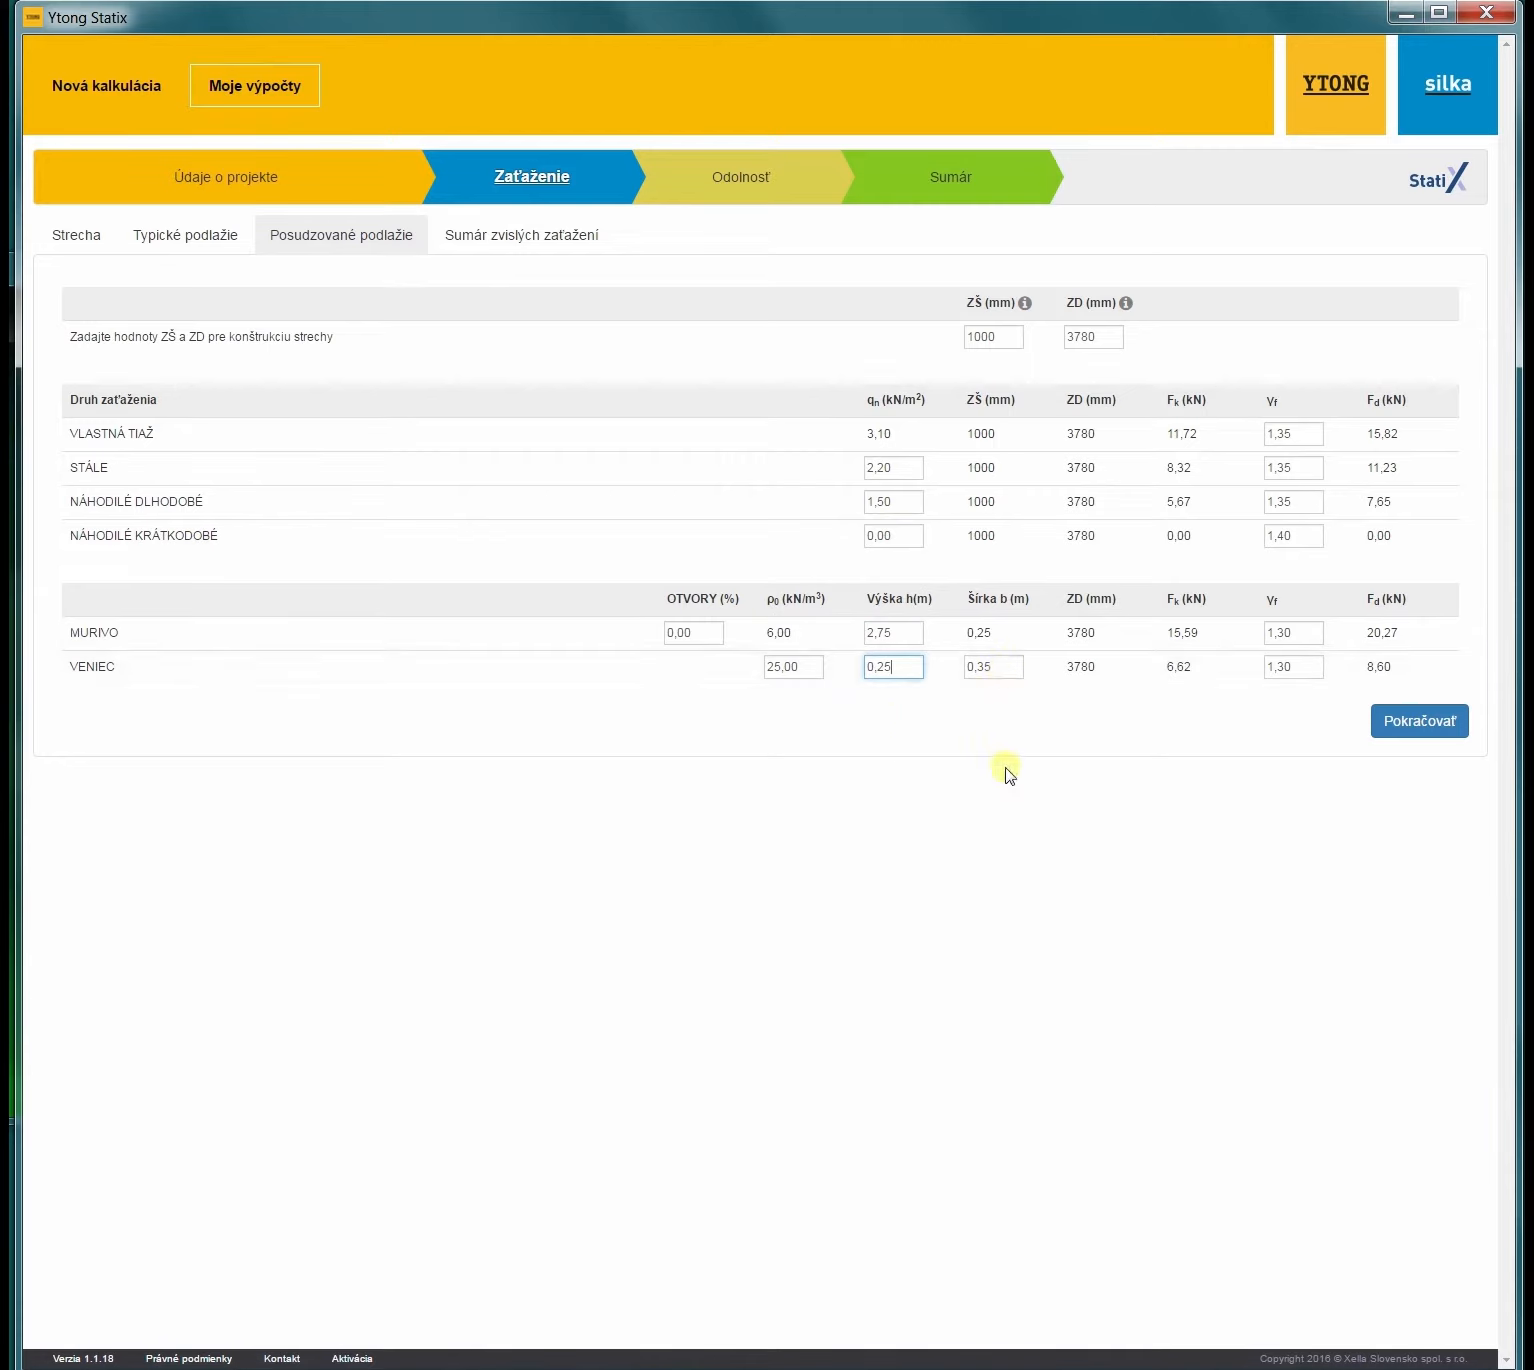
# Step: Set the assessed floor's γf factors for masonry and ring beam to 1,35 and continue to the vertical load summary
pyautogui.moveTo(1286, 647); pyautogui.dragTo(1312, 651)
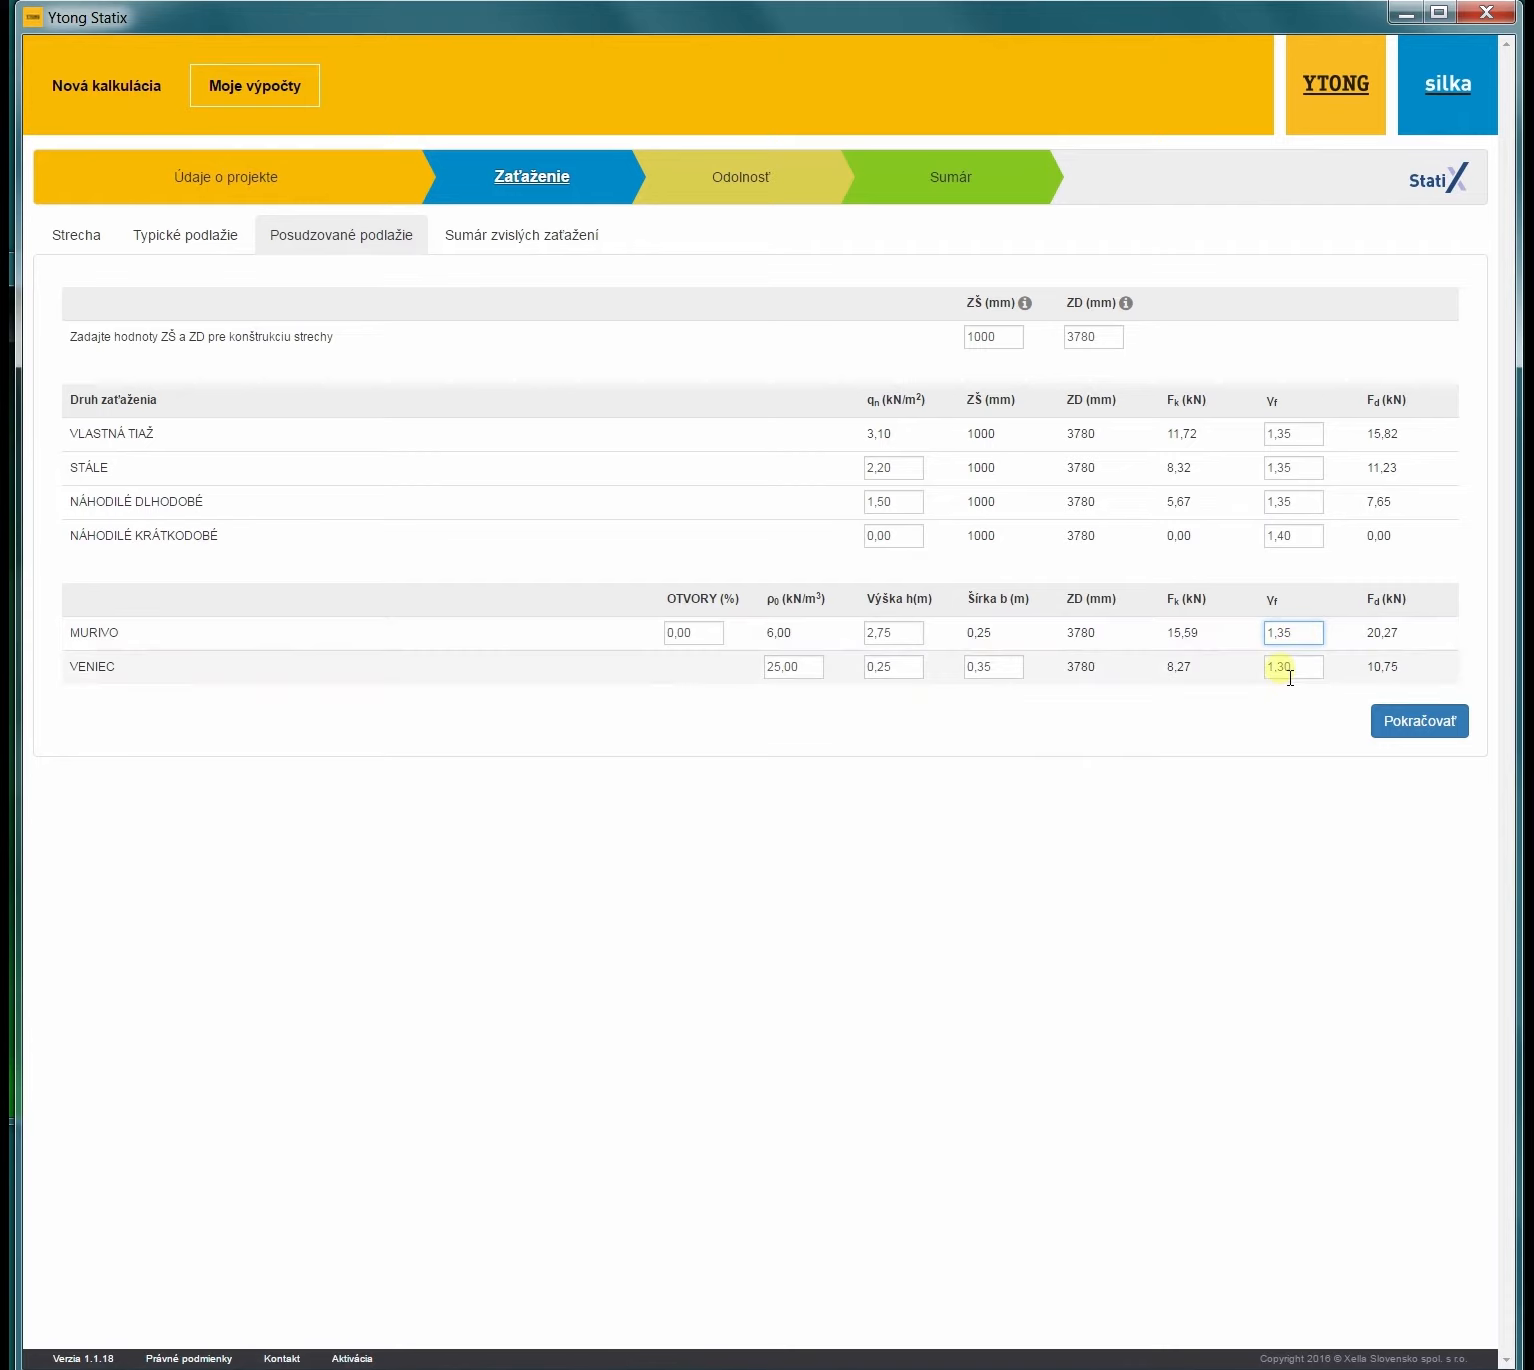
pyautogui.click(1292, 675)
pyautogui.moveTo(1295, 674); pyautogui.dragTo(1309, 672)
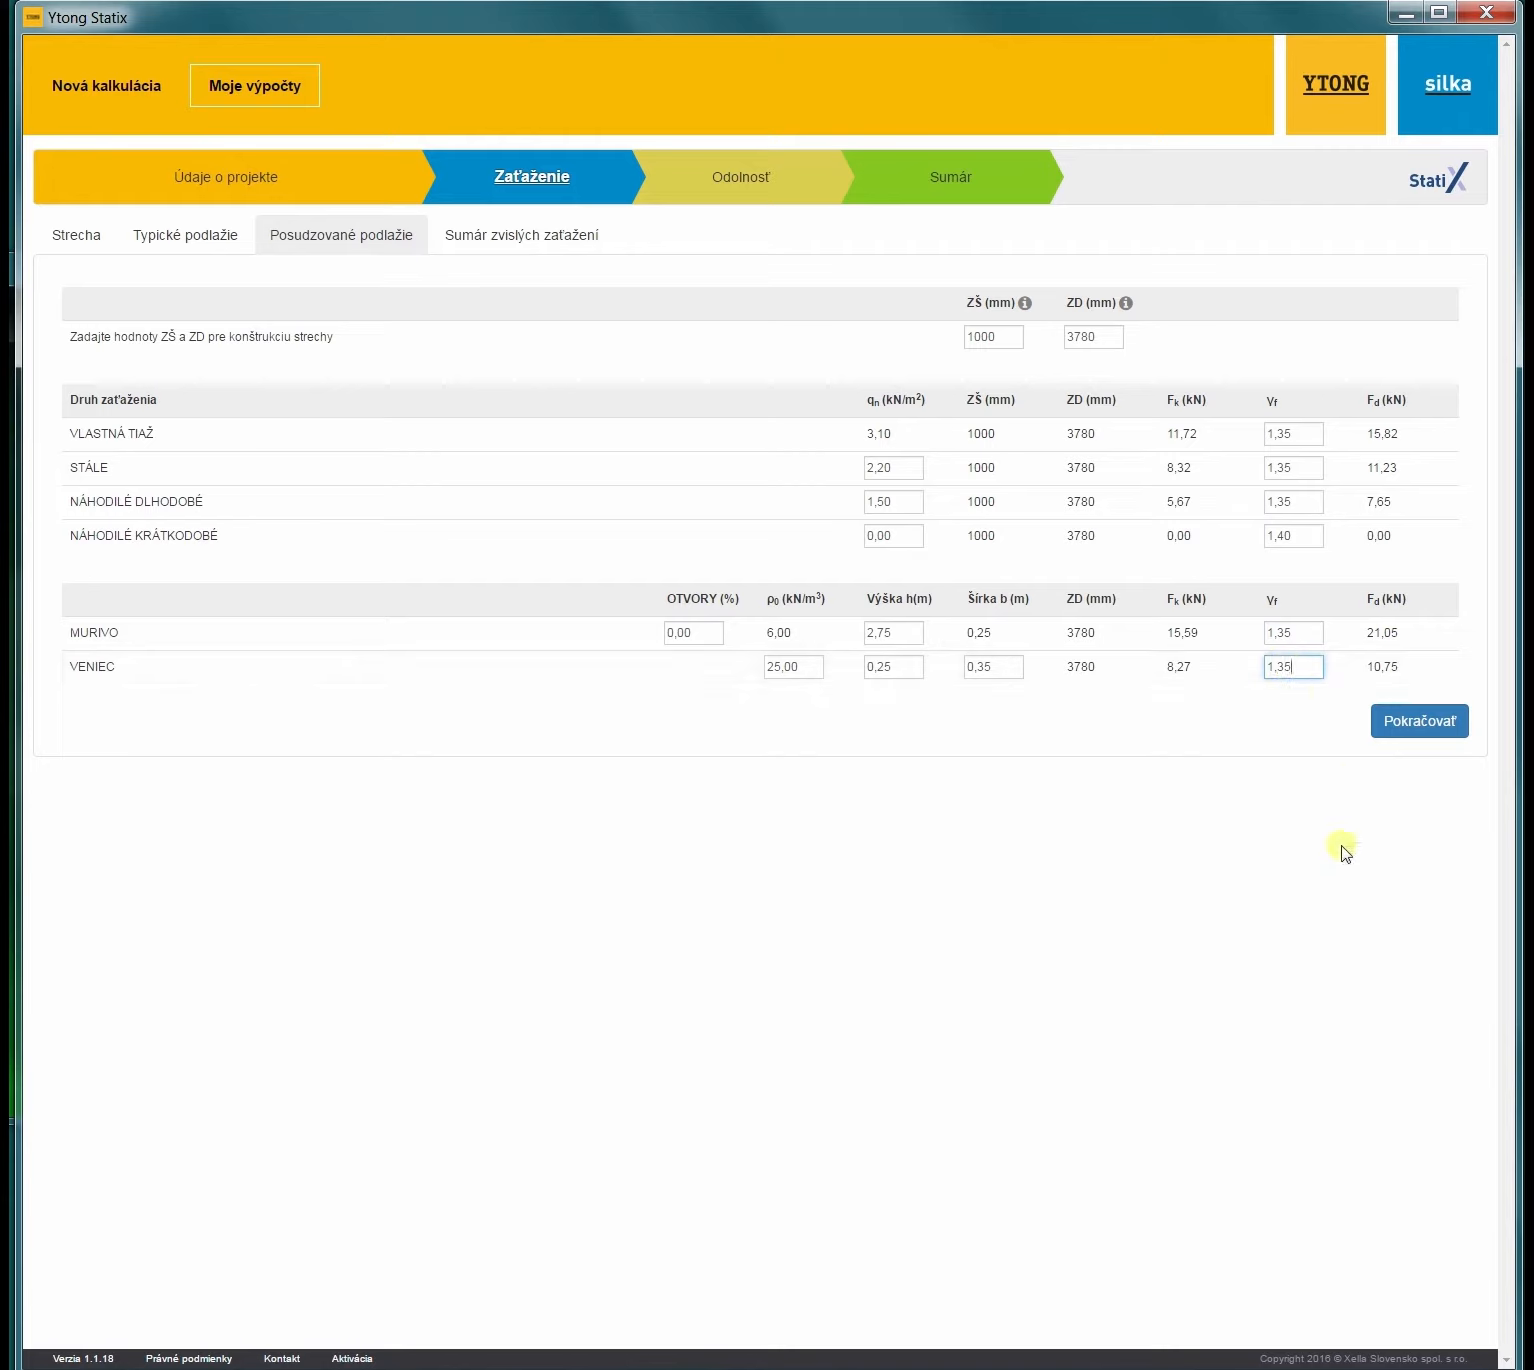
pyautogui.click(1458, 722)
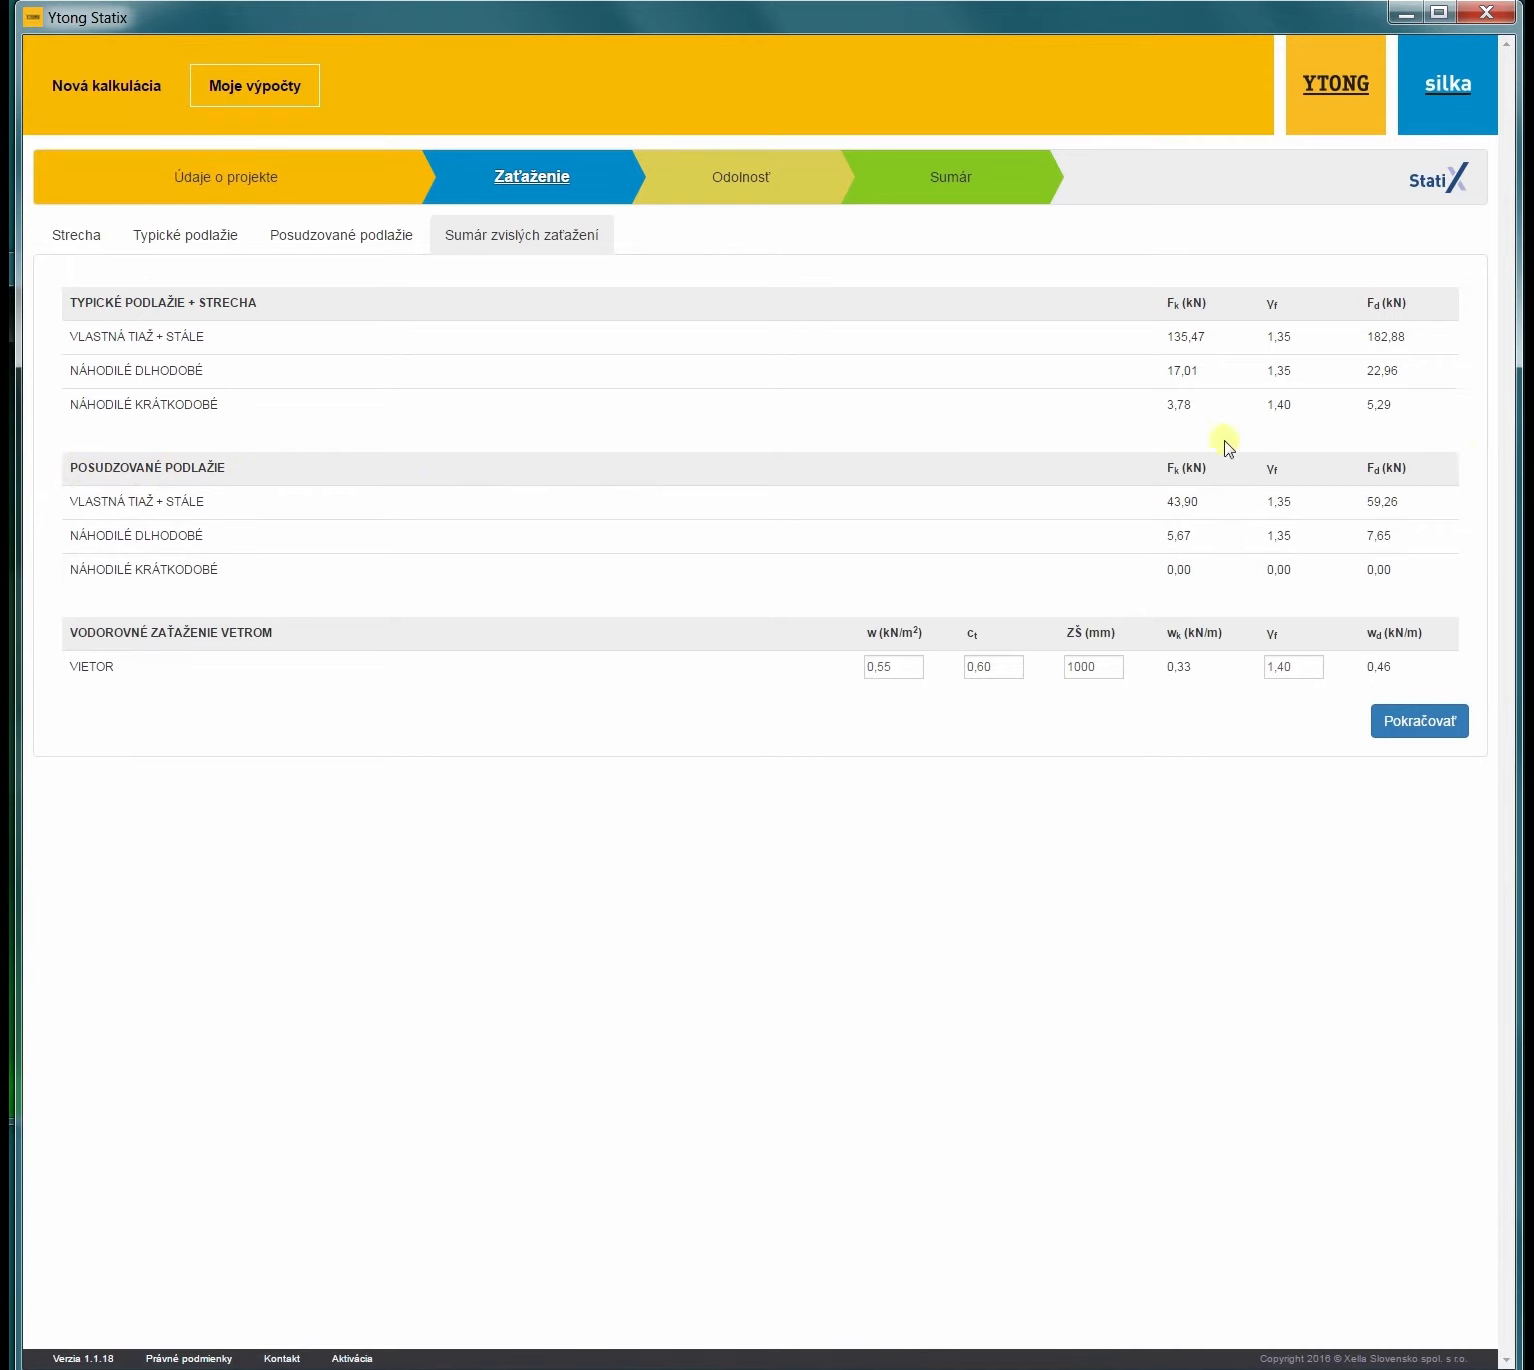
# Step: Set the horizontal wind load w to 0 kN/m² and continue to the resistance stage (Odolnosť)
pyautogui.doubleClick(903, 671)
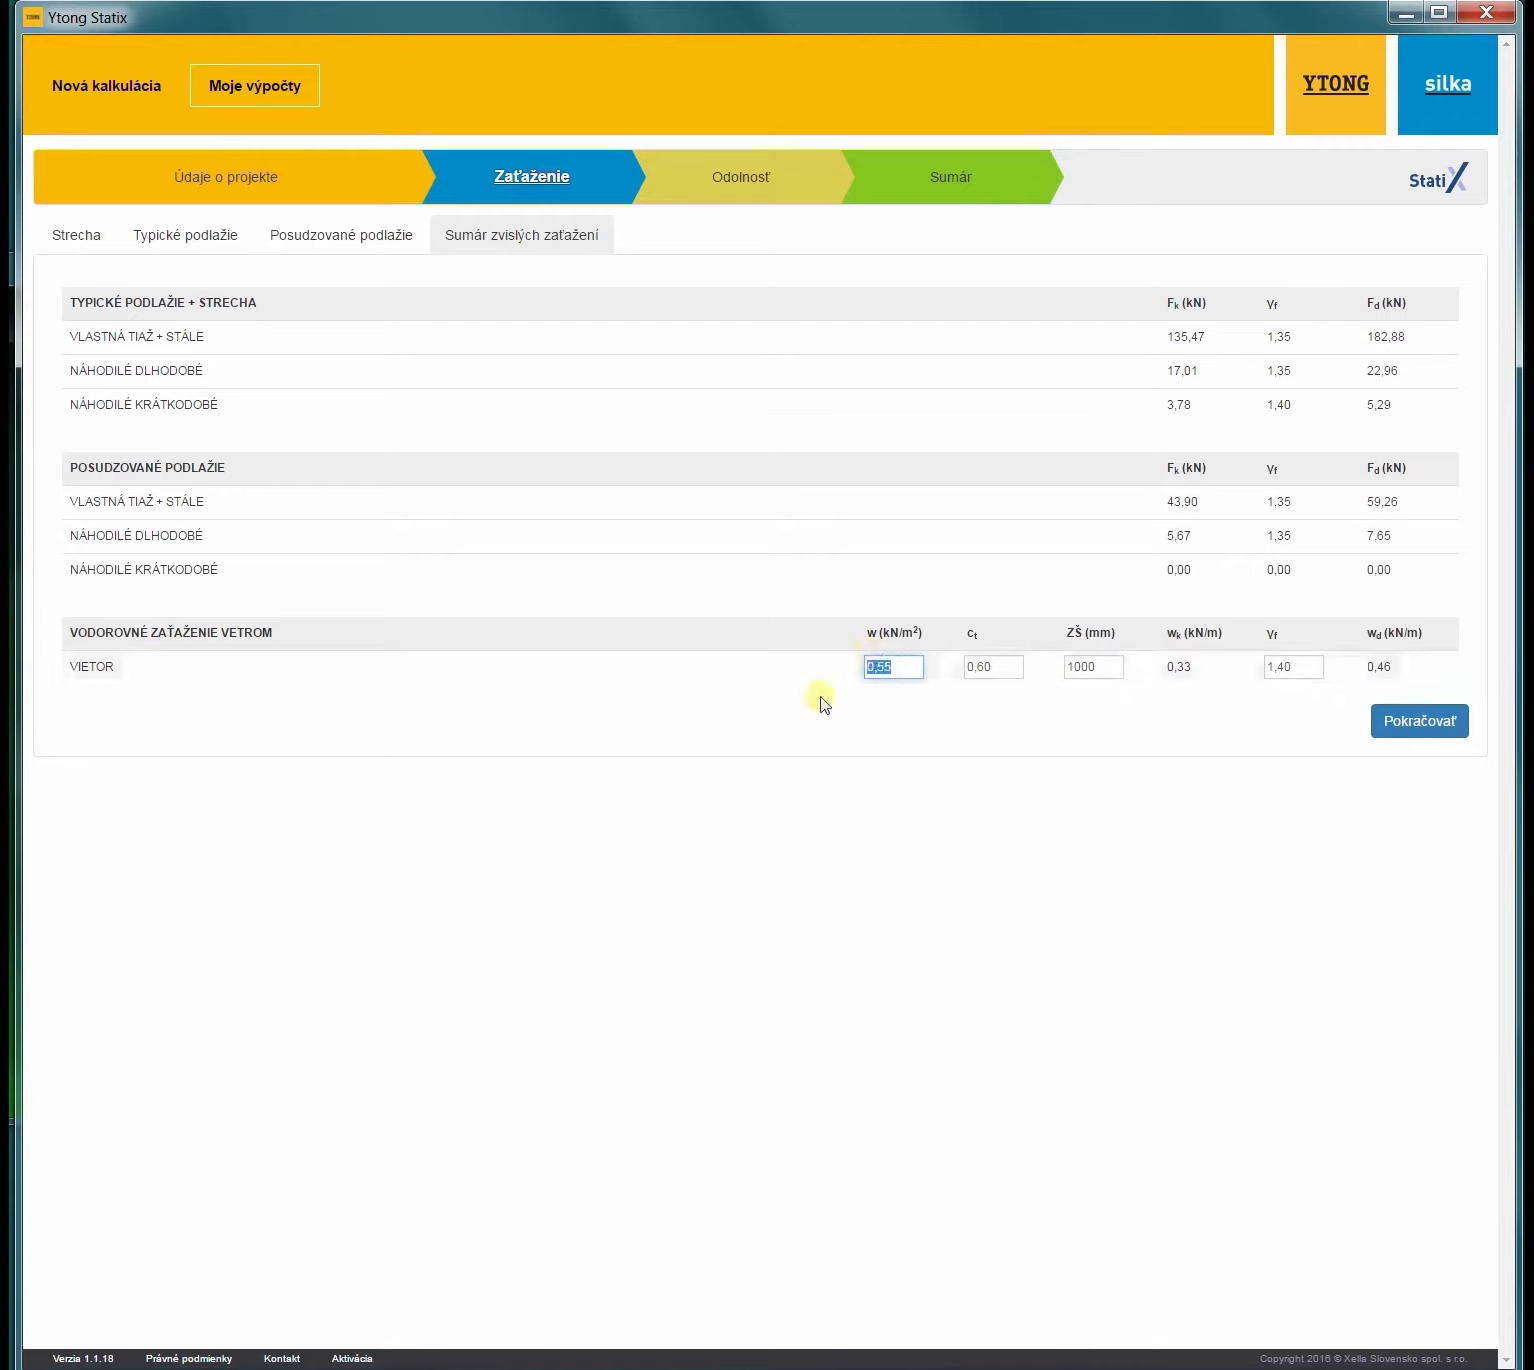
pyautogui.write('0')
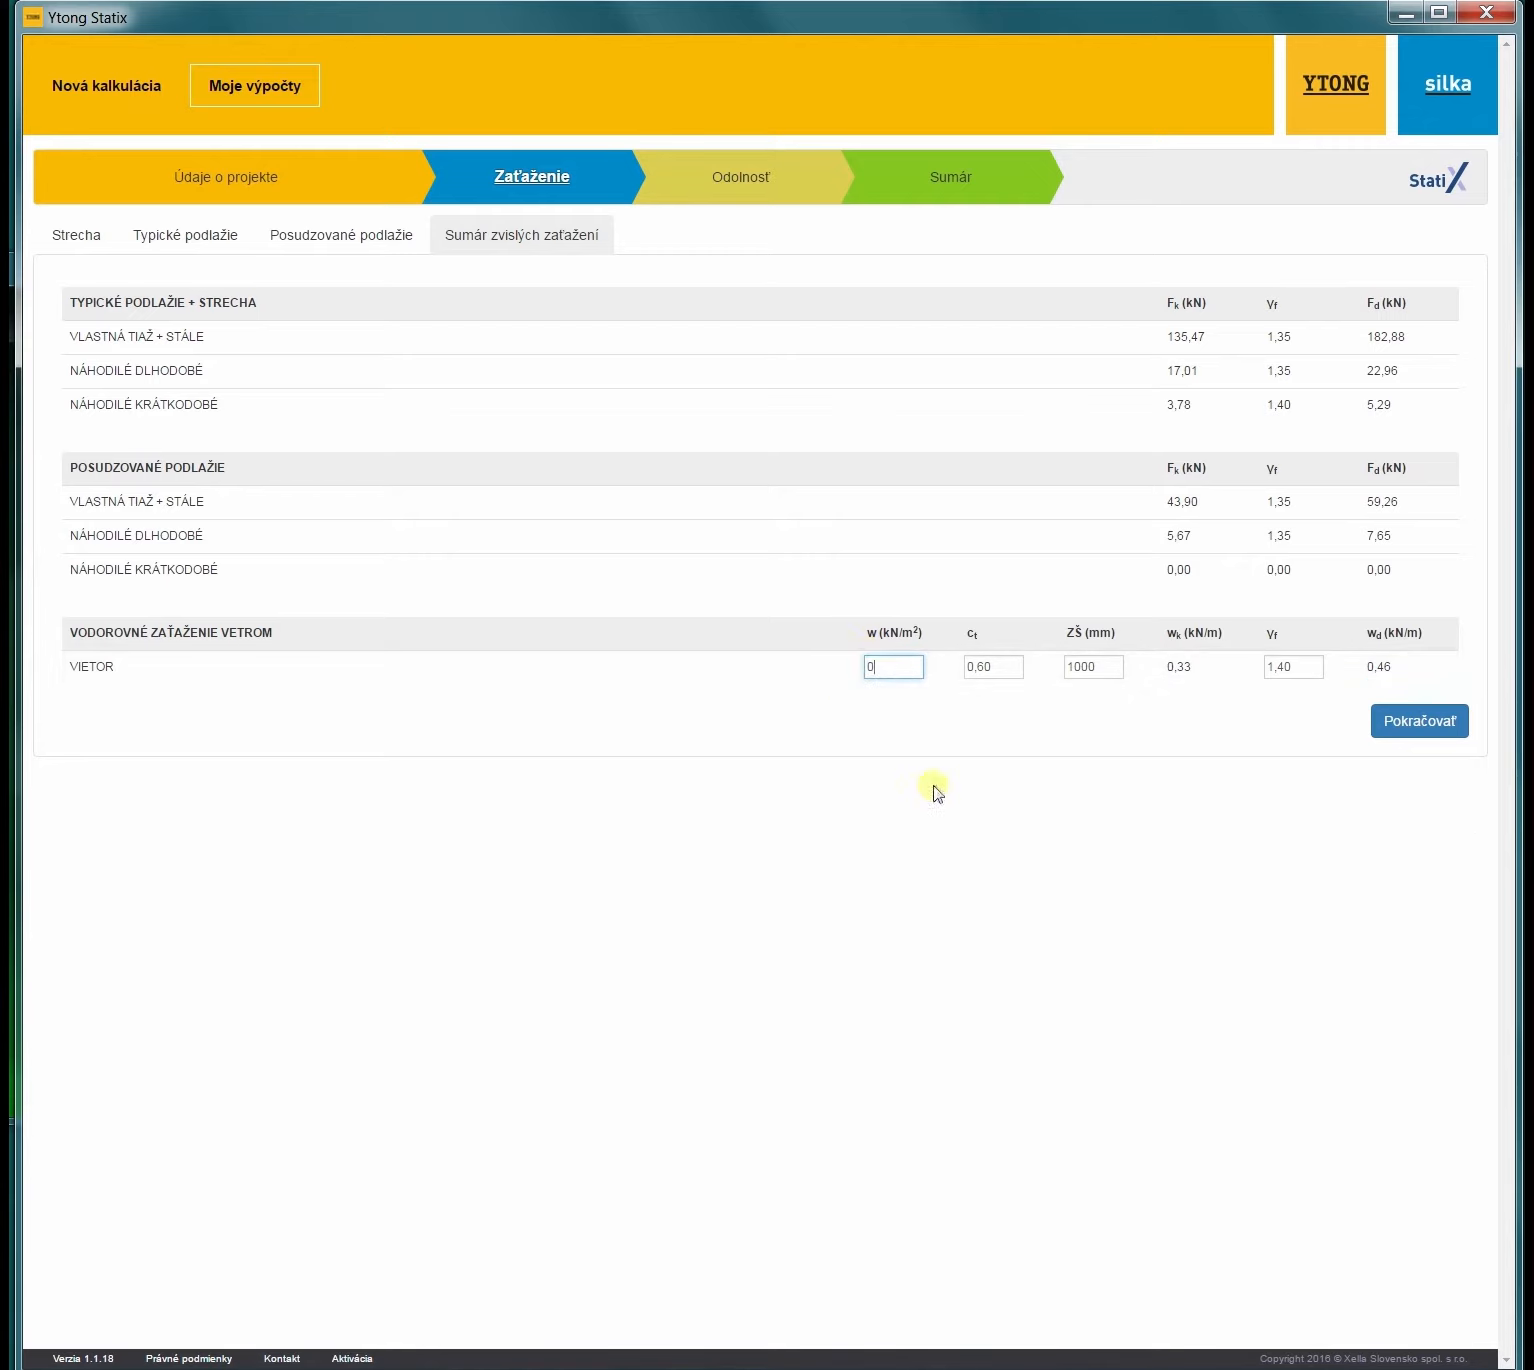
pyautogui.click(1451, 735)
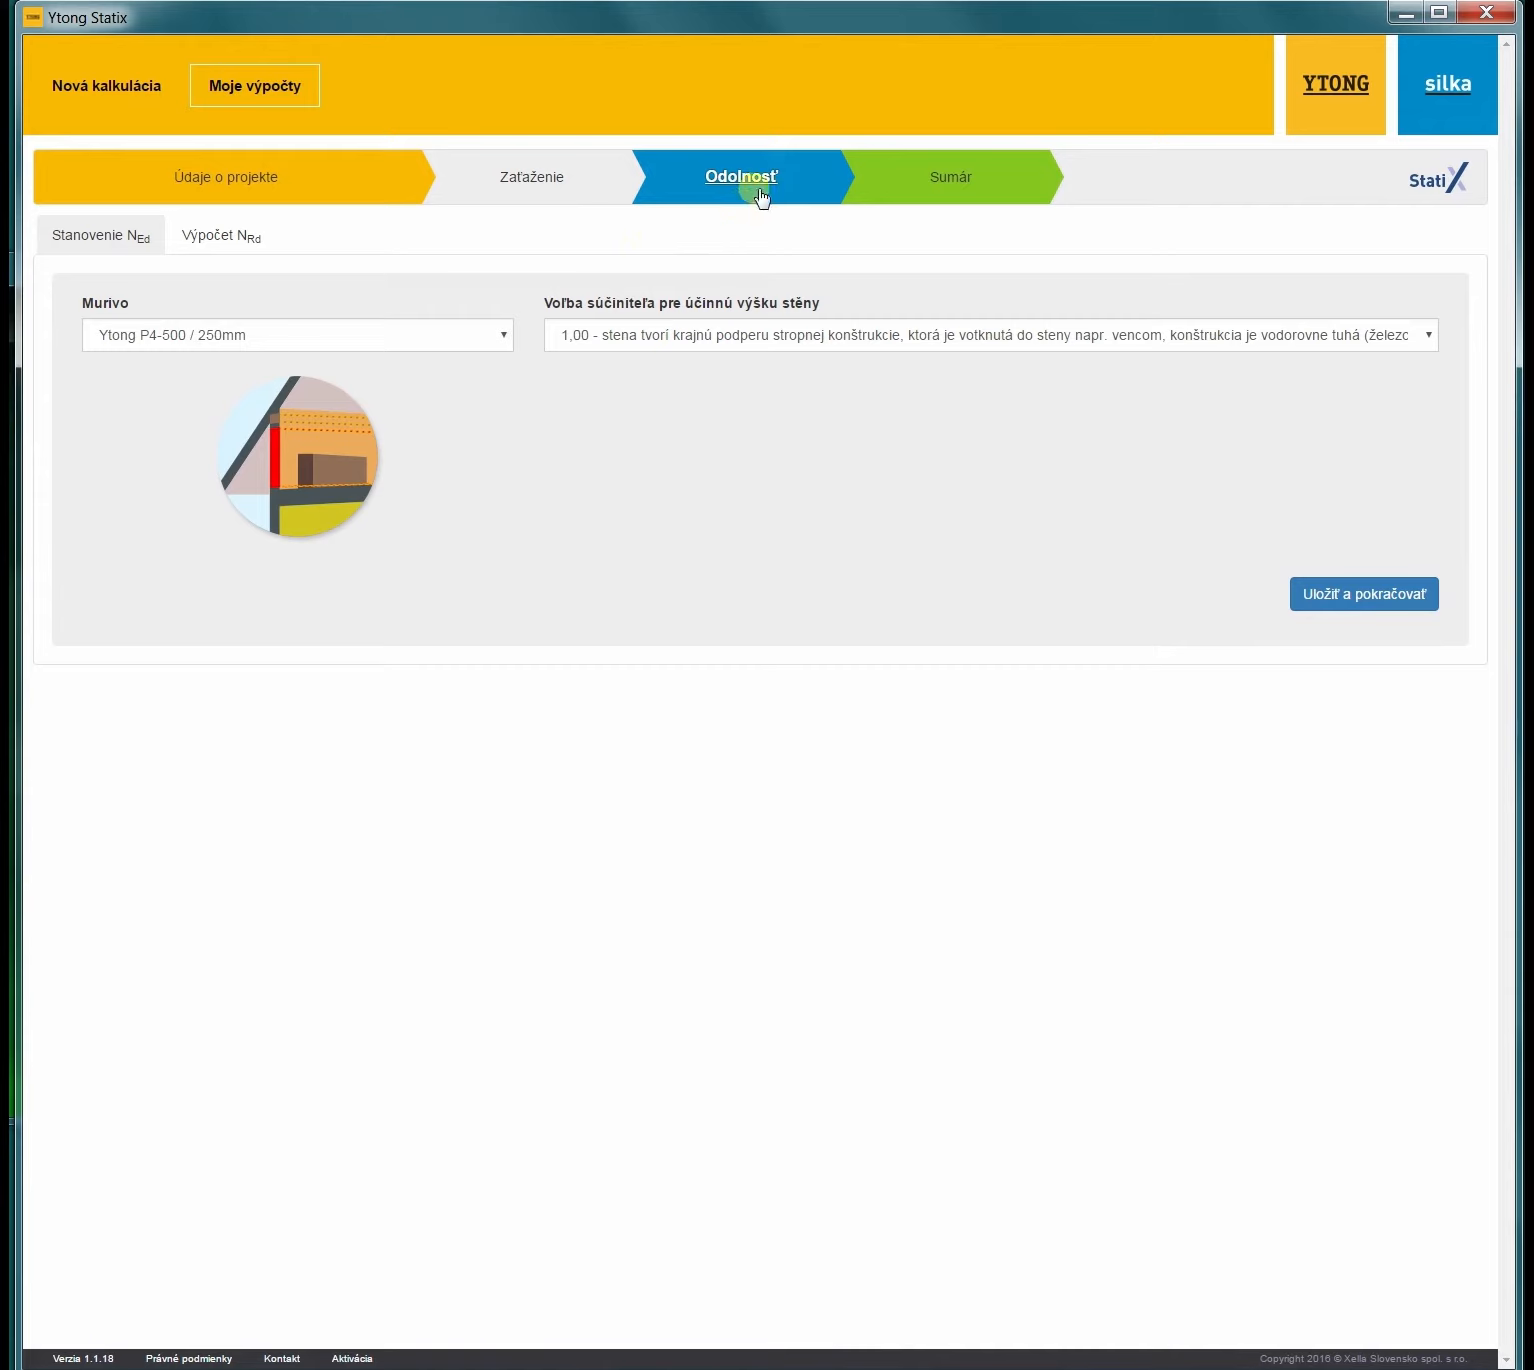
# Step: Review the entered floor compositions, the assessed floor's load table and the vertical load summary, and return to the resistance stage
pyautogui.click(533, 180)
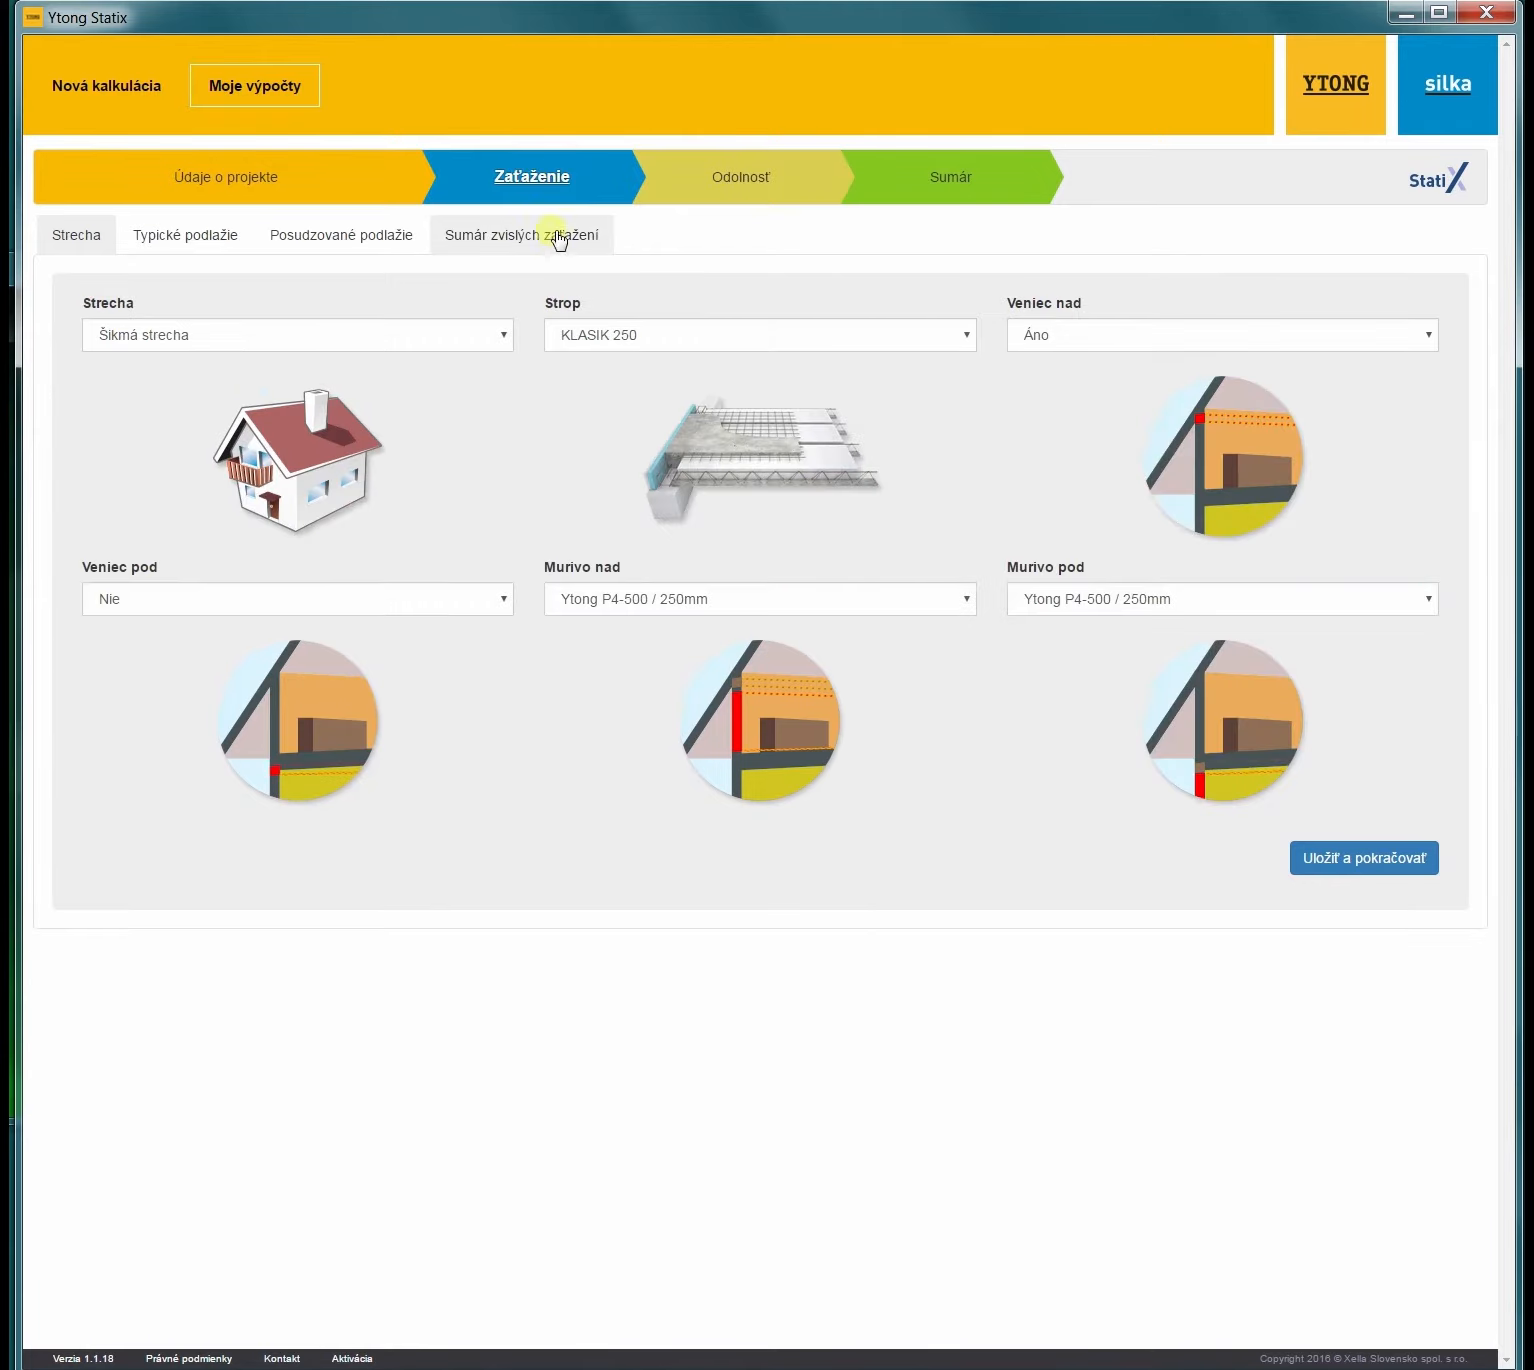
pyautogui.click(157, 245)
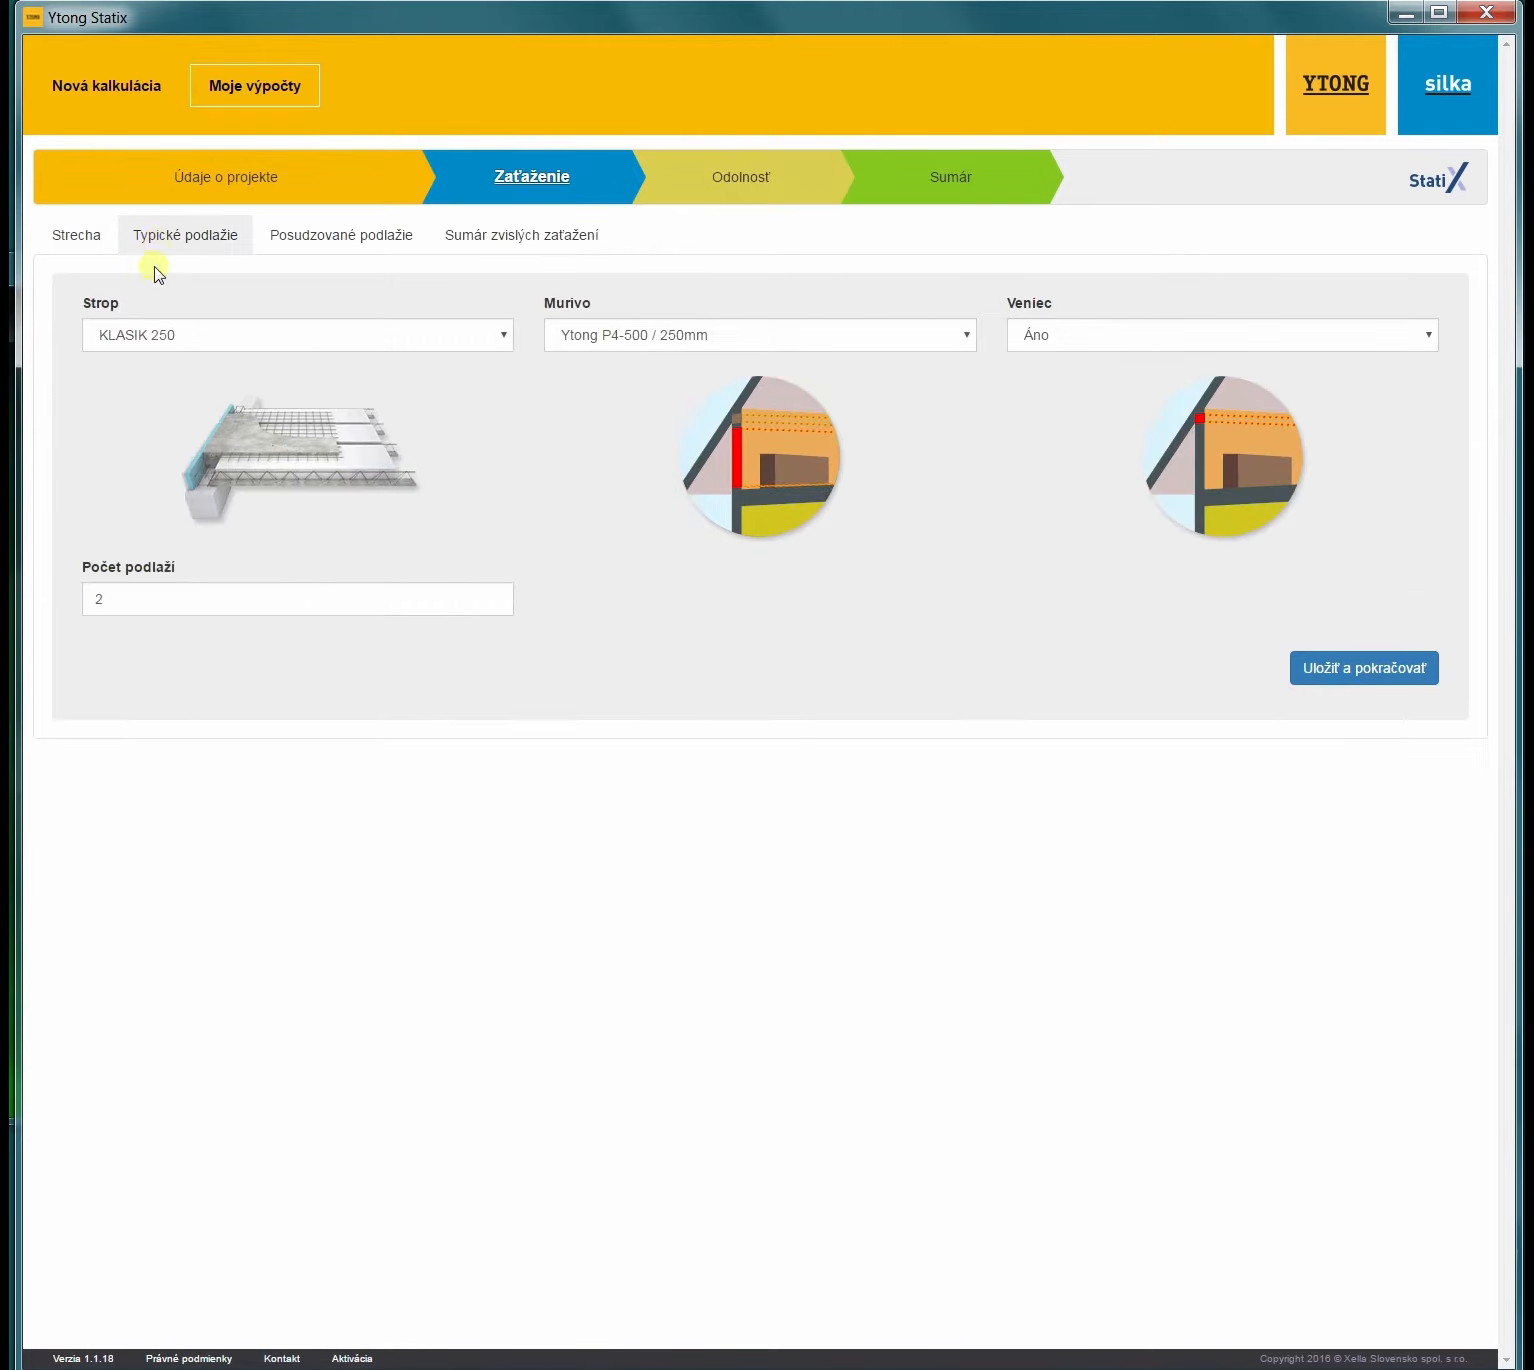
pyautogui.click(366, 240)
pyautogui.click(60, 236)
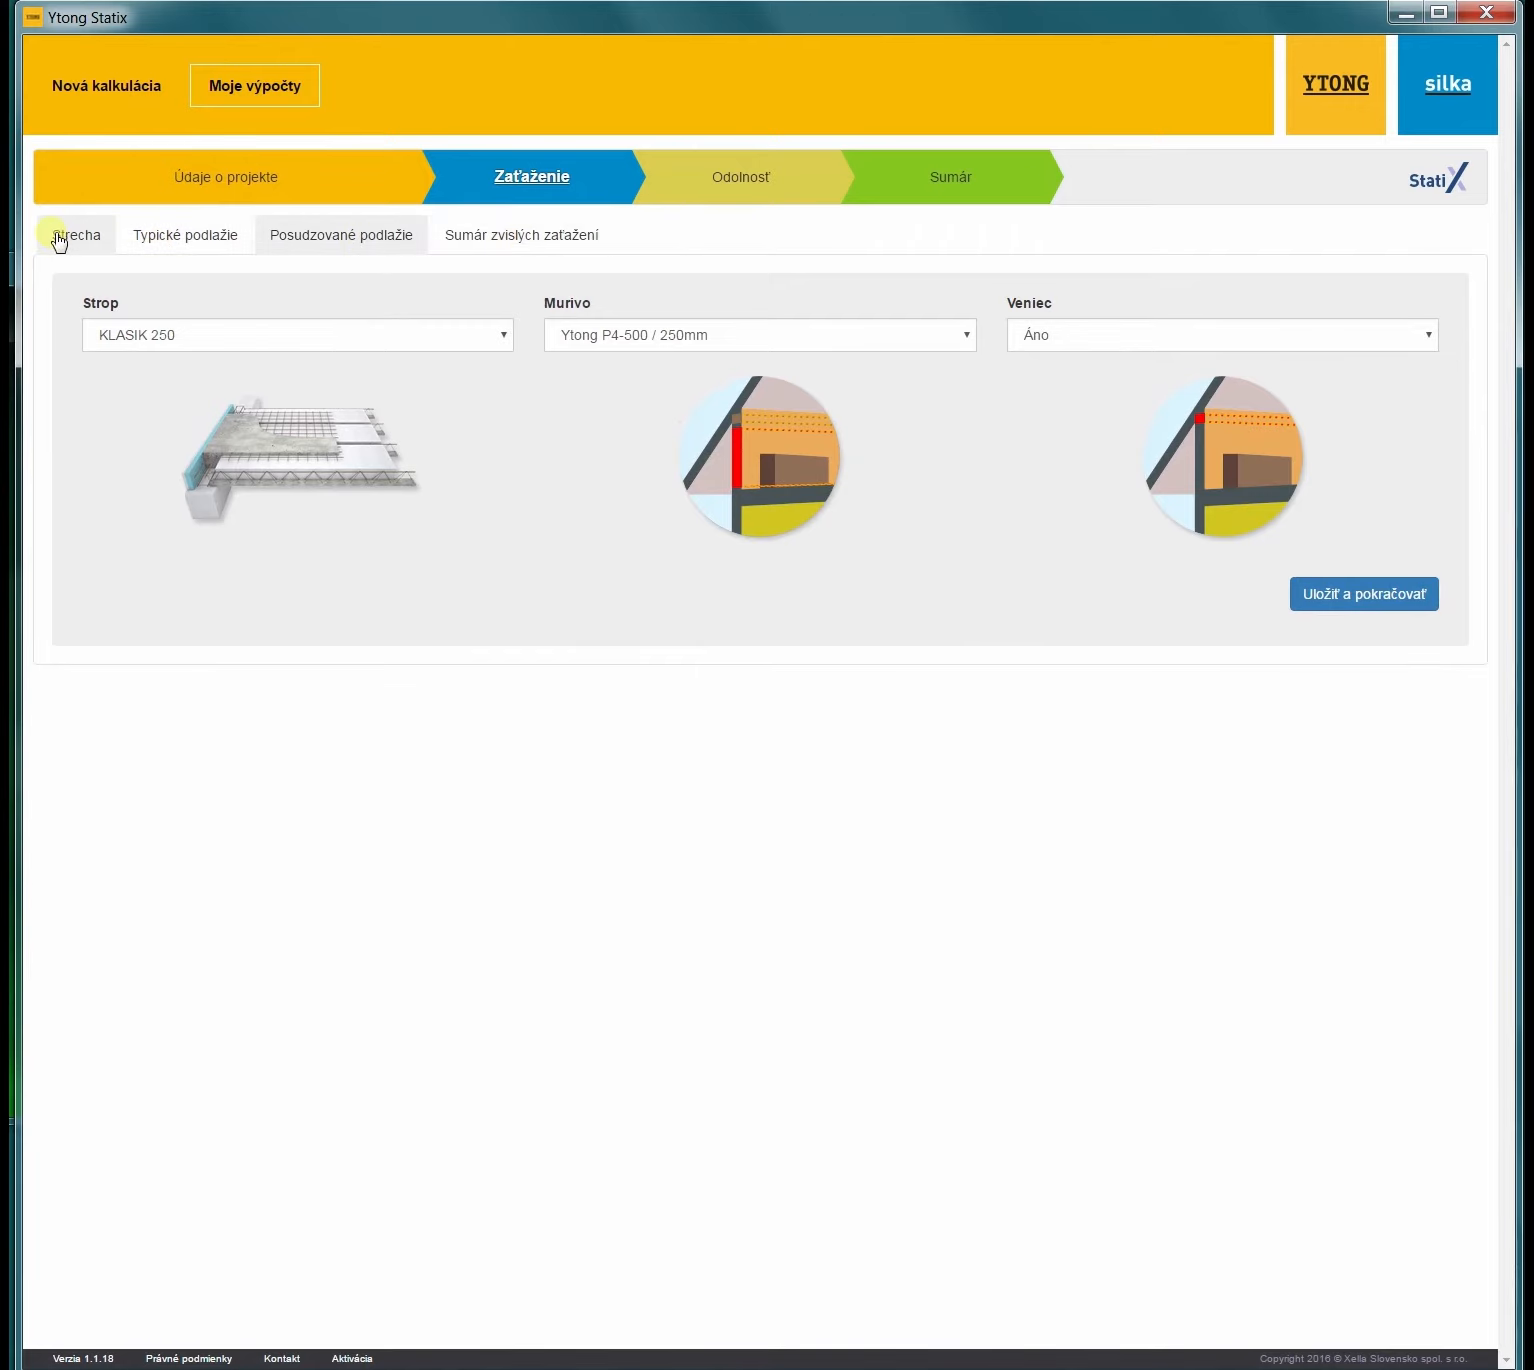
pyautogui.click(160, 247)
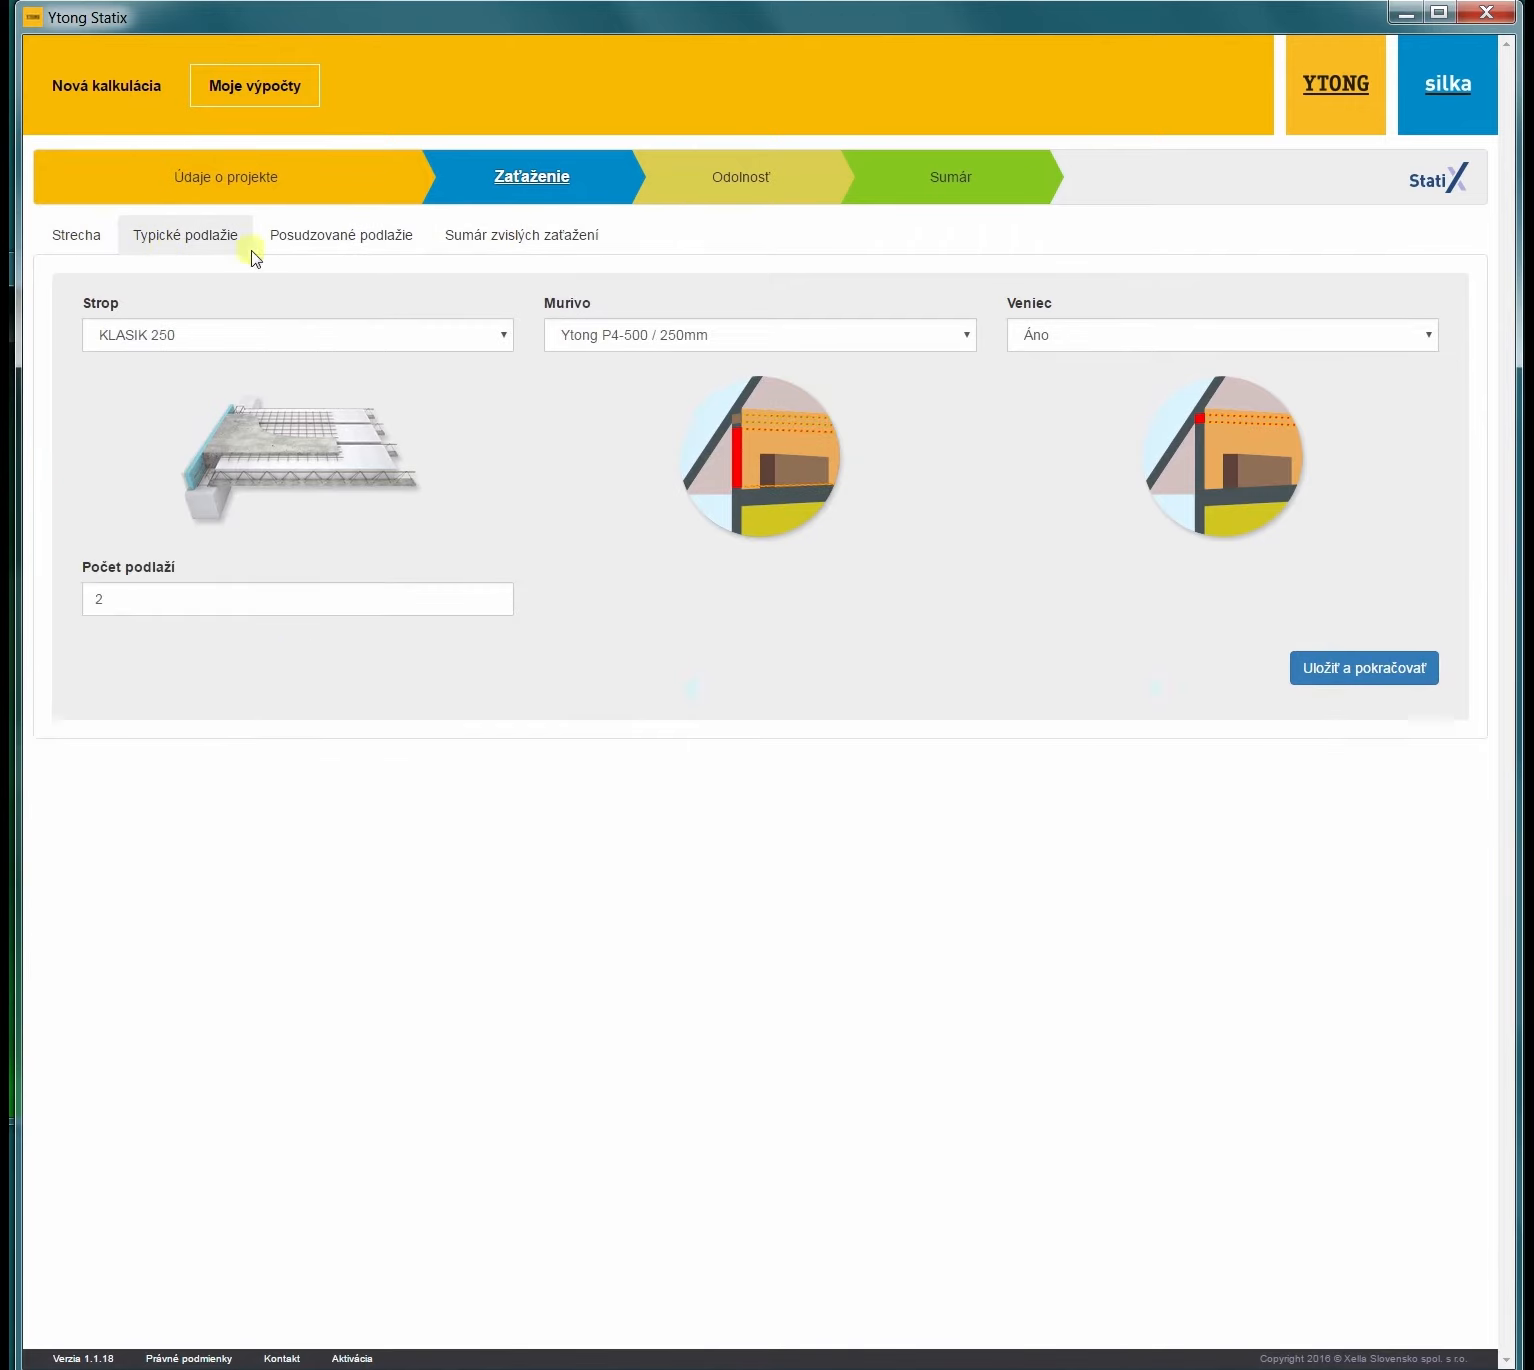
pyautogui.click(384, 248)
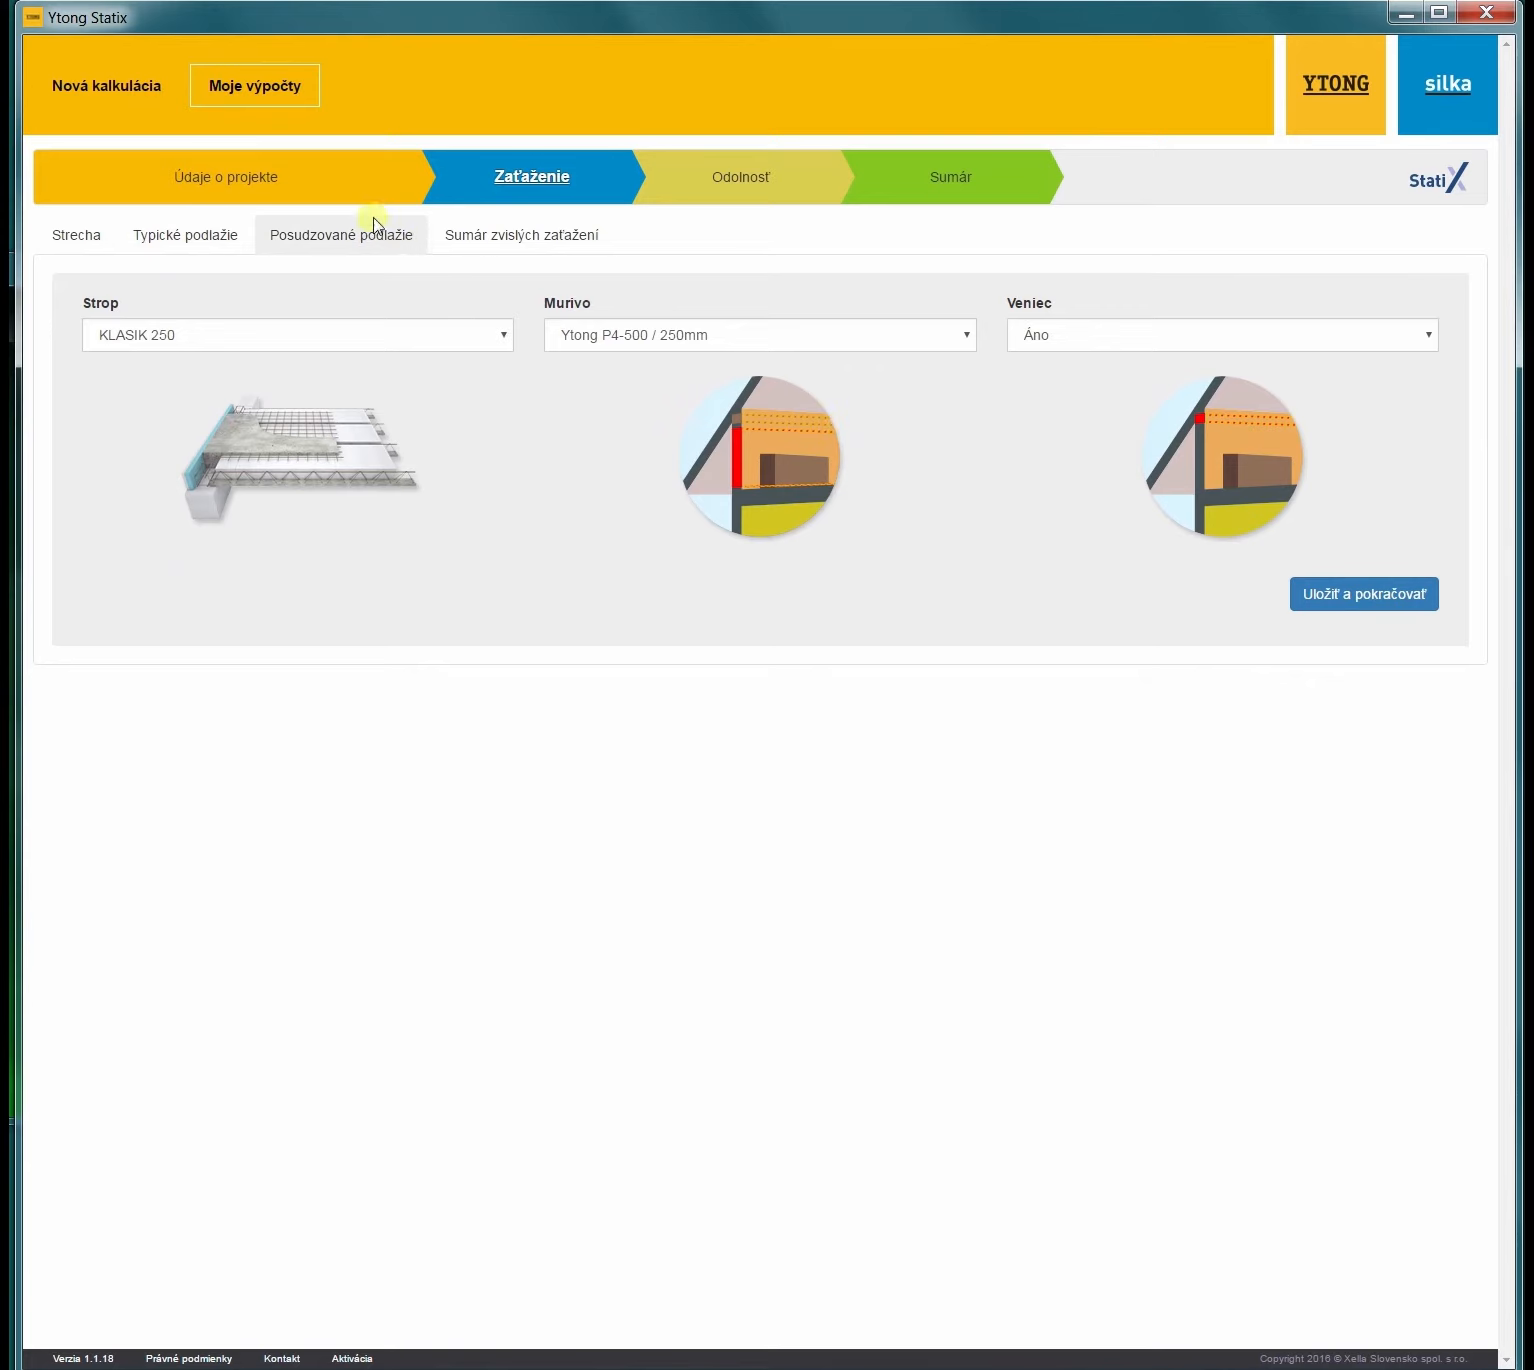
pyautogui.click(1362, 593)
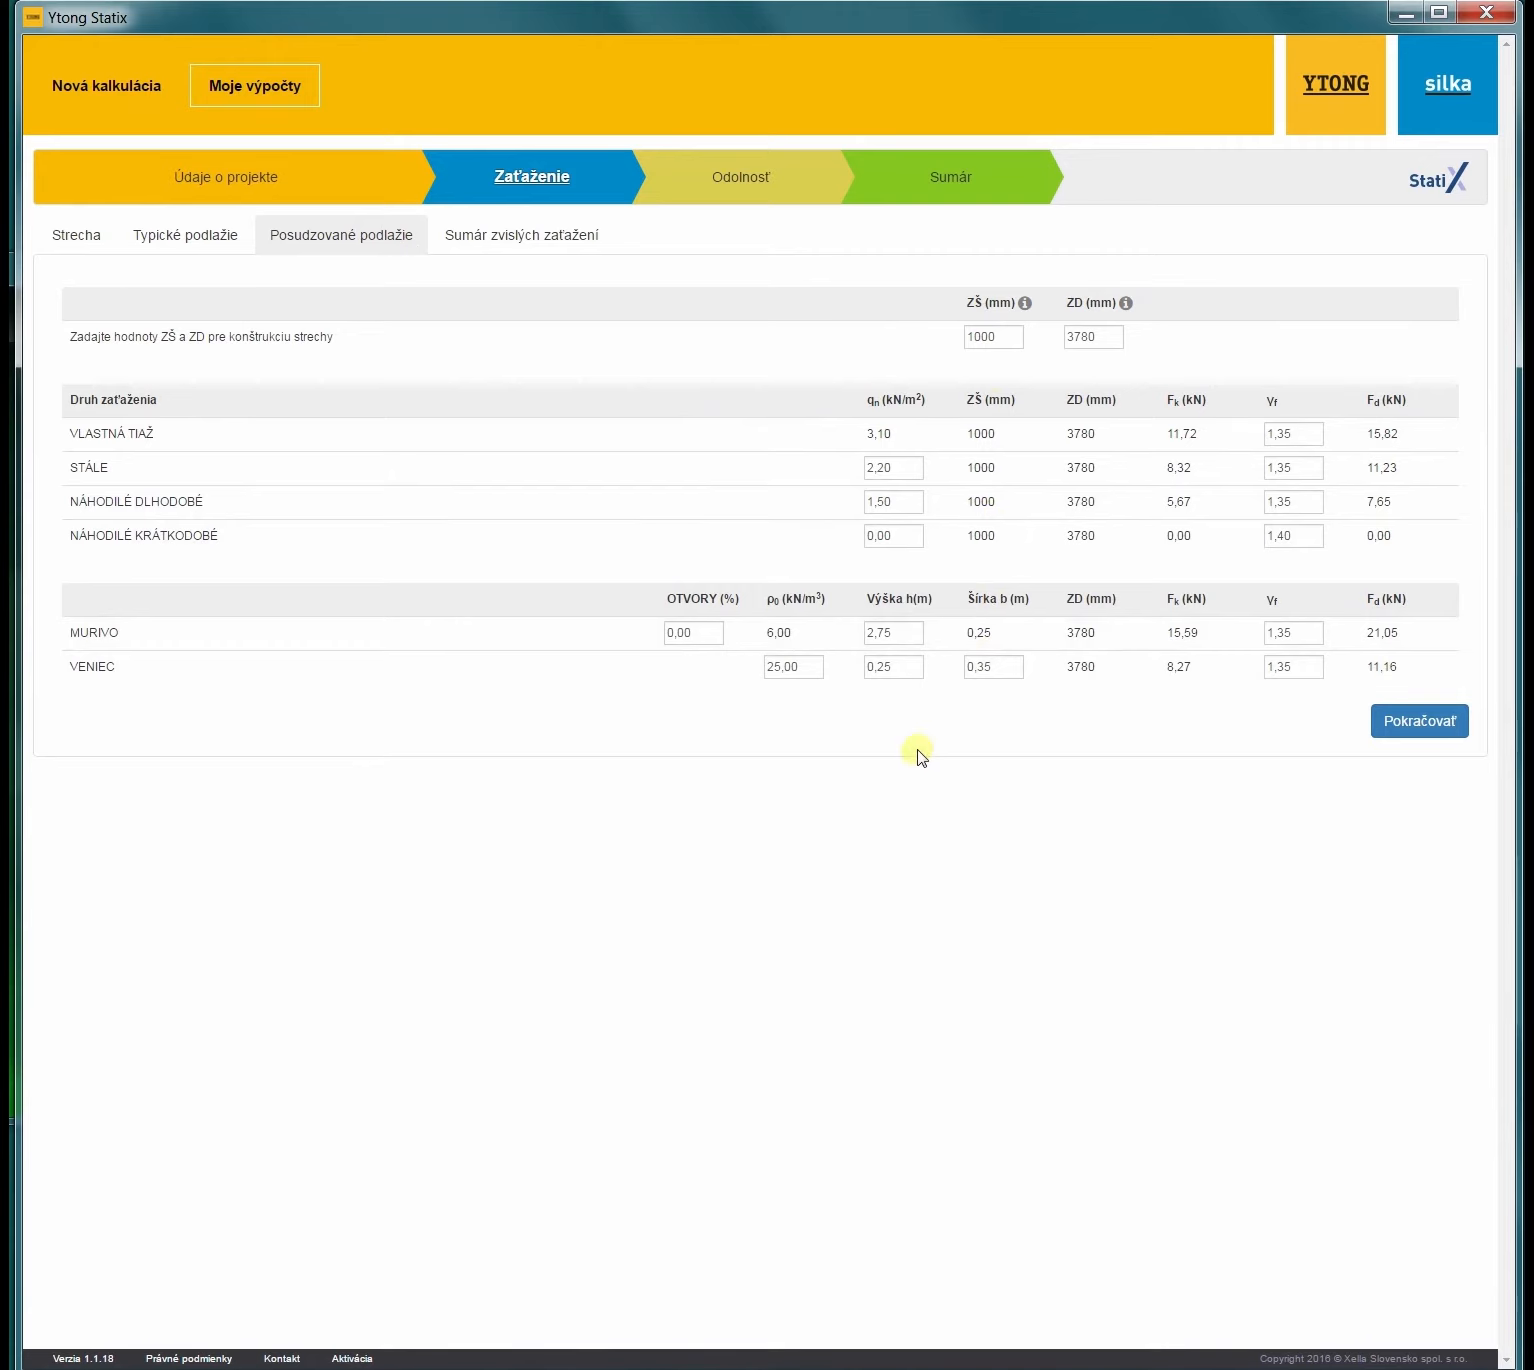
pyautogui.click(1430, 728)
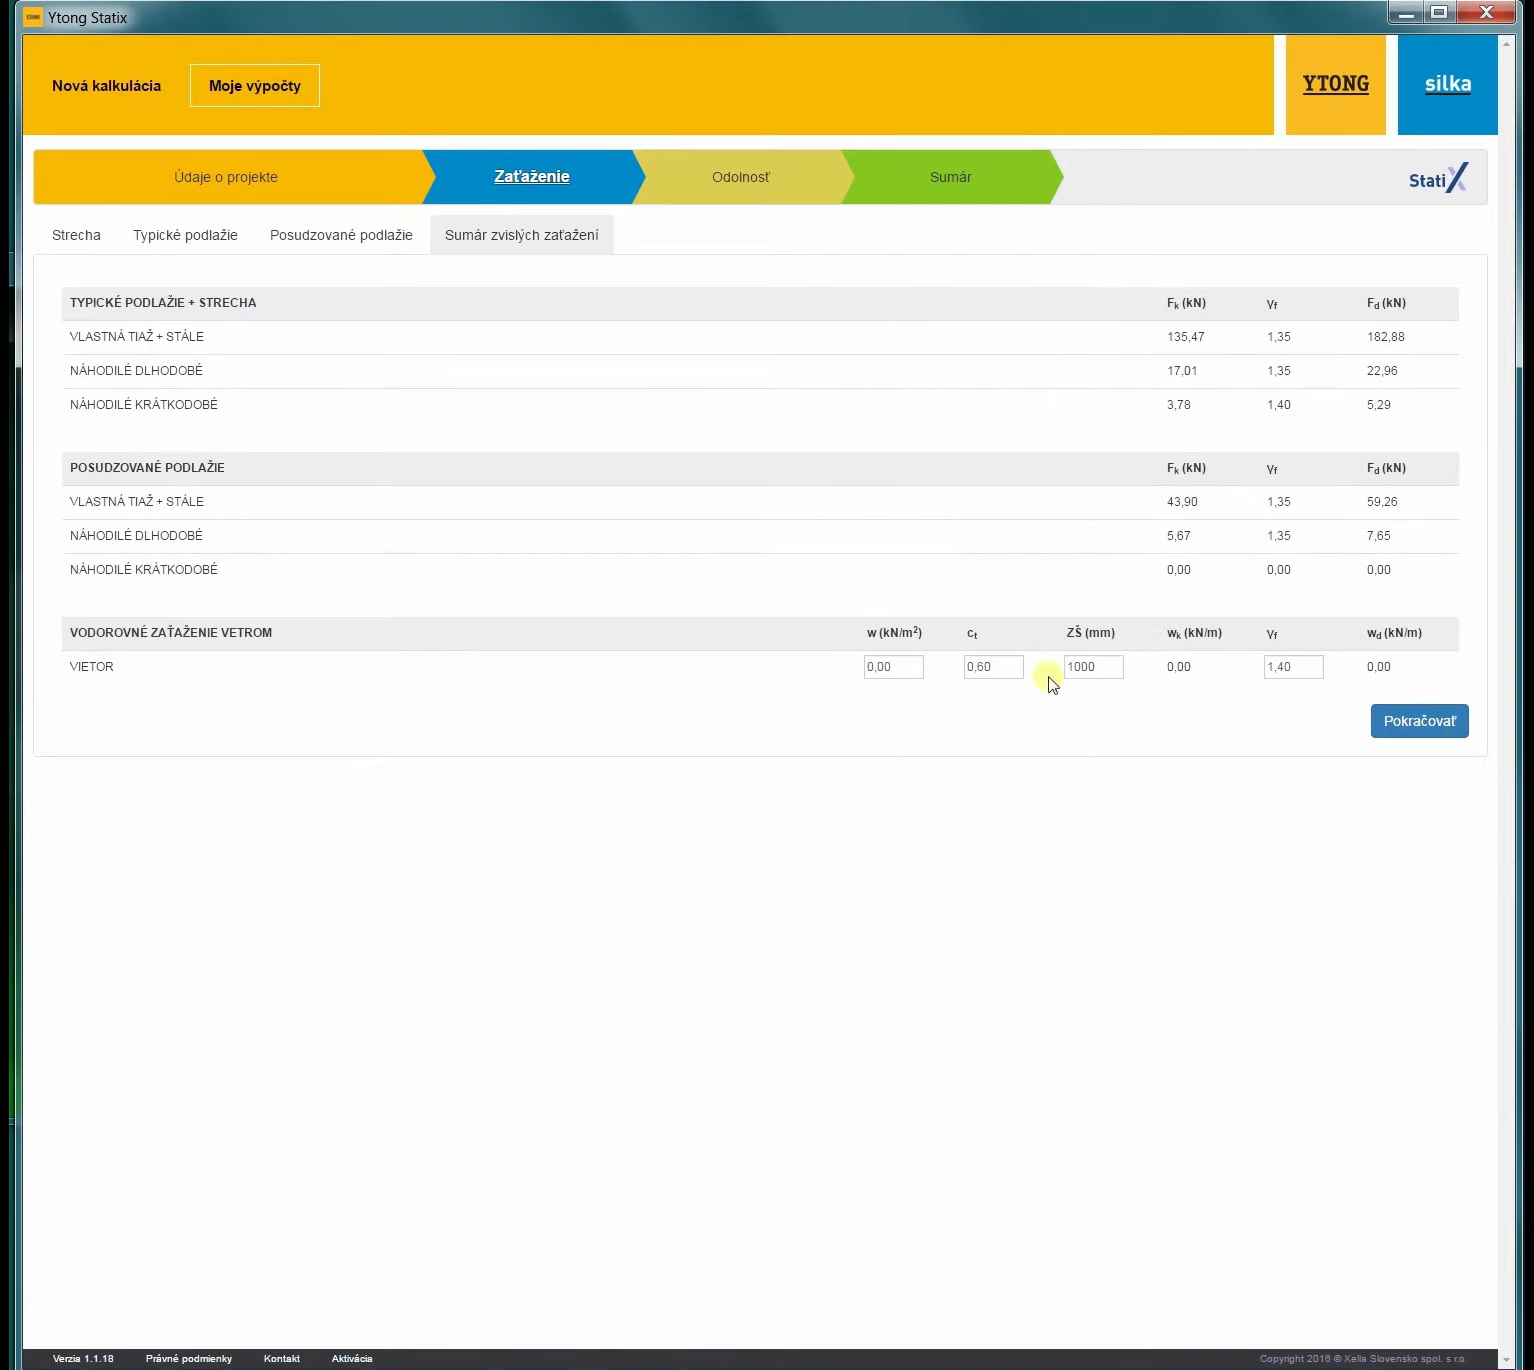
pyautogui.click(1446, 742)
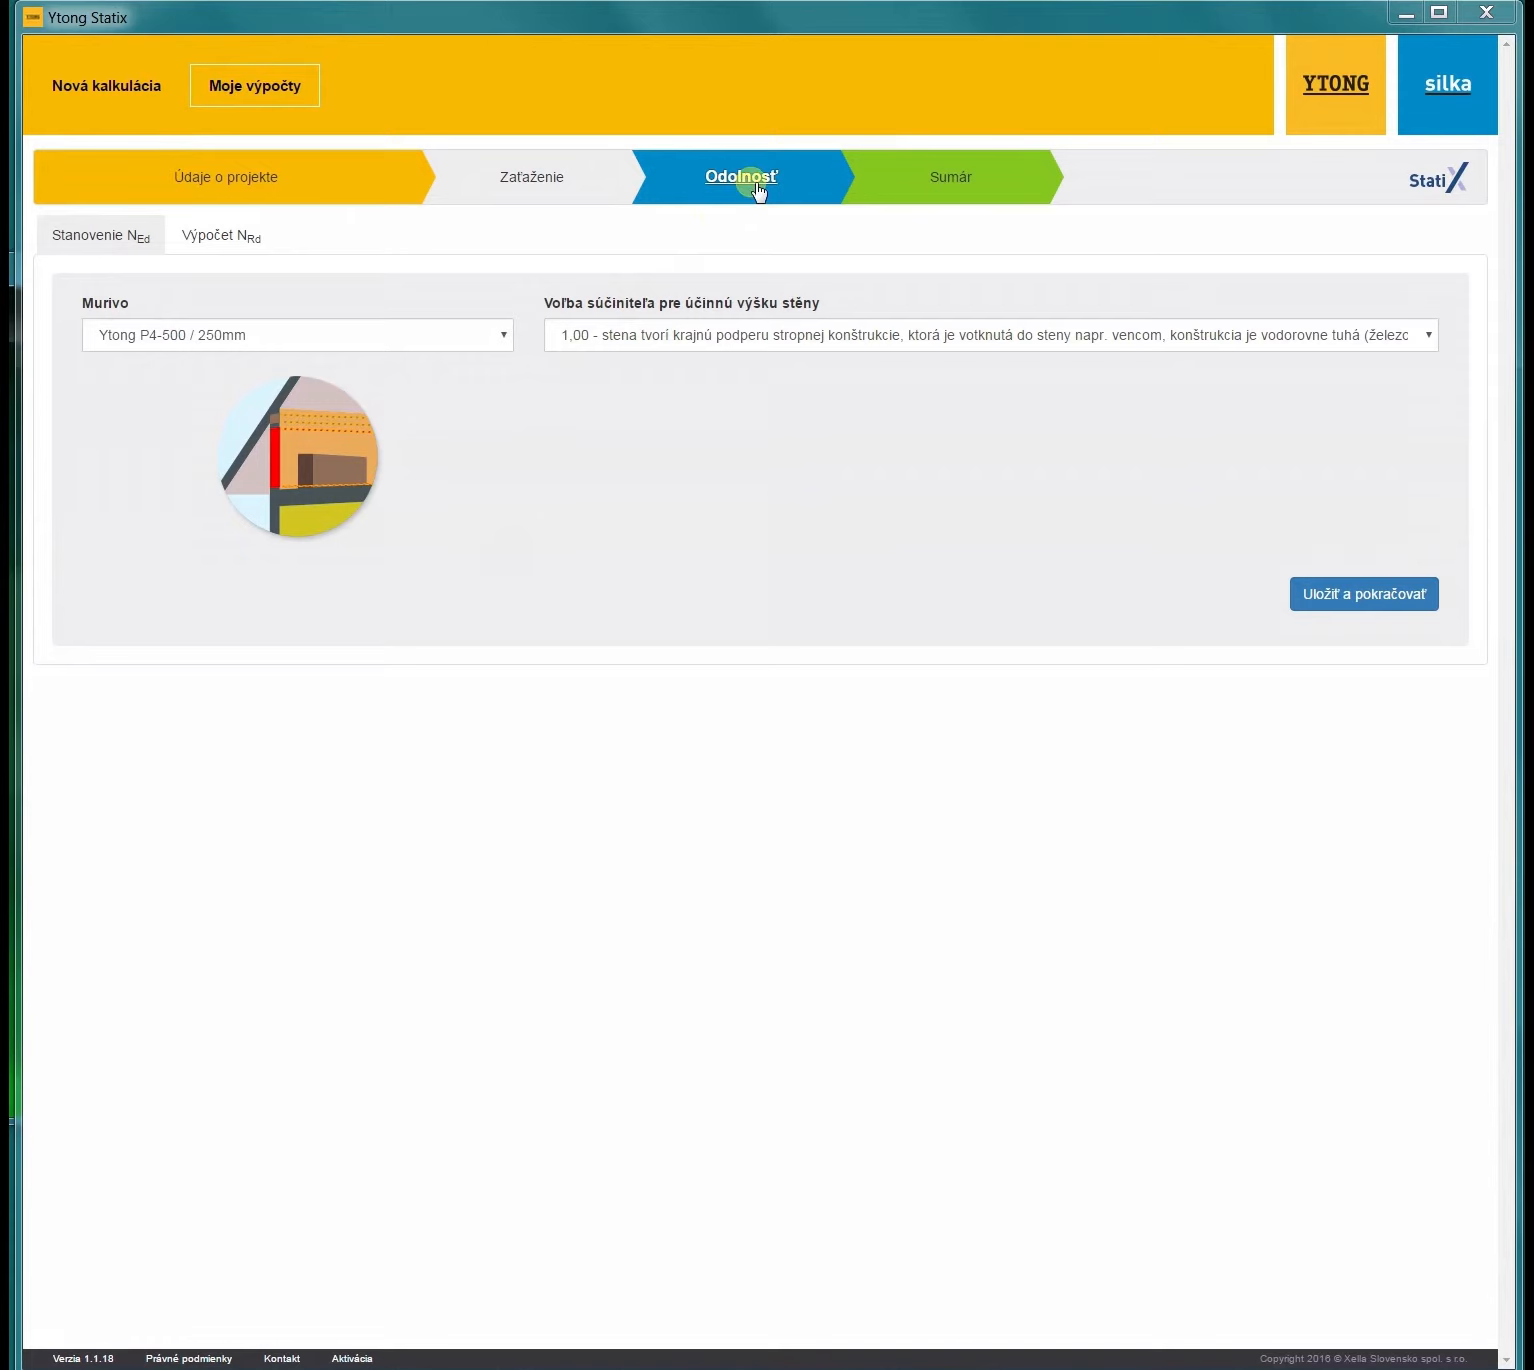
# Step: Choose Ytong P4-500 / 250mm masonry and the 1,00 effective-height coefficient for an end support with a rigid reinforced-concrete floor, and save
pyautogui.click(505, 340)
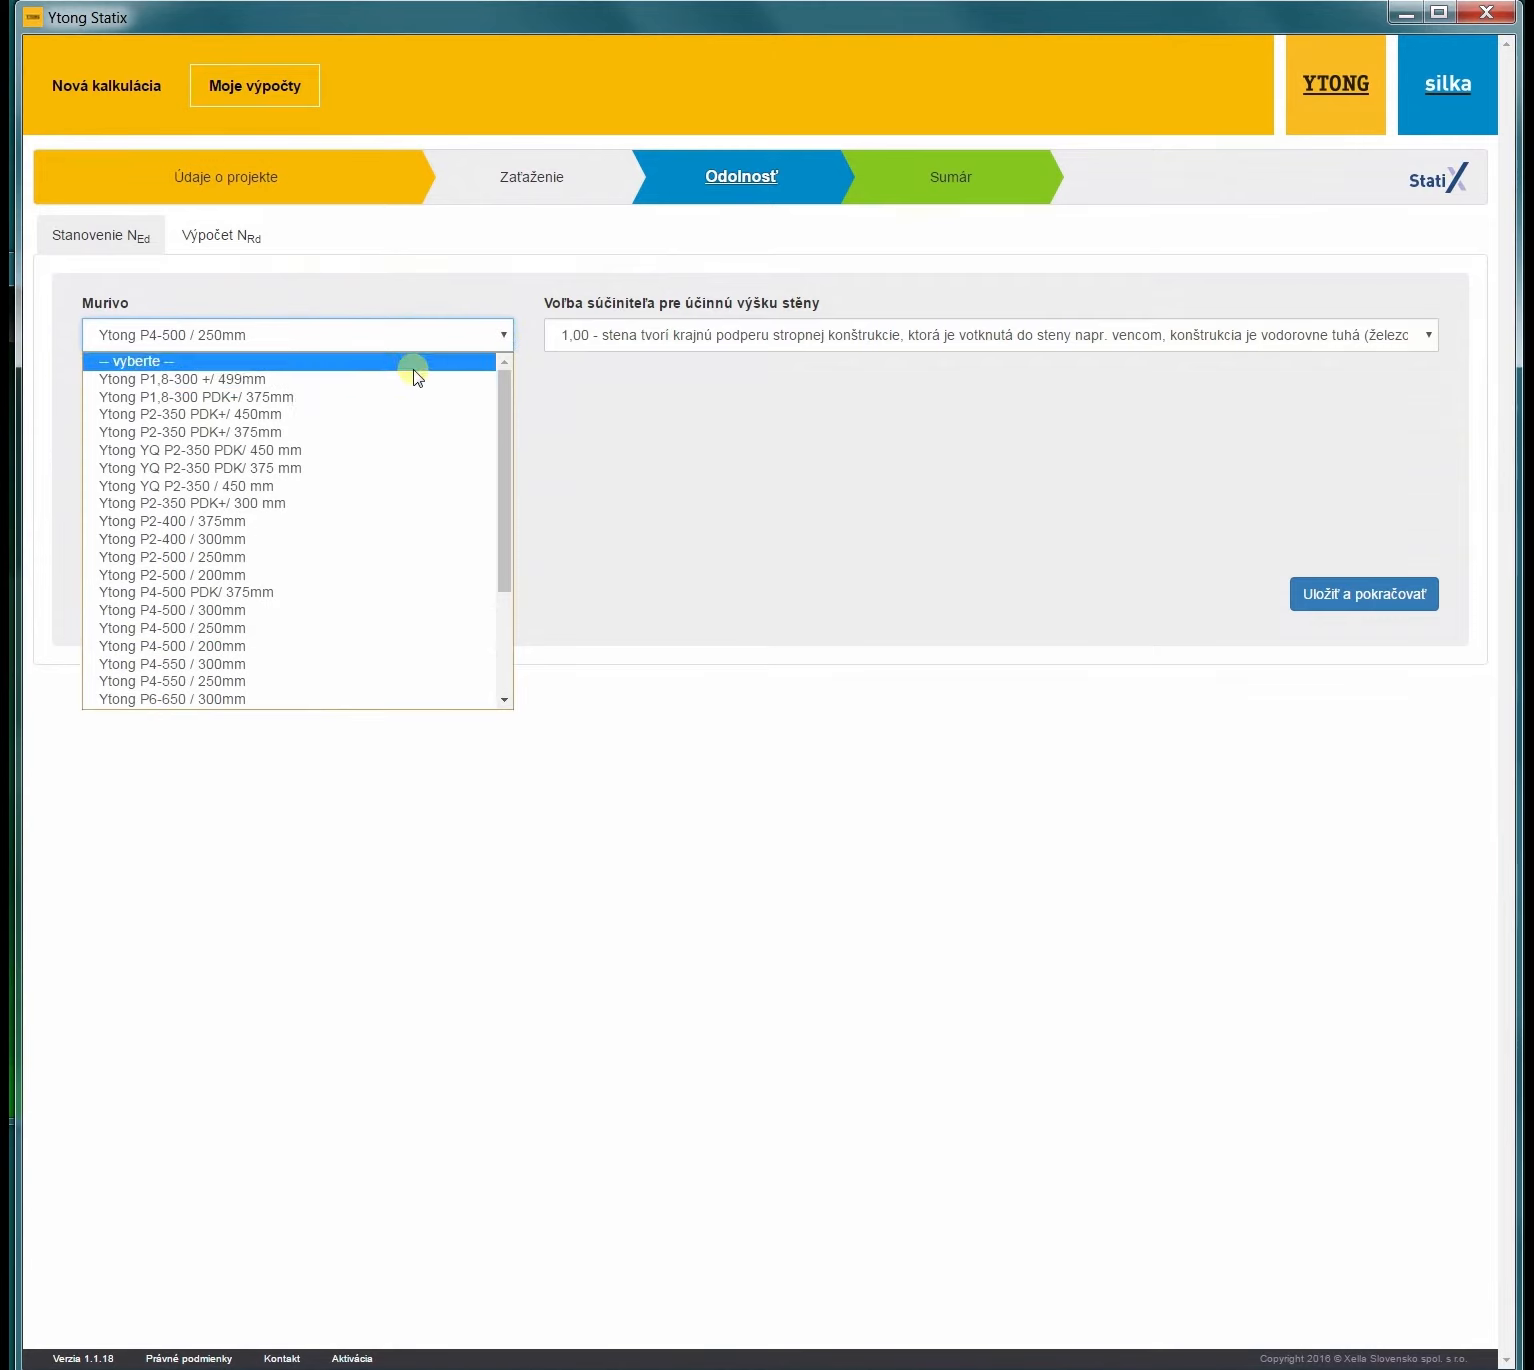
pyautogui.click(345, 630)
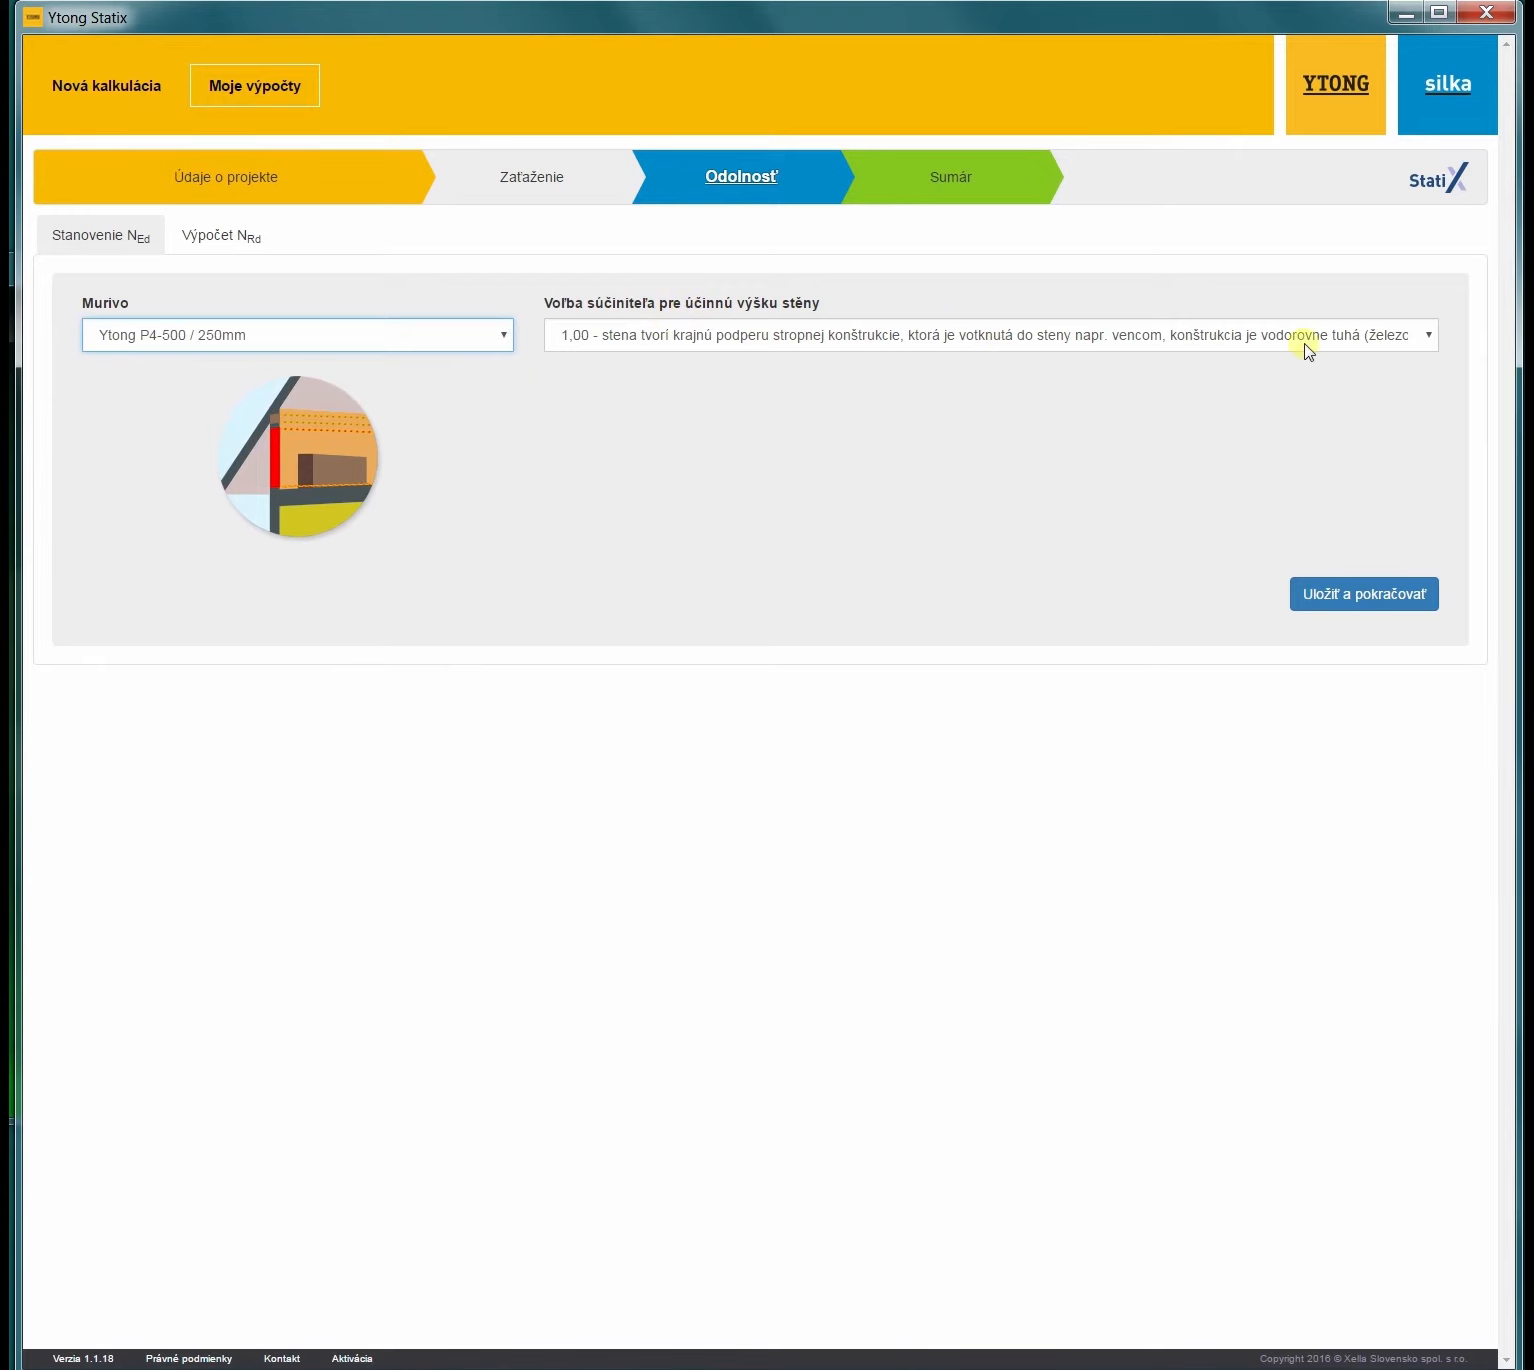
pyautogui.click(1433, 349)
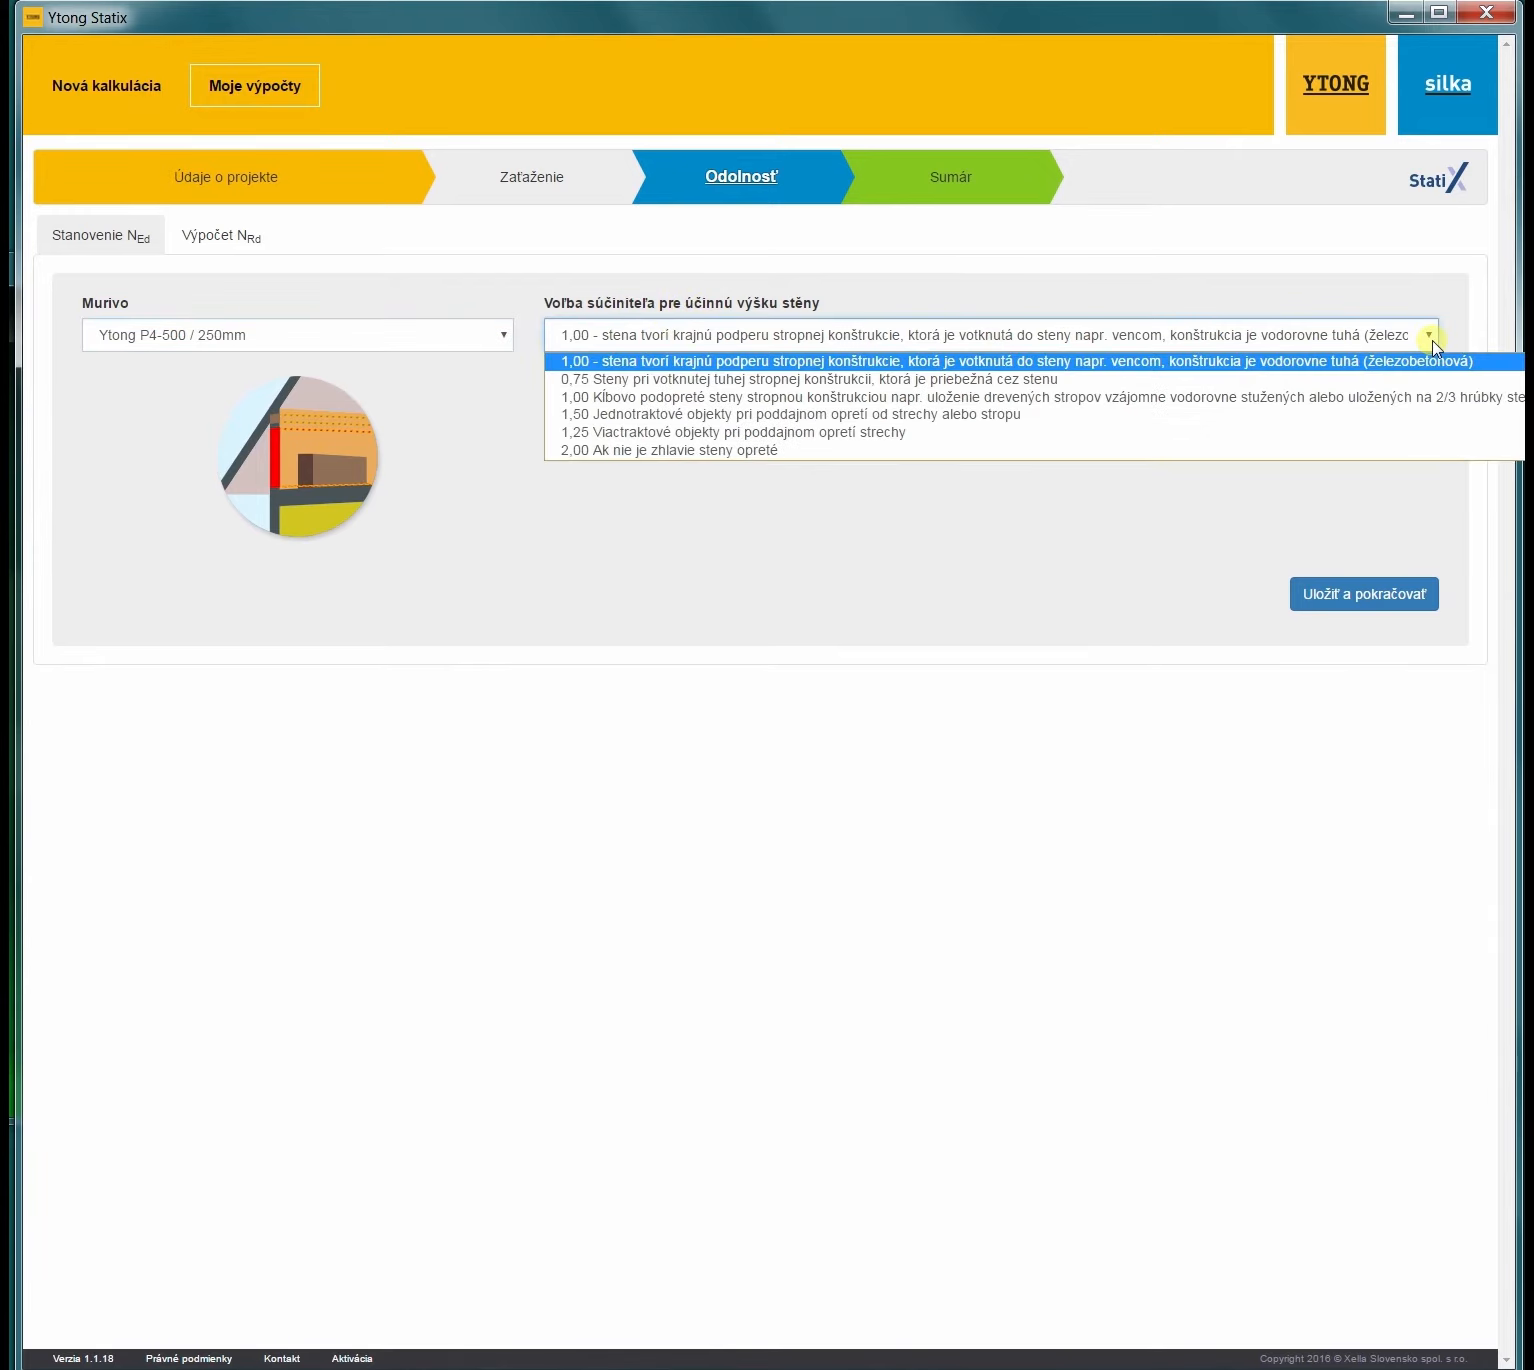
pyautogui.click(1253, 366)
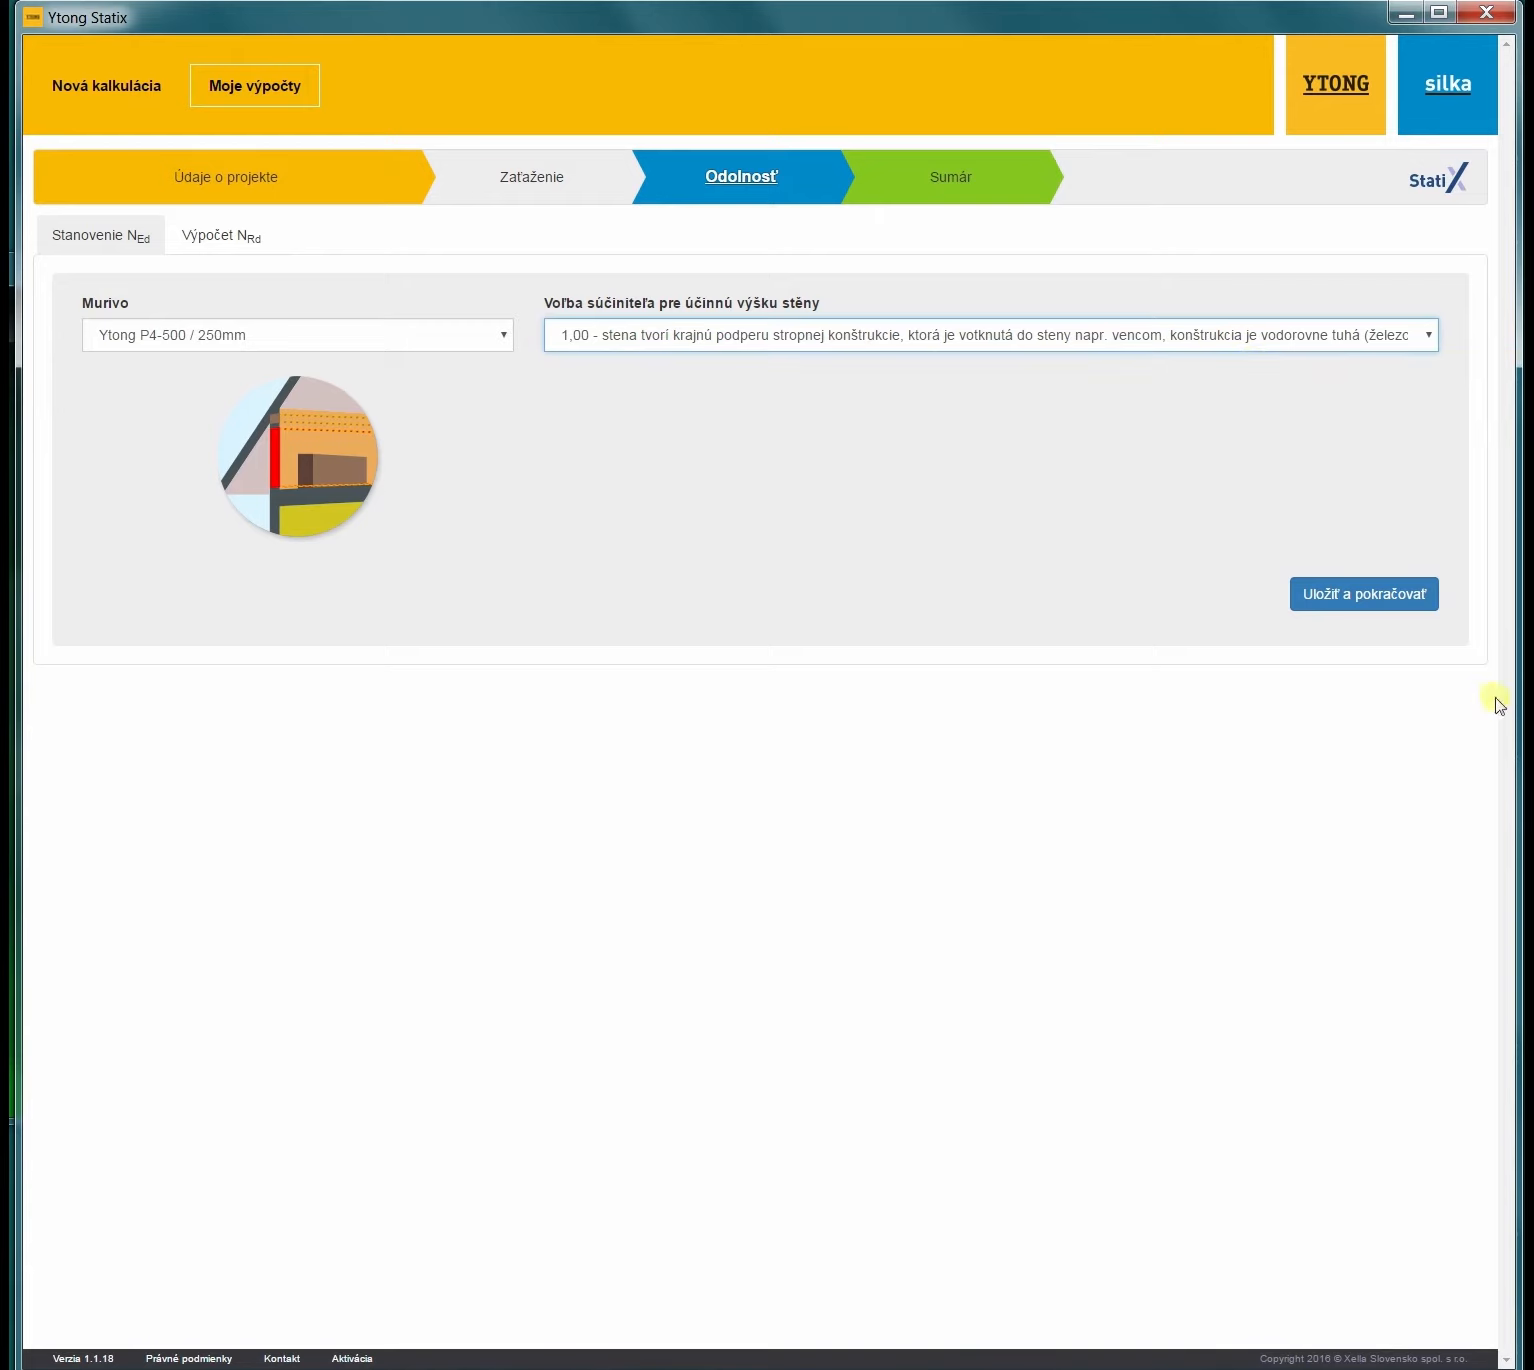
pyautogui.click(1352, 594)
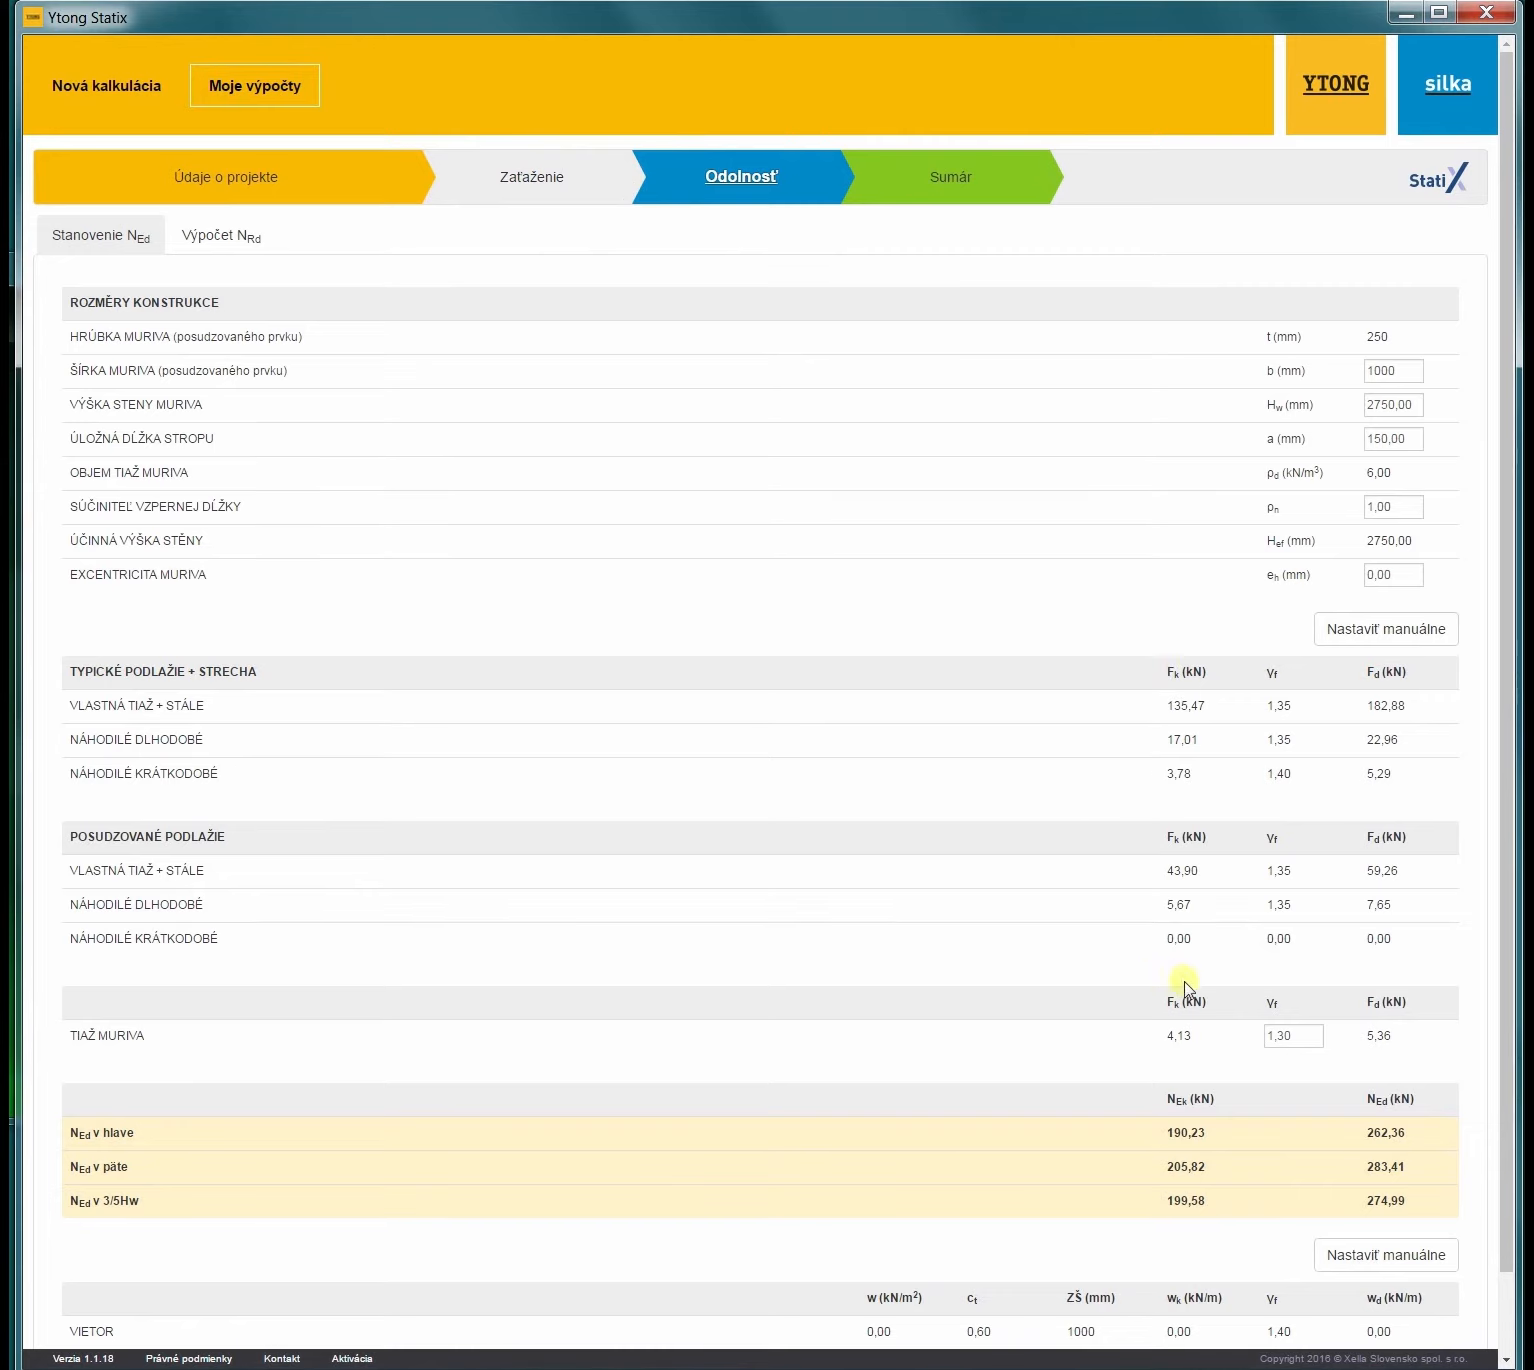
# Step: Check the manual entry options for the vertical and wind loads, restore the calculated values, and continue to the NRd calculation
pyautogui.click(1412, 644)
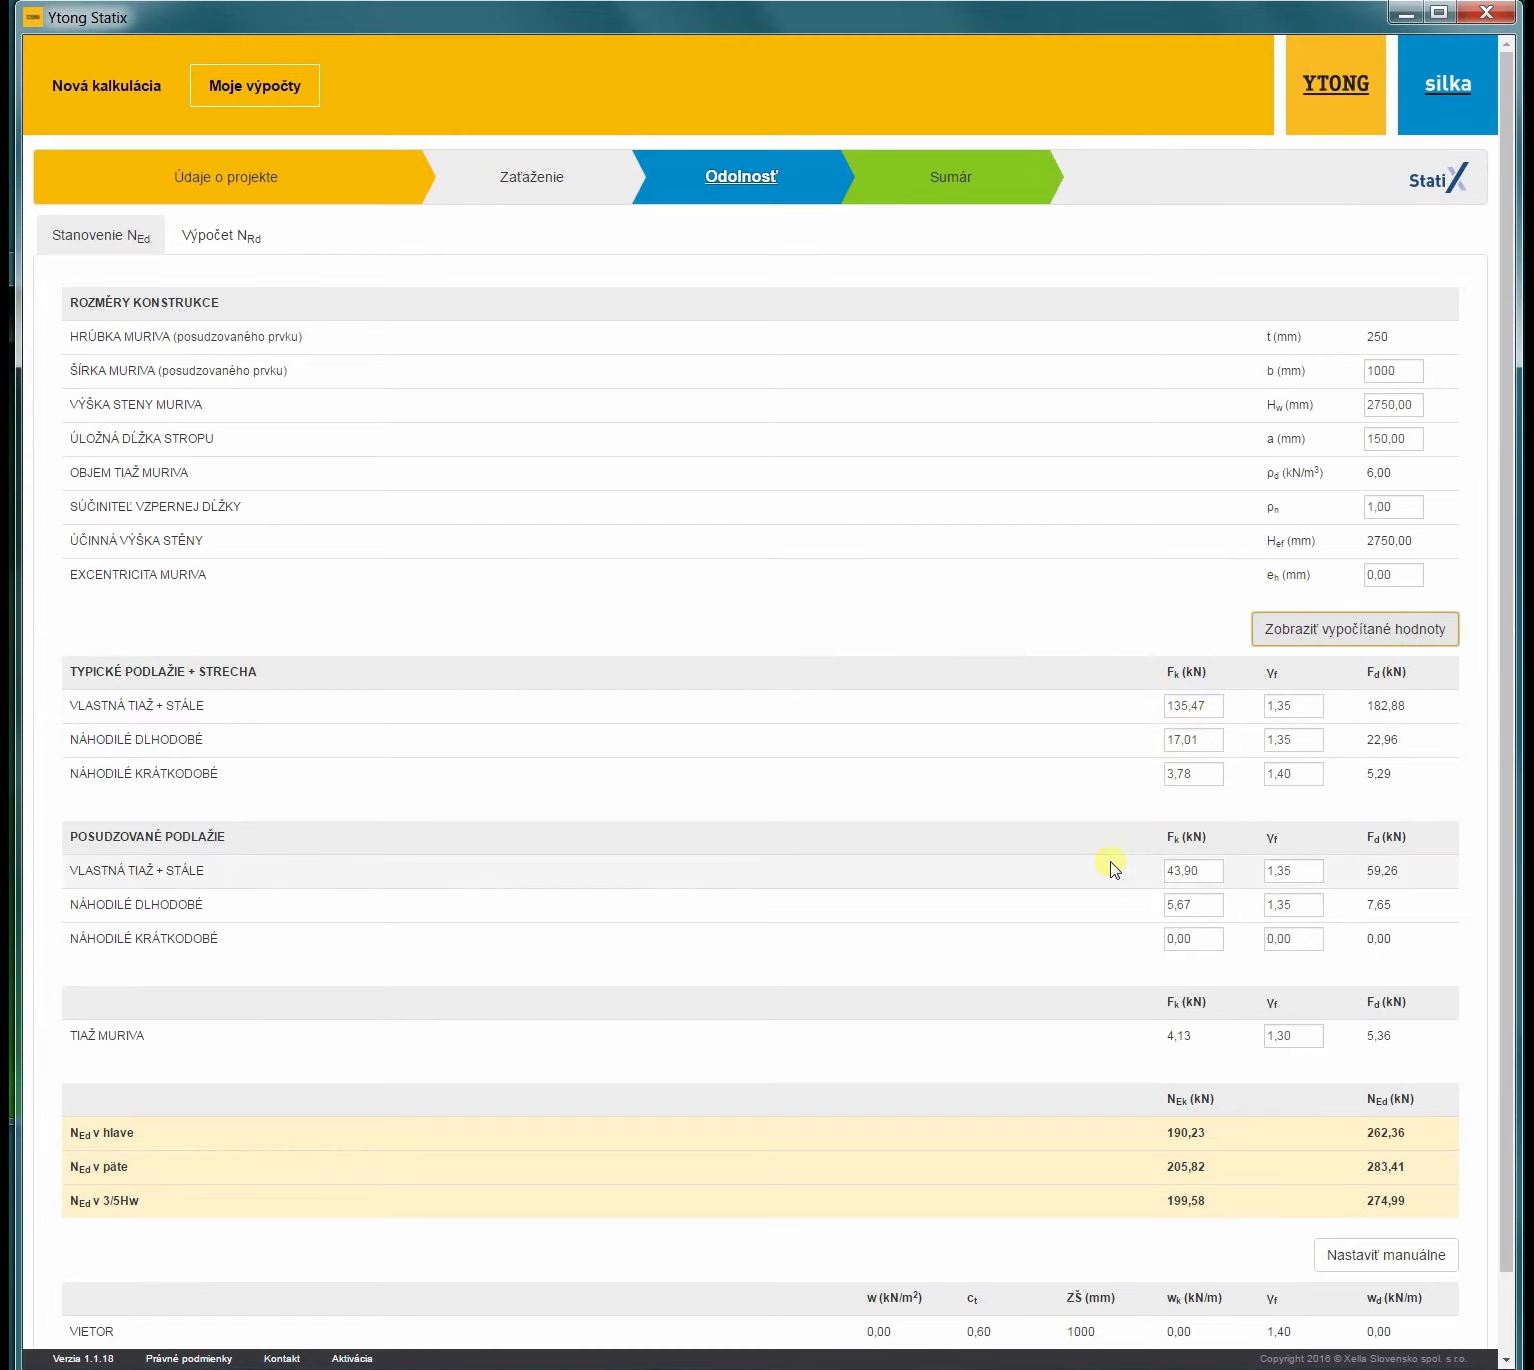
pyautogui.click(1388, 628)
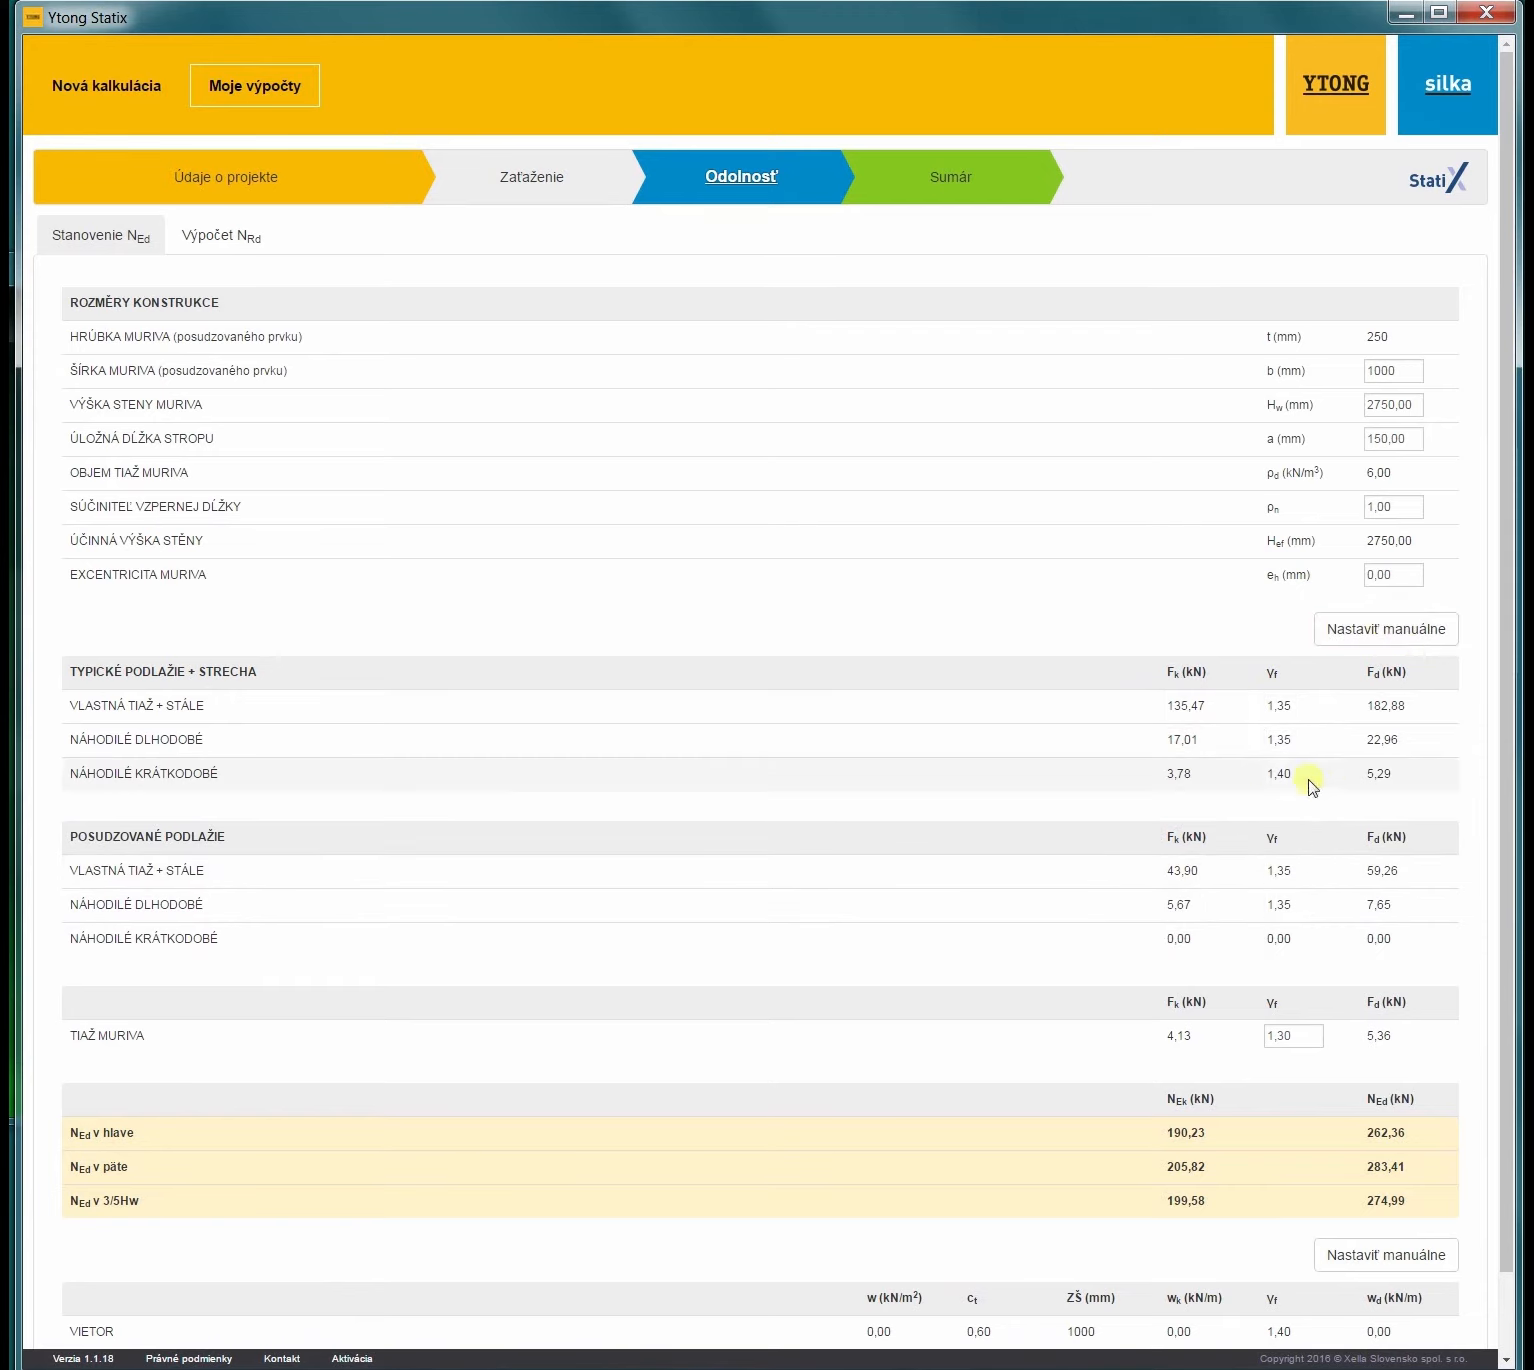
pyautogui.scroll(-2, 1290, 779)
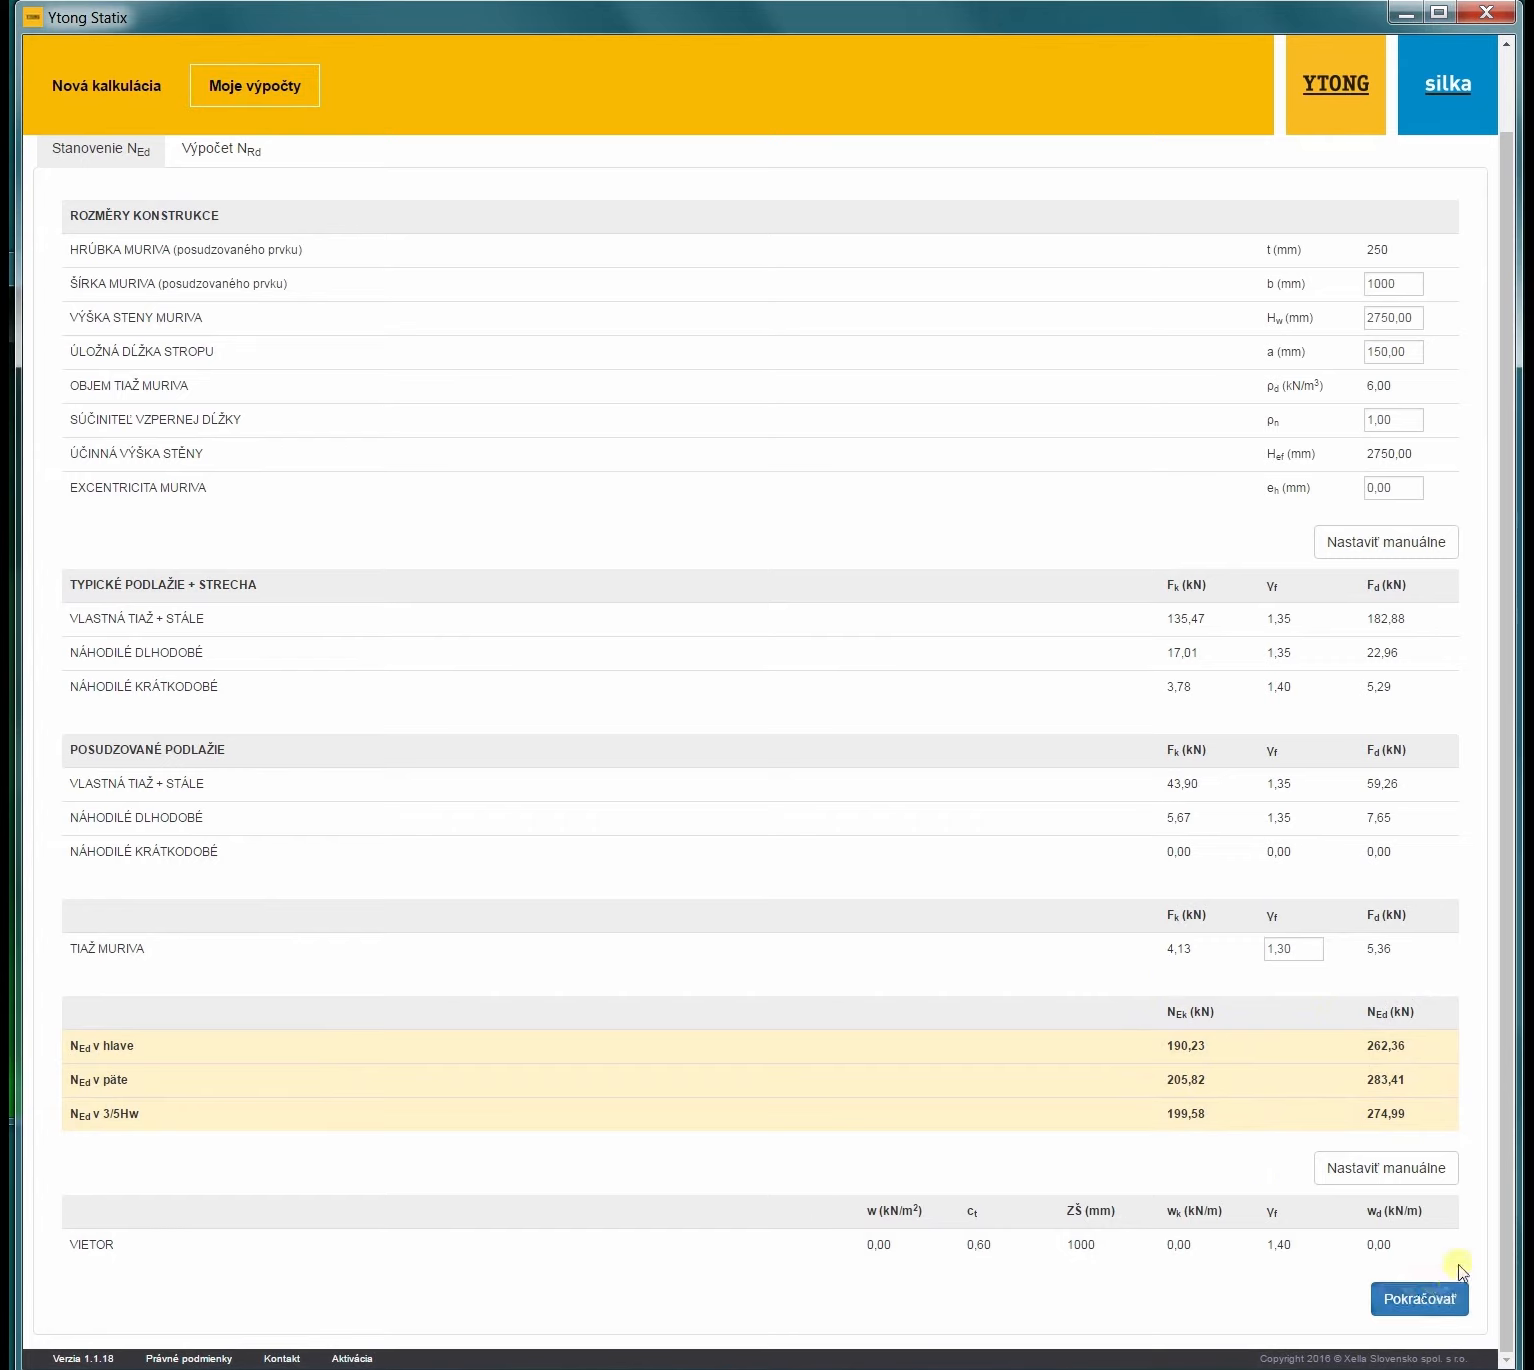
pyautogui.click(1405, 1168)
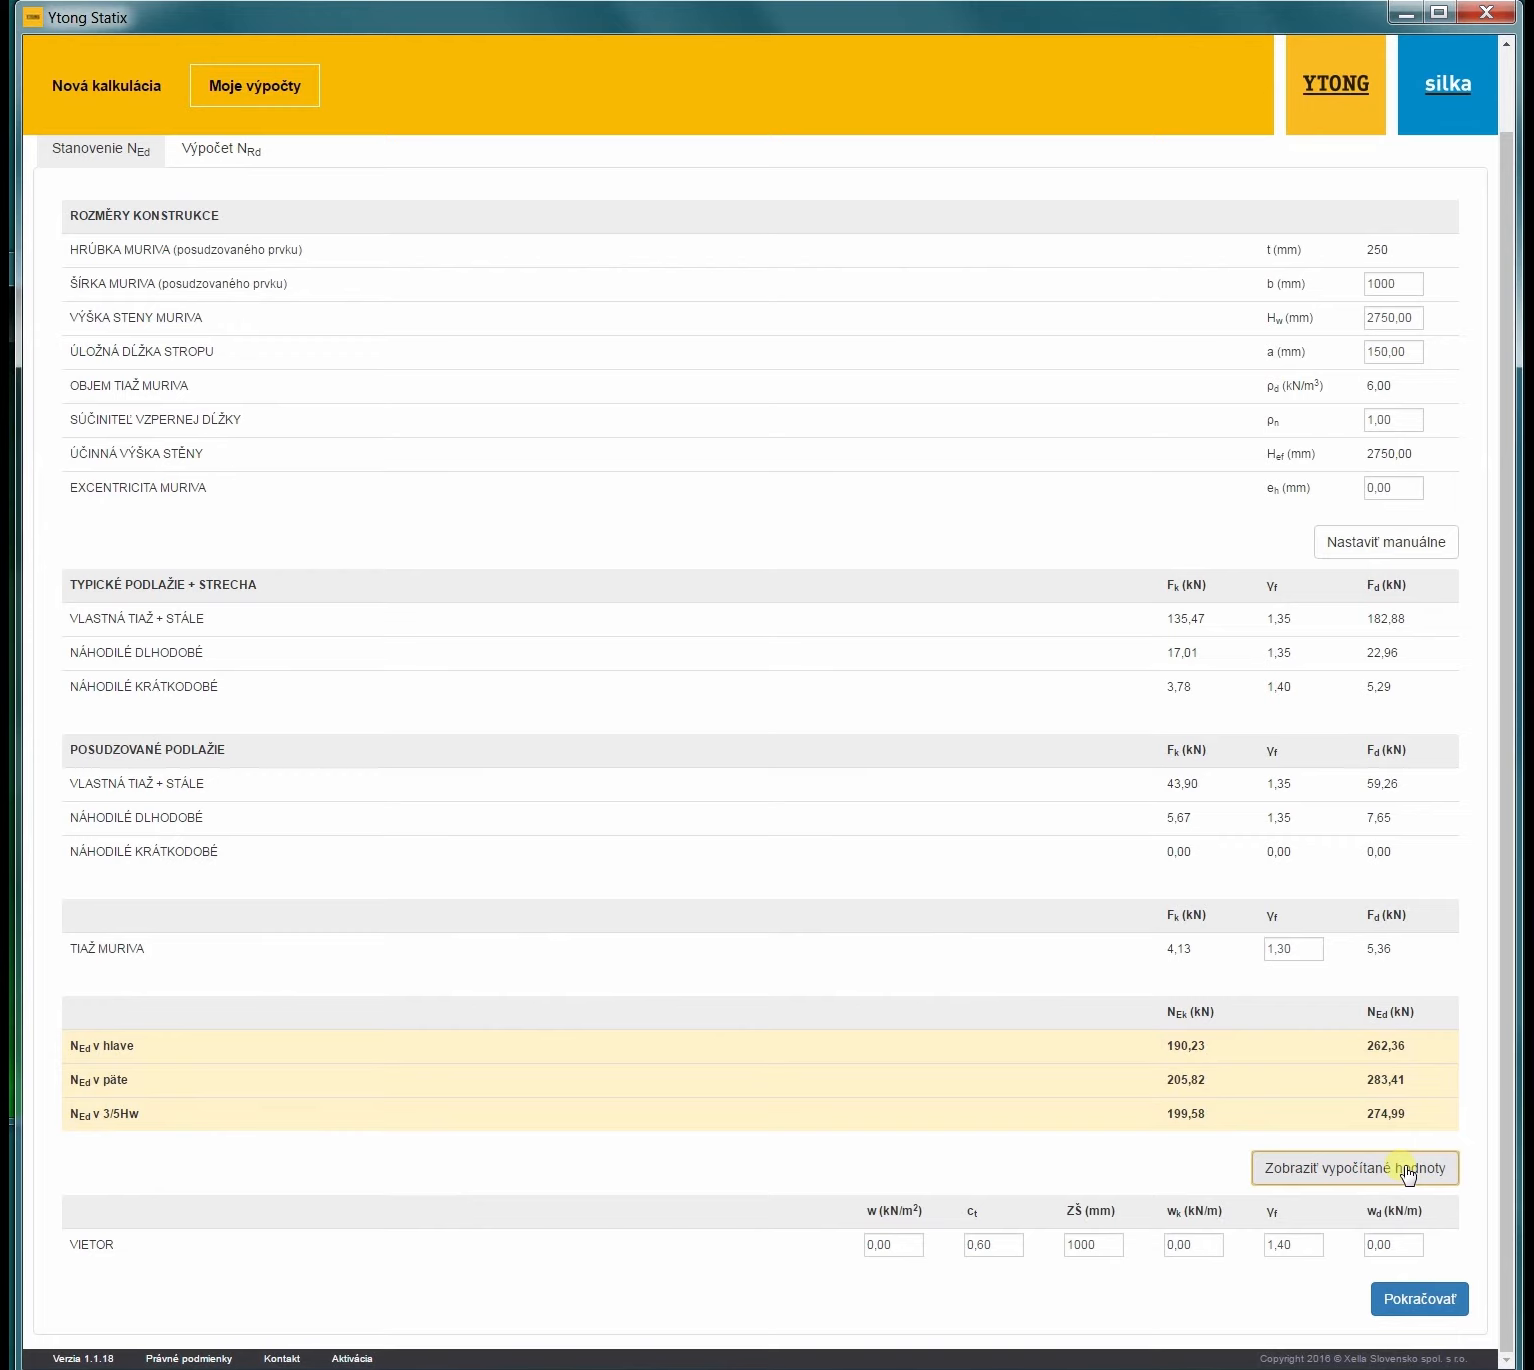
pyautogui.click(1407, 1170)
pyautogui.click(1450, 1300)
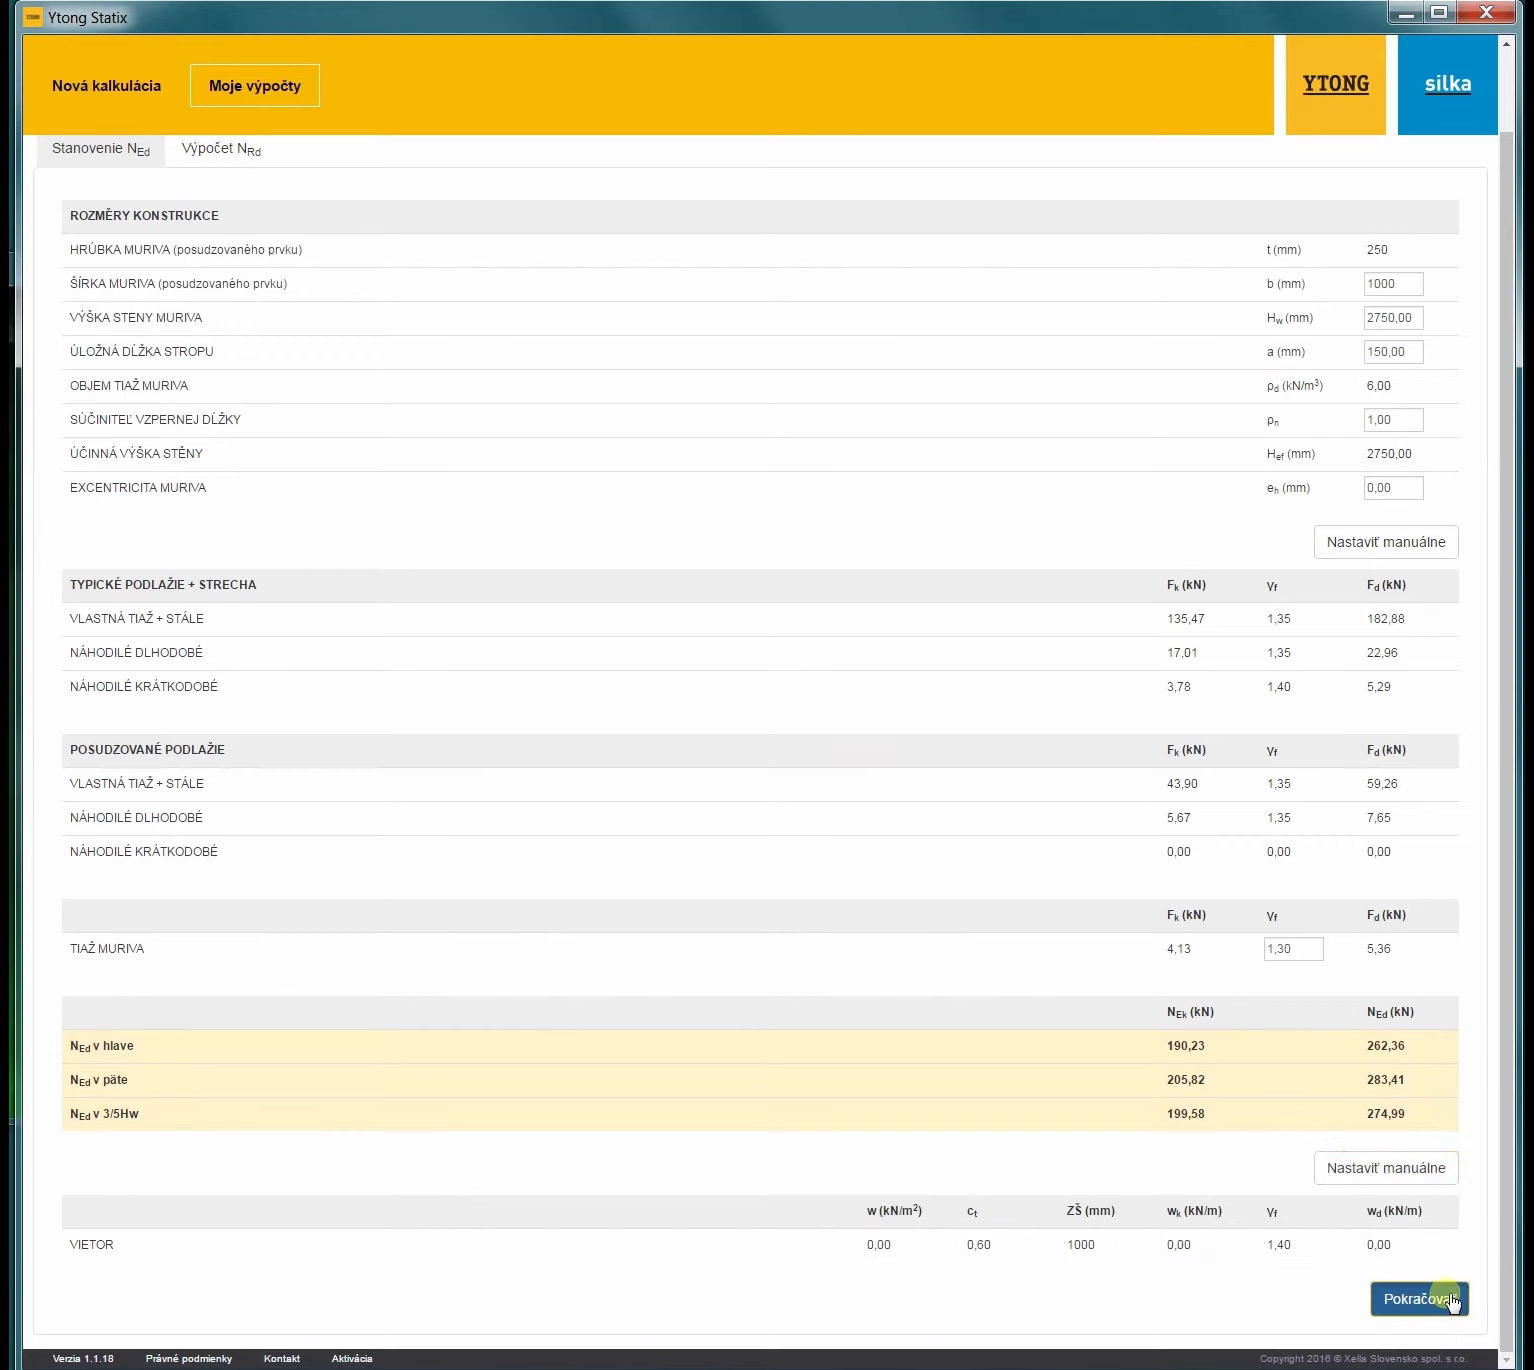
# Step: Review the NRd eccentricities, buckling coefficients, mortar strength and masonry assessment for both joint types, and continue to the summary
pyautogui.scroll(1, 828, 708)
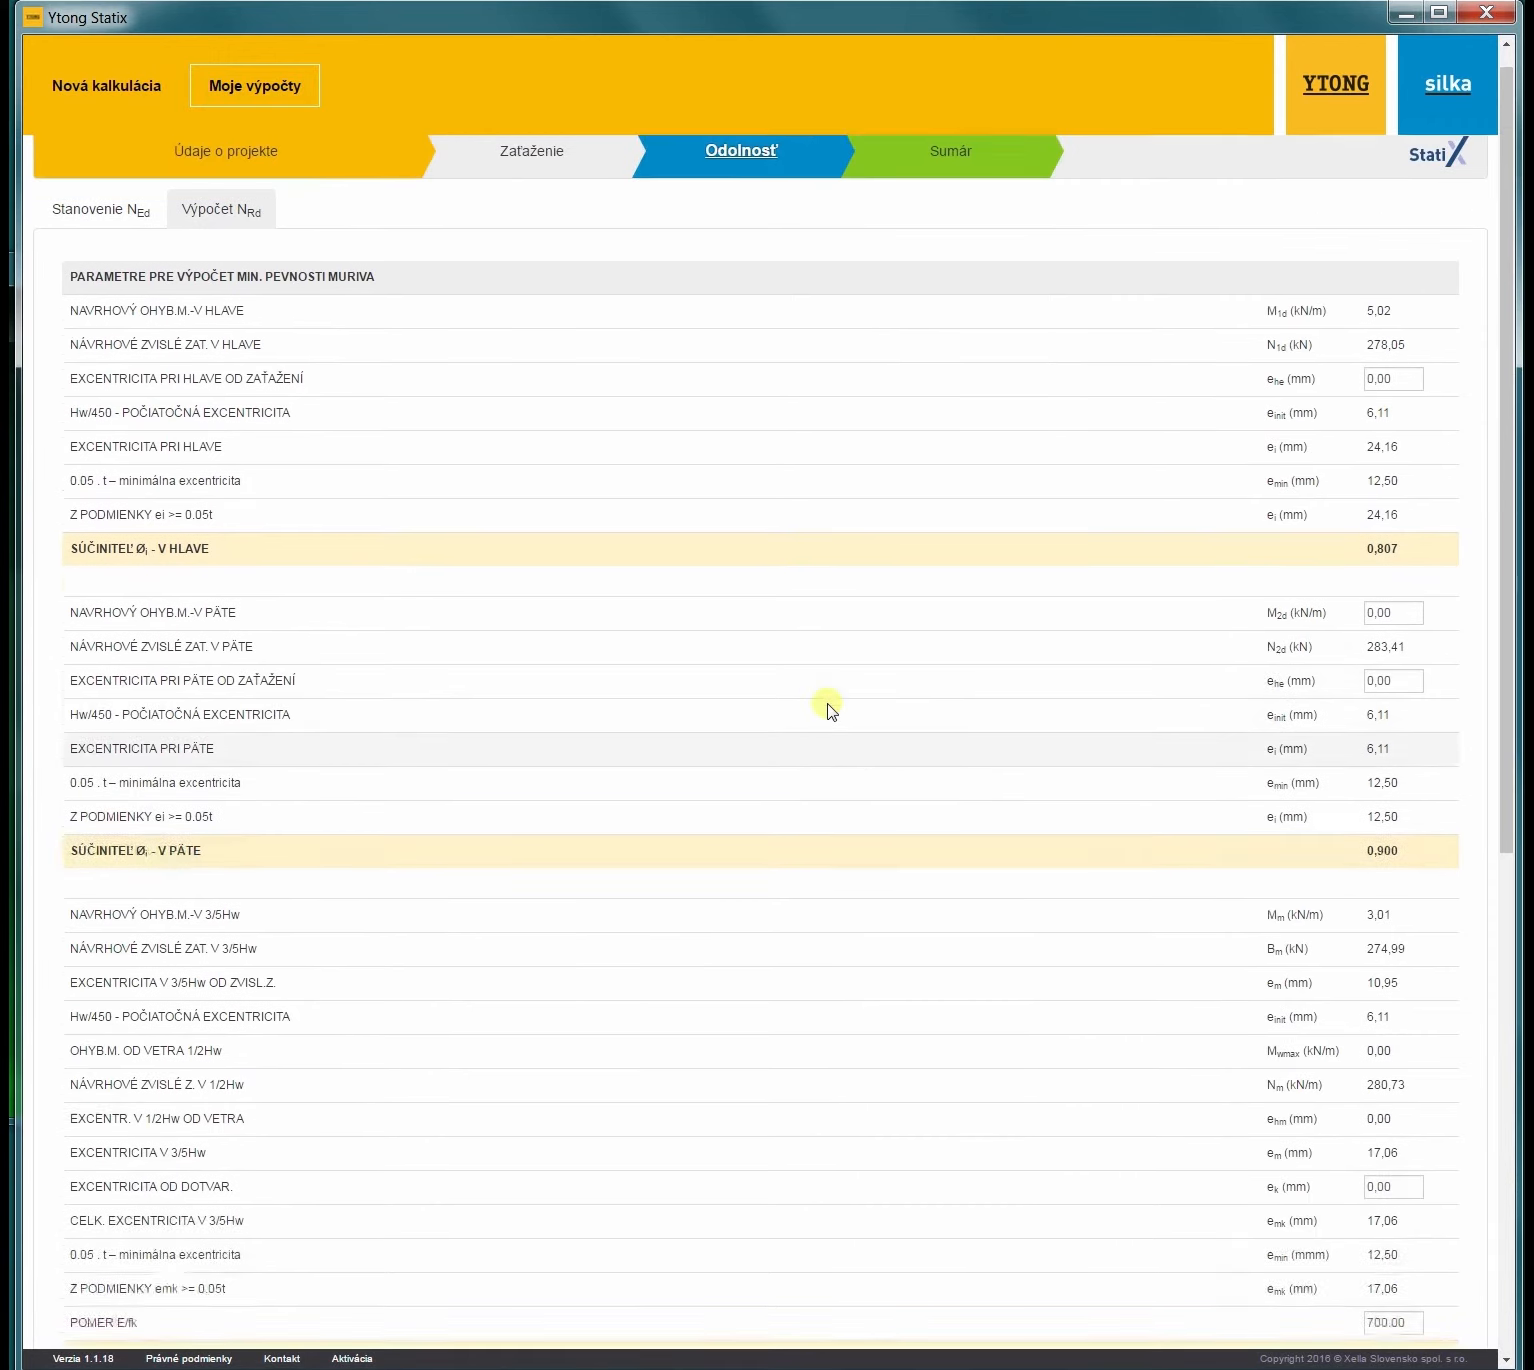
pyautogui.scroll(1, 828, 708)
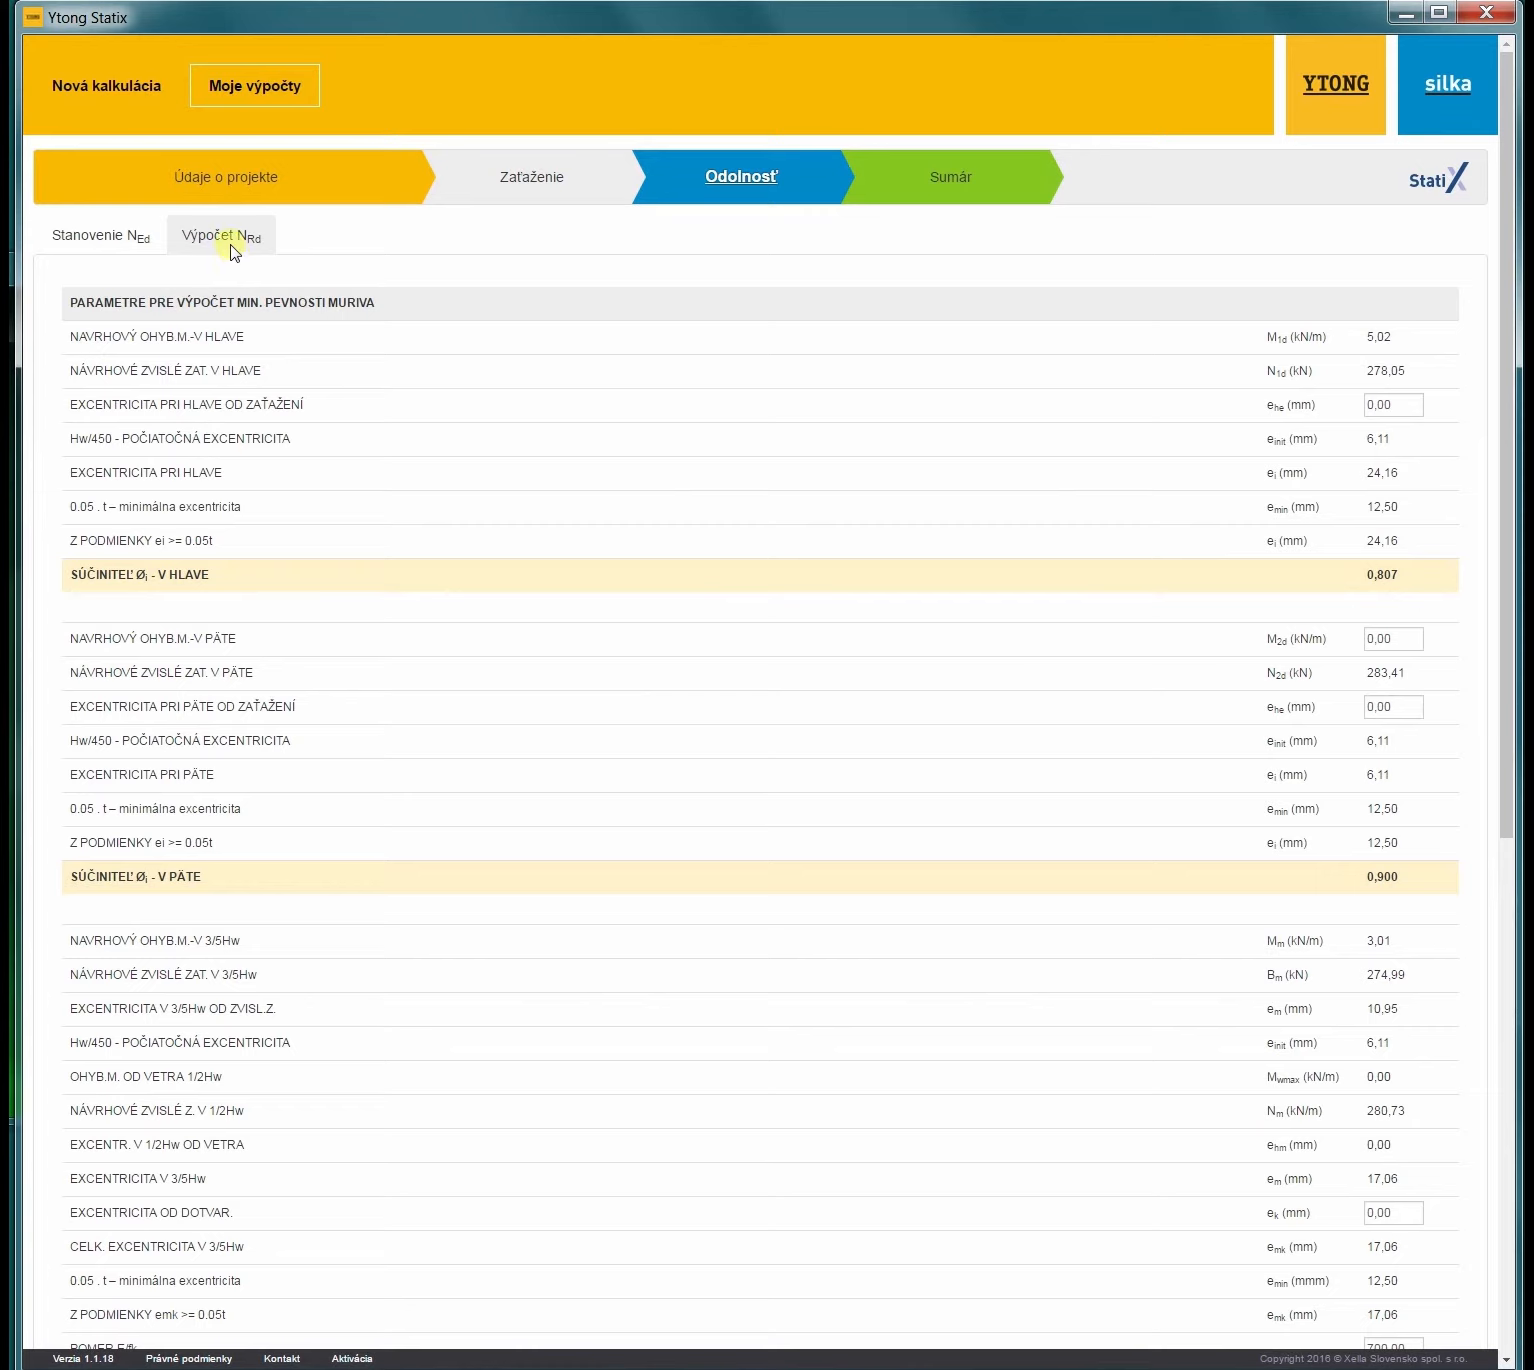
pyautogui.click(684, 187)
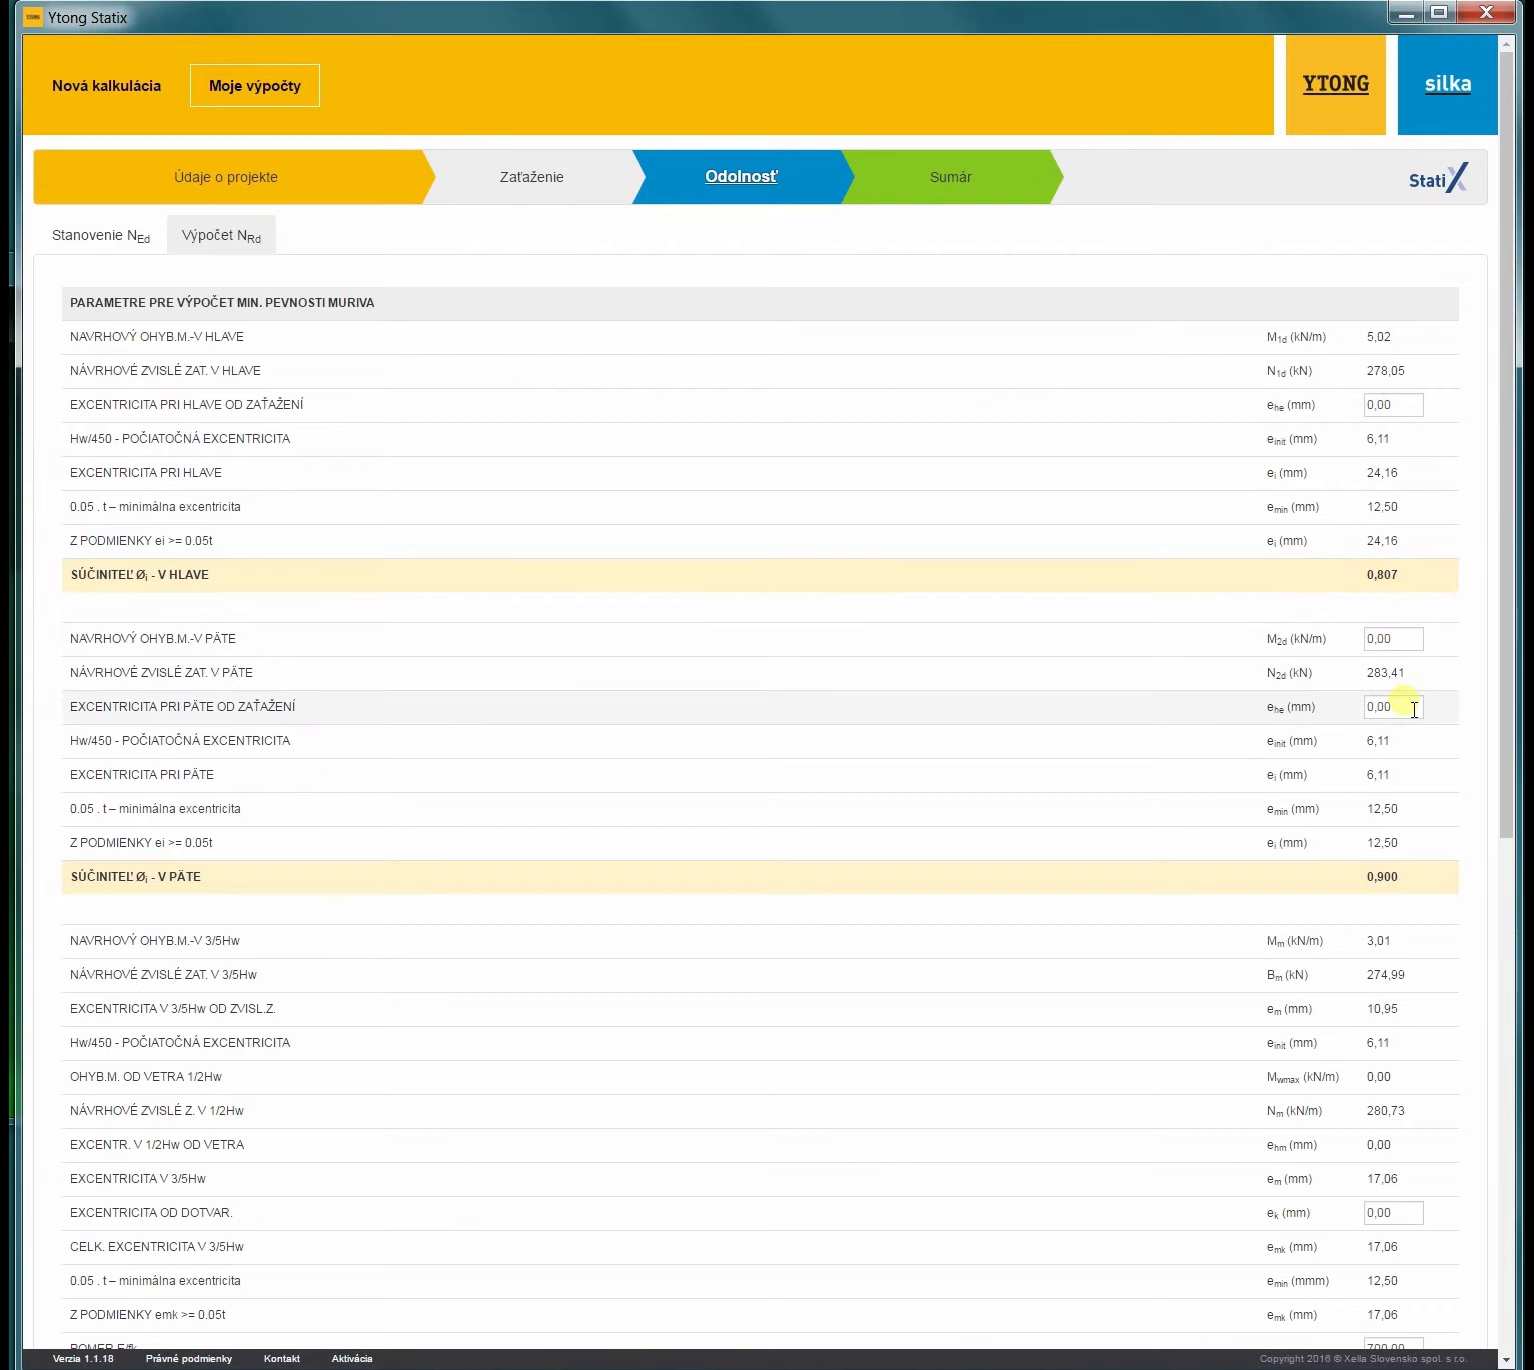
pyautogui.scroll(-4, 1414, 709)
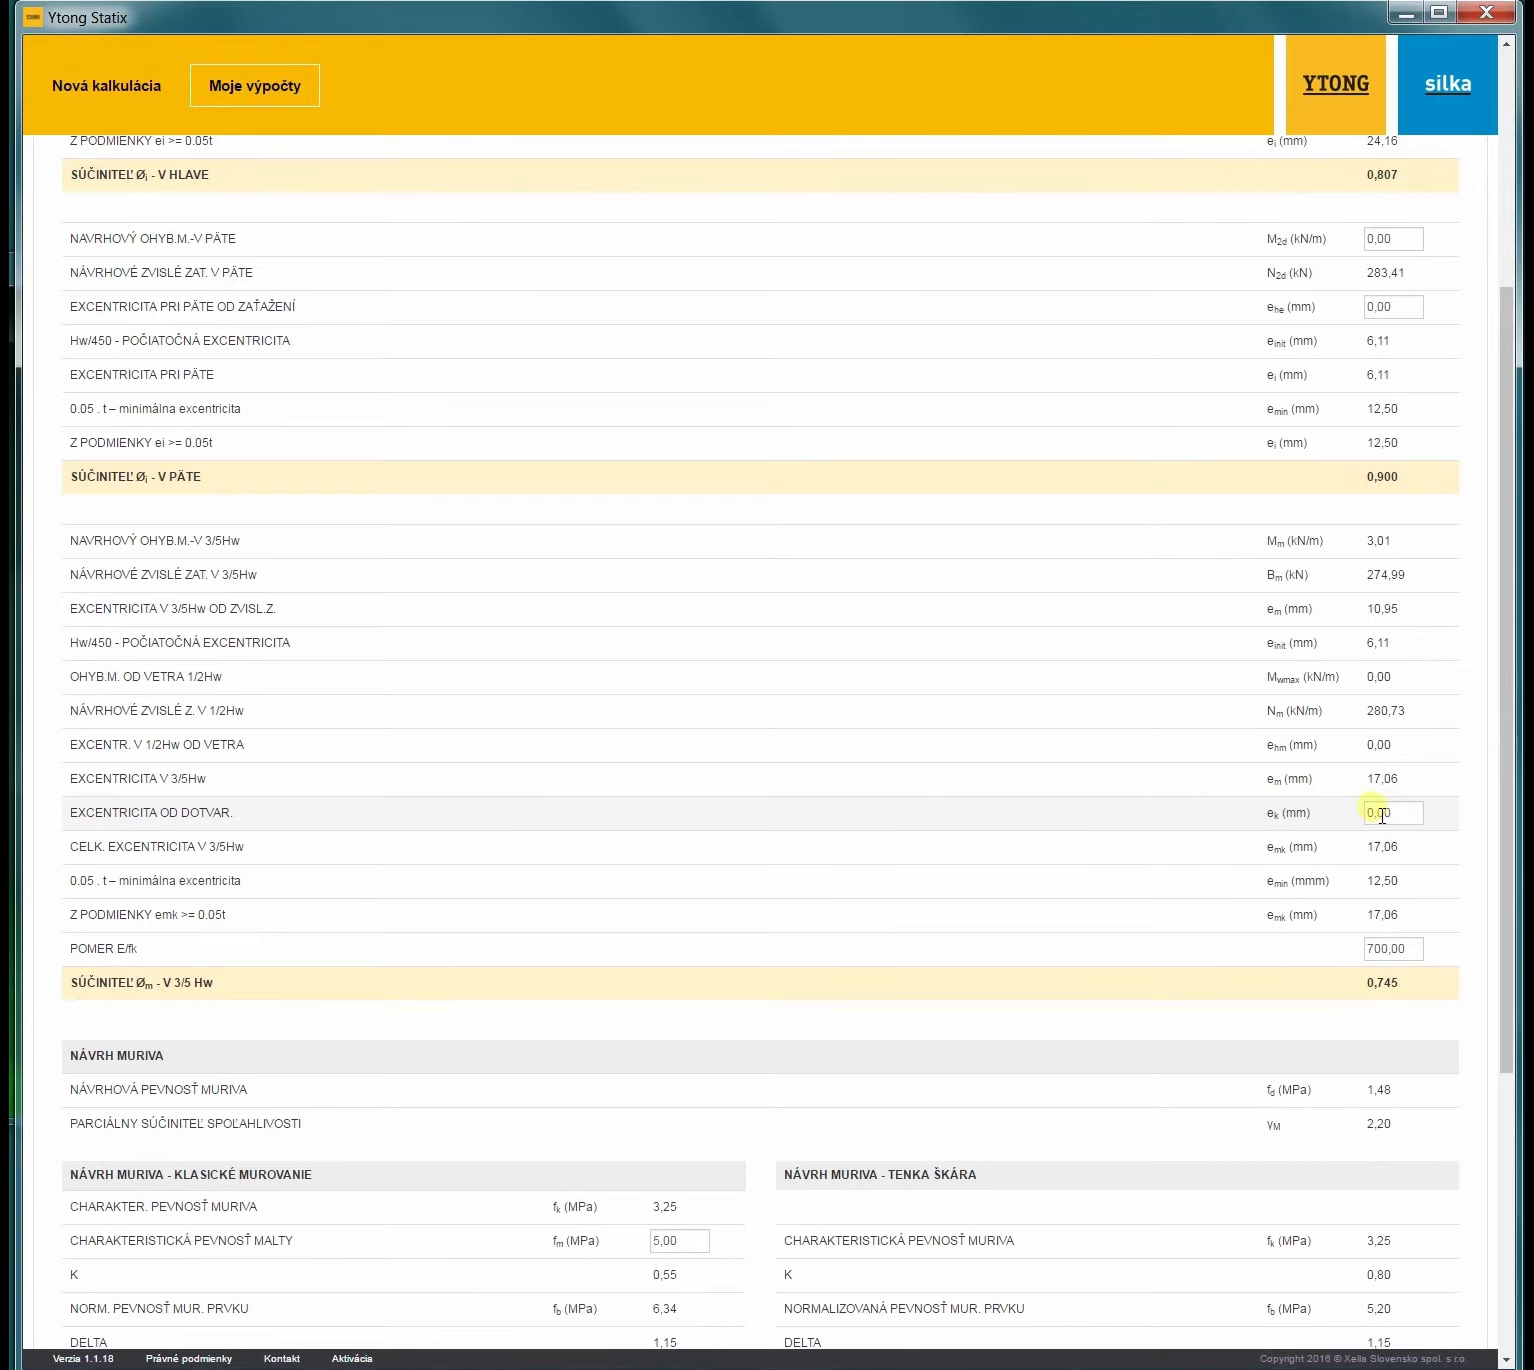
pyautogui.scroll(-5, 1381, 815)
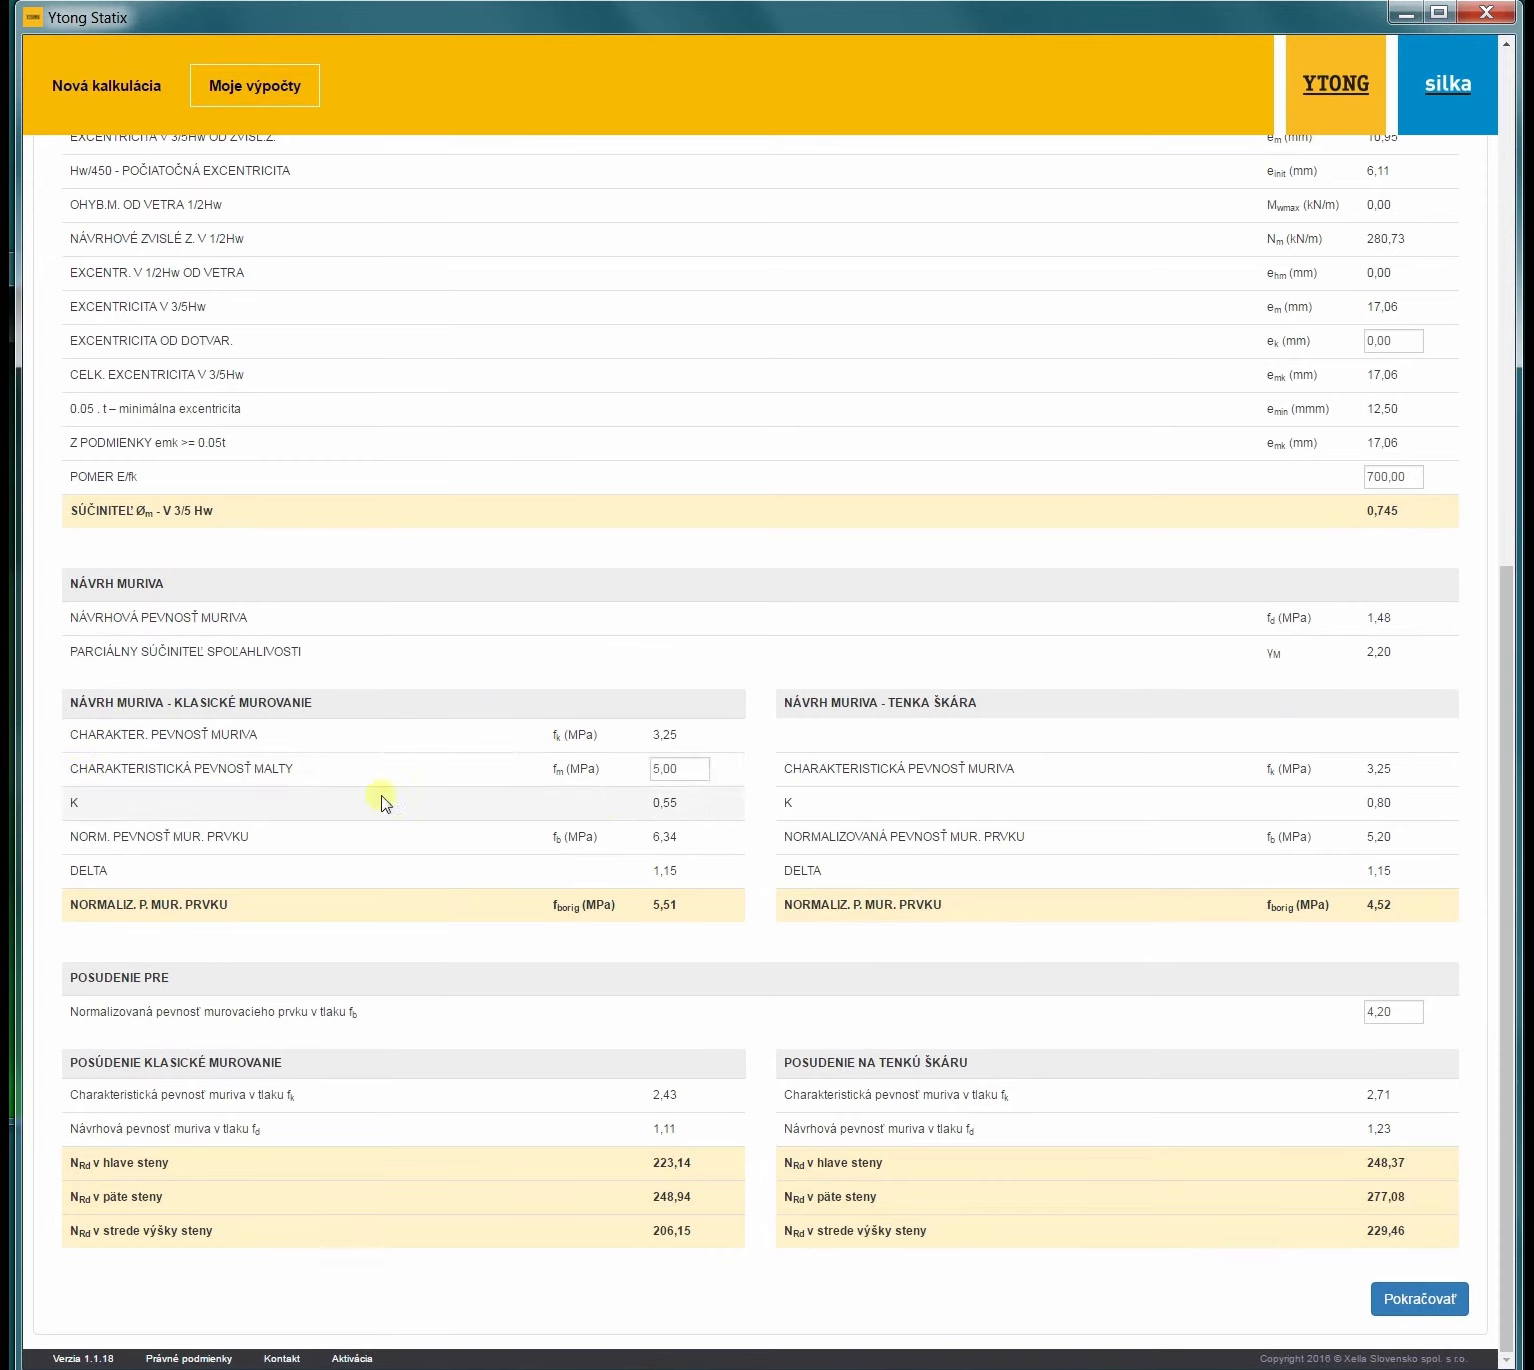
pyautogui.click(668, 778)
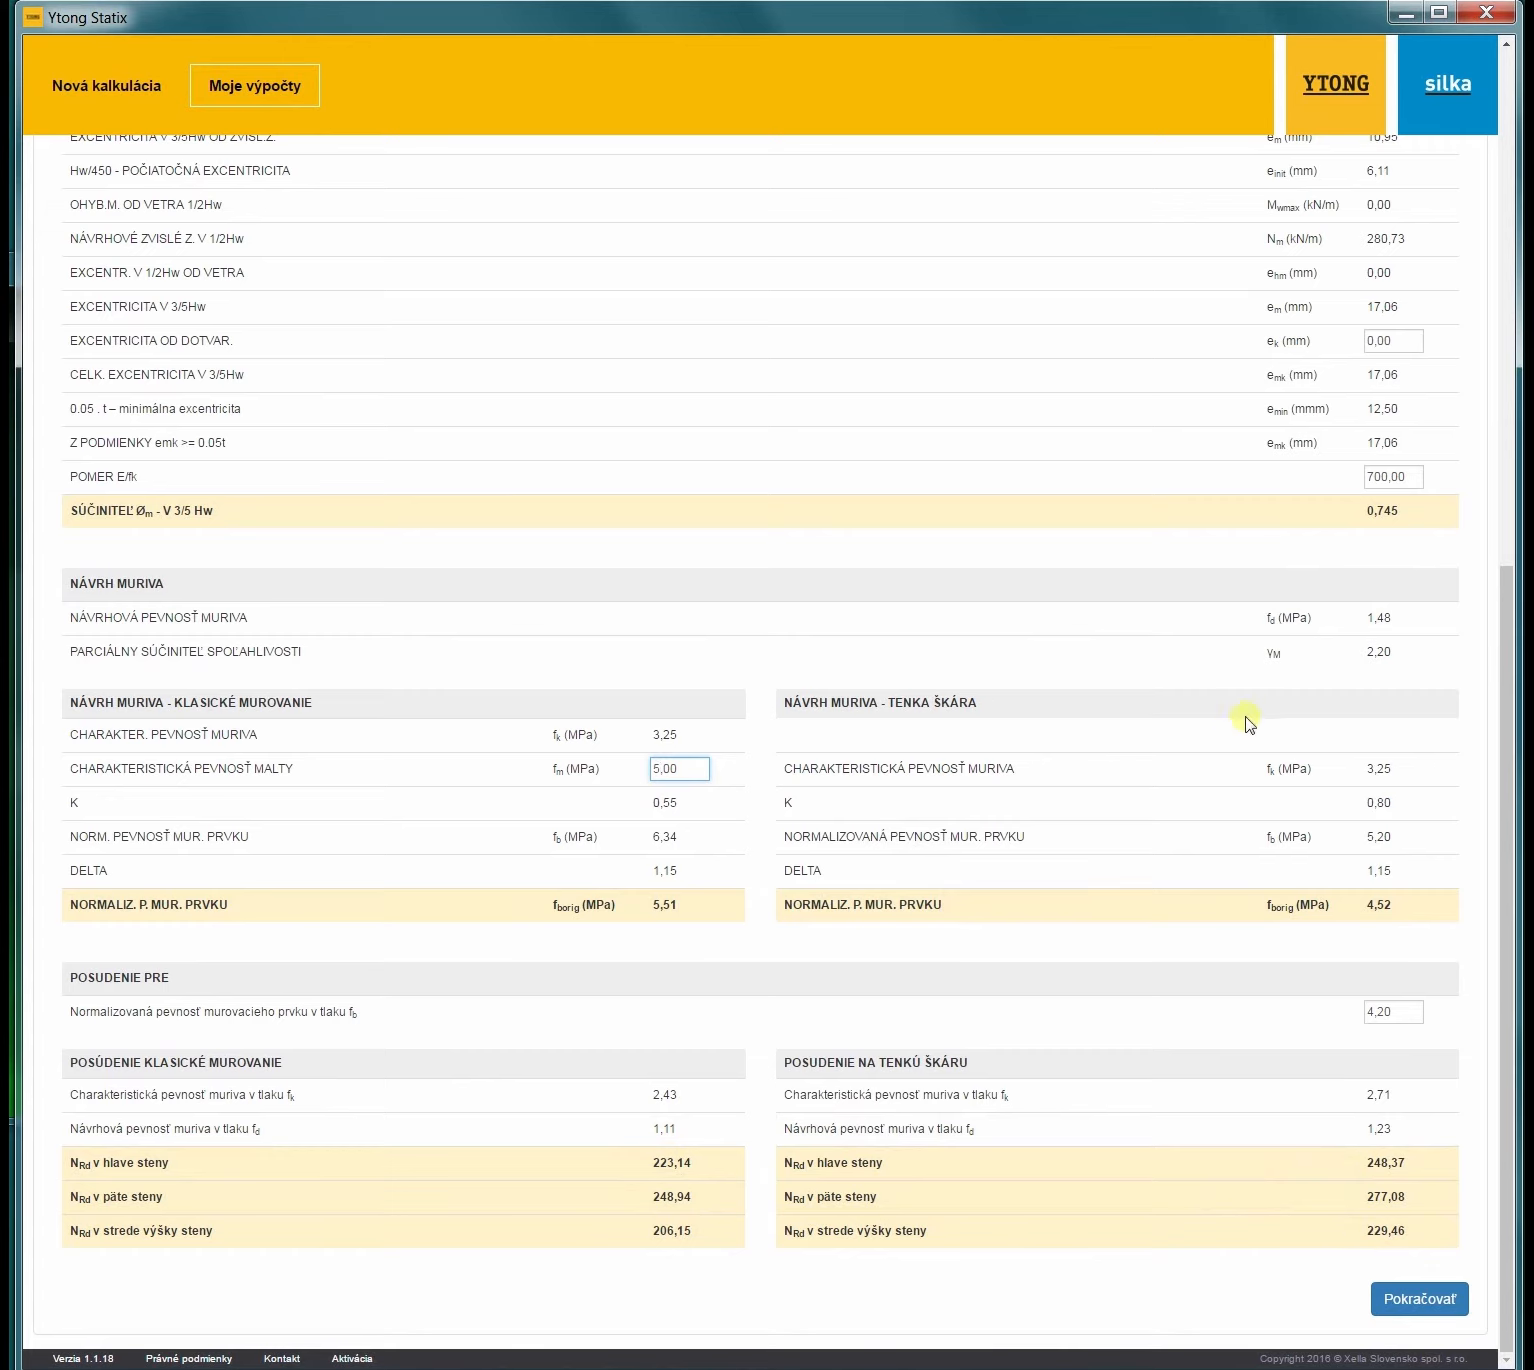
pyautogui.click(1420, 1299)
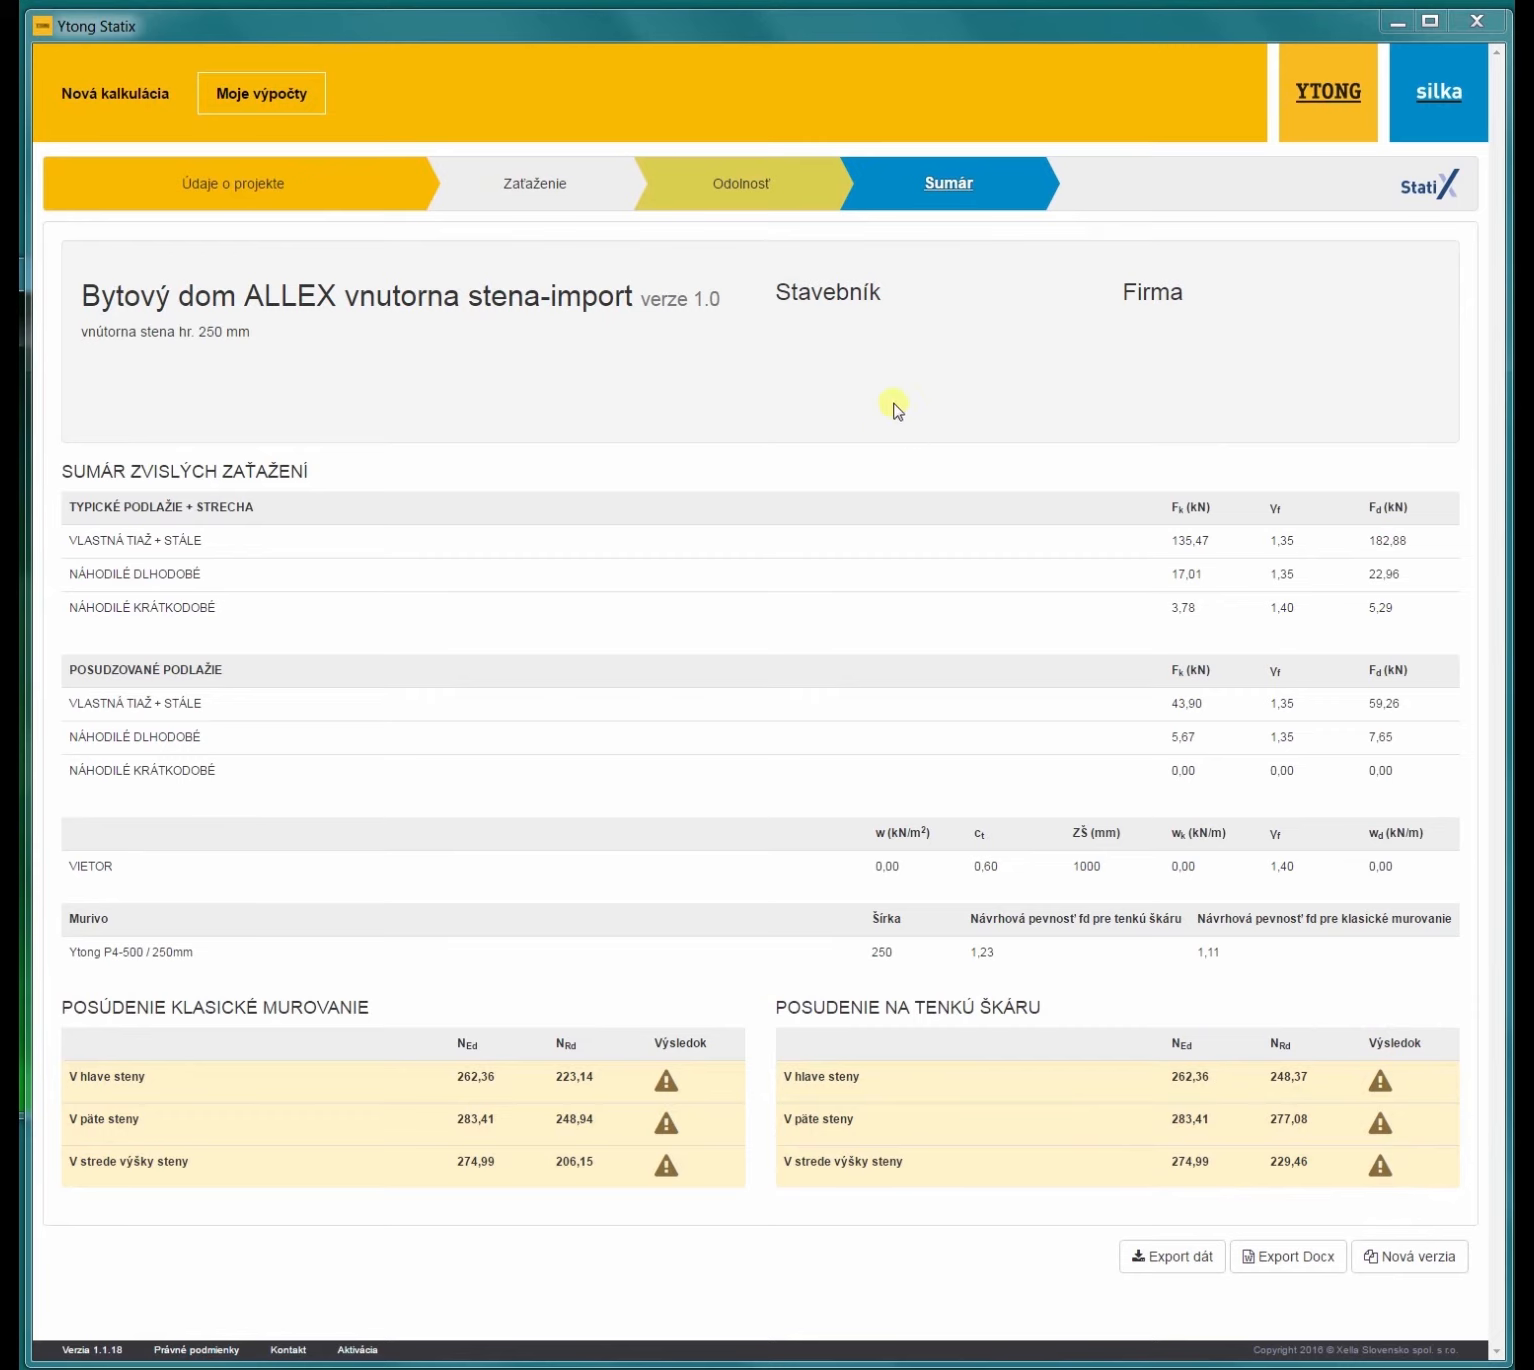
# Step: Return to the resistance stage, change the masonry to Ytong P4-550 / 250mm and save it
pyautogui.click(743, 193)
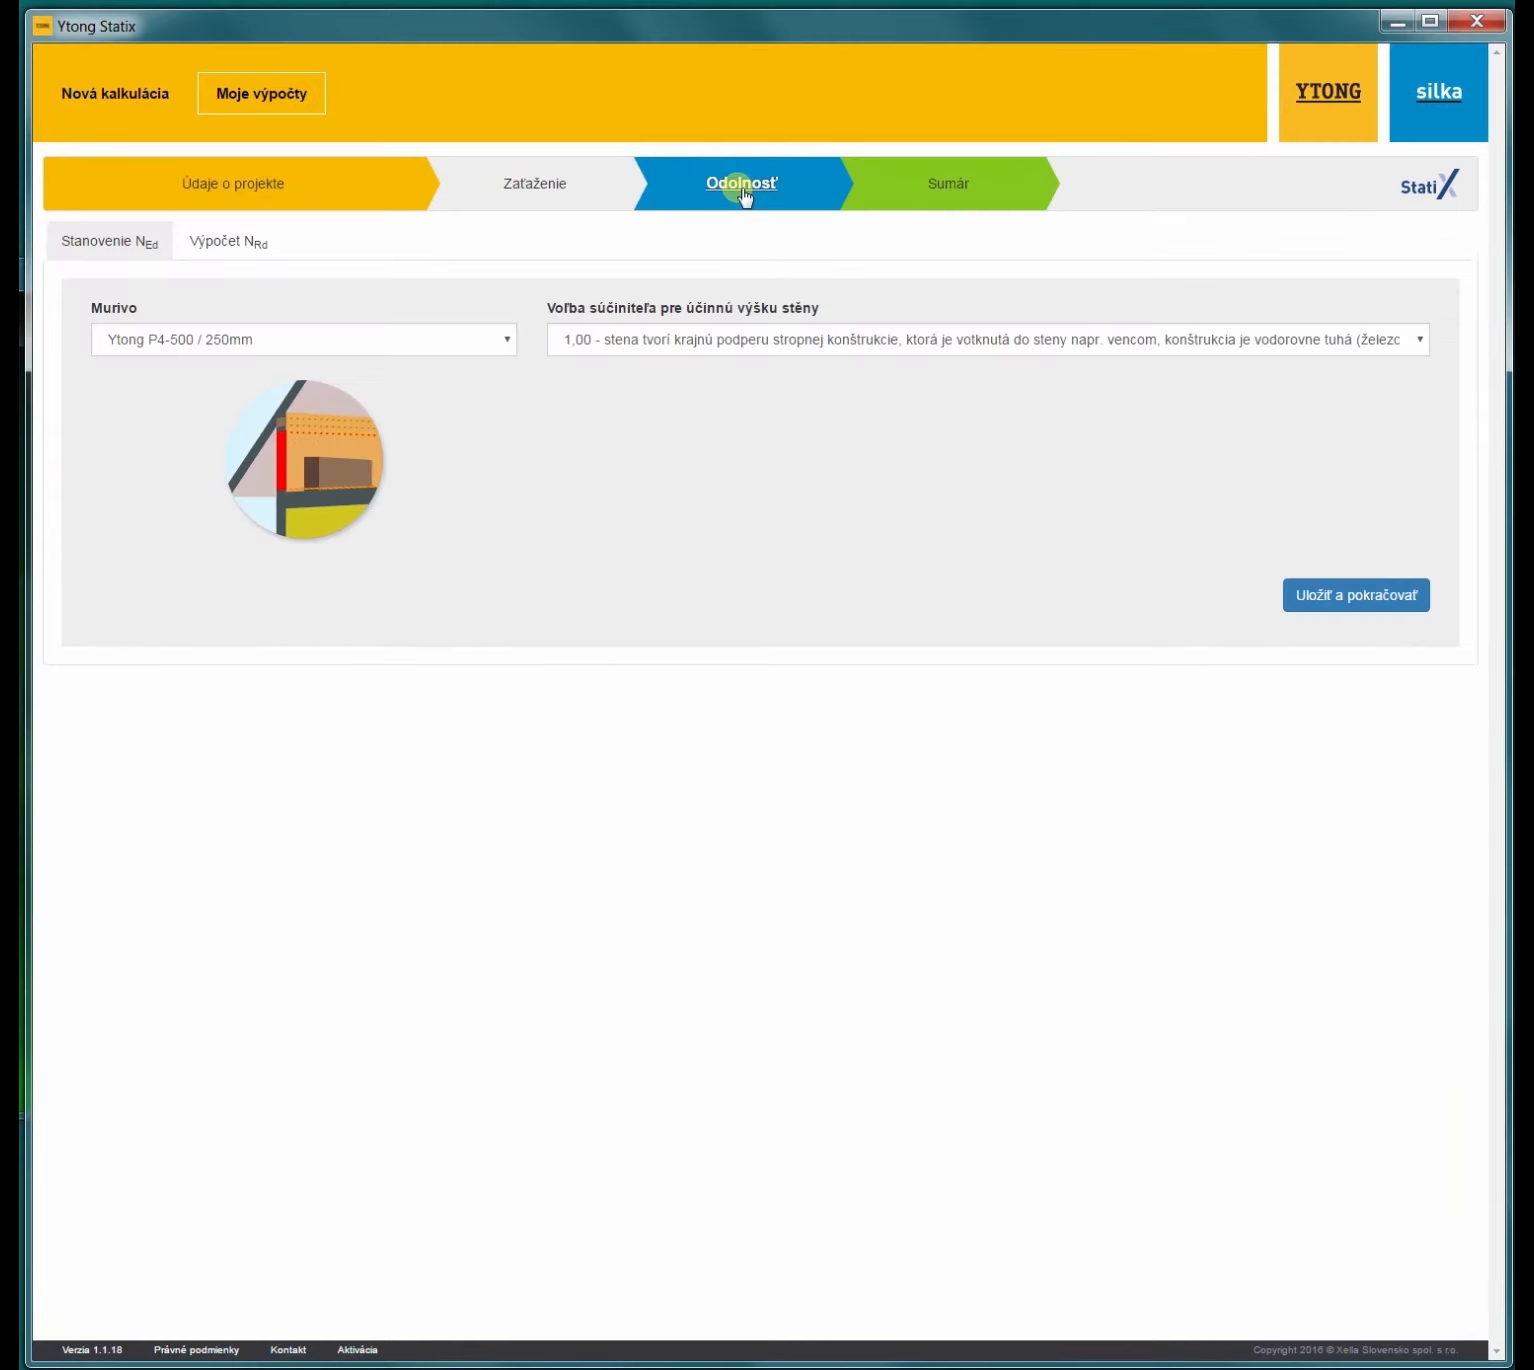
pyautogui.click(507, 340)
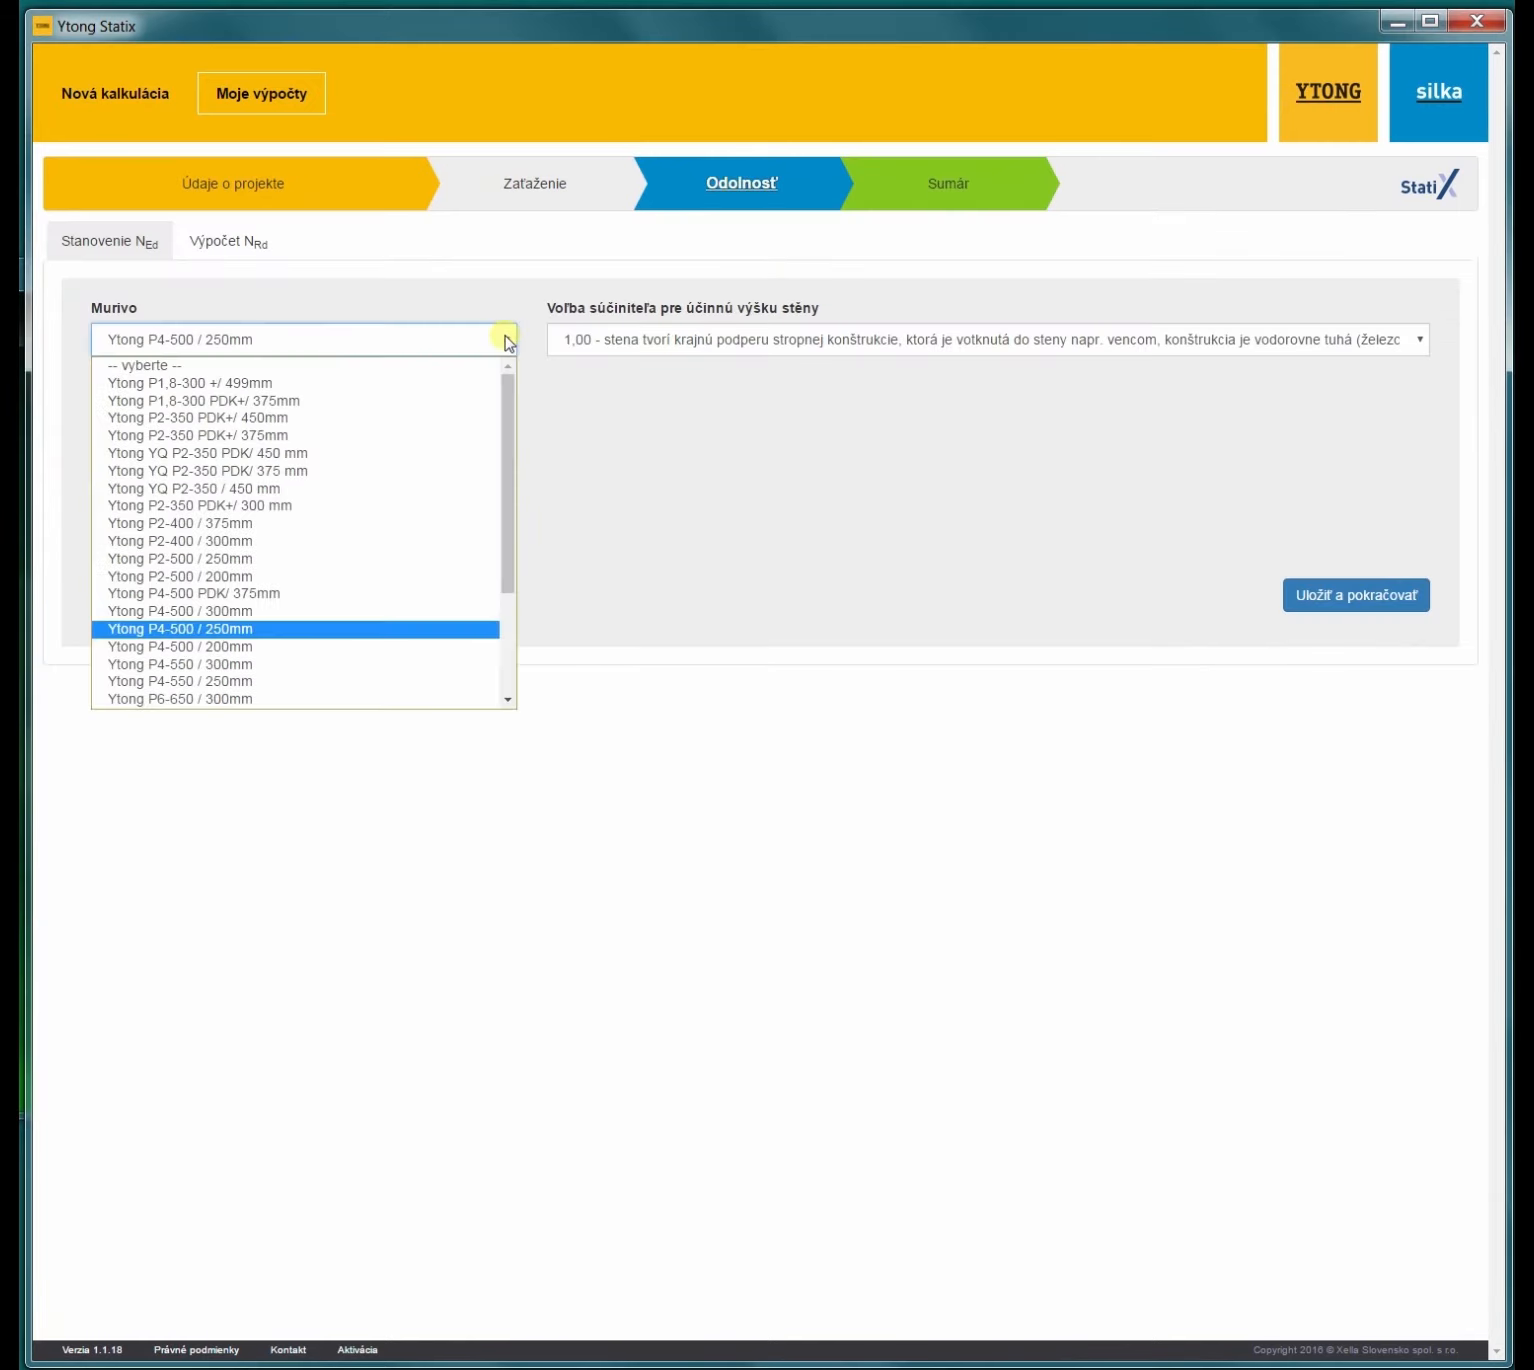
pyautogui.scroll(-3, 475, 390)
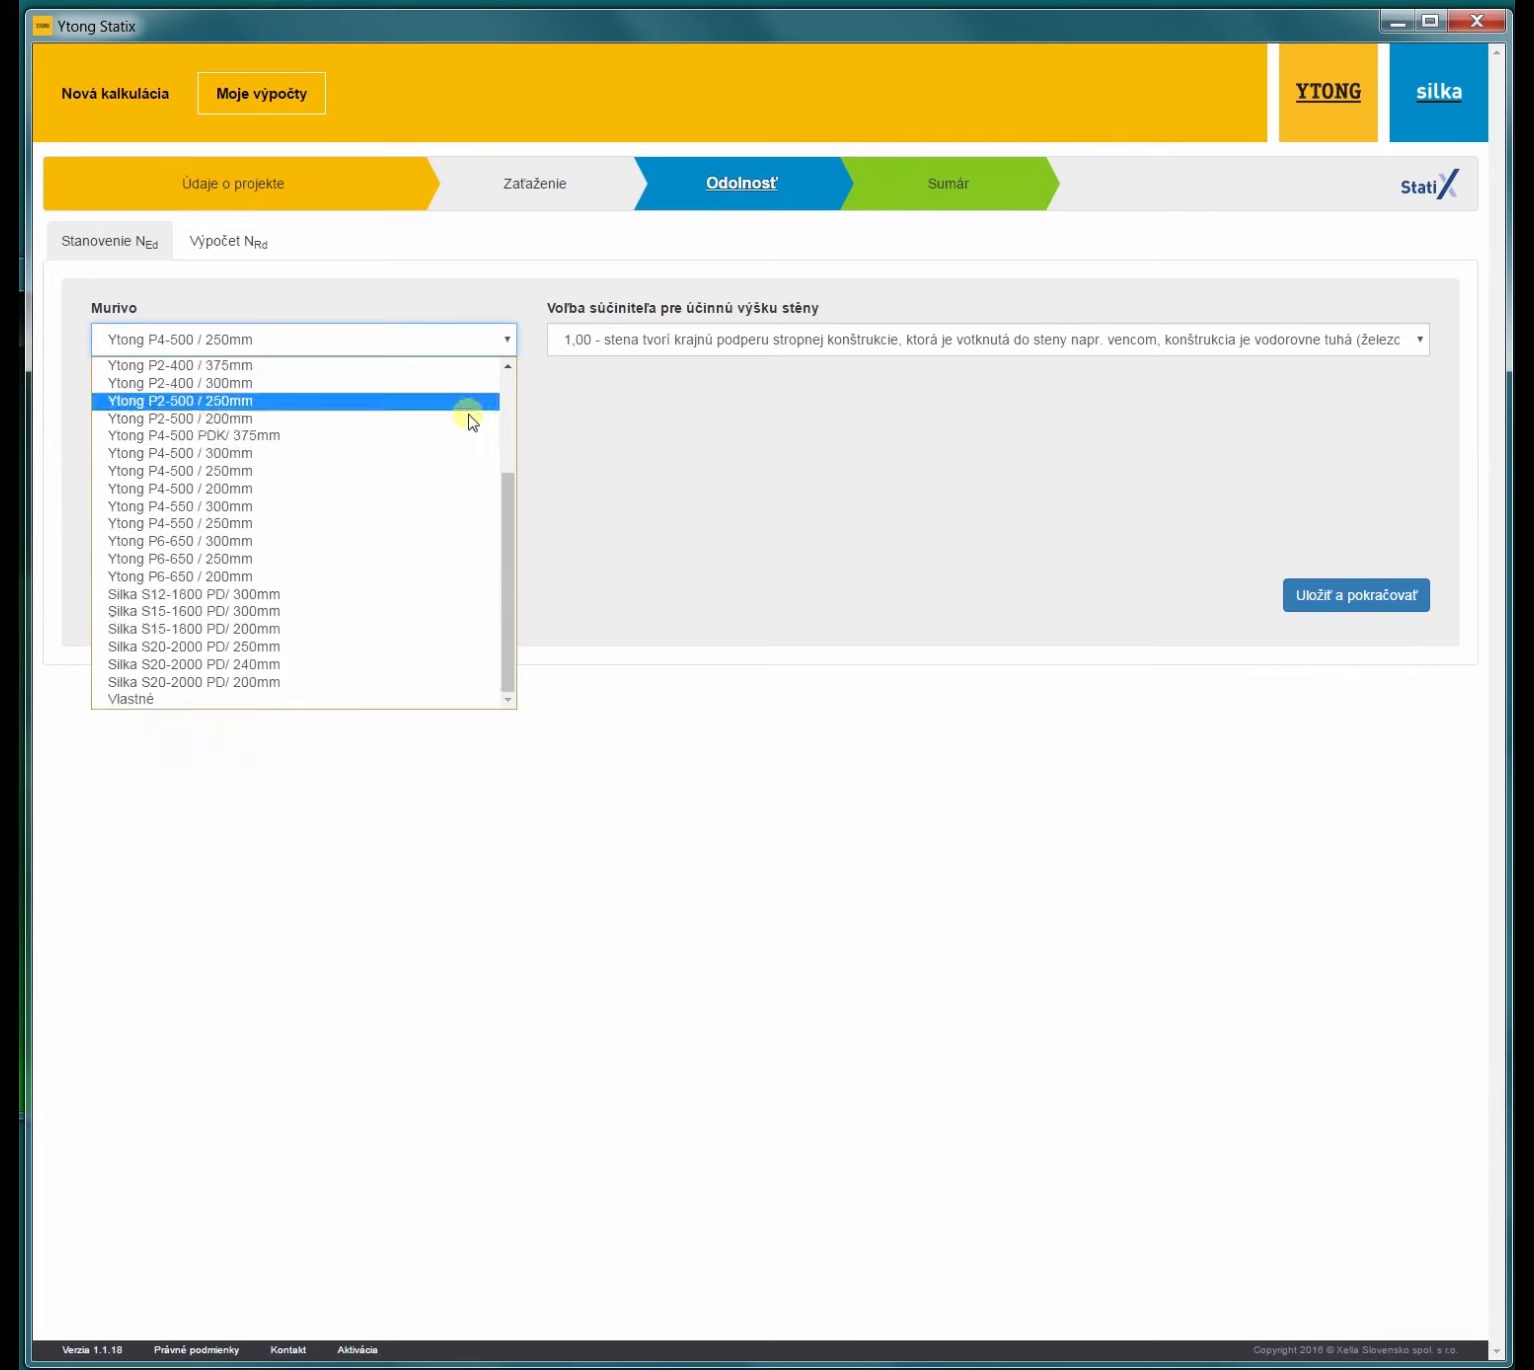
pyautogui.click(336, 527)
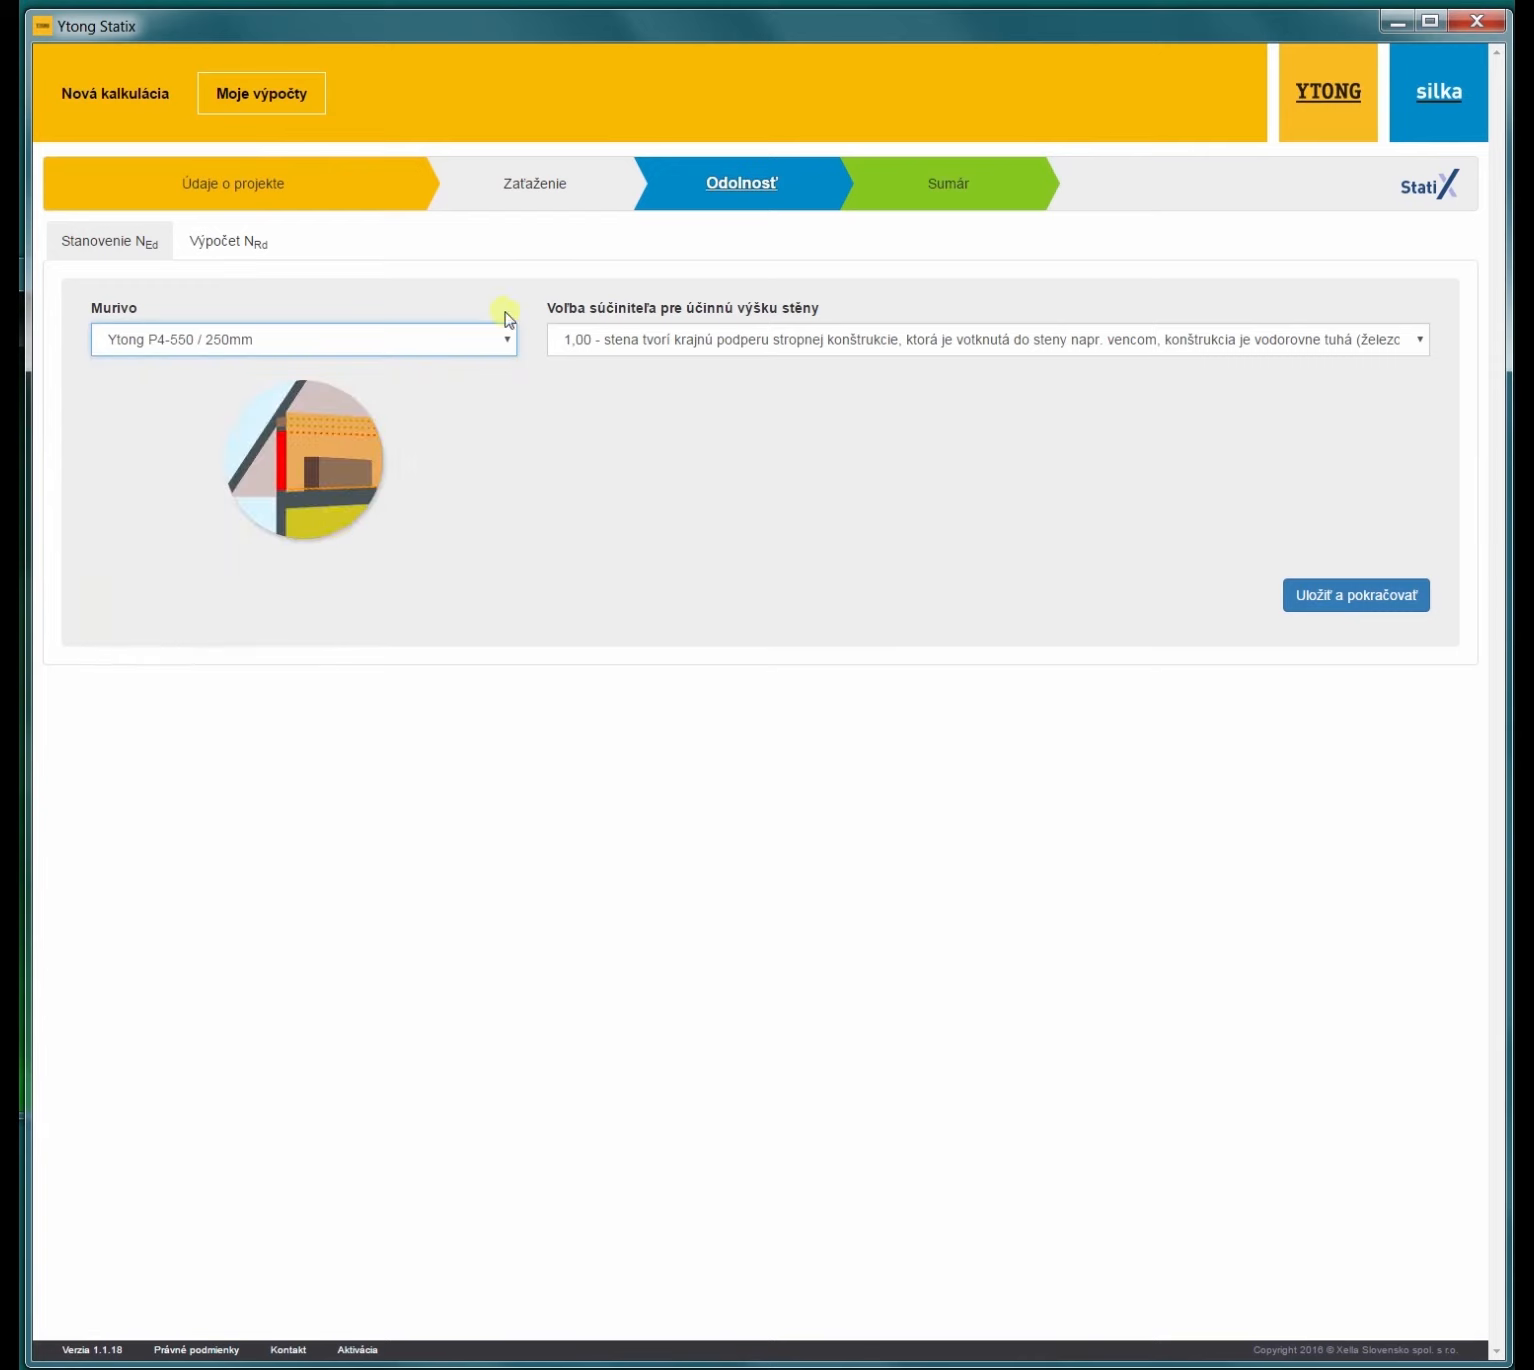
pyautogui.click(1376, 600)
# Step: Continue through the NEd and NRd calculations for the P4-550 masonry to its summary assessment
pyautogui.scroll(-2, 1370, 607)
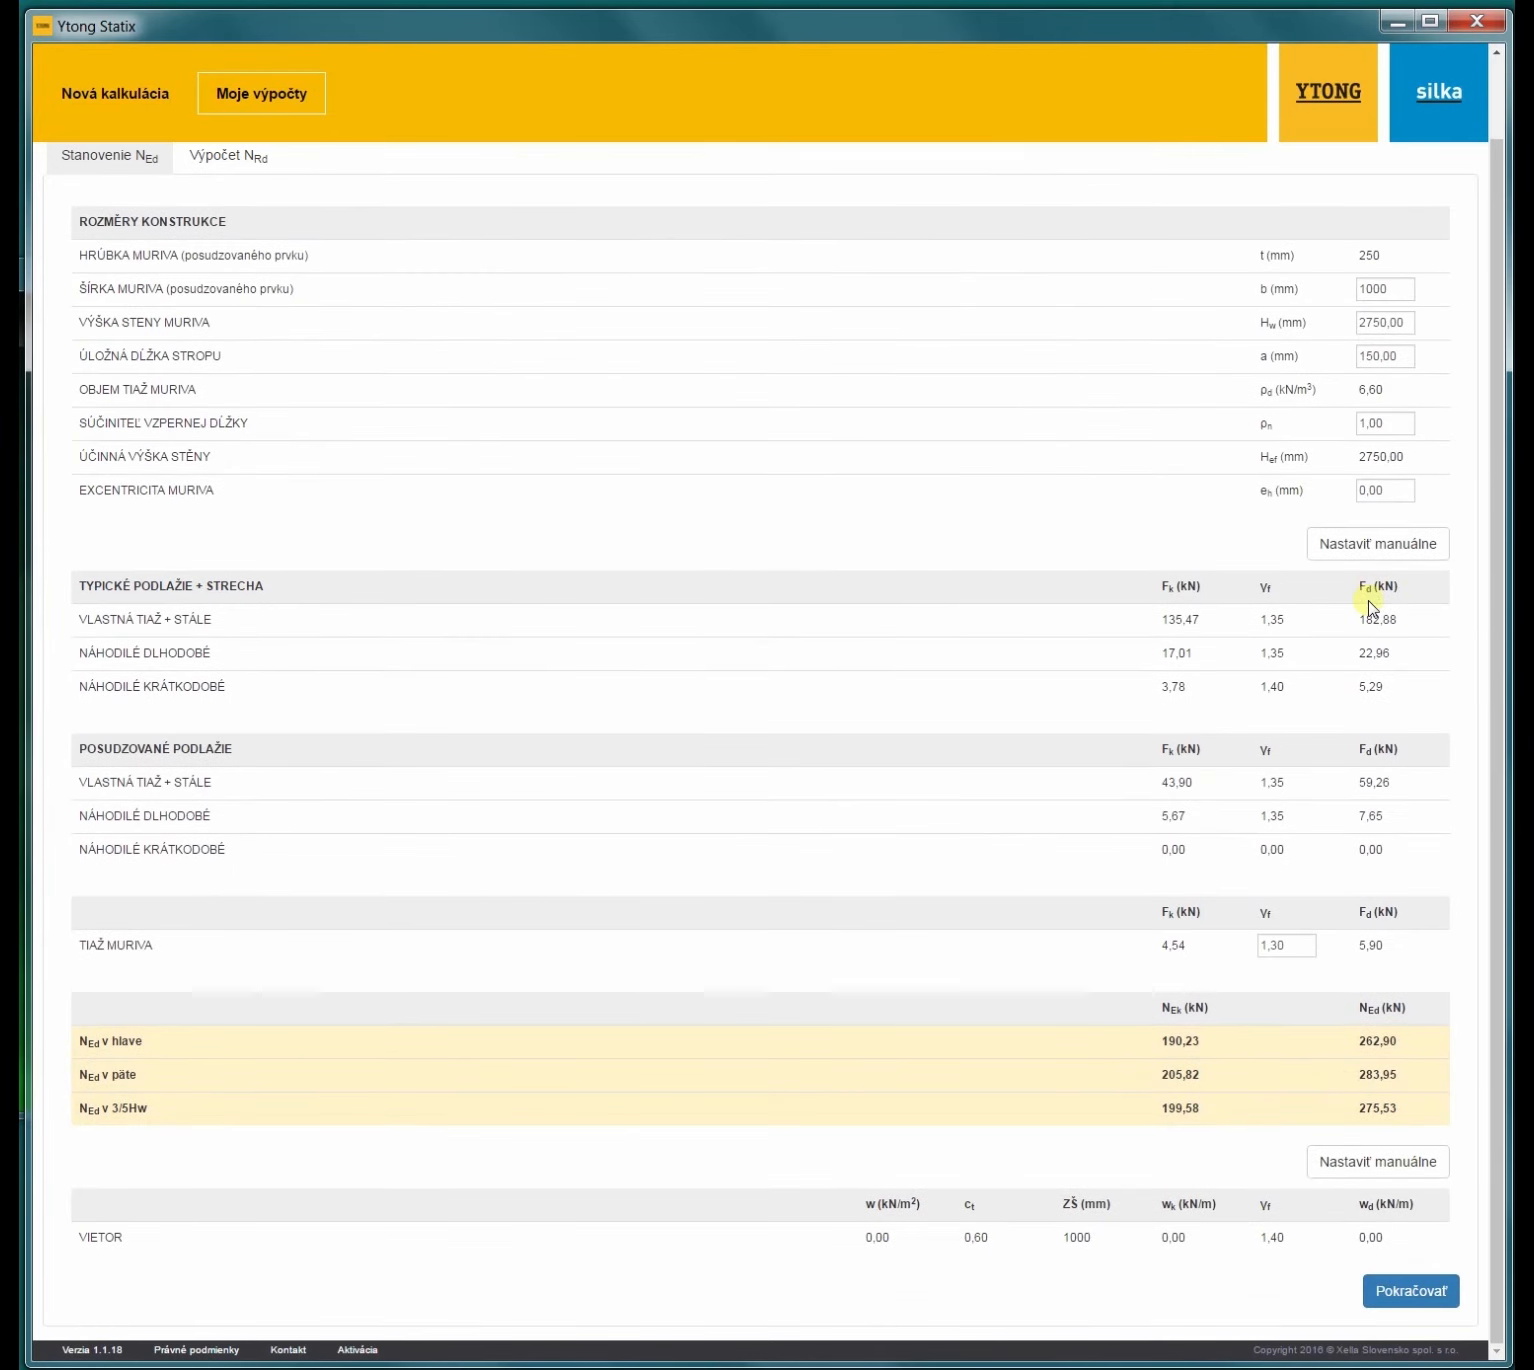
pyautogui.click(1408, 1296)
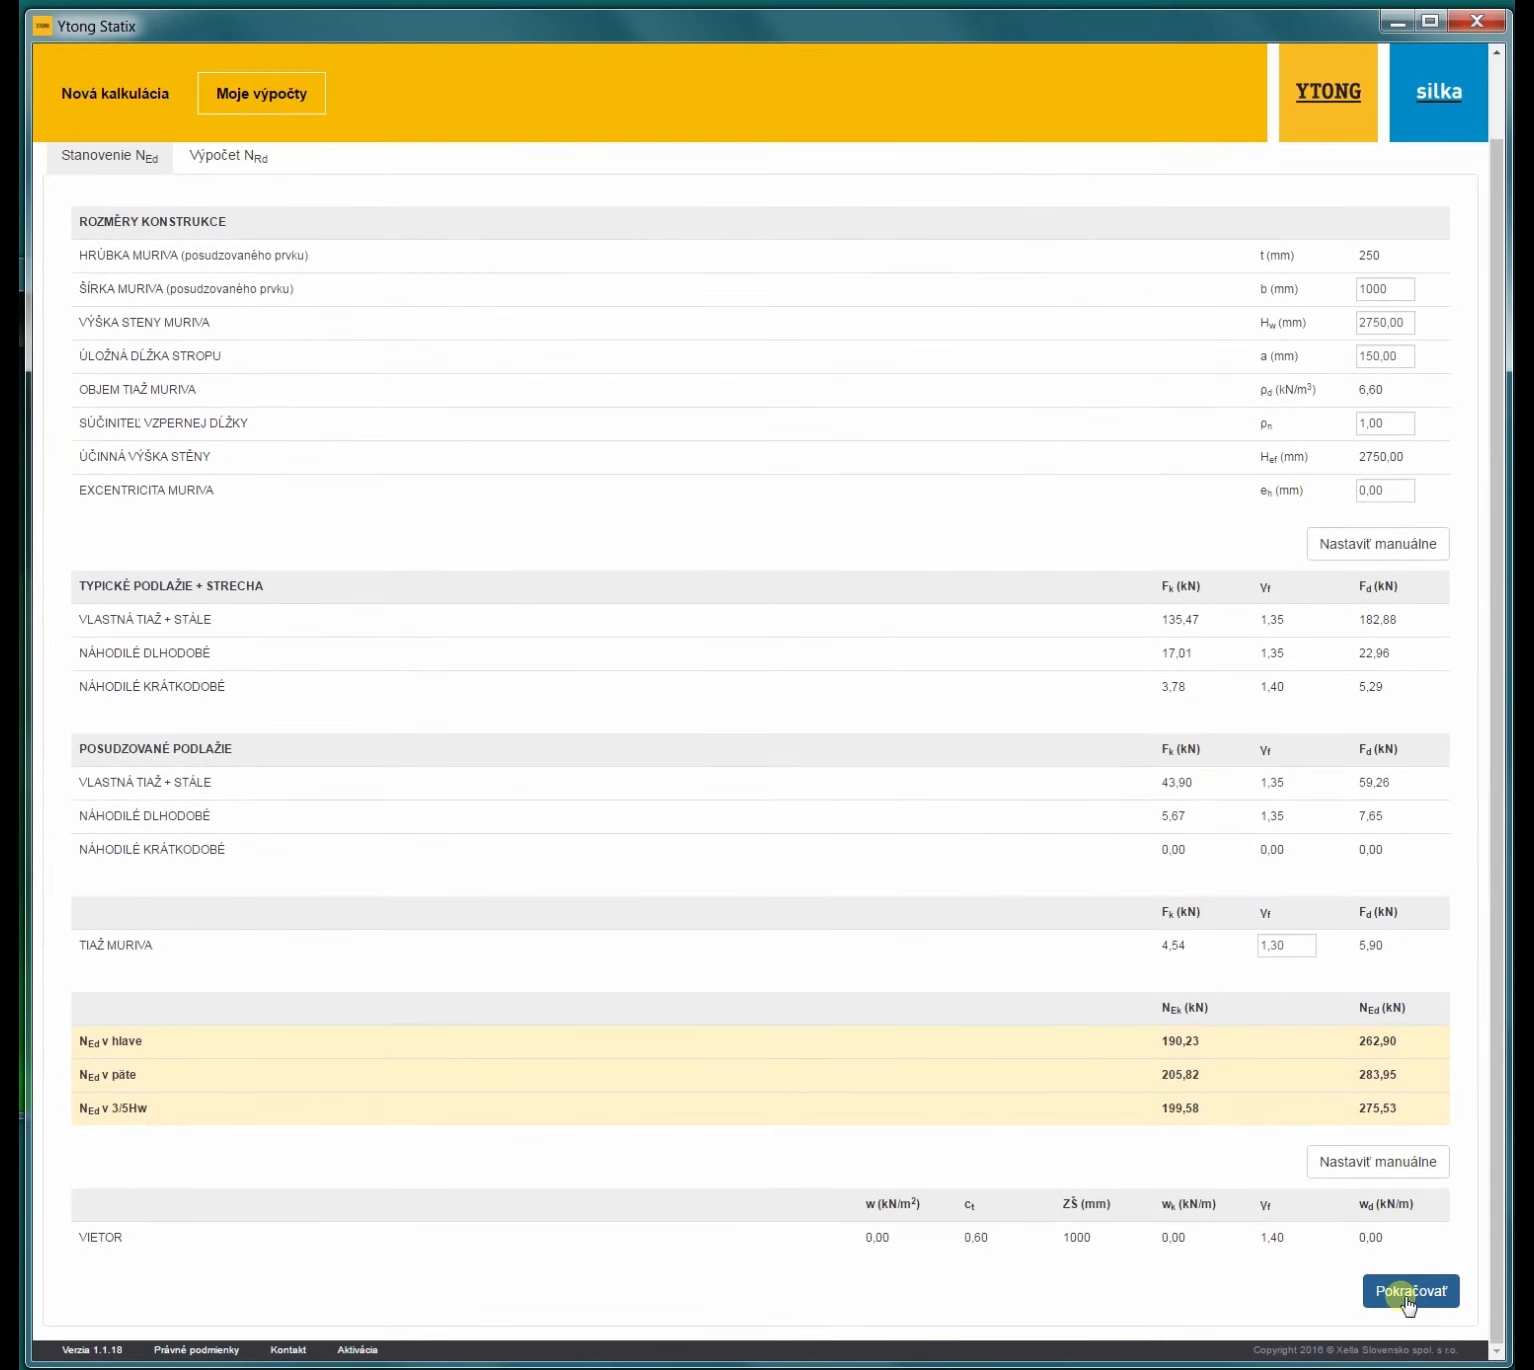
pyautogui.scroll(-4, 1360, 410)
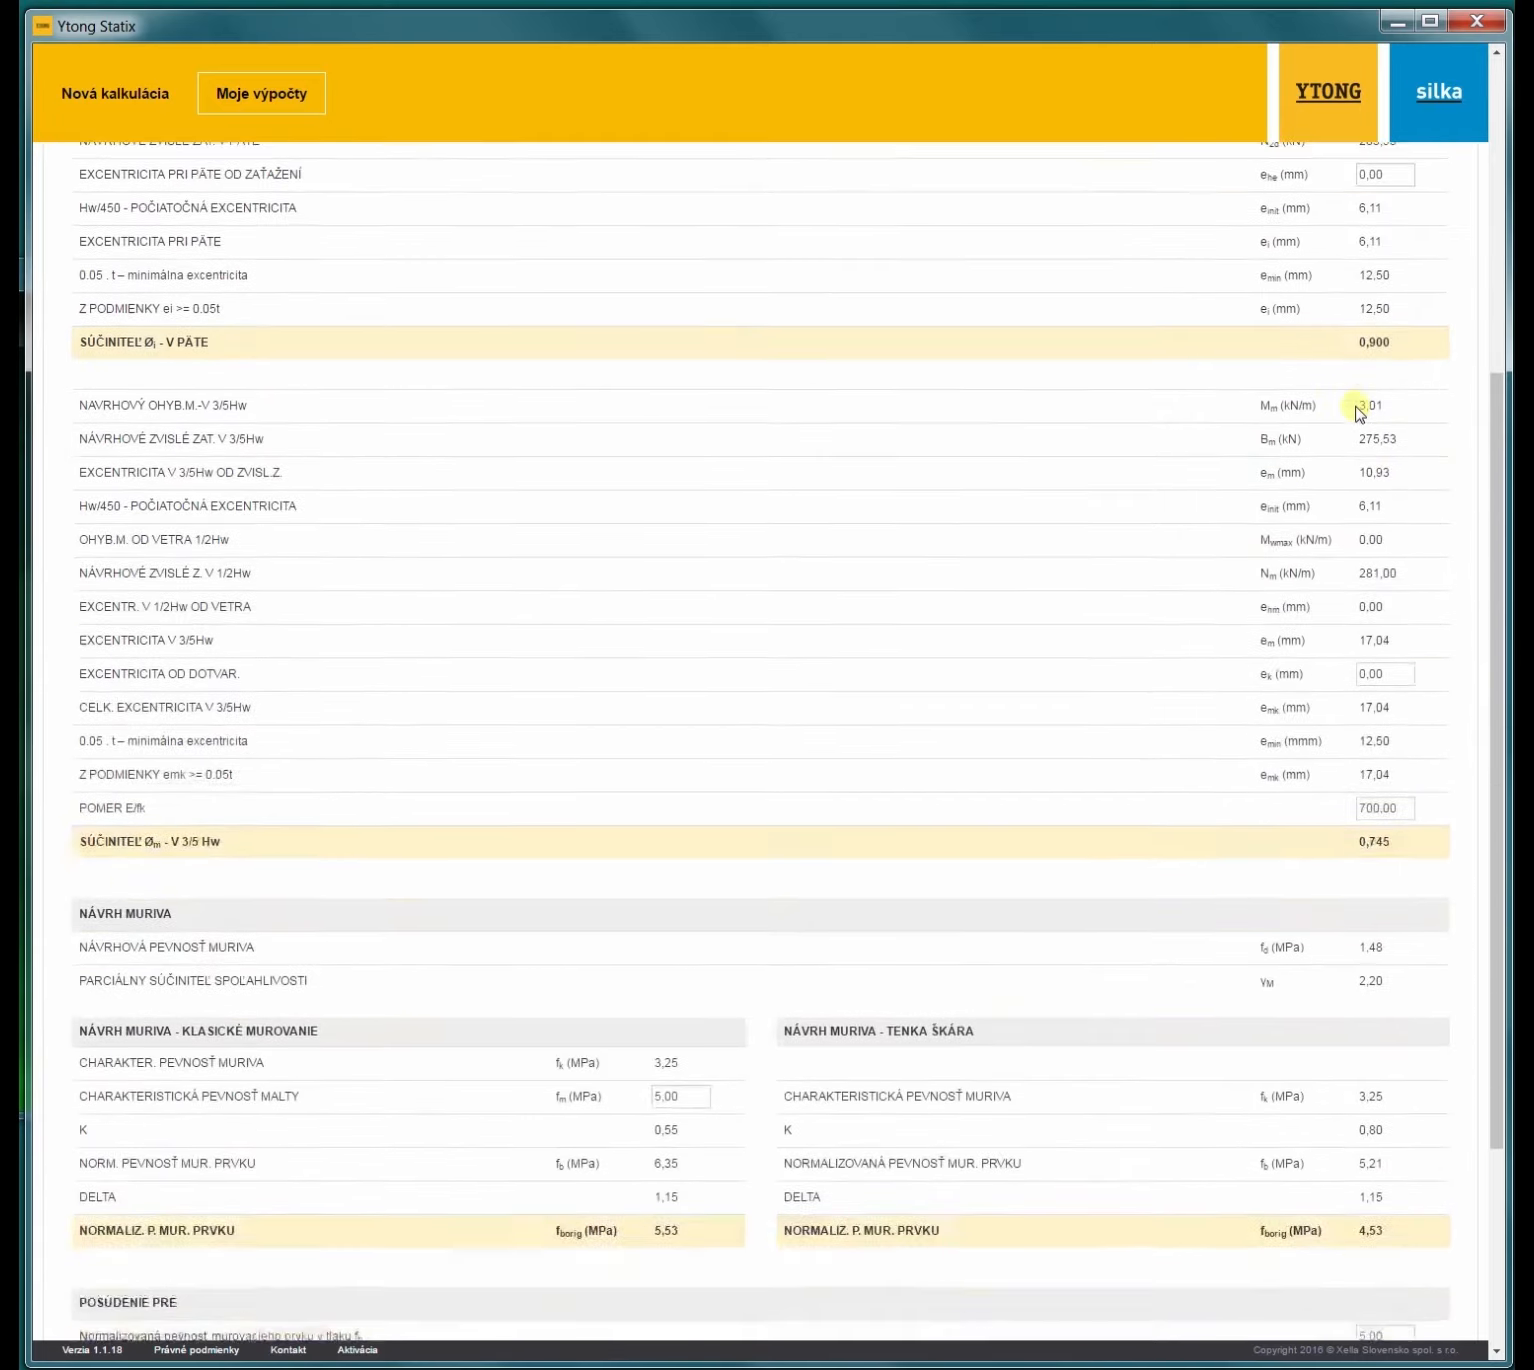
pyautogui.scroll(-3, 1360, 410)
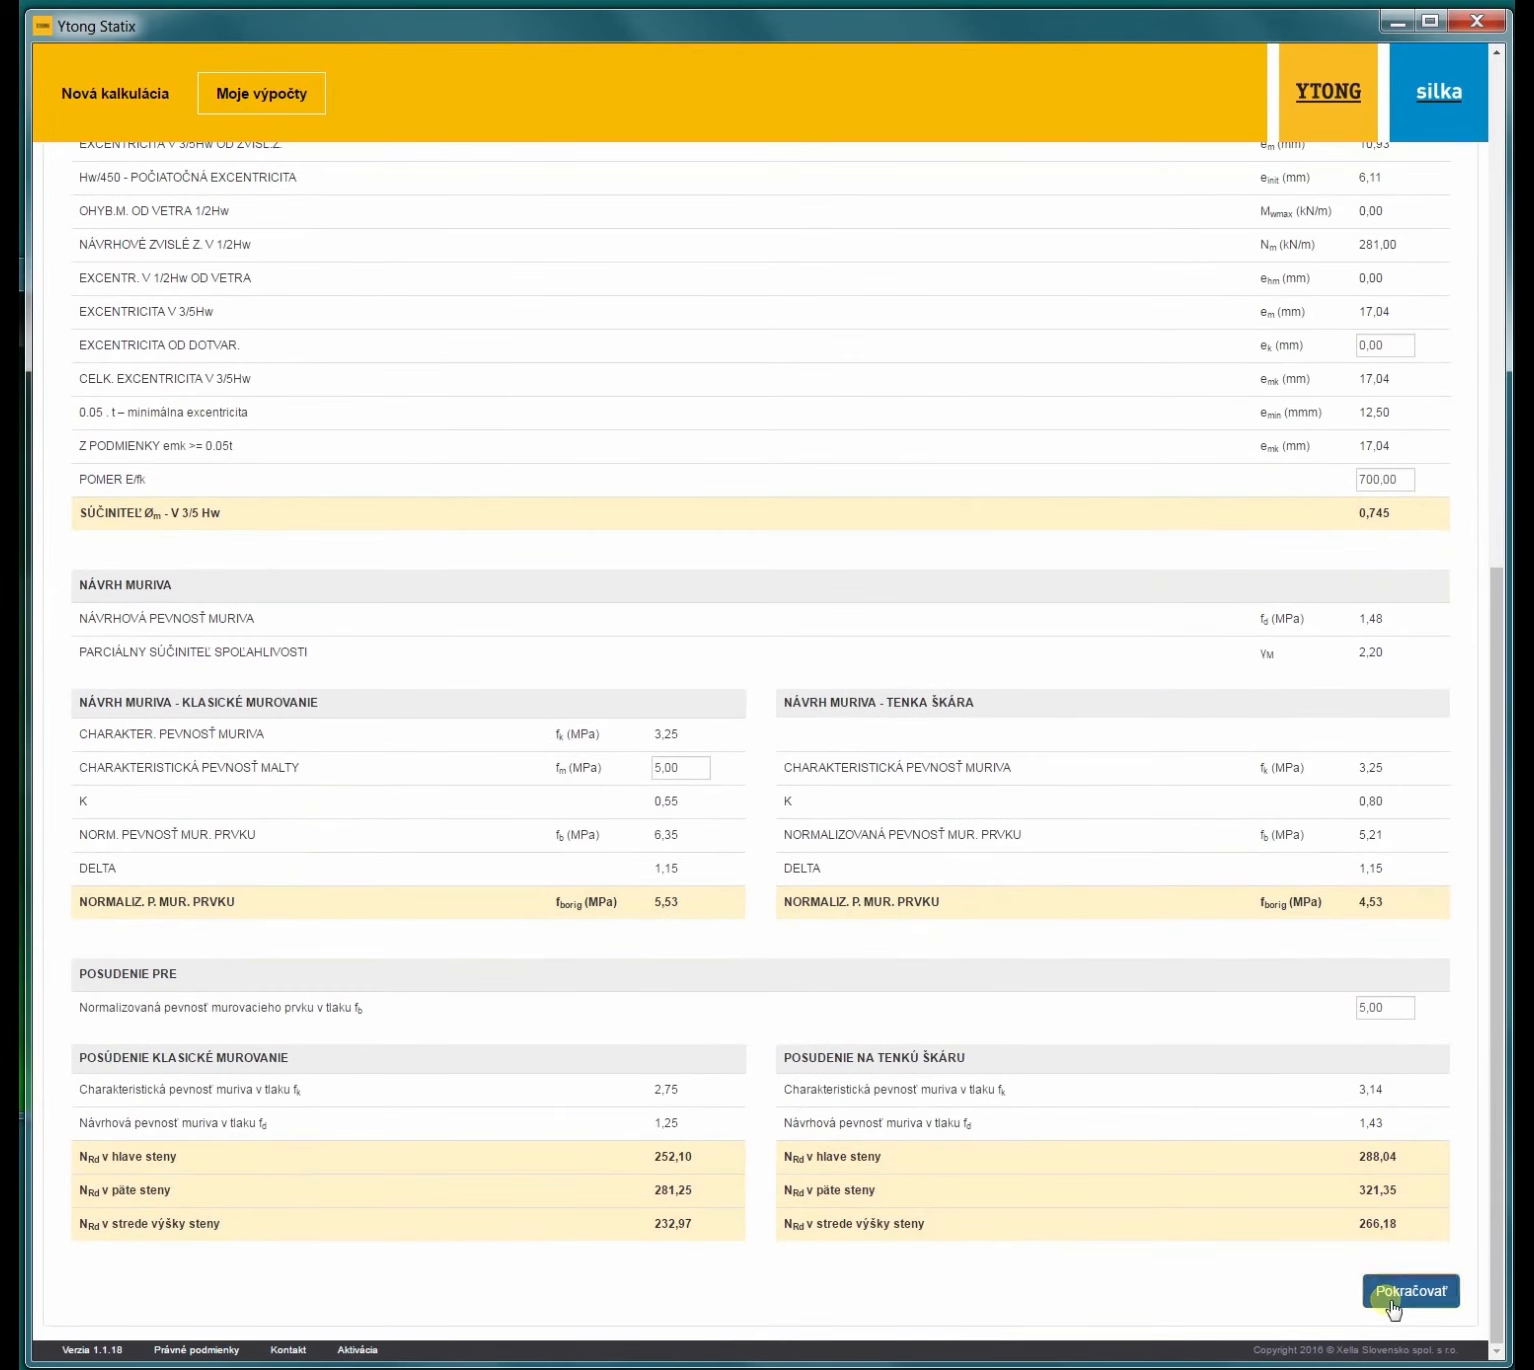
pyautogui.click(1390, 1302)
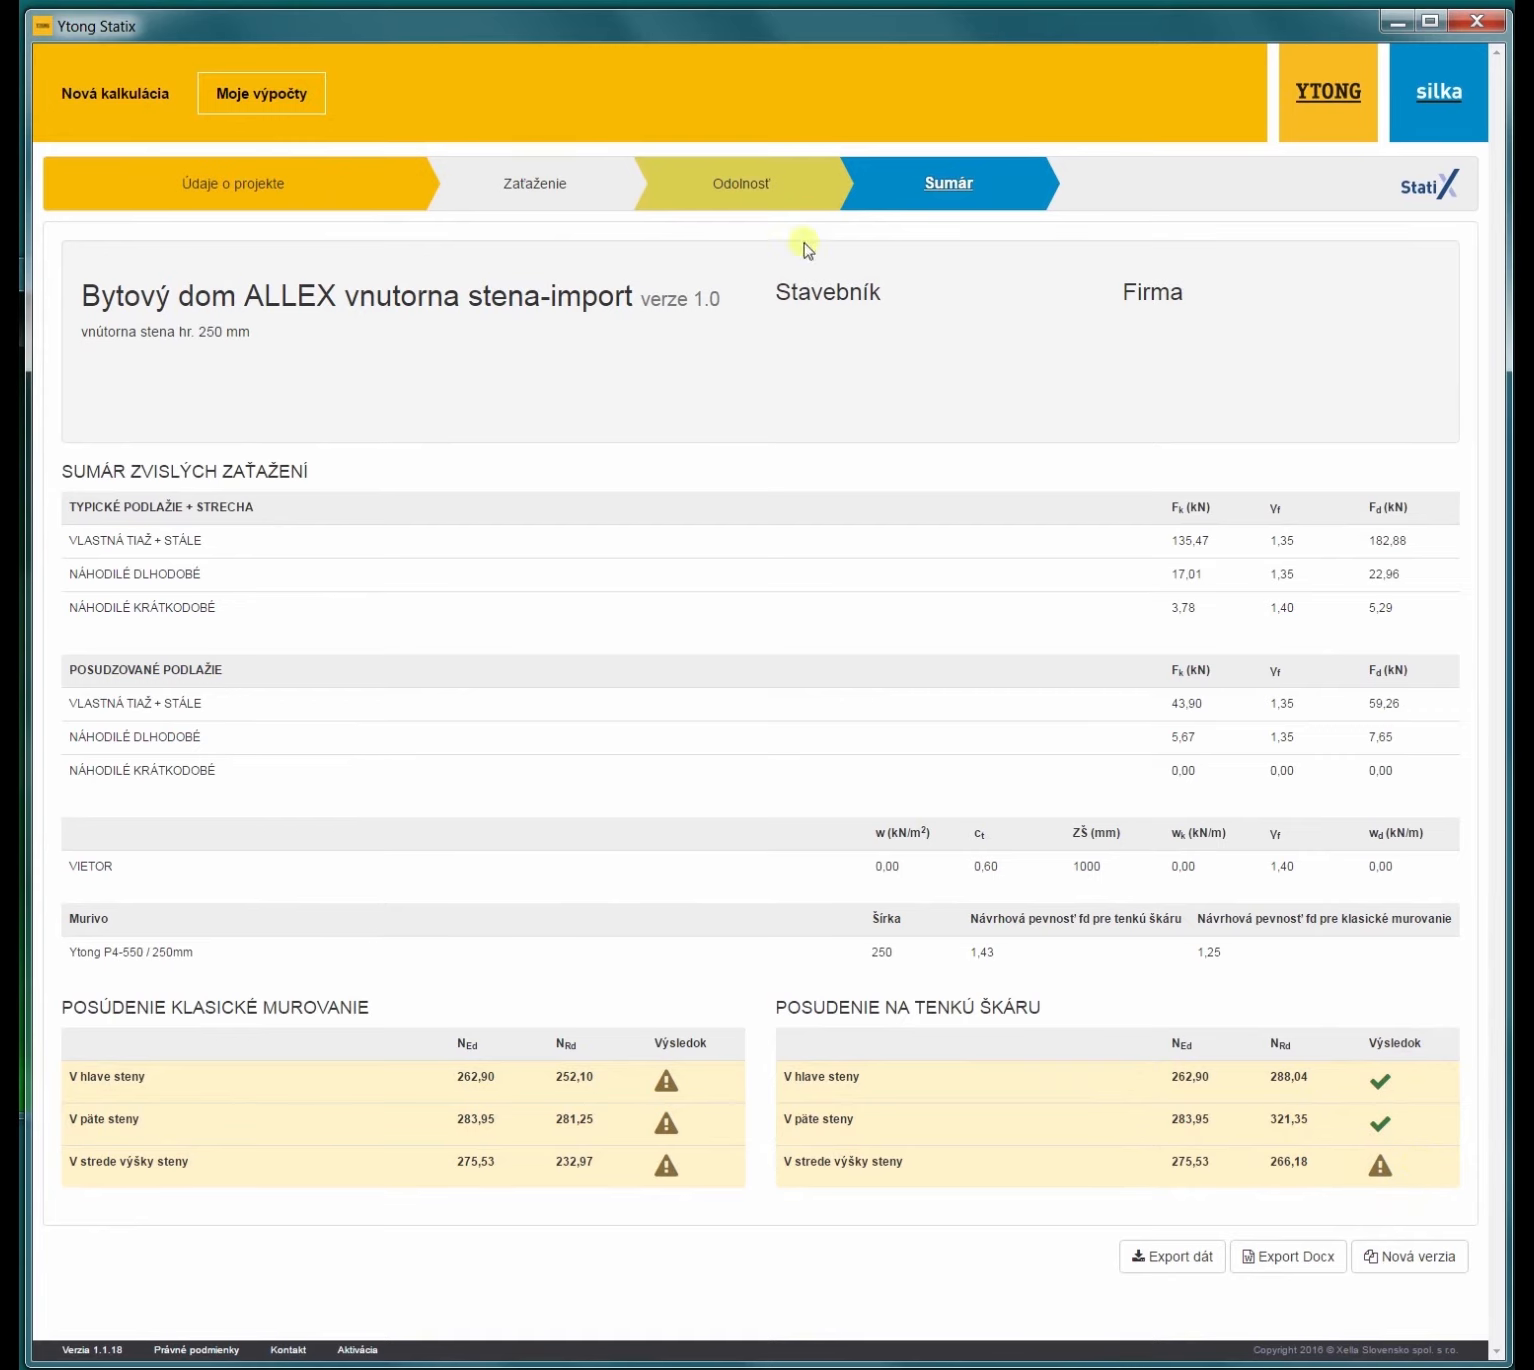
# Step: Return to the resistance stage, change the masonry to Ytong P6-650 / 250mm and save it
pyautogui.click(760, 192)
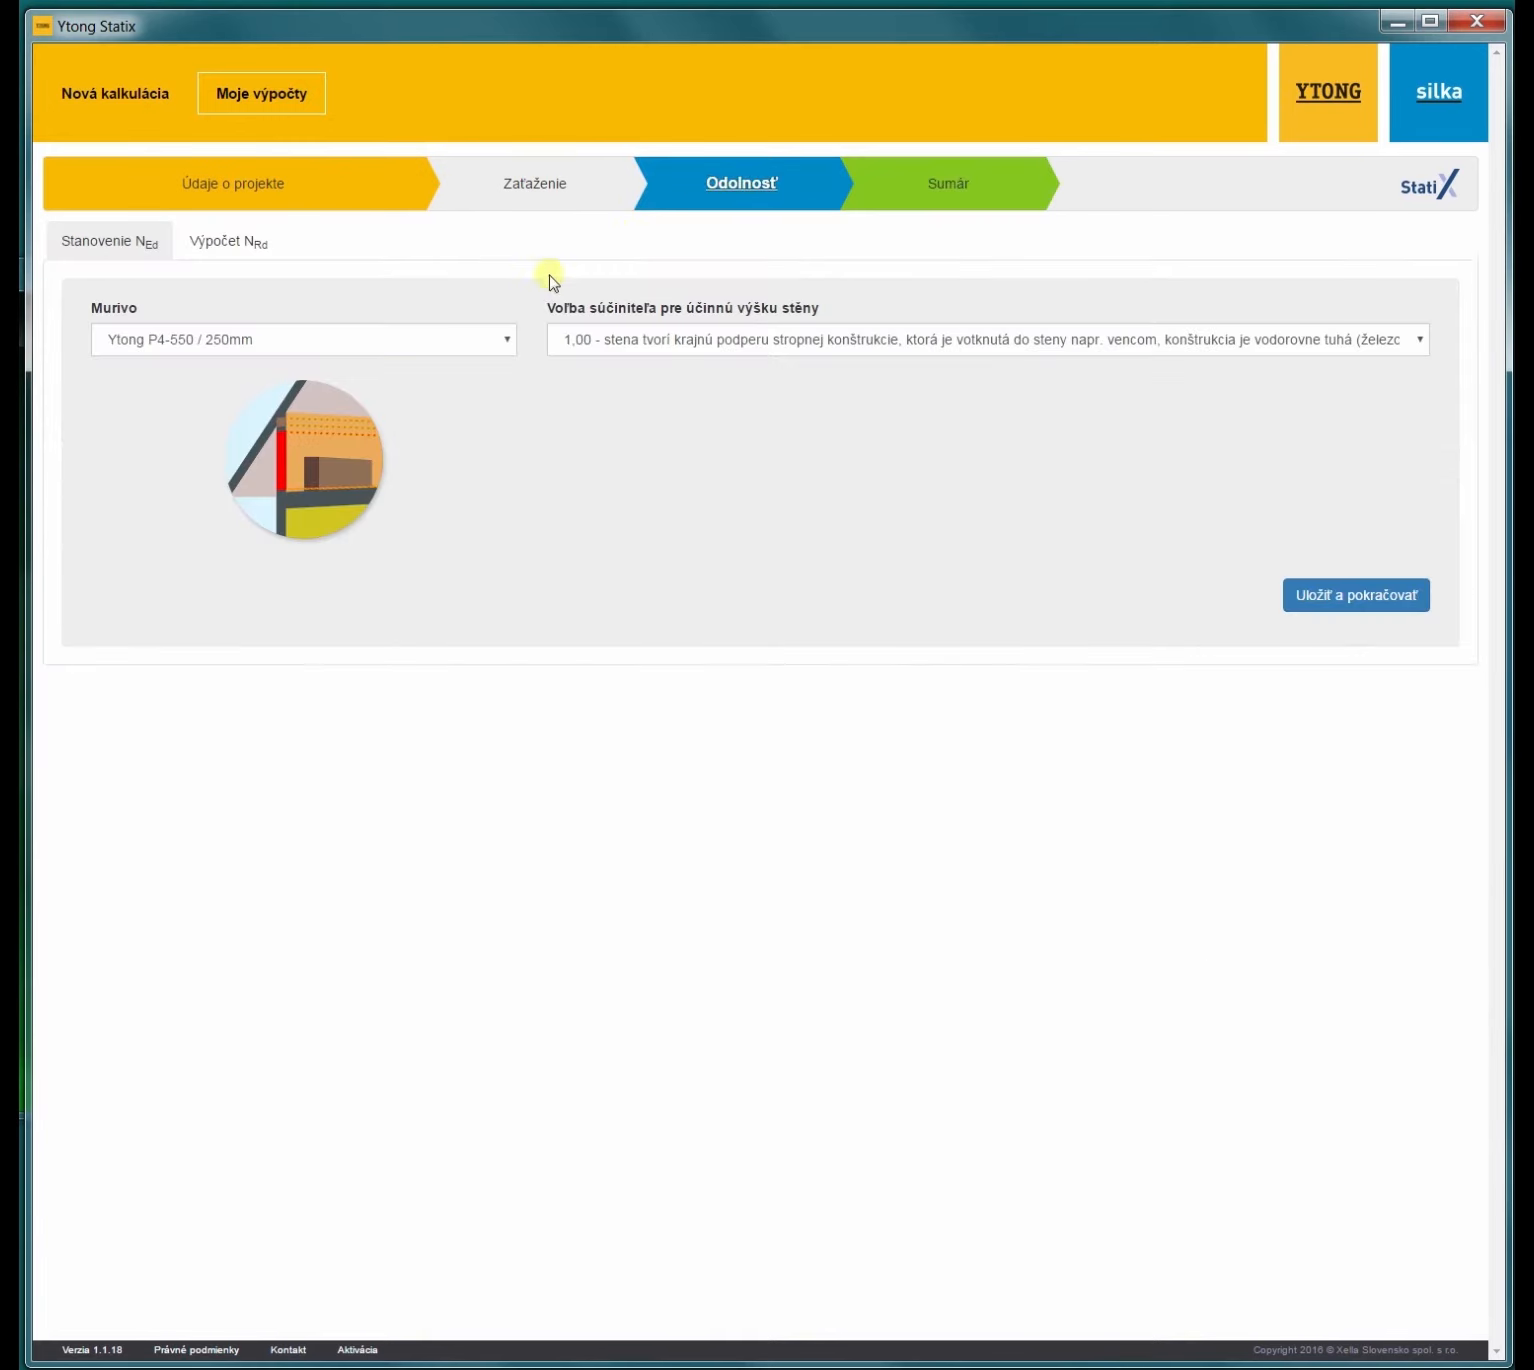
pyautogui.click(506, 343)
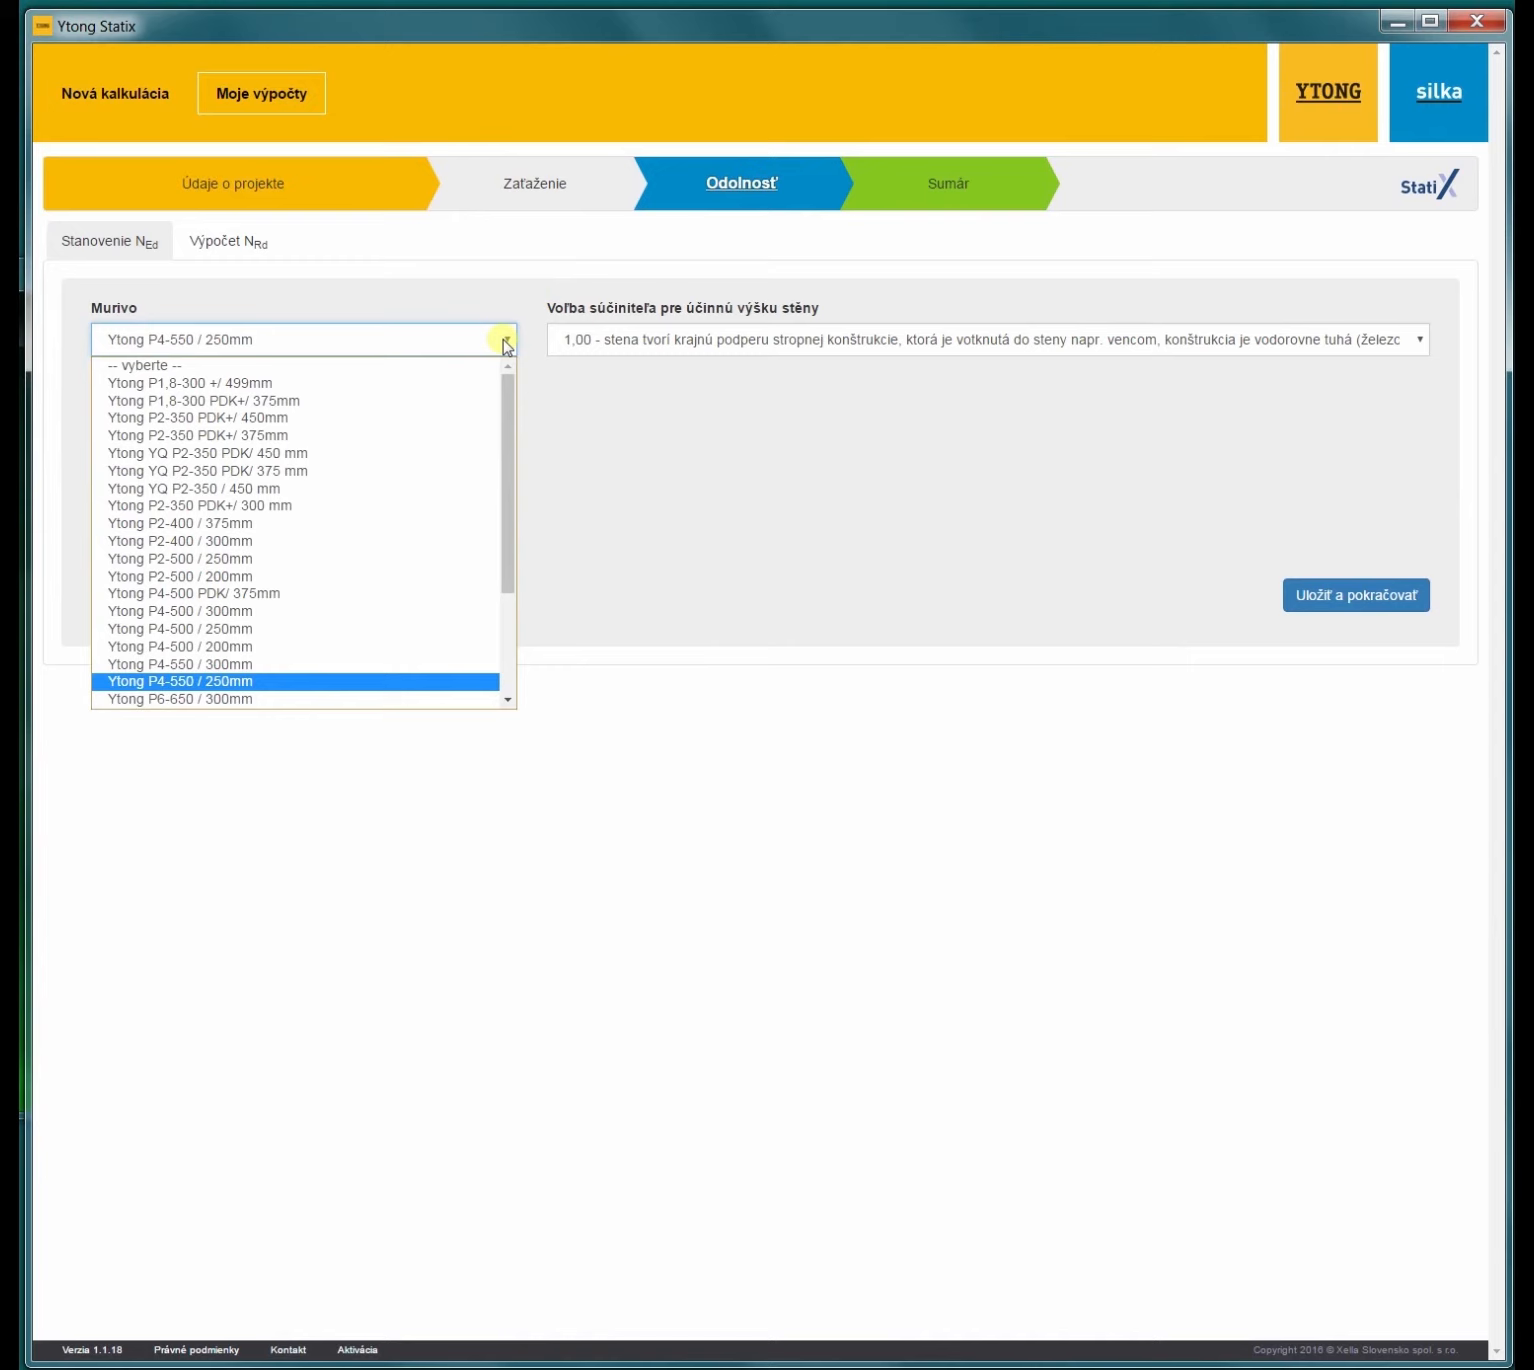
pyautogui.click(506, 343)
pyautogui.click(507, 341)
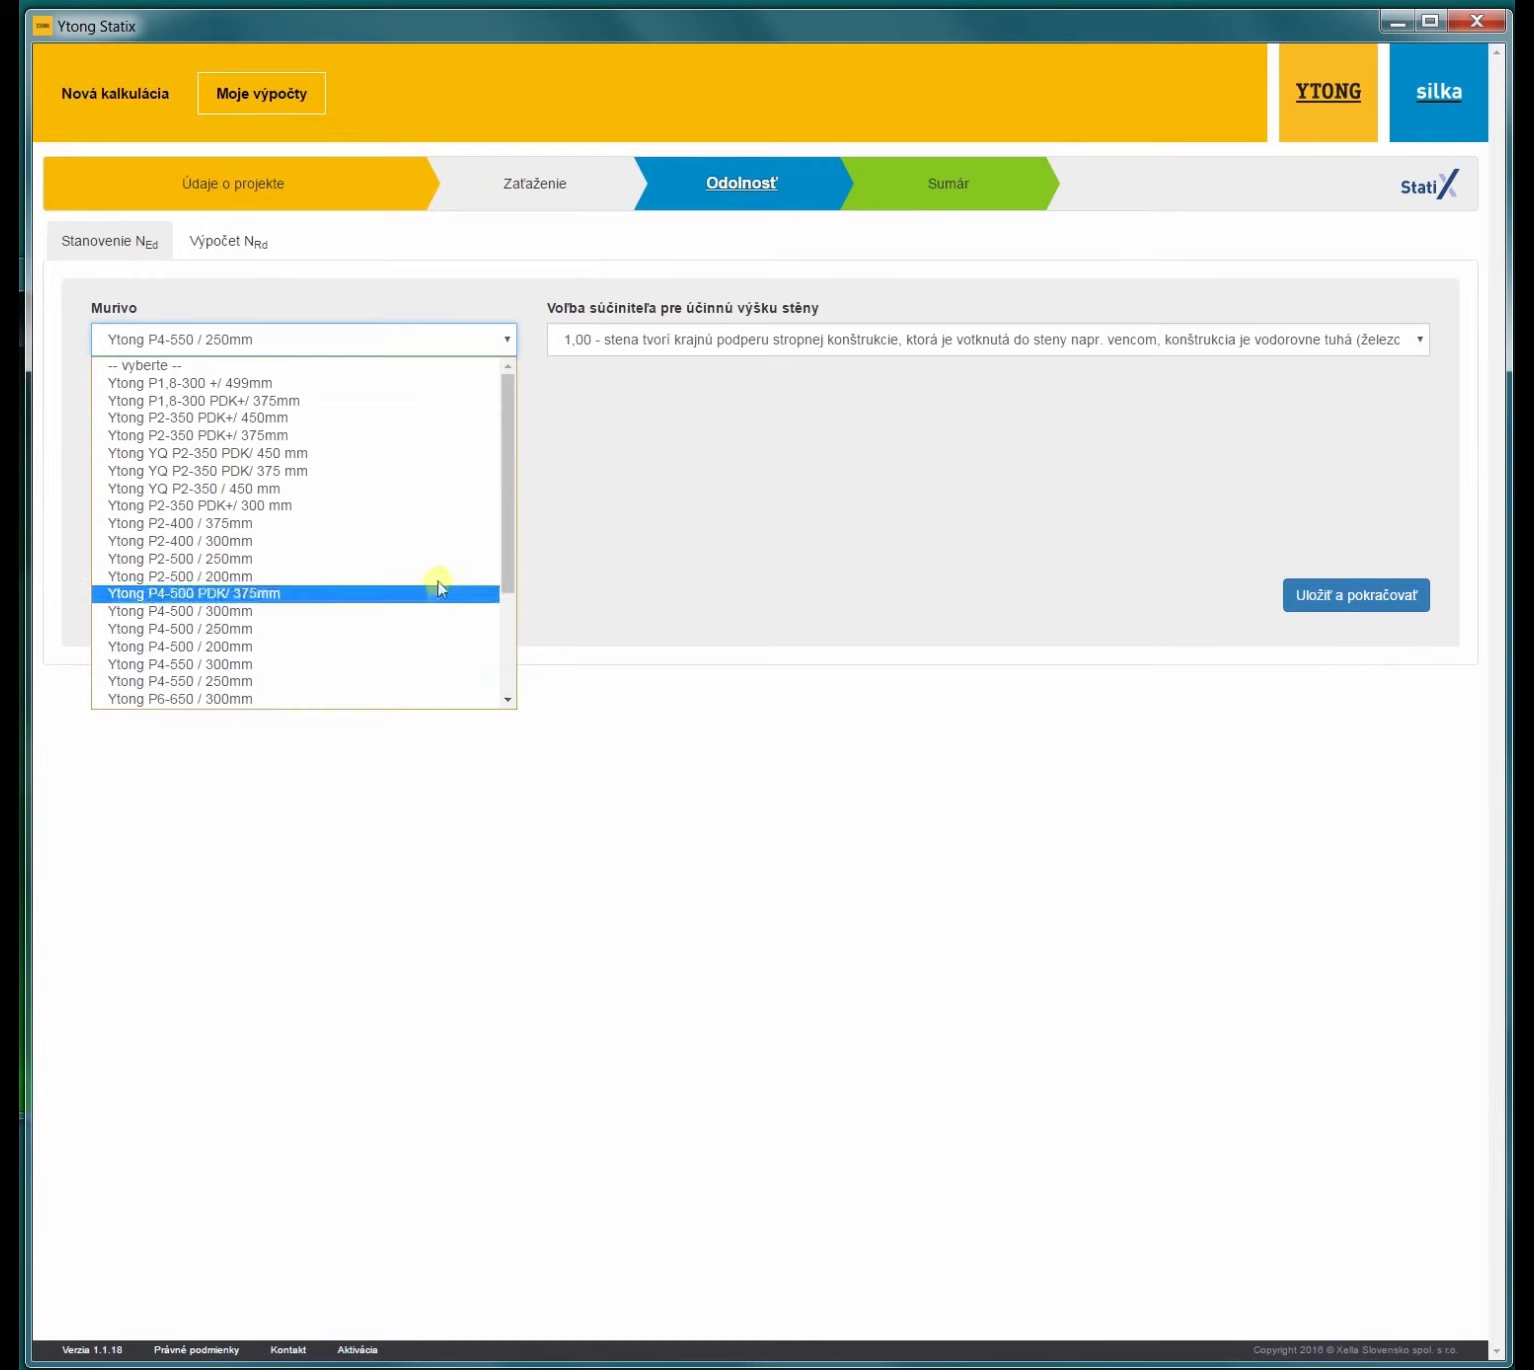
pyautogui.moveTo(507, 575); pyautogui.dragTo(452, 612)
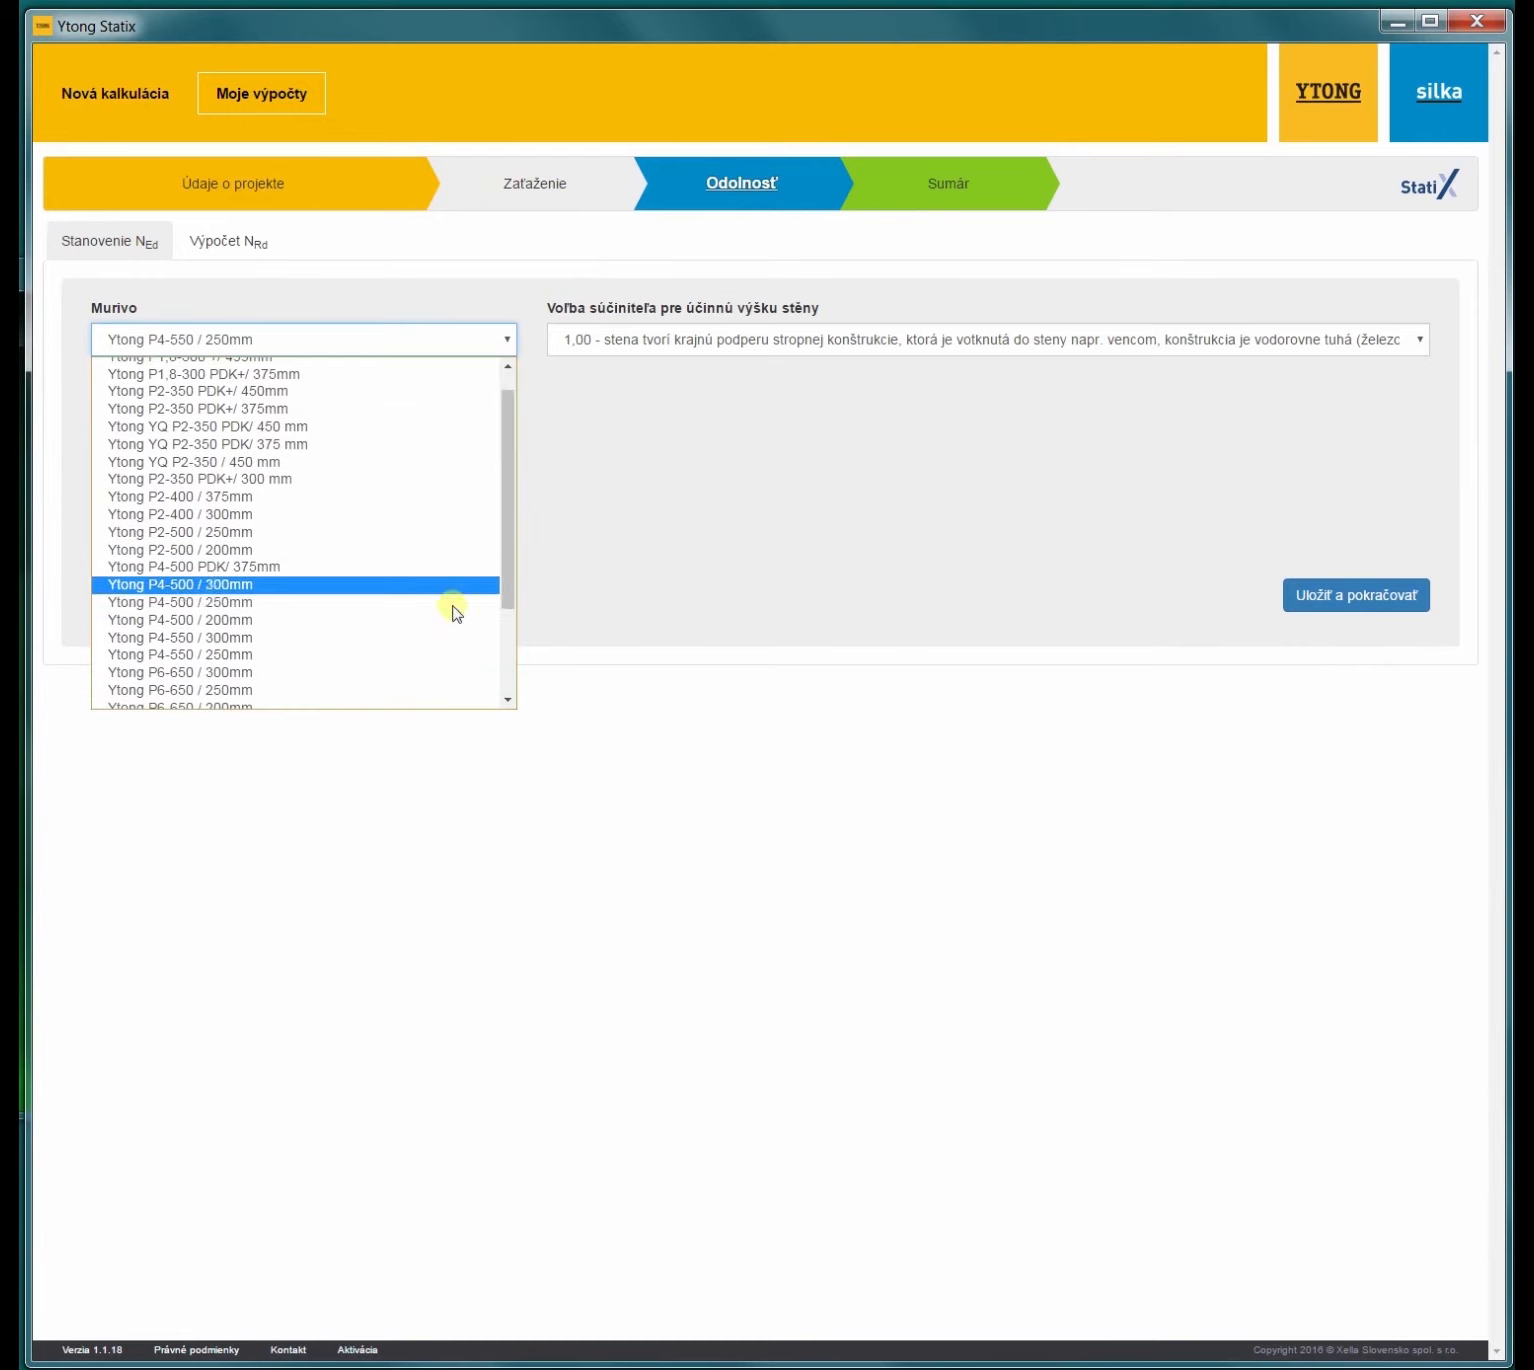
pyautogui.click(384, 688)
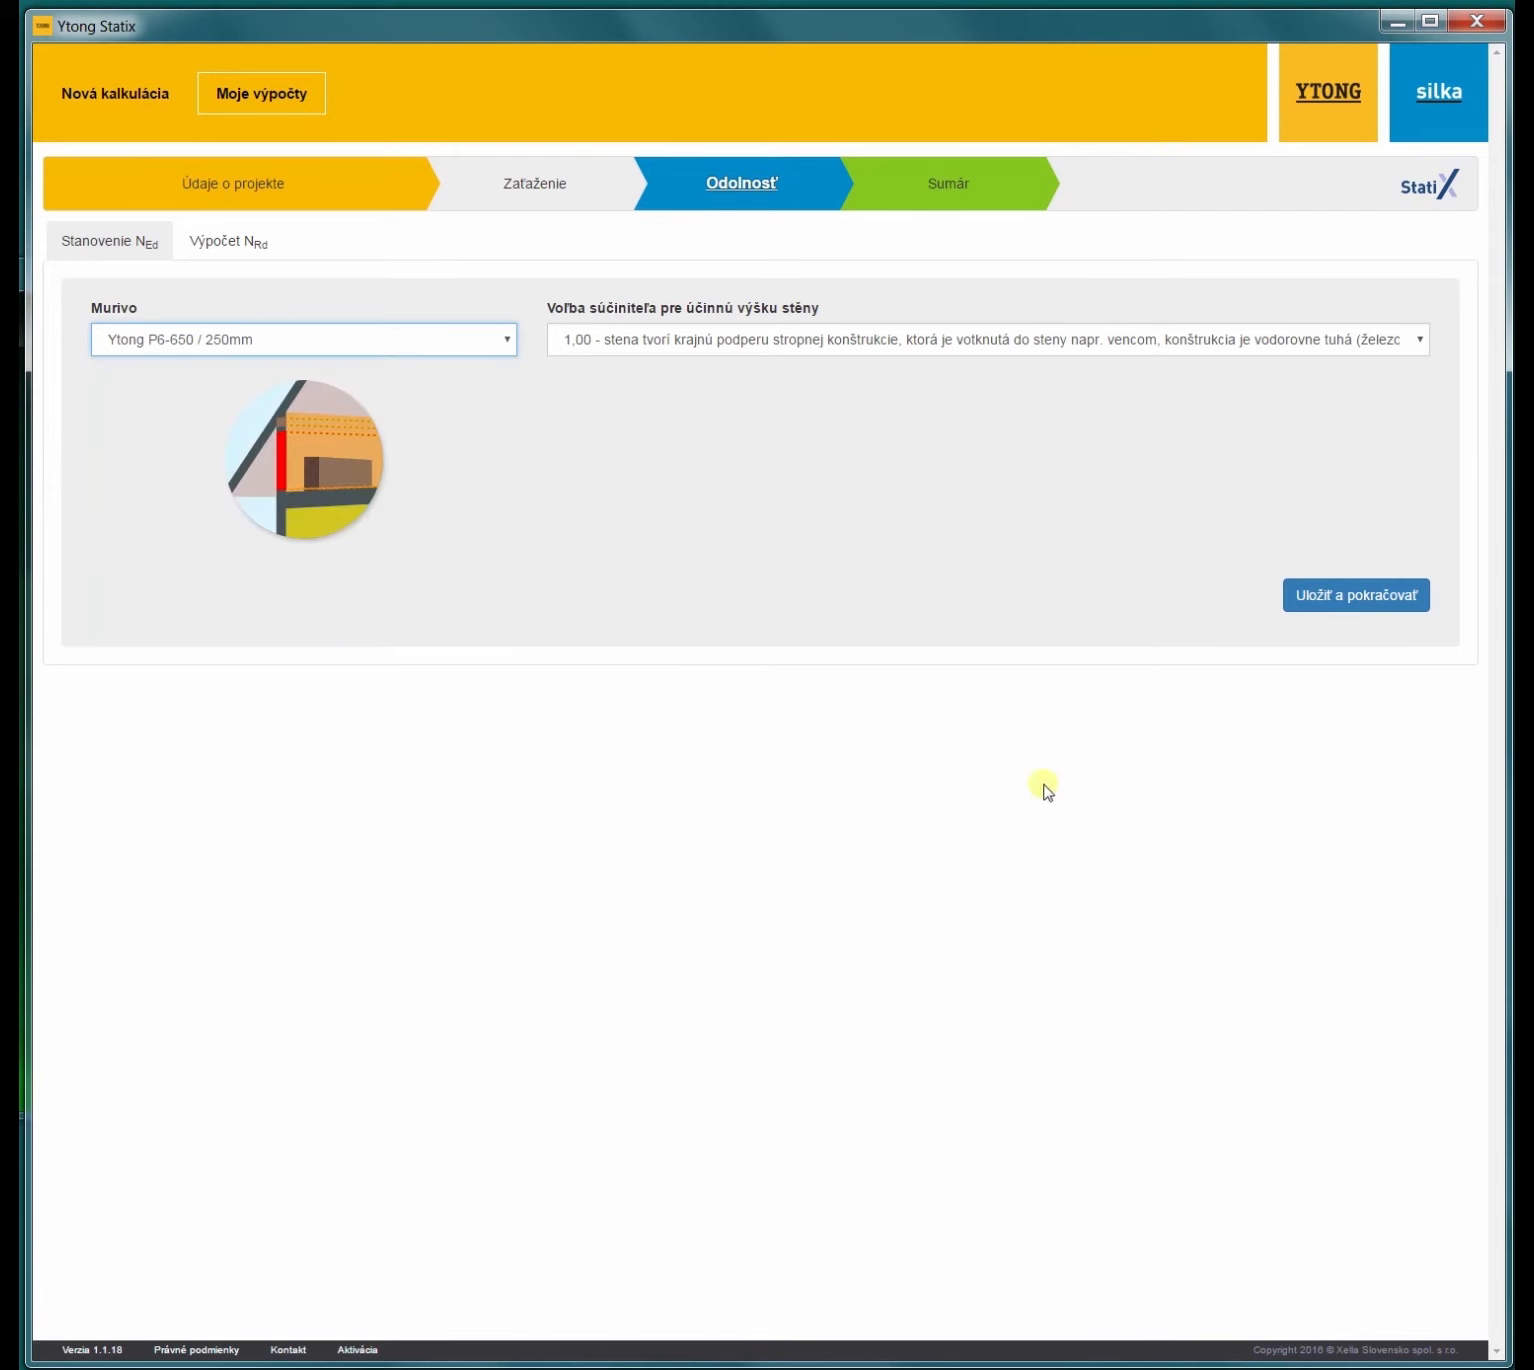
pyautogui.click(1396, 613)
# Step: Continue through the NEd and NRd calculations for the P6-650 masonry to the final summary assessment
pyautogui.scroll(-2, 1267, 736)
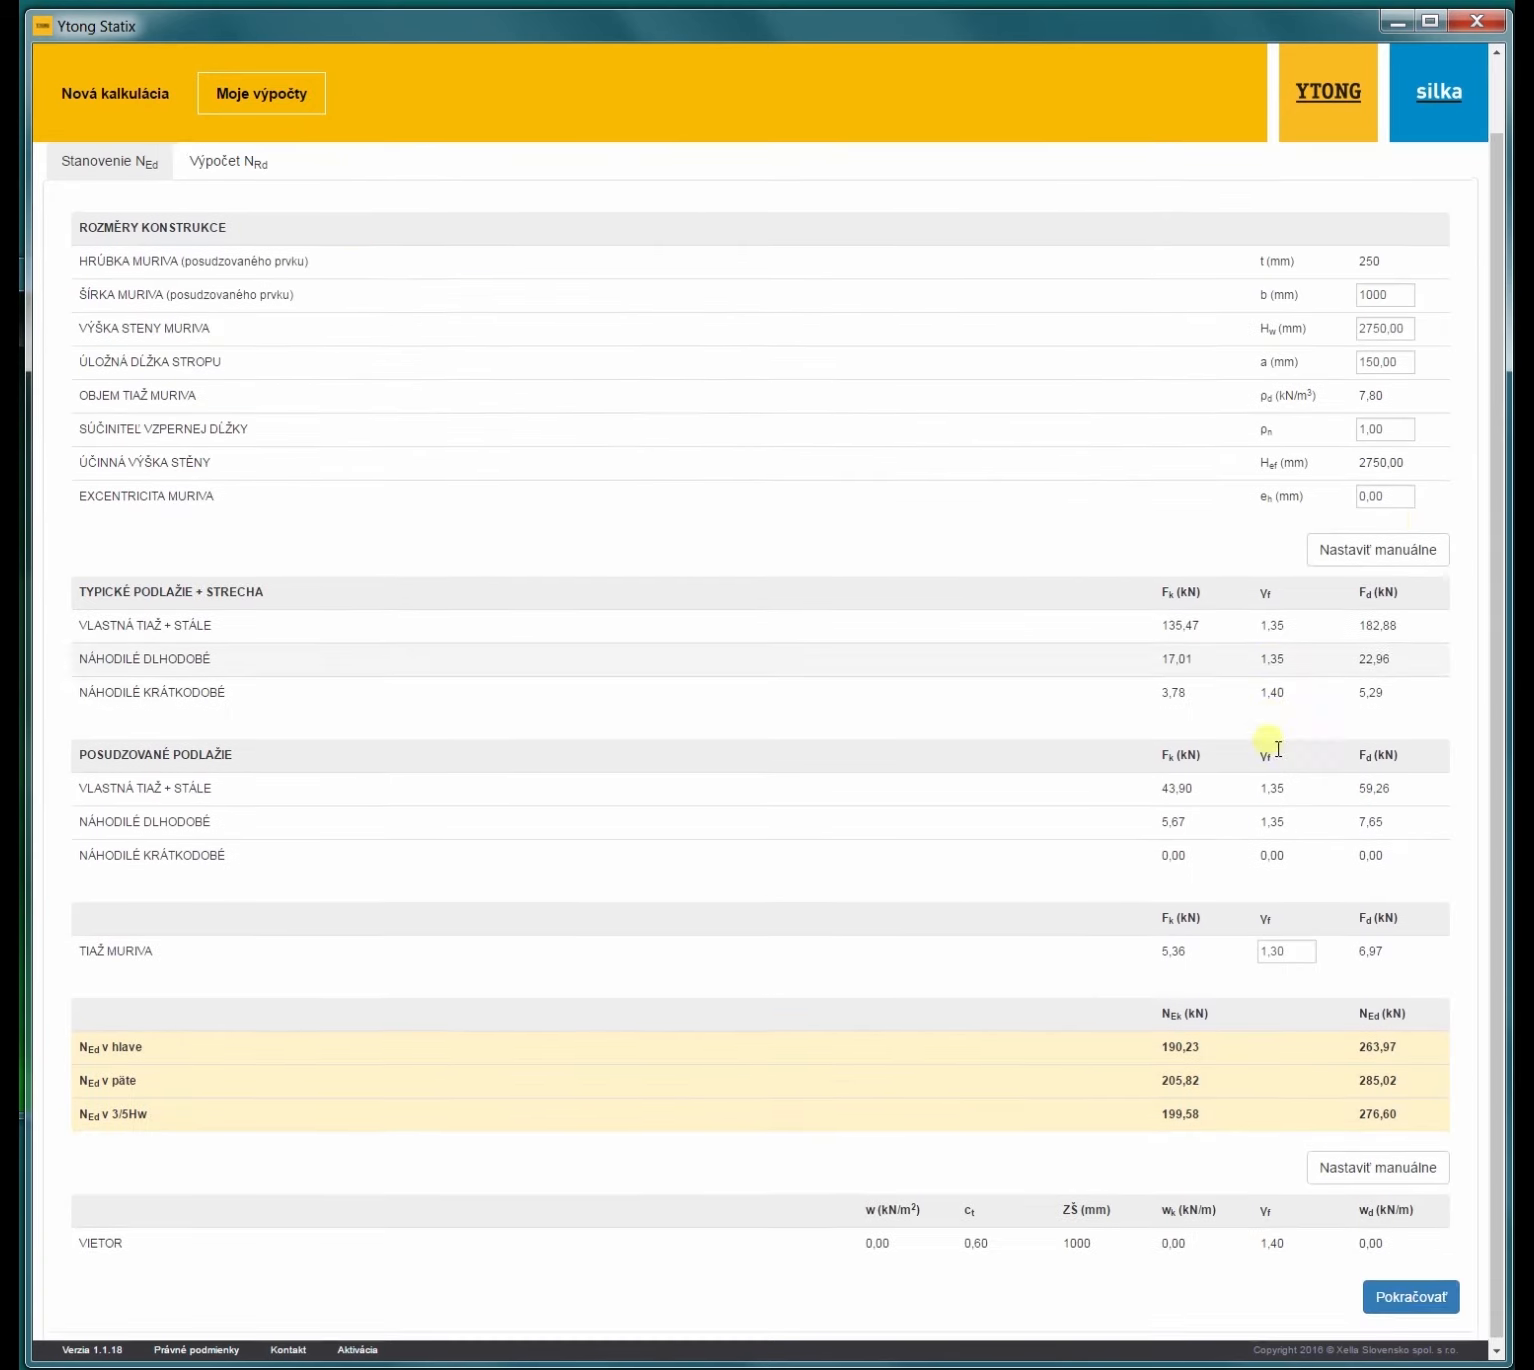
pyautogui.click(1404, 1292)
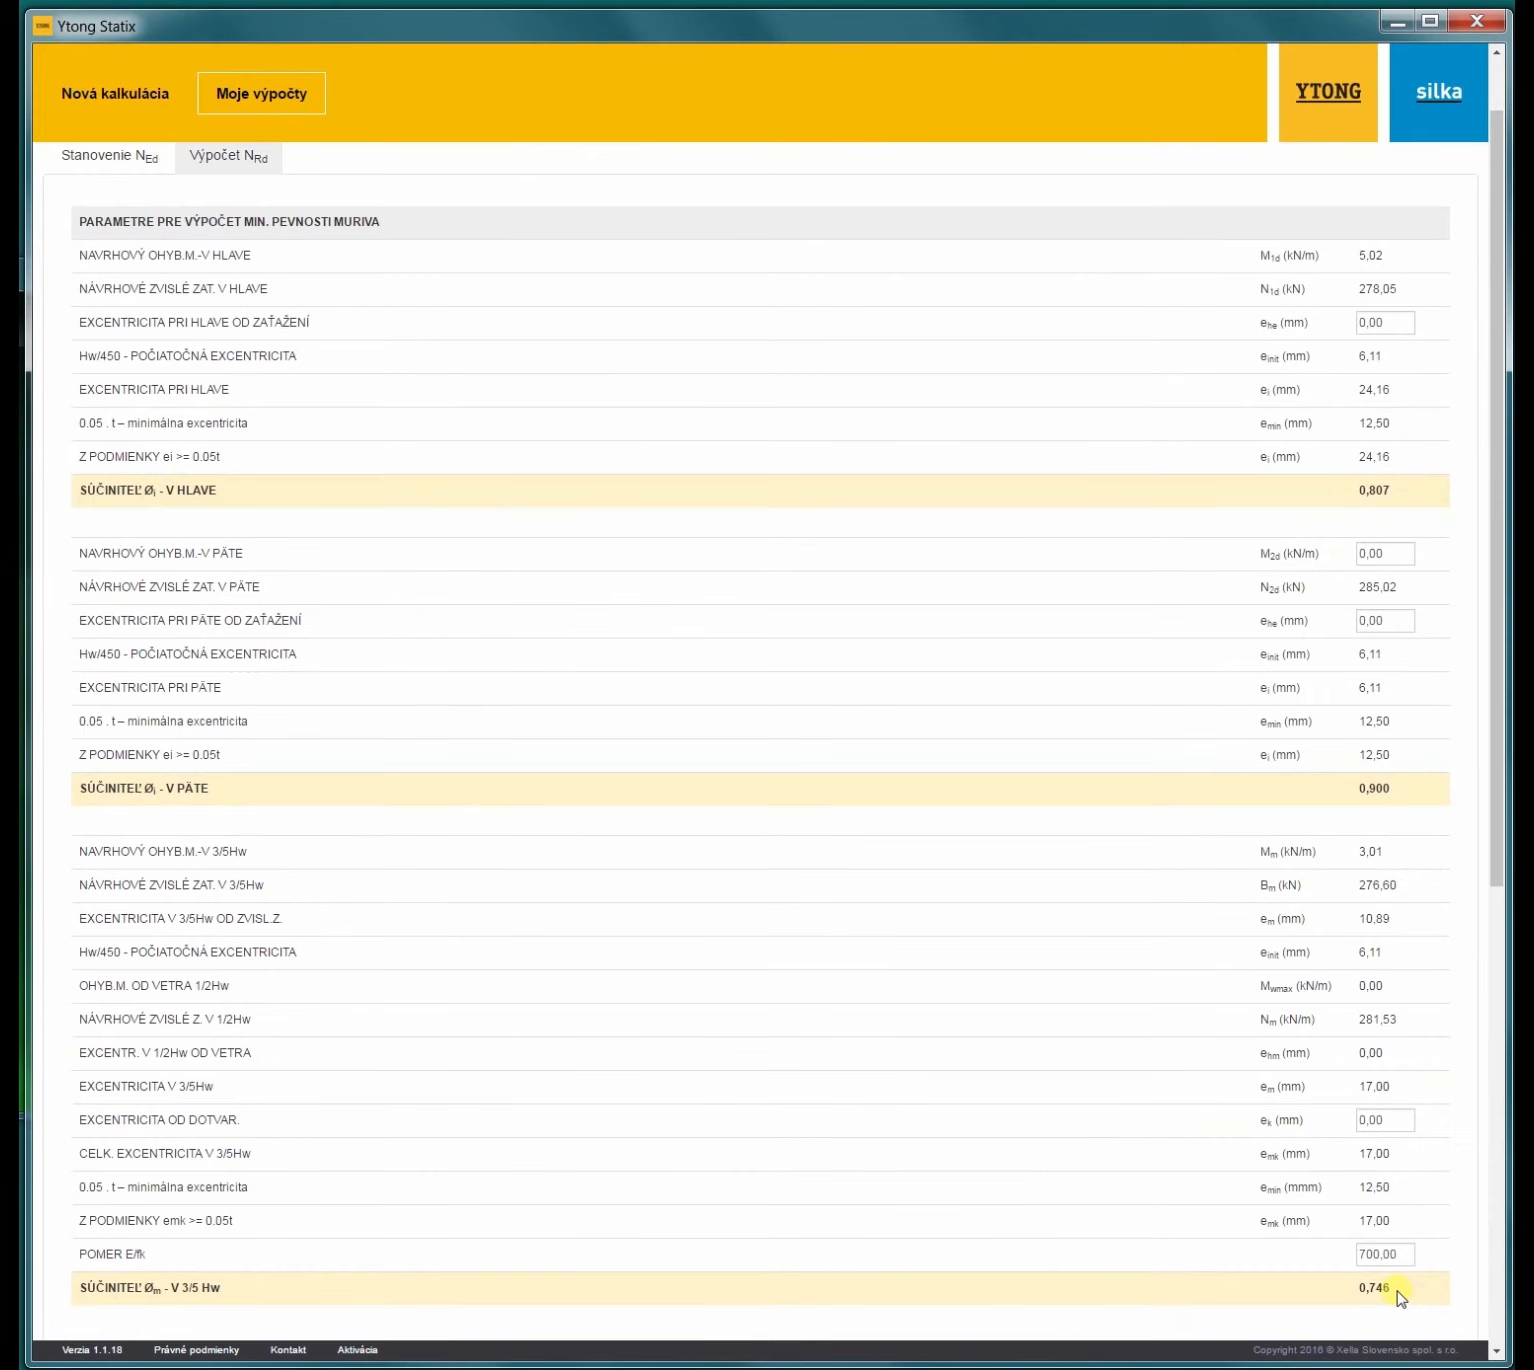
pyautogui.scroll(-8, 1400, 1297)
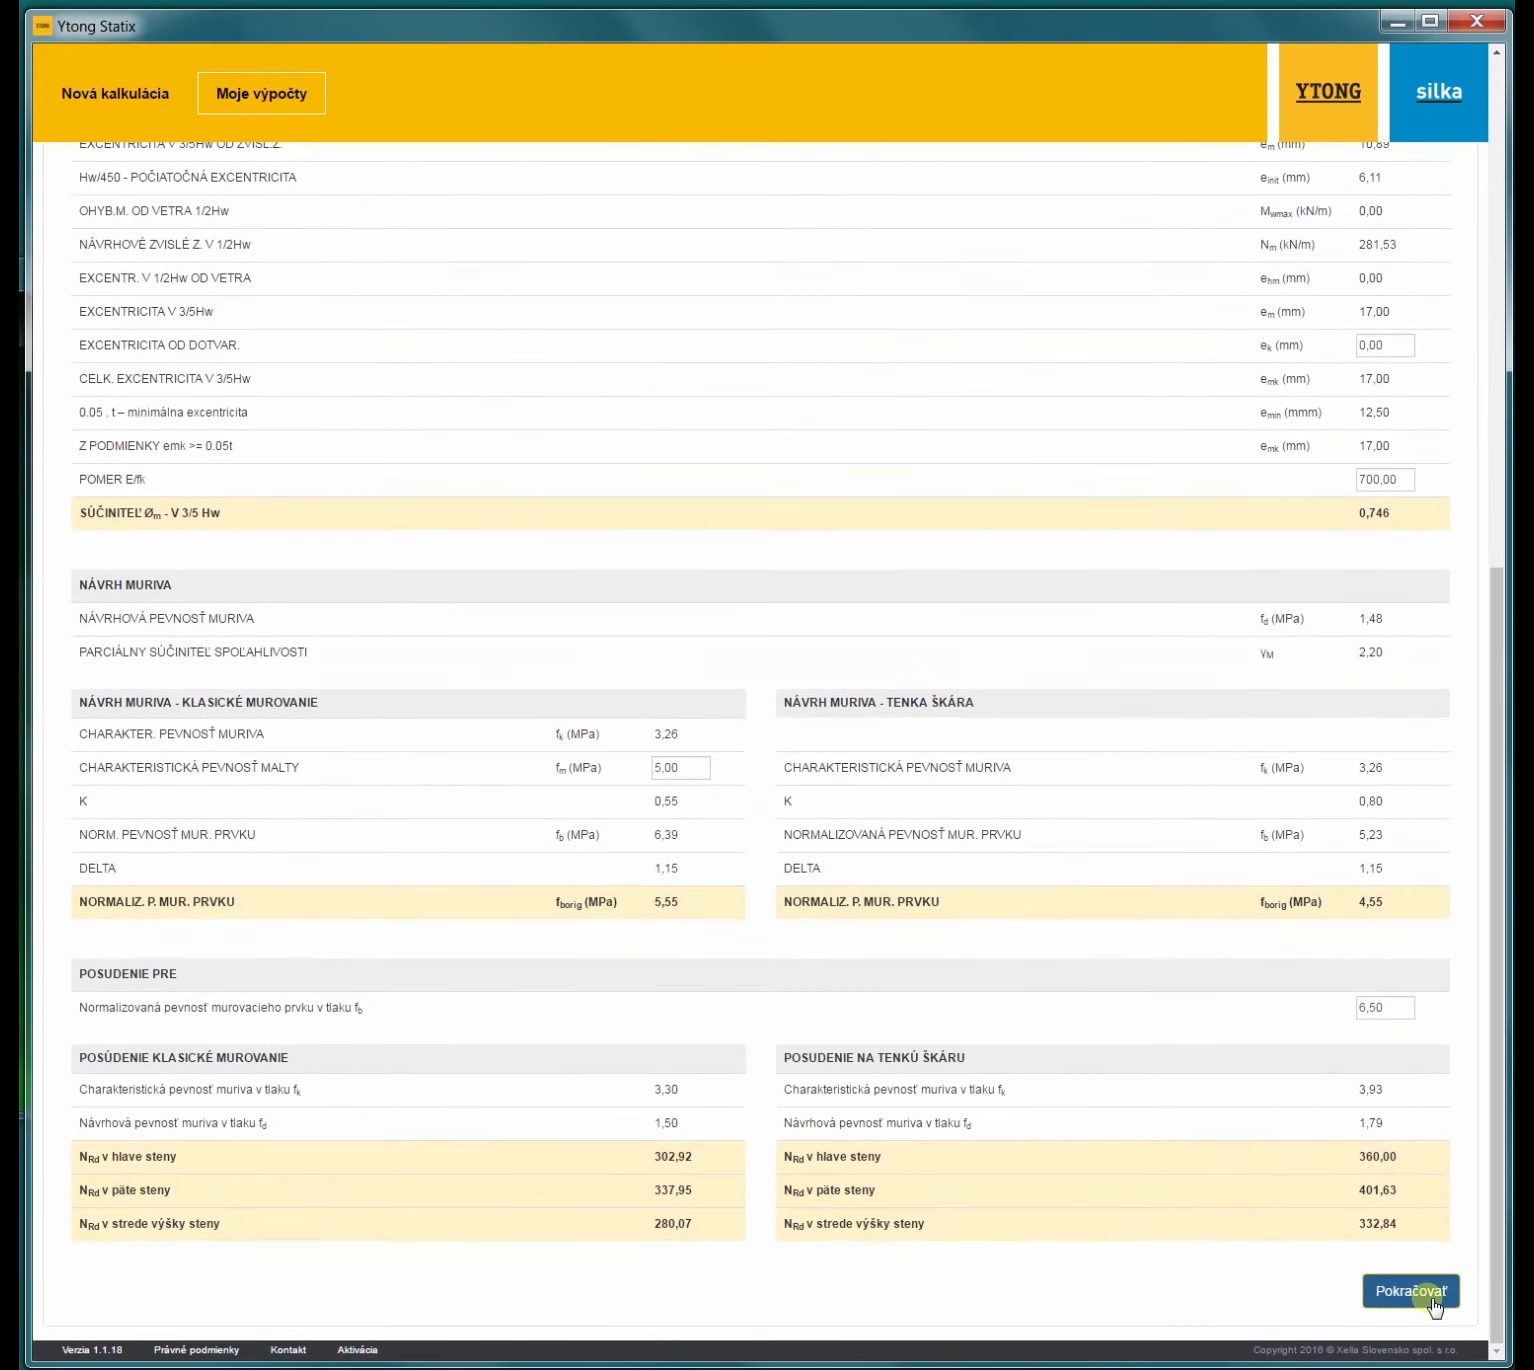
pyautogui.click(1425, 1297)
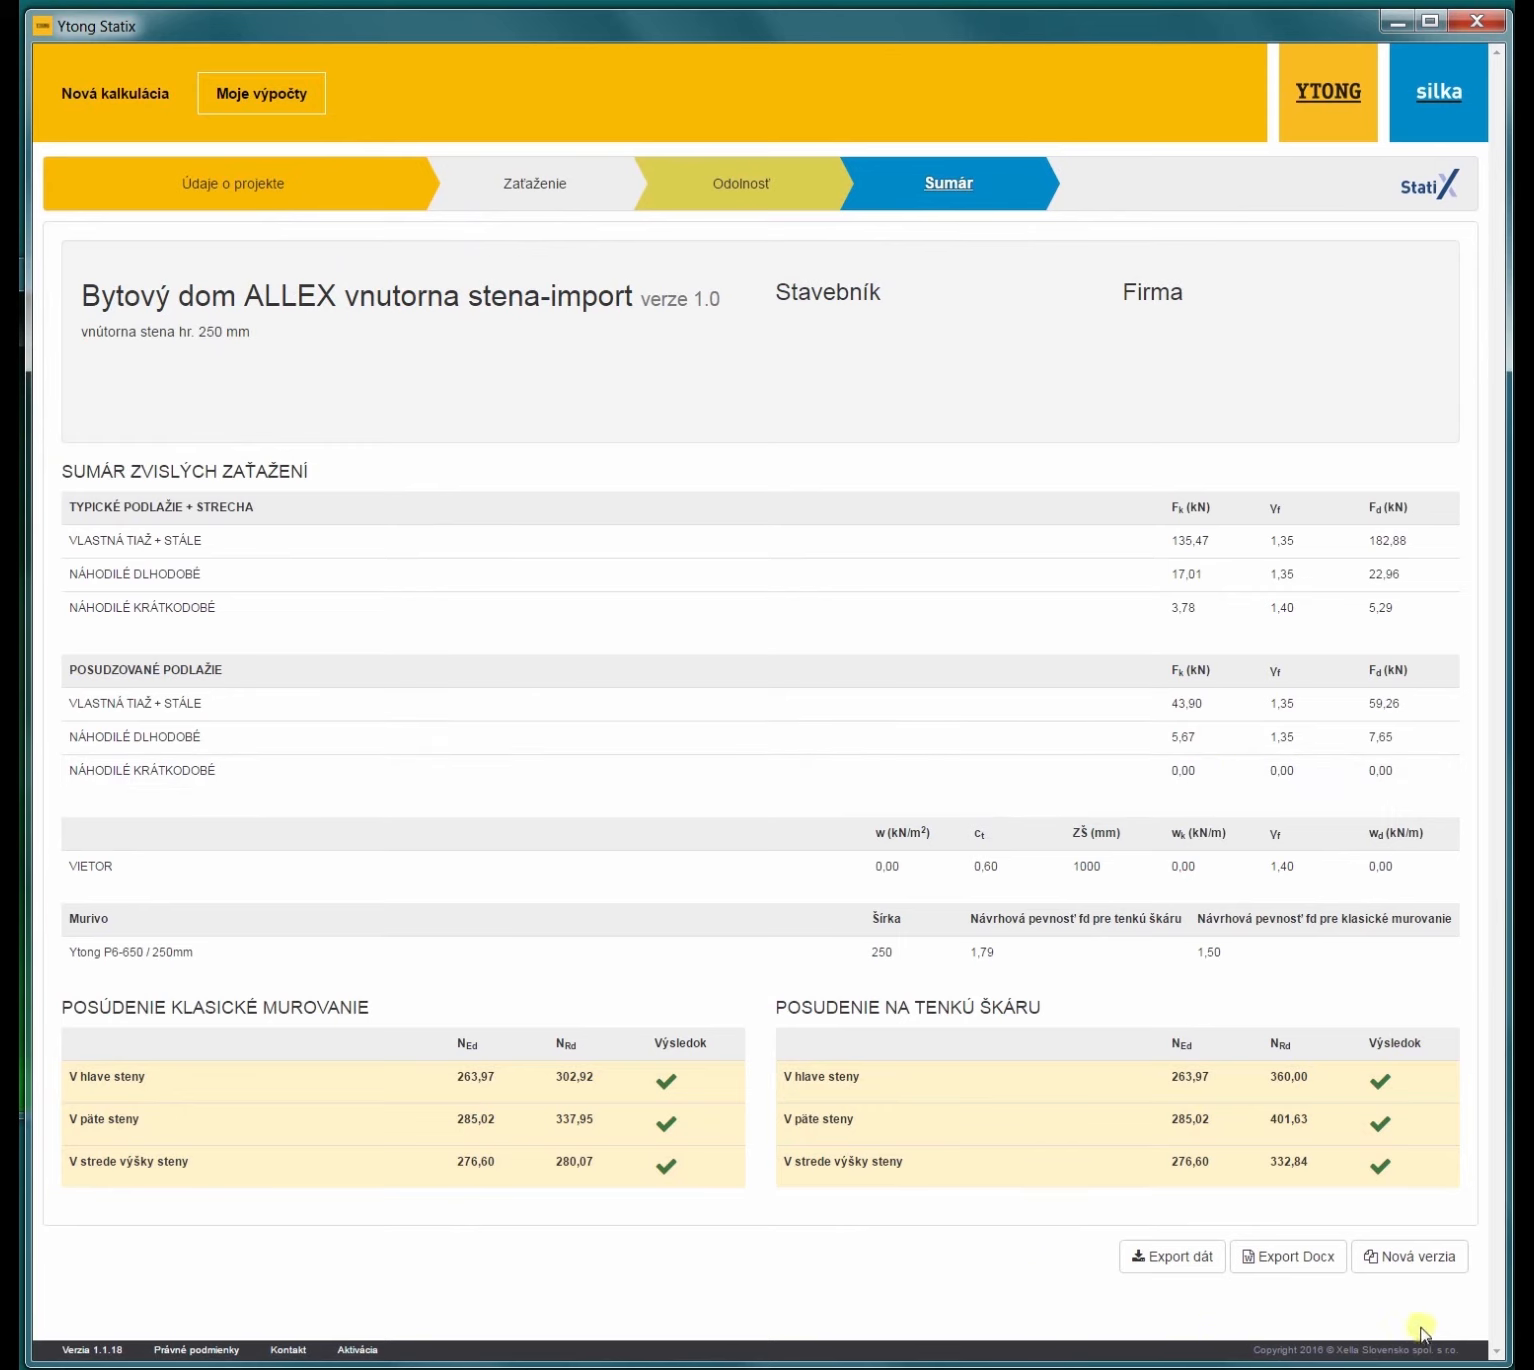
# Step: Export the P6-650 calculation as a data file named Bytový-dom-ALLEX-vnutorna-stenaP6-650 in the Projekty folder
pyautogui.click(1179, 1268)
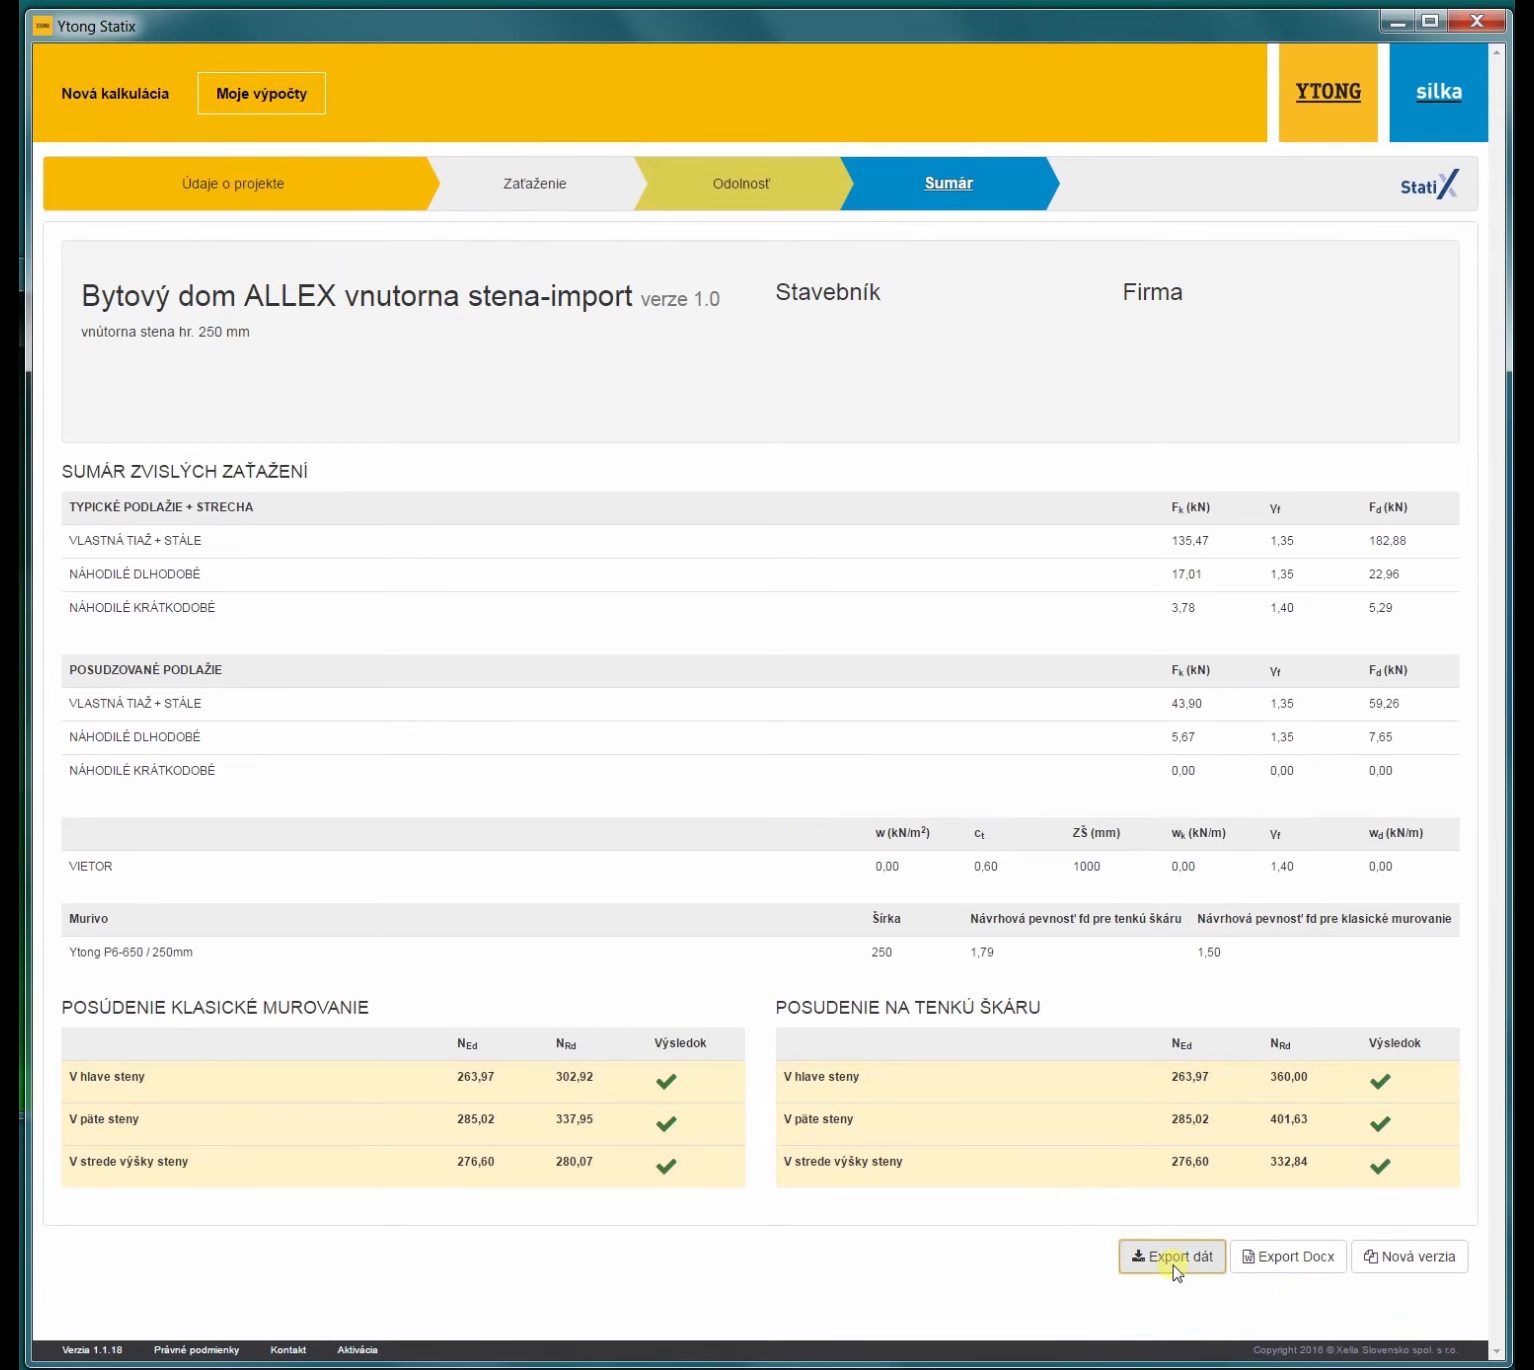
pyautogui.click(1173, 1262)
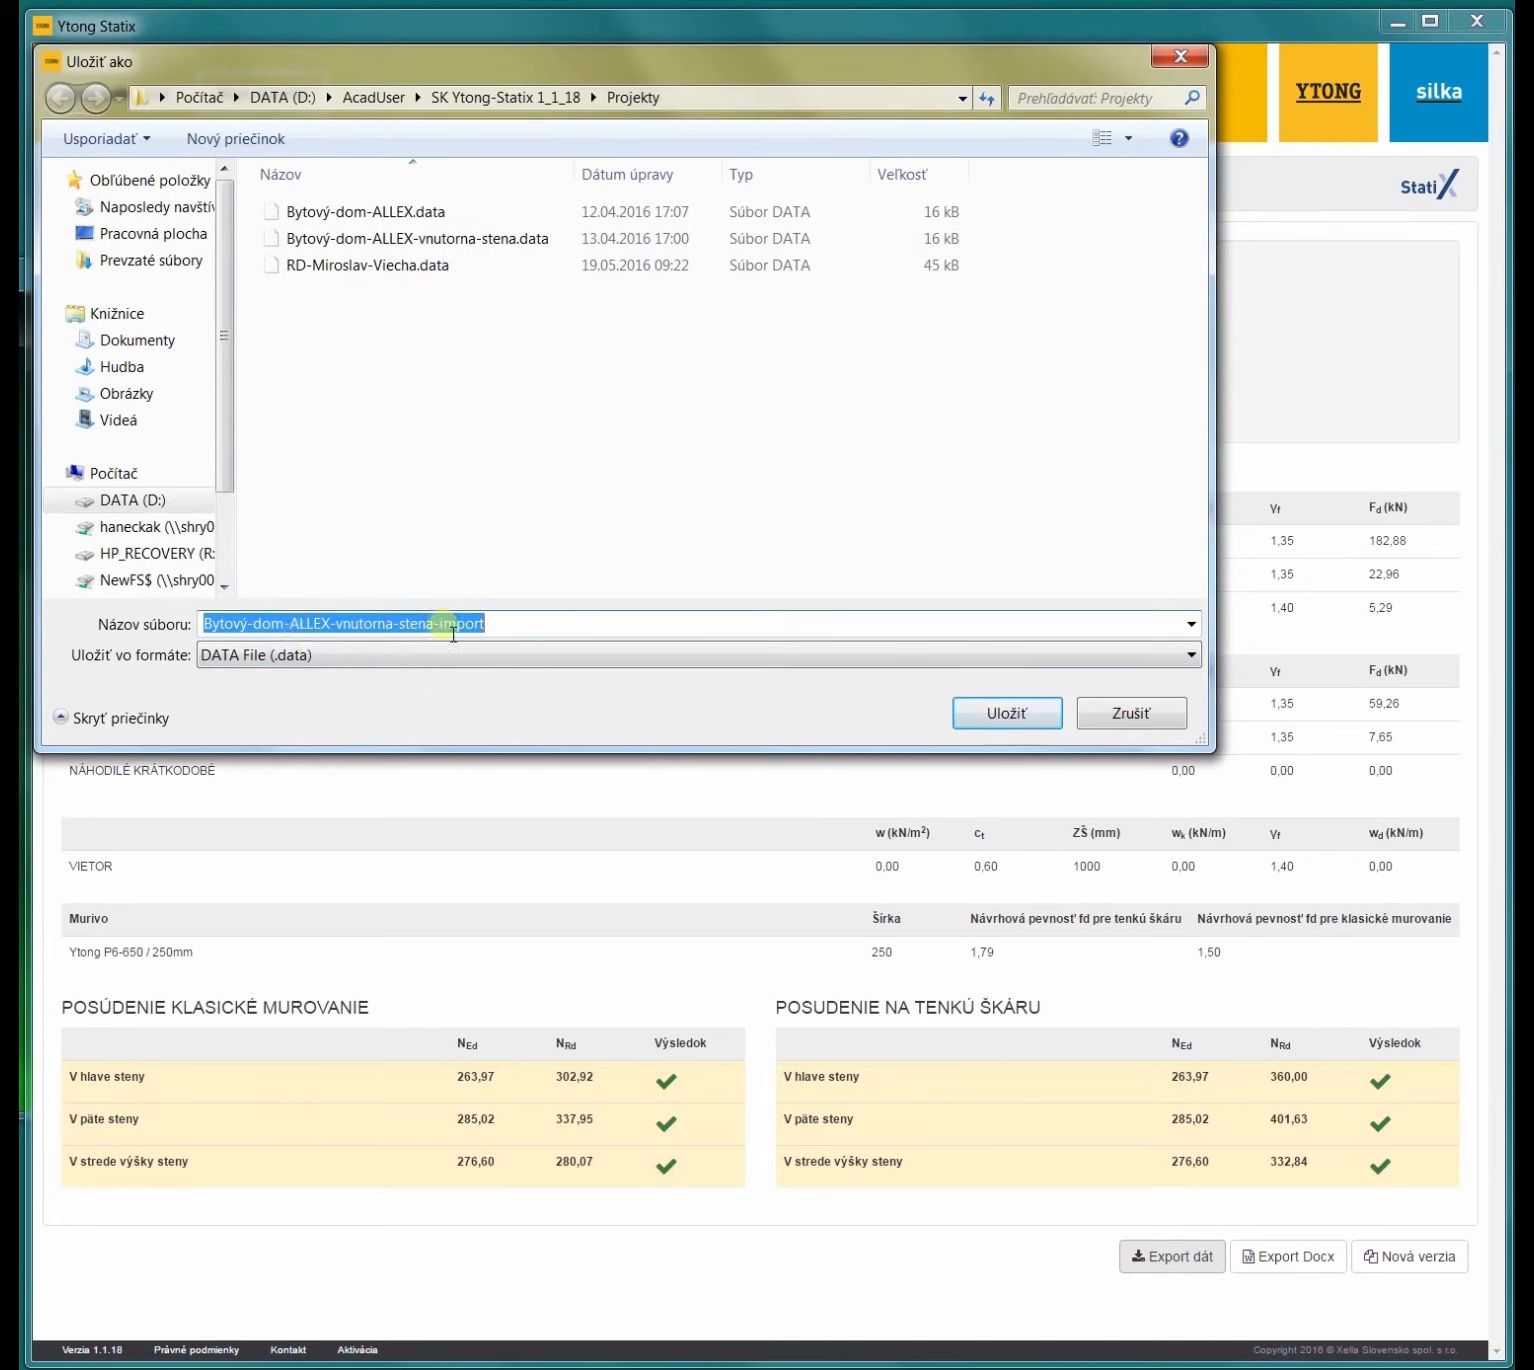
pyautogui.moveTo(457, 624); pyautogui.dragTo(490, 623)
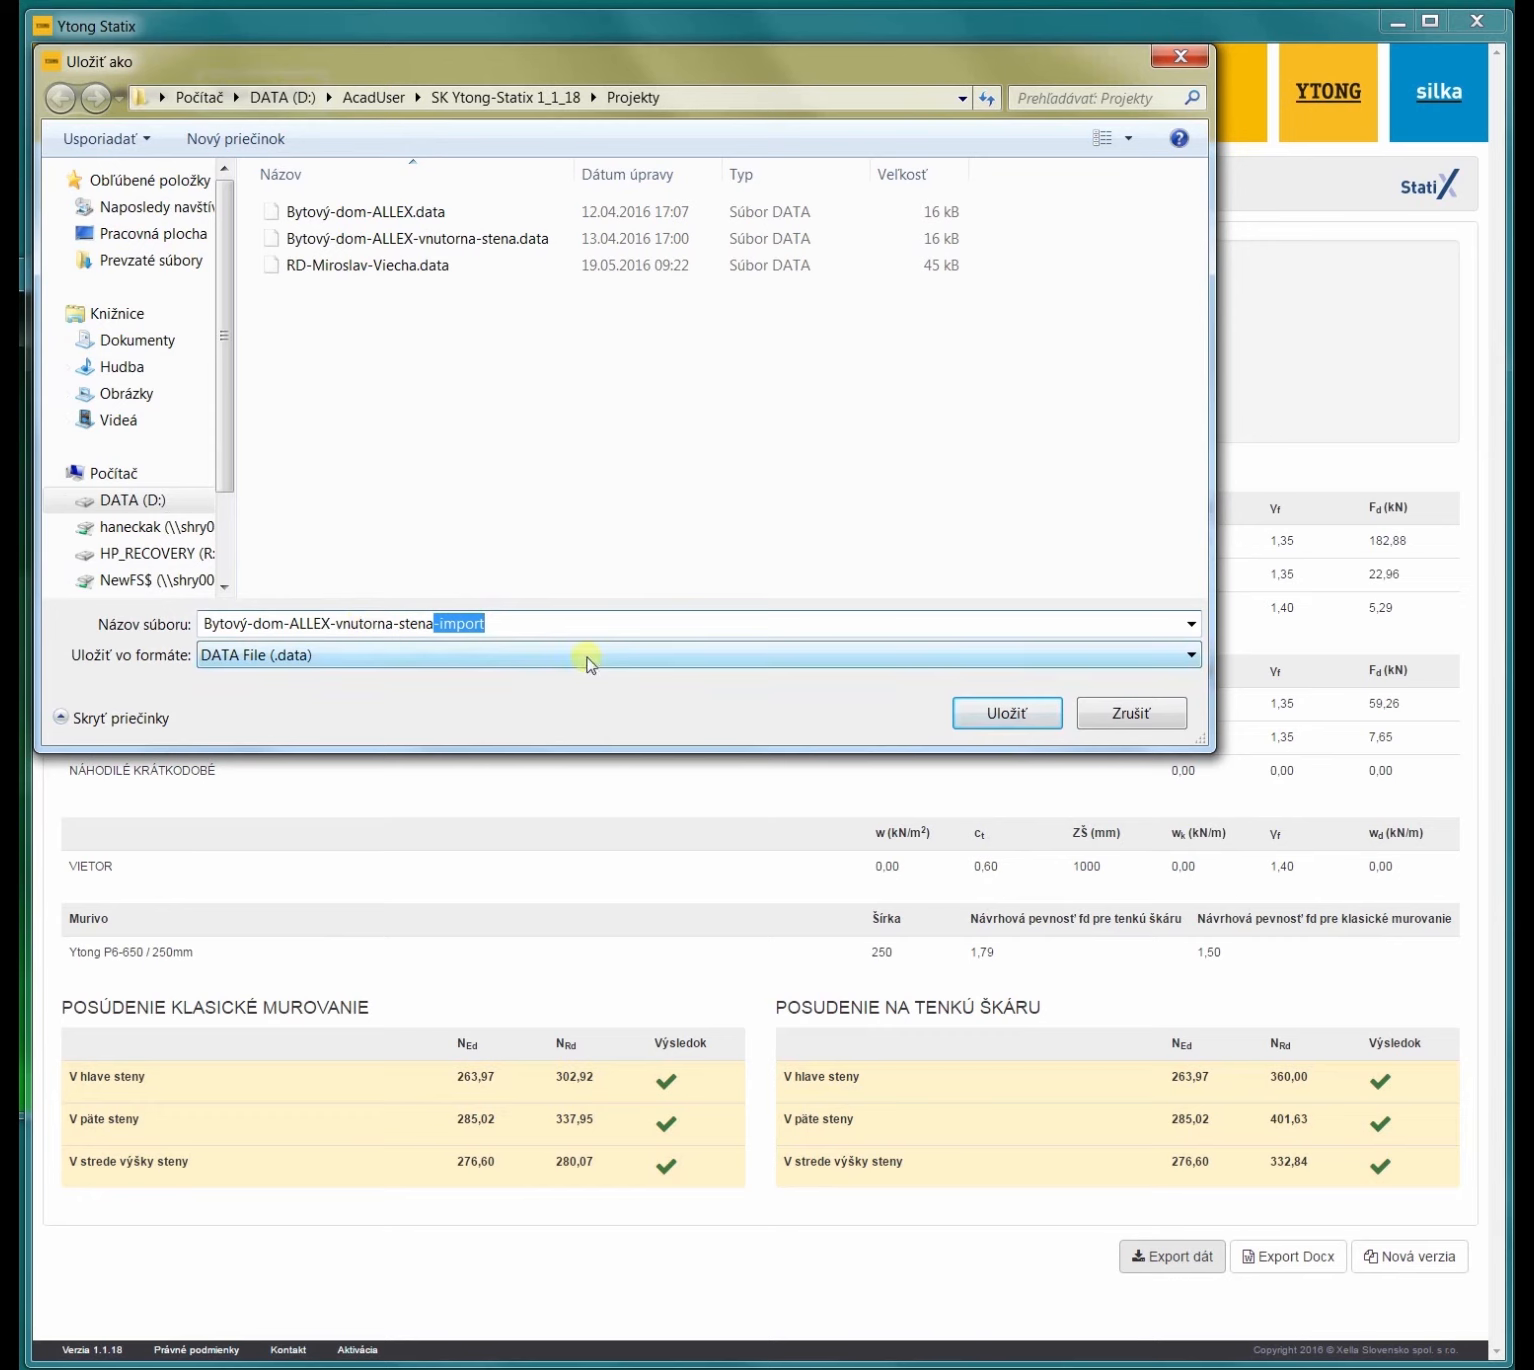
pyautogui.write('P6-650')
pyautogui.click(1000, 712)
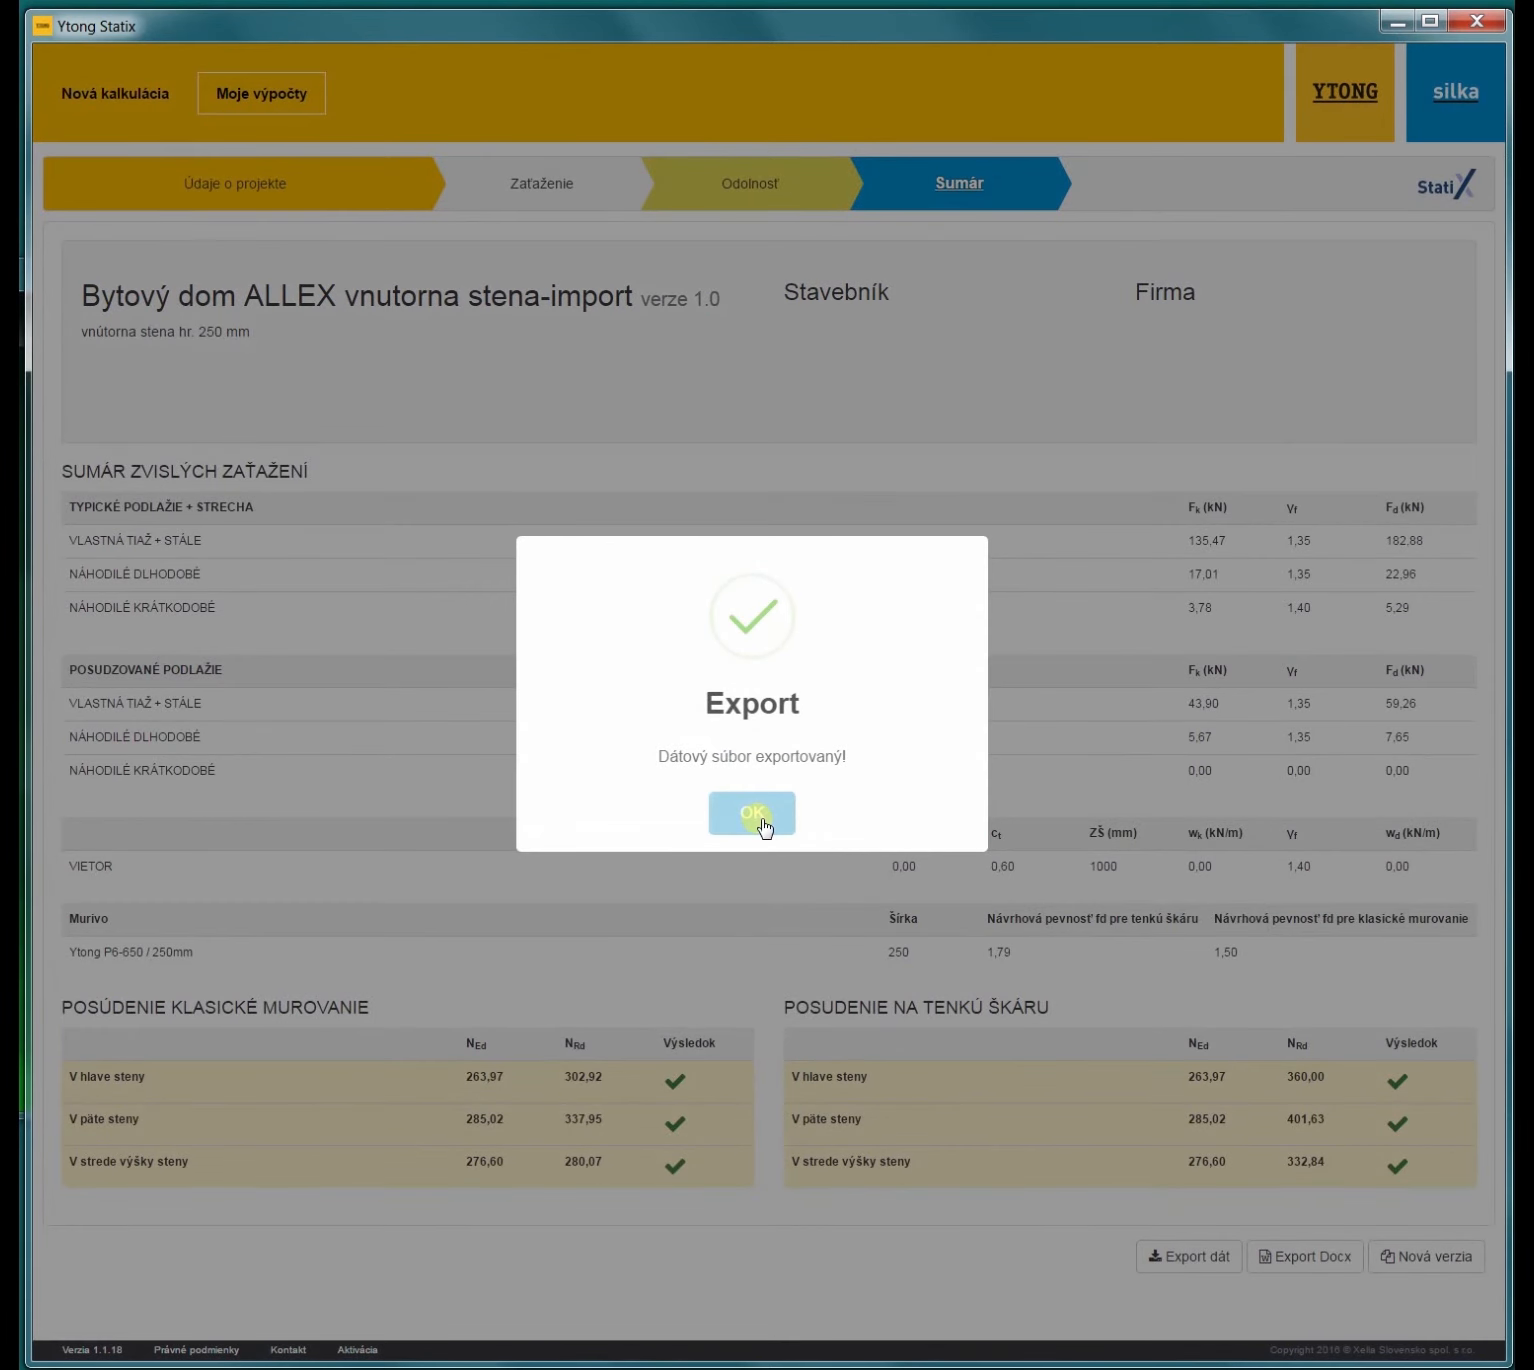
pyautogui.click(760, 820)
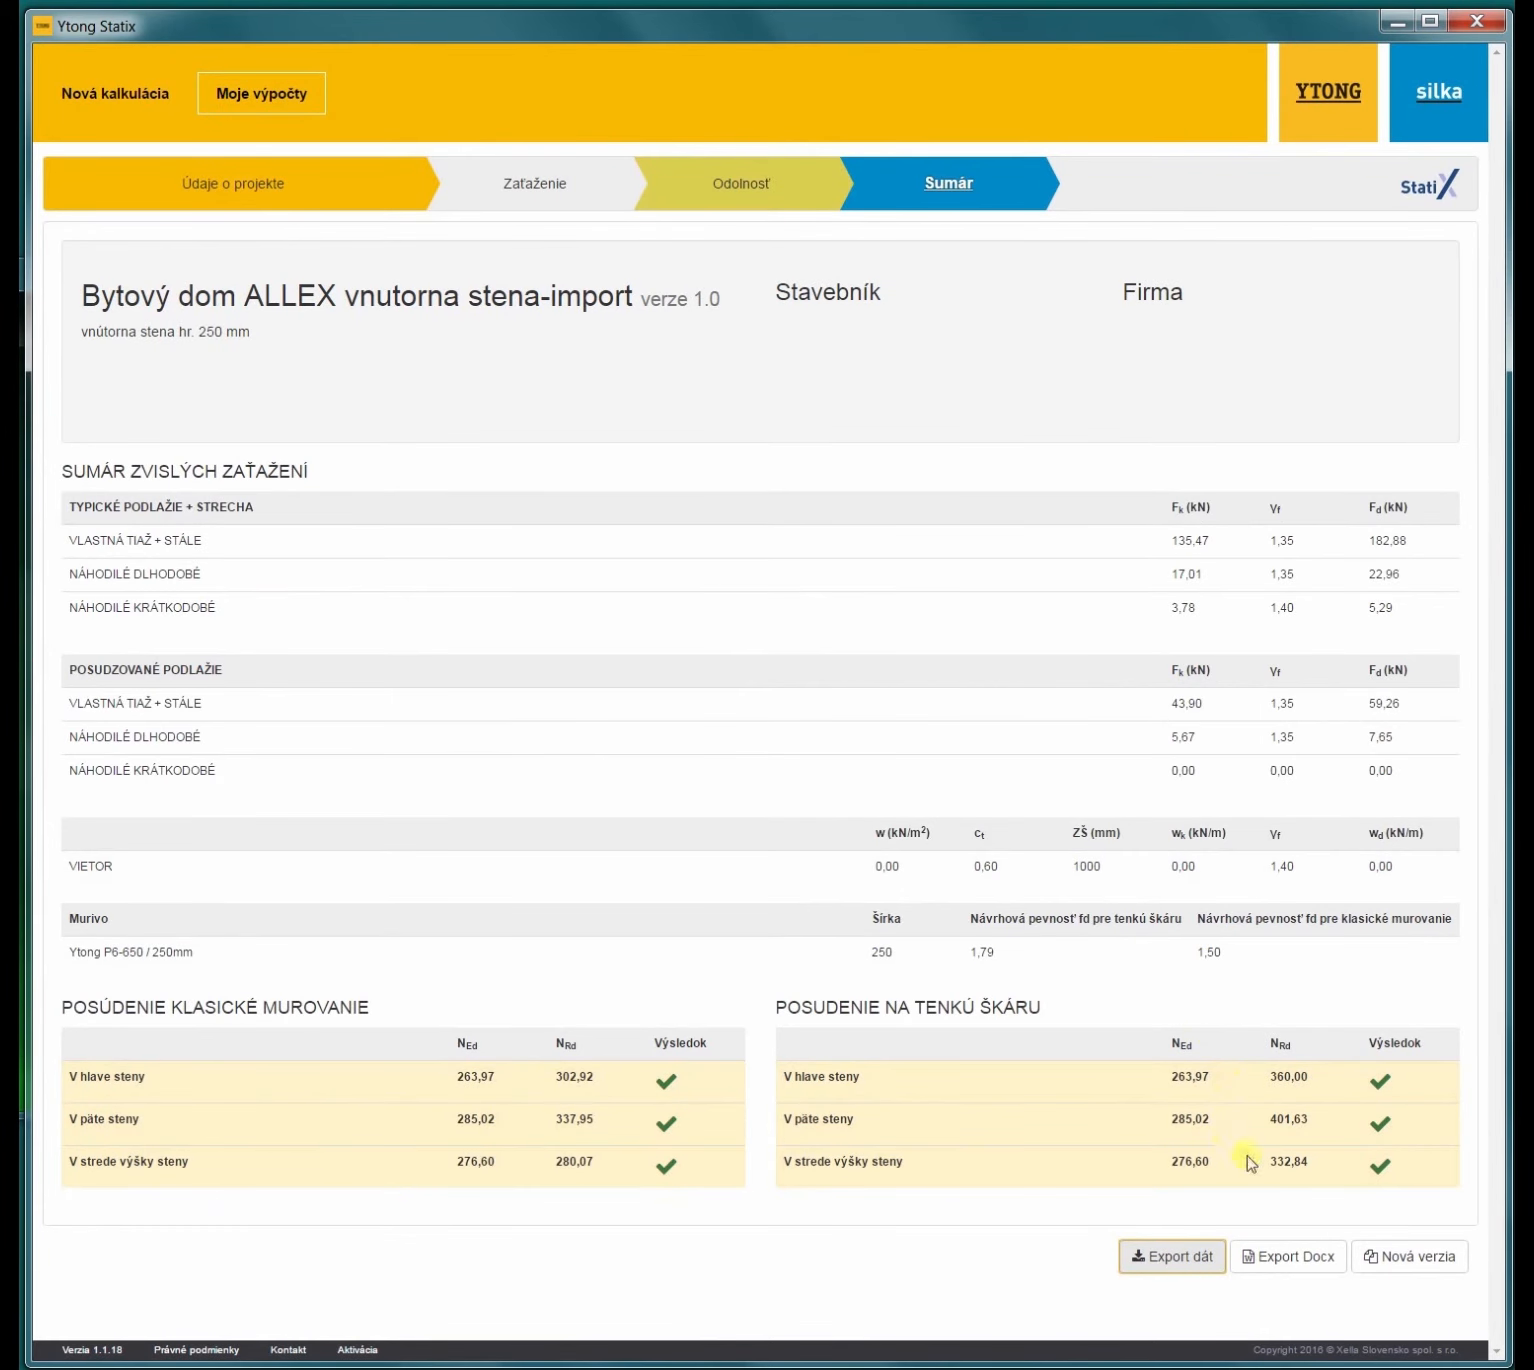
# Step: Export the calculation report as a Word document named Bytový-dom-ALLEX-vnutorna-stenaP6-650 in the Projekty folder
pyautogui.click(1300, 1262)
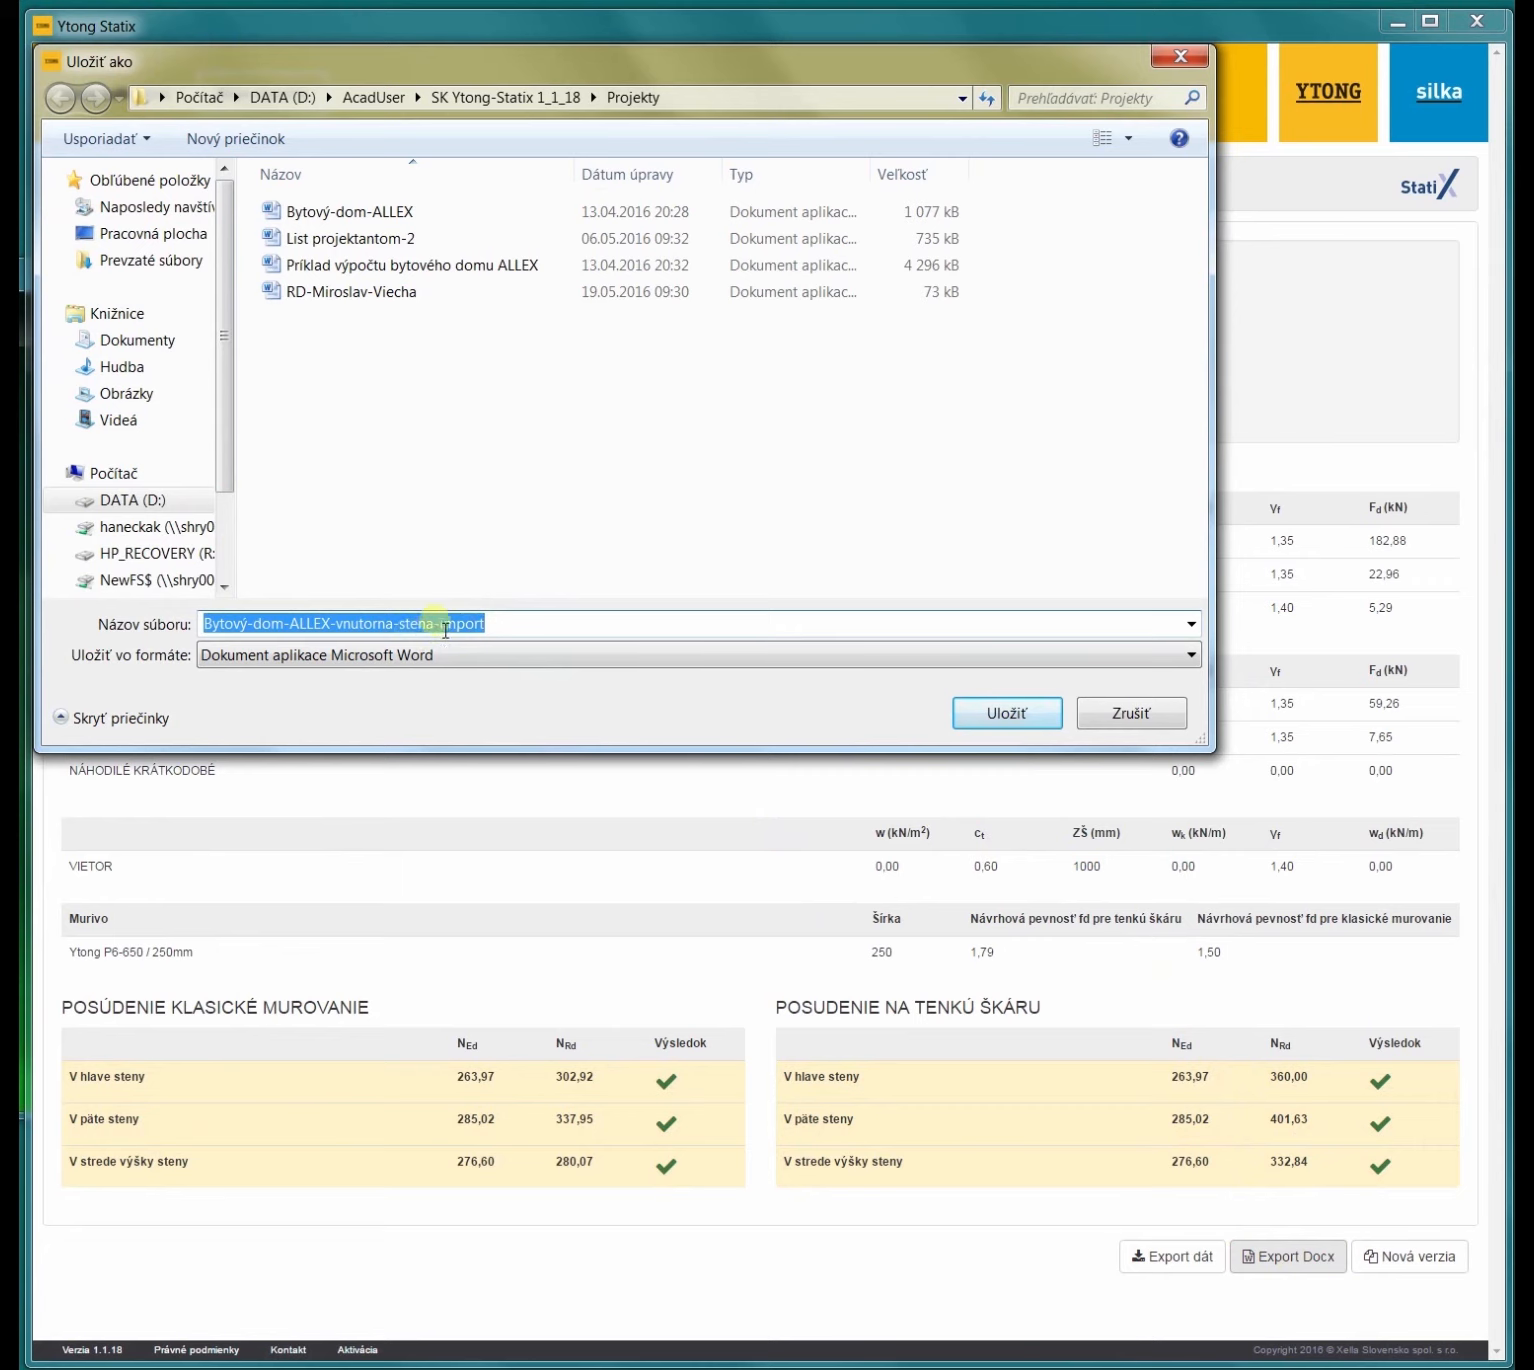
pyautogui.moveTo(434, 624); pyautogui.dragTo(573, 627)
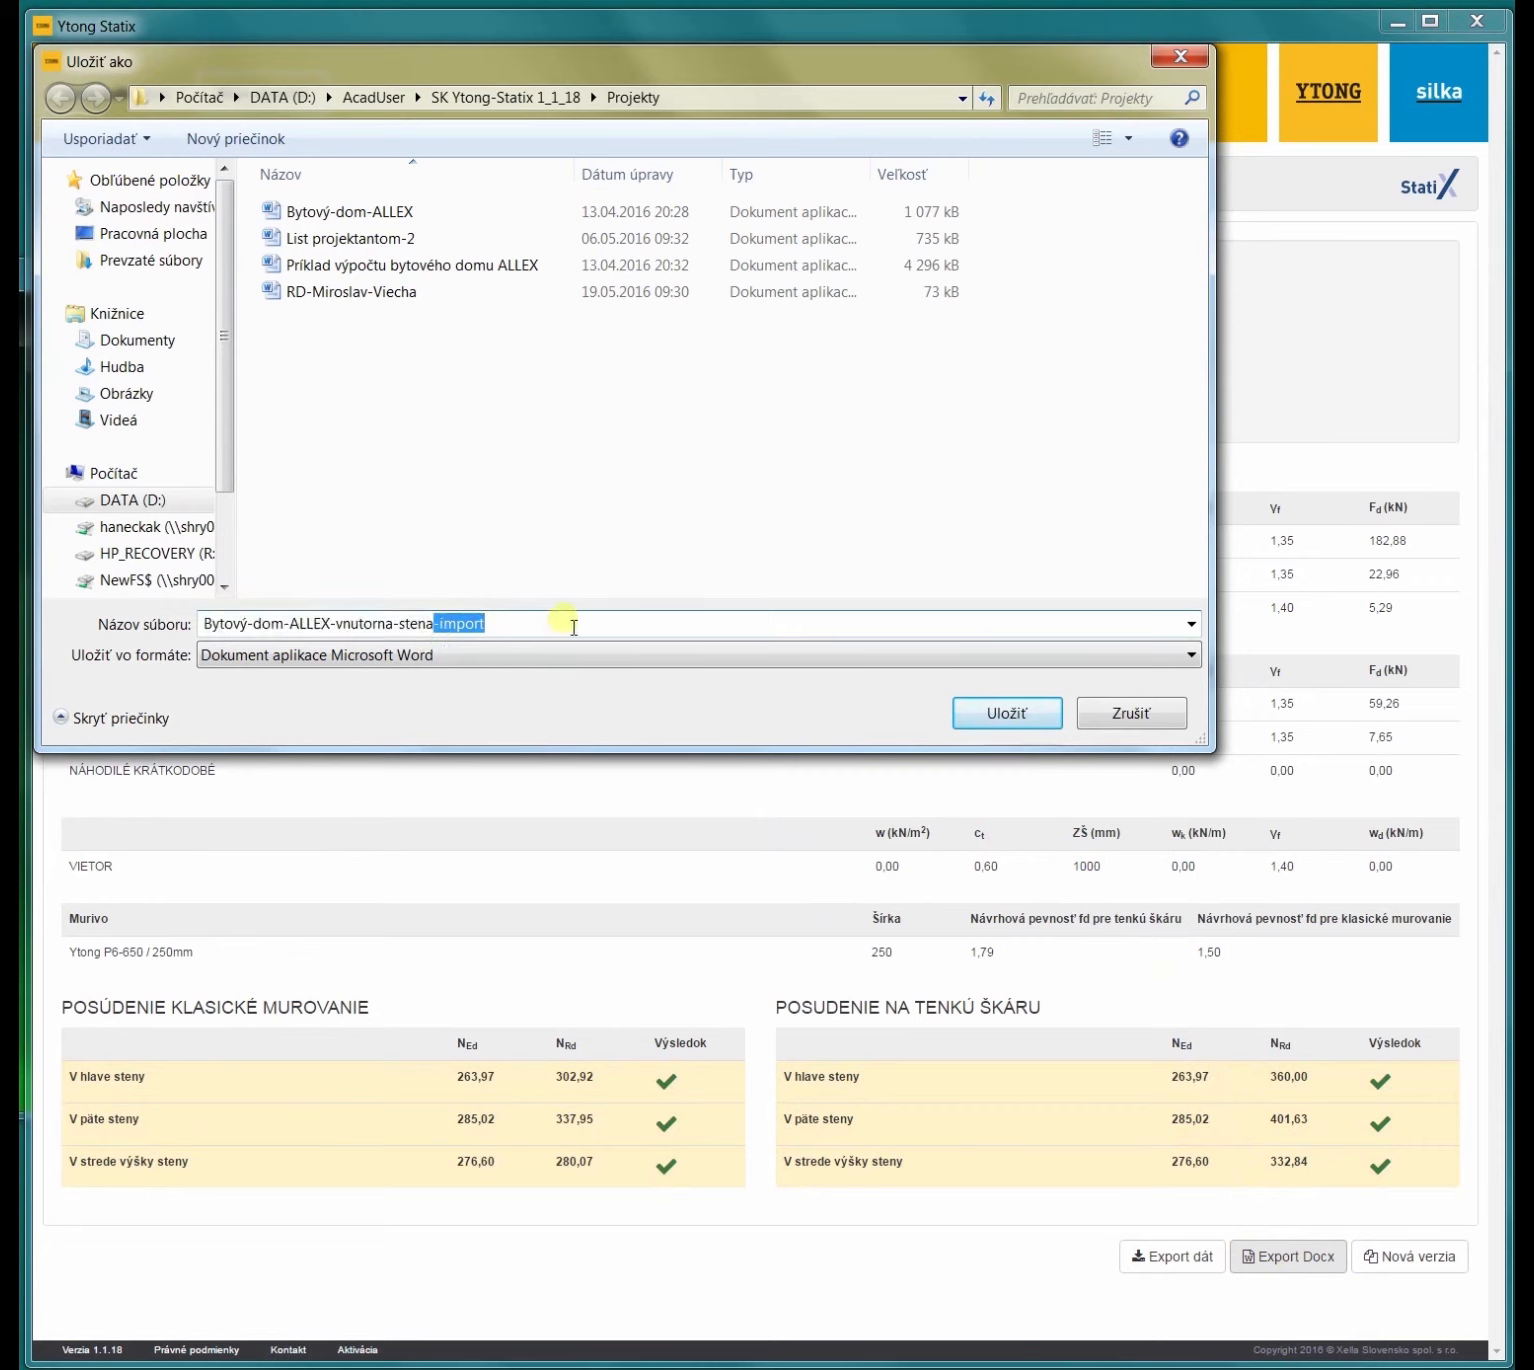
pyautogui.write('P6')
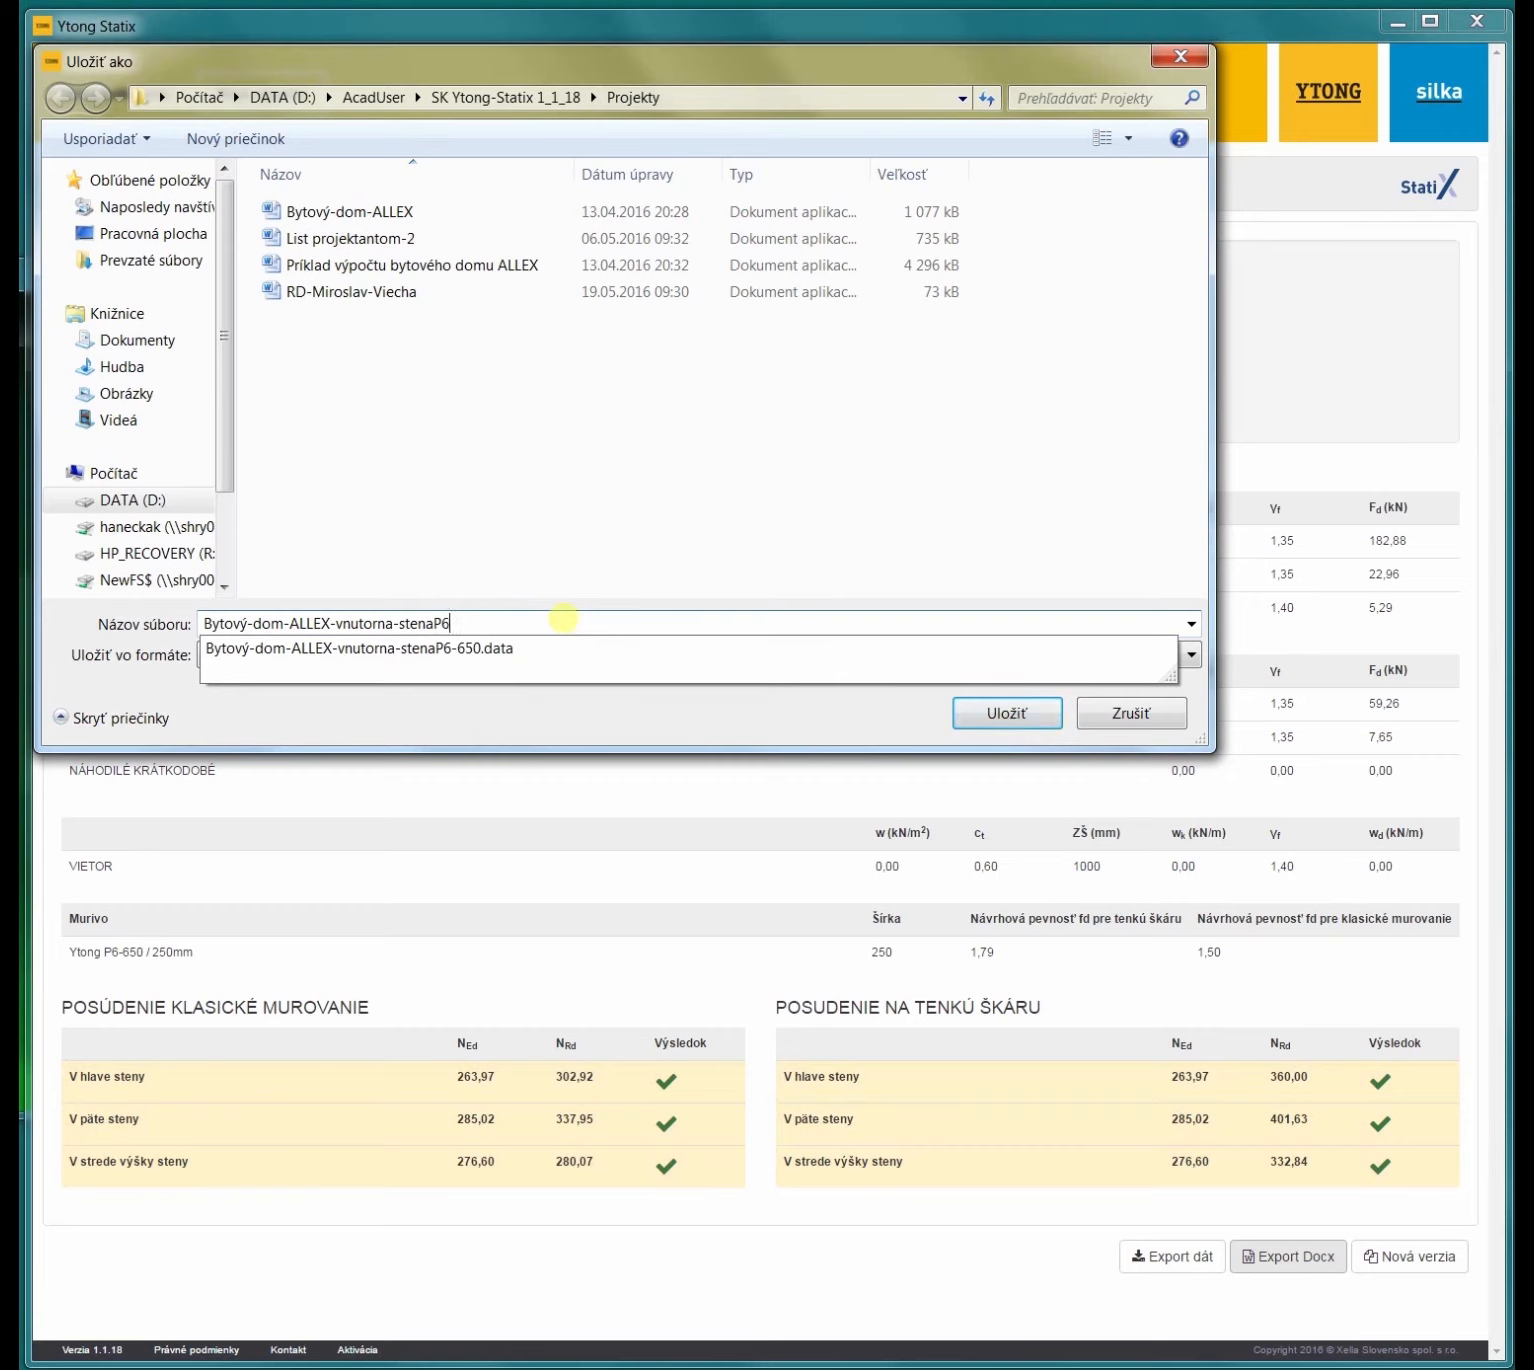
pyautogui.write('-650')
pyautogui.press('Return')
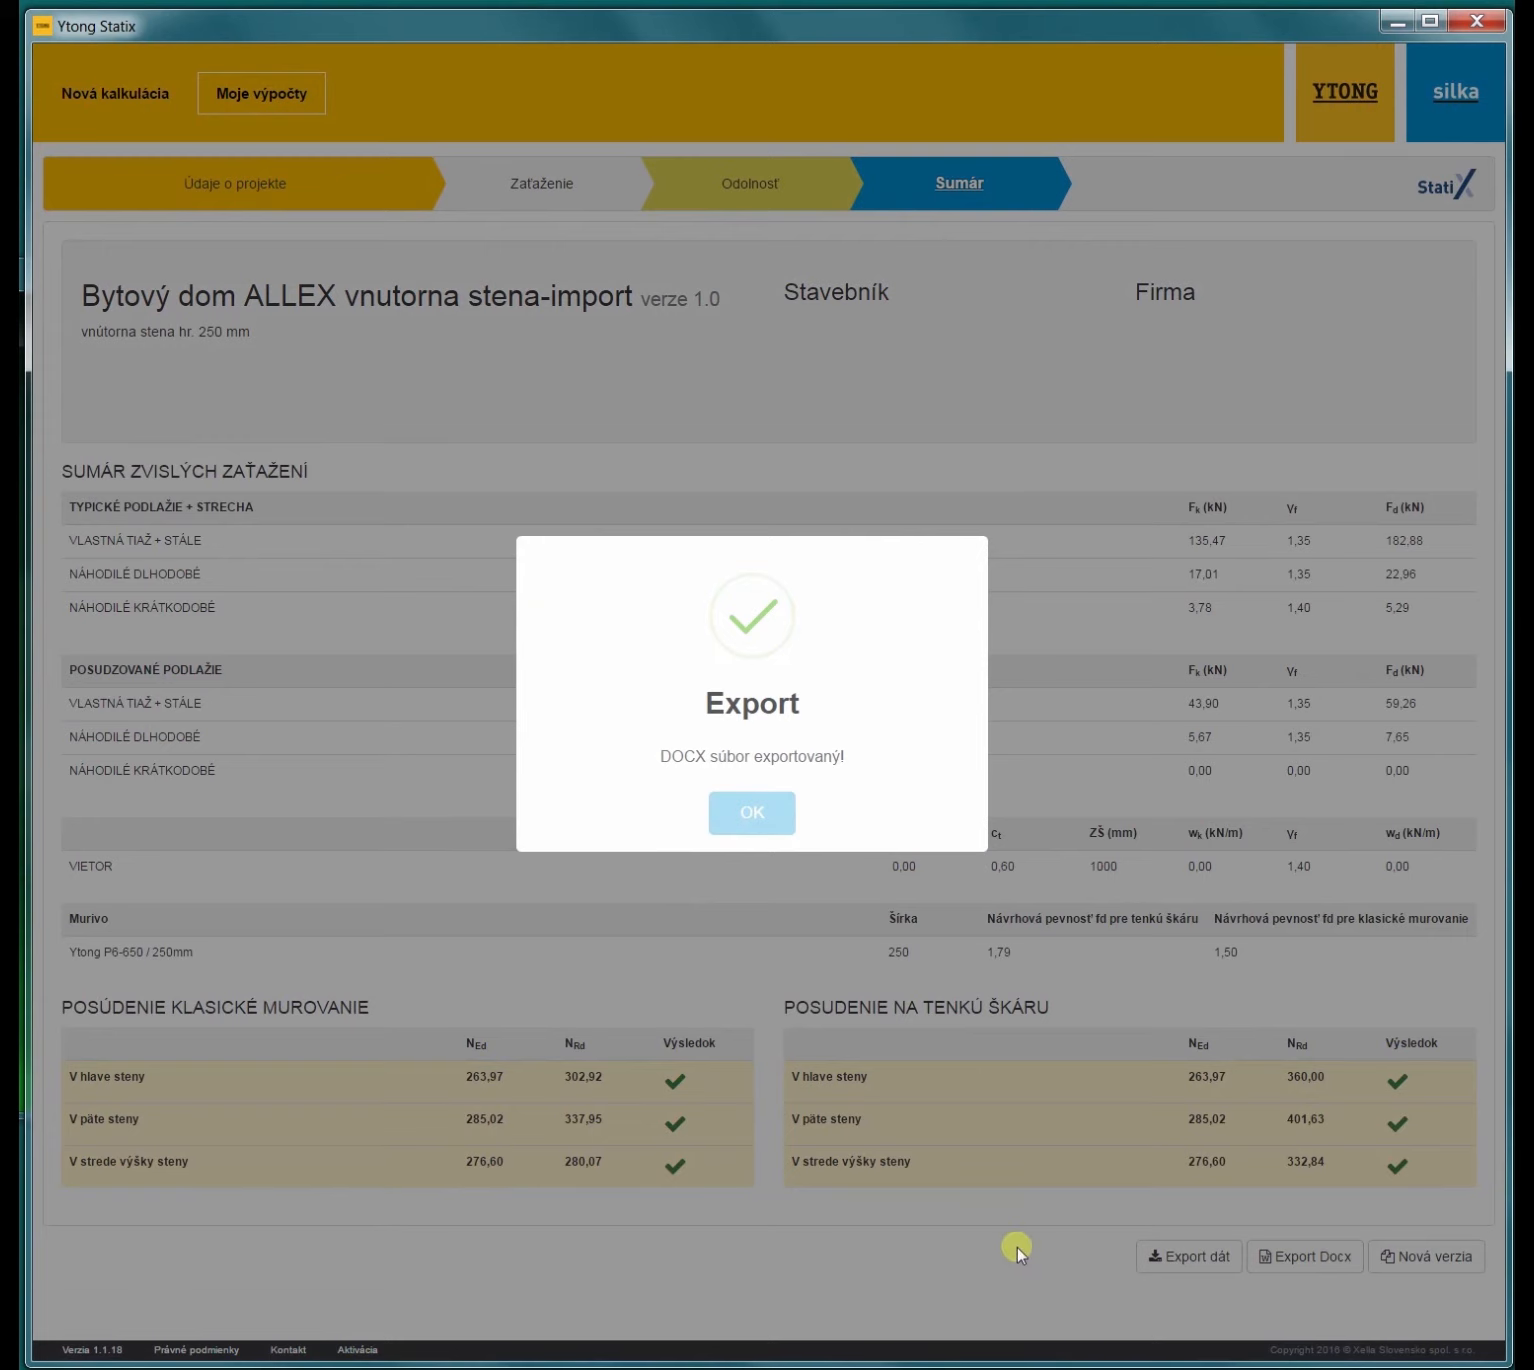
pyautogui.click(738, 816)
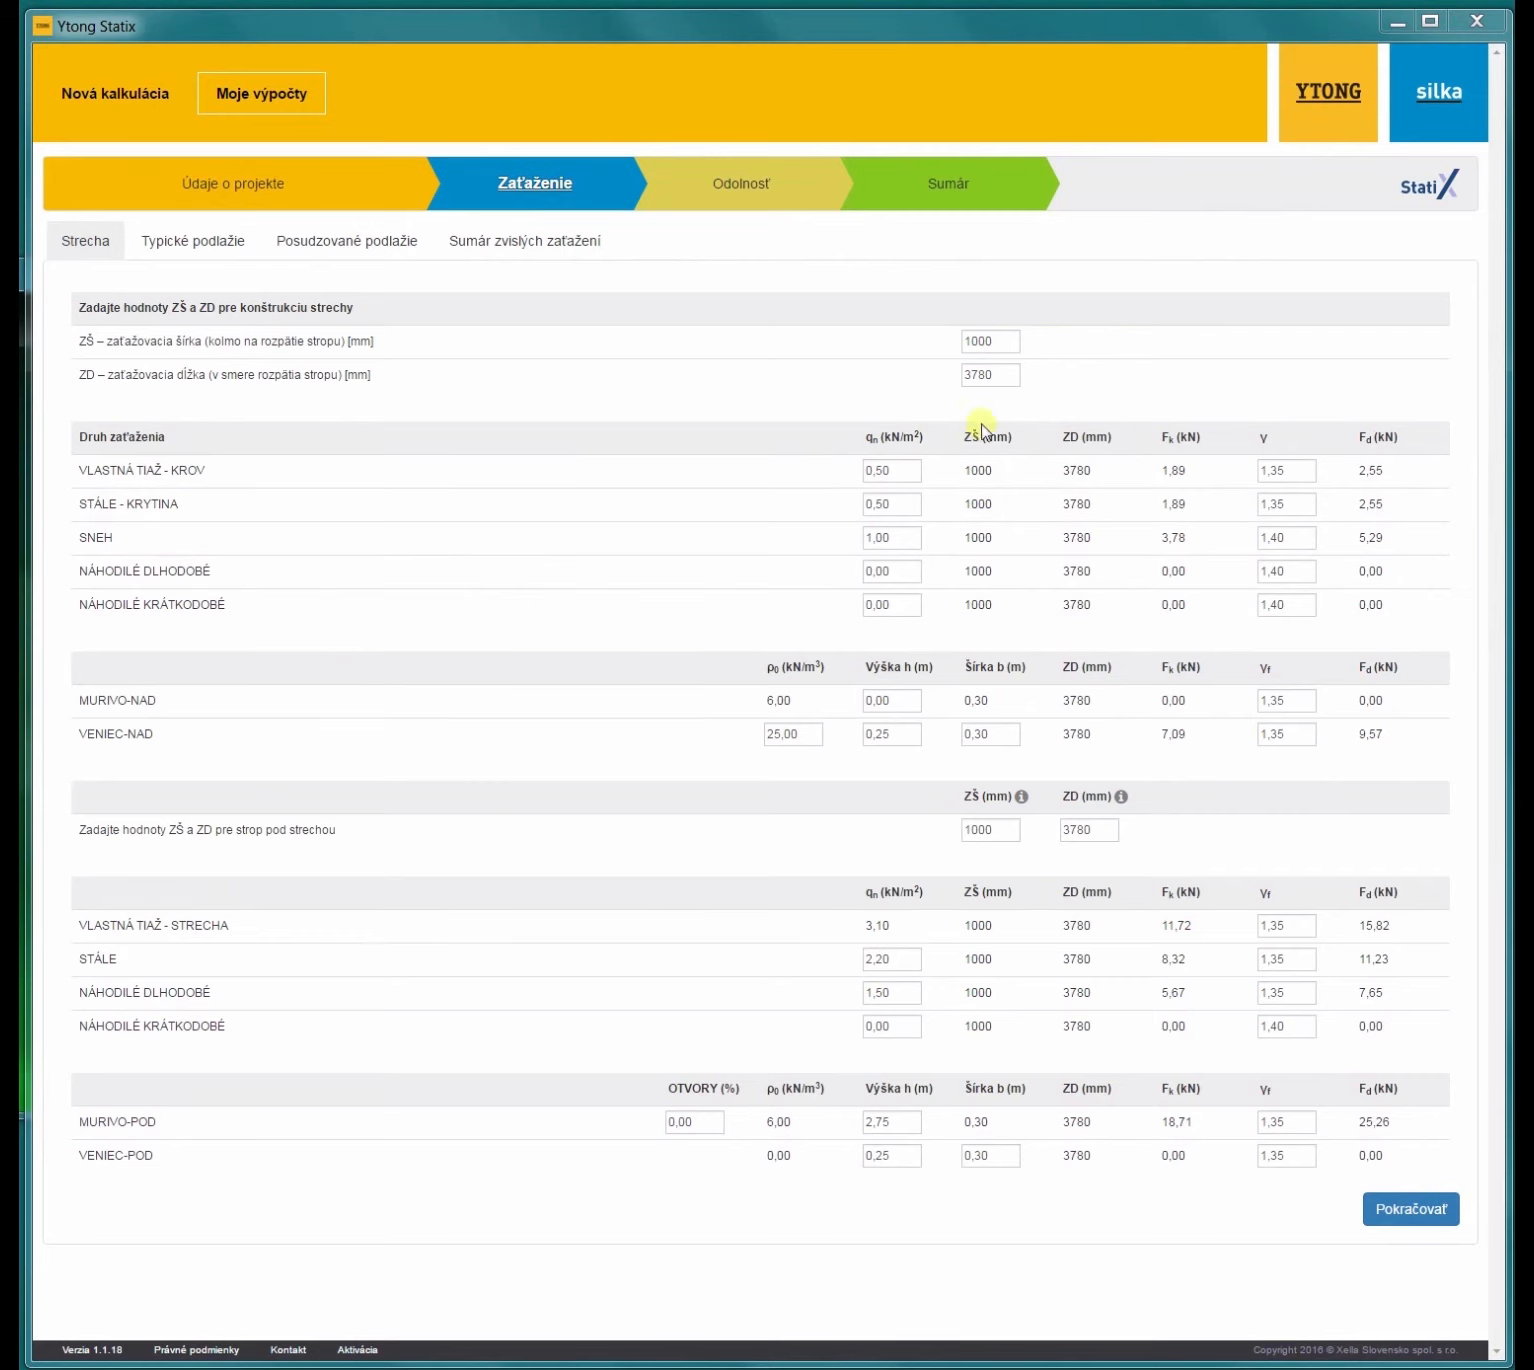
# Step: Continue the 300 mm wall version through the roof, typical floor, assessed floor and vertical load summary pages to the resistance stage
pyautogui.click(1452, 1216)
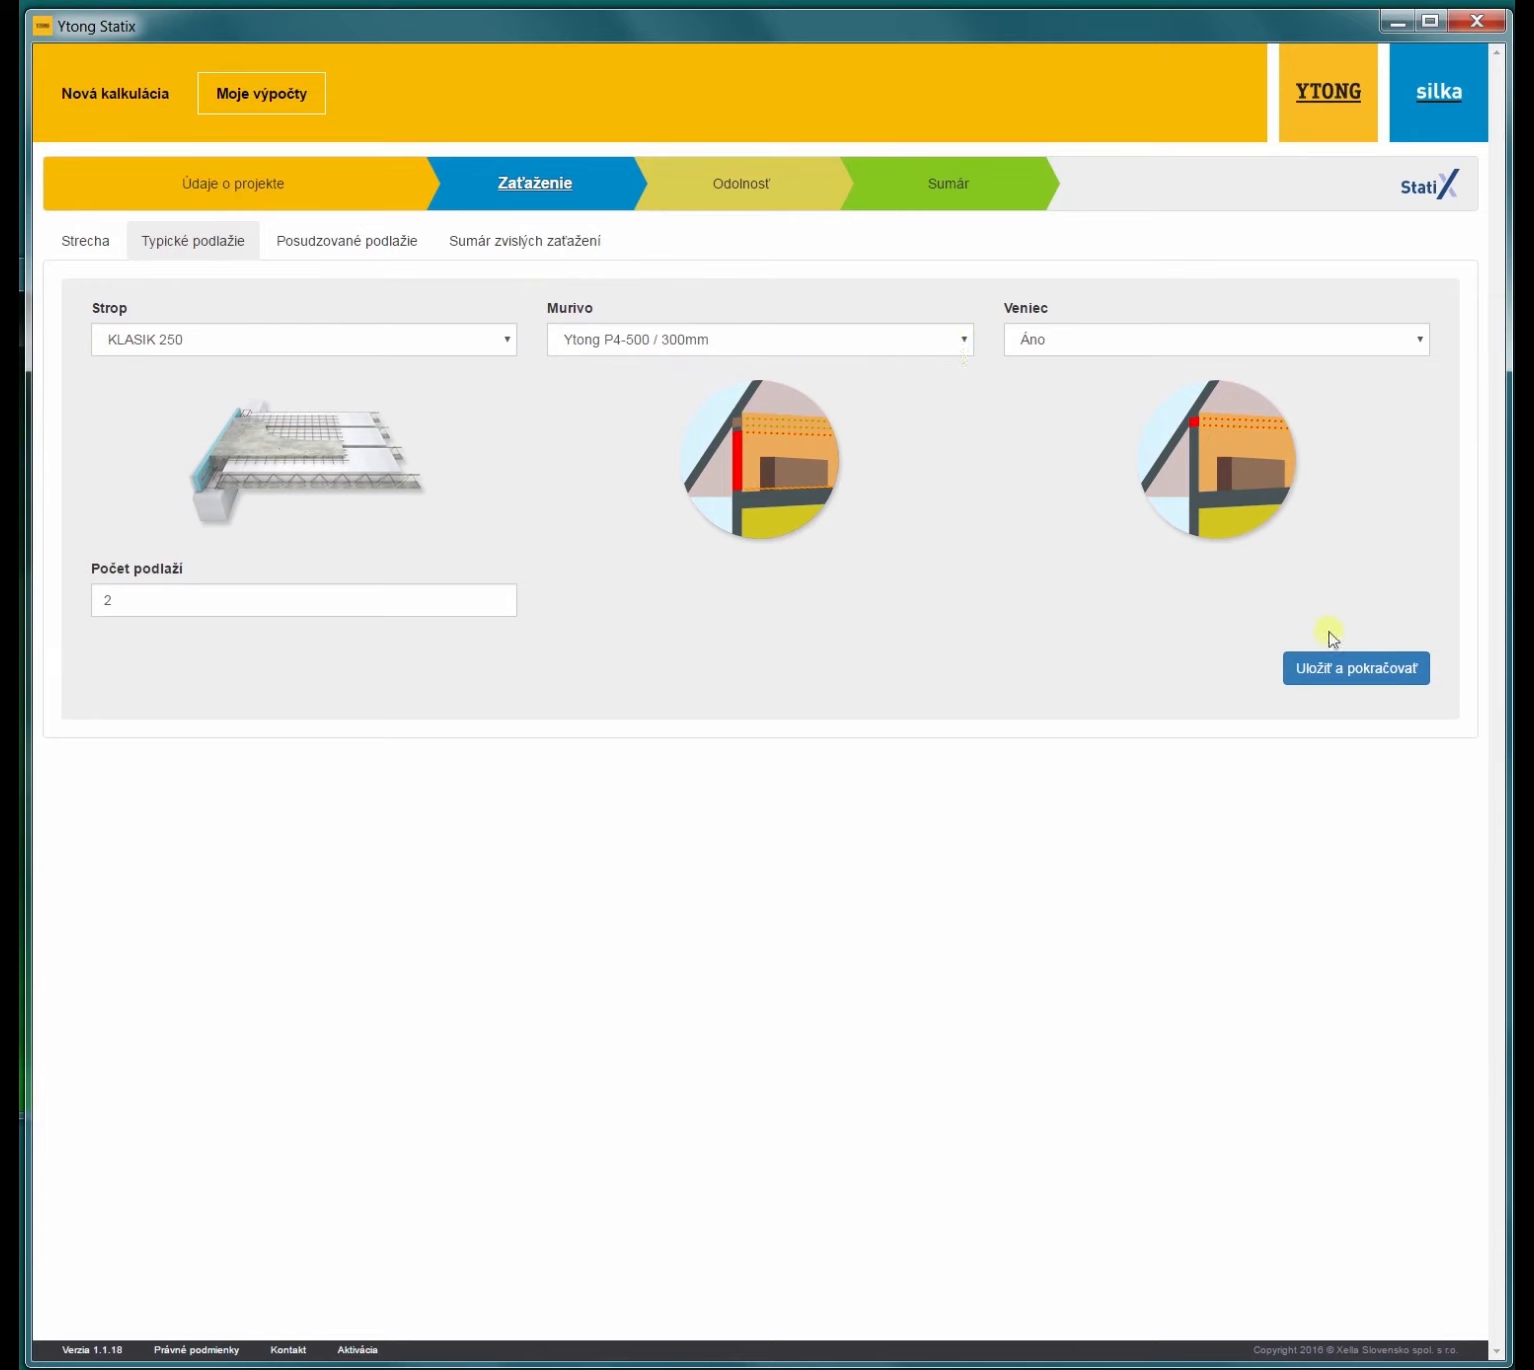
pyautogui.click(1352, 678)
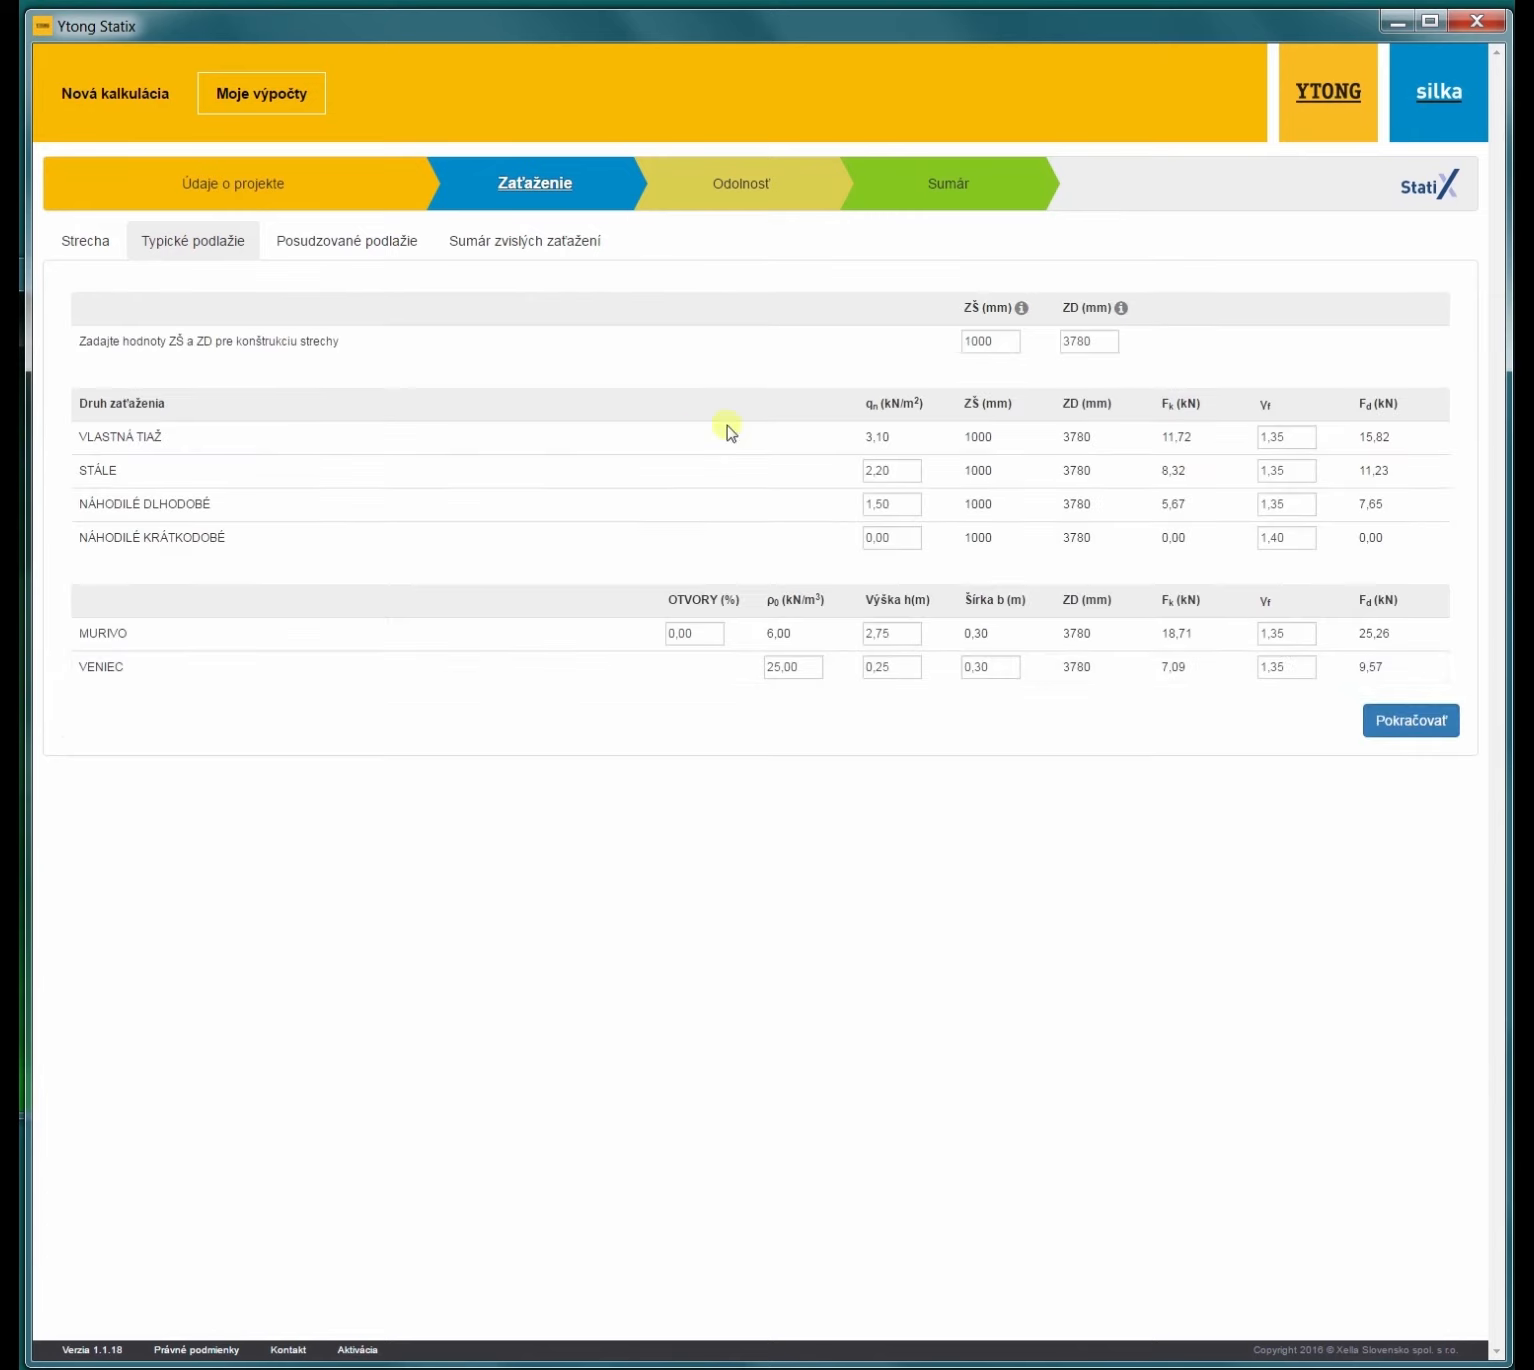
pyautogui.click(1452, 737)
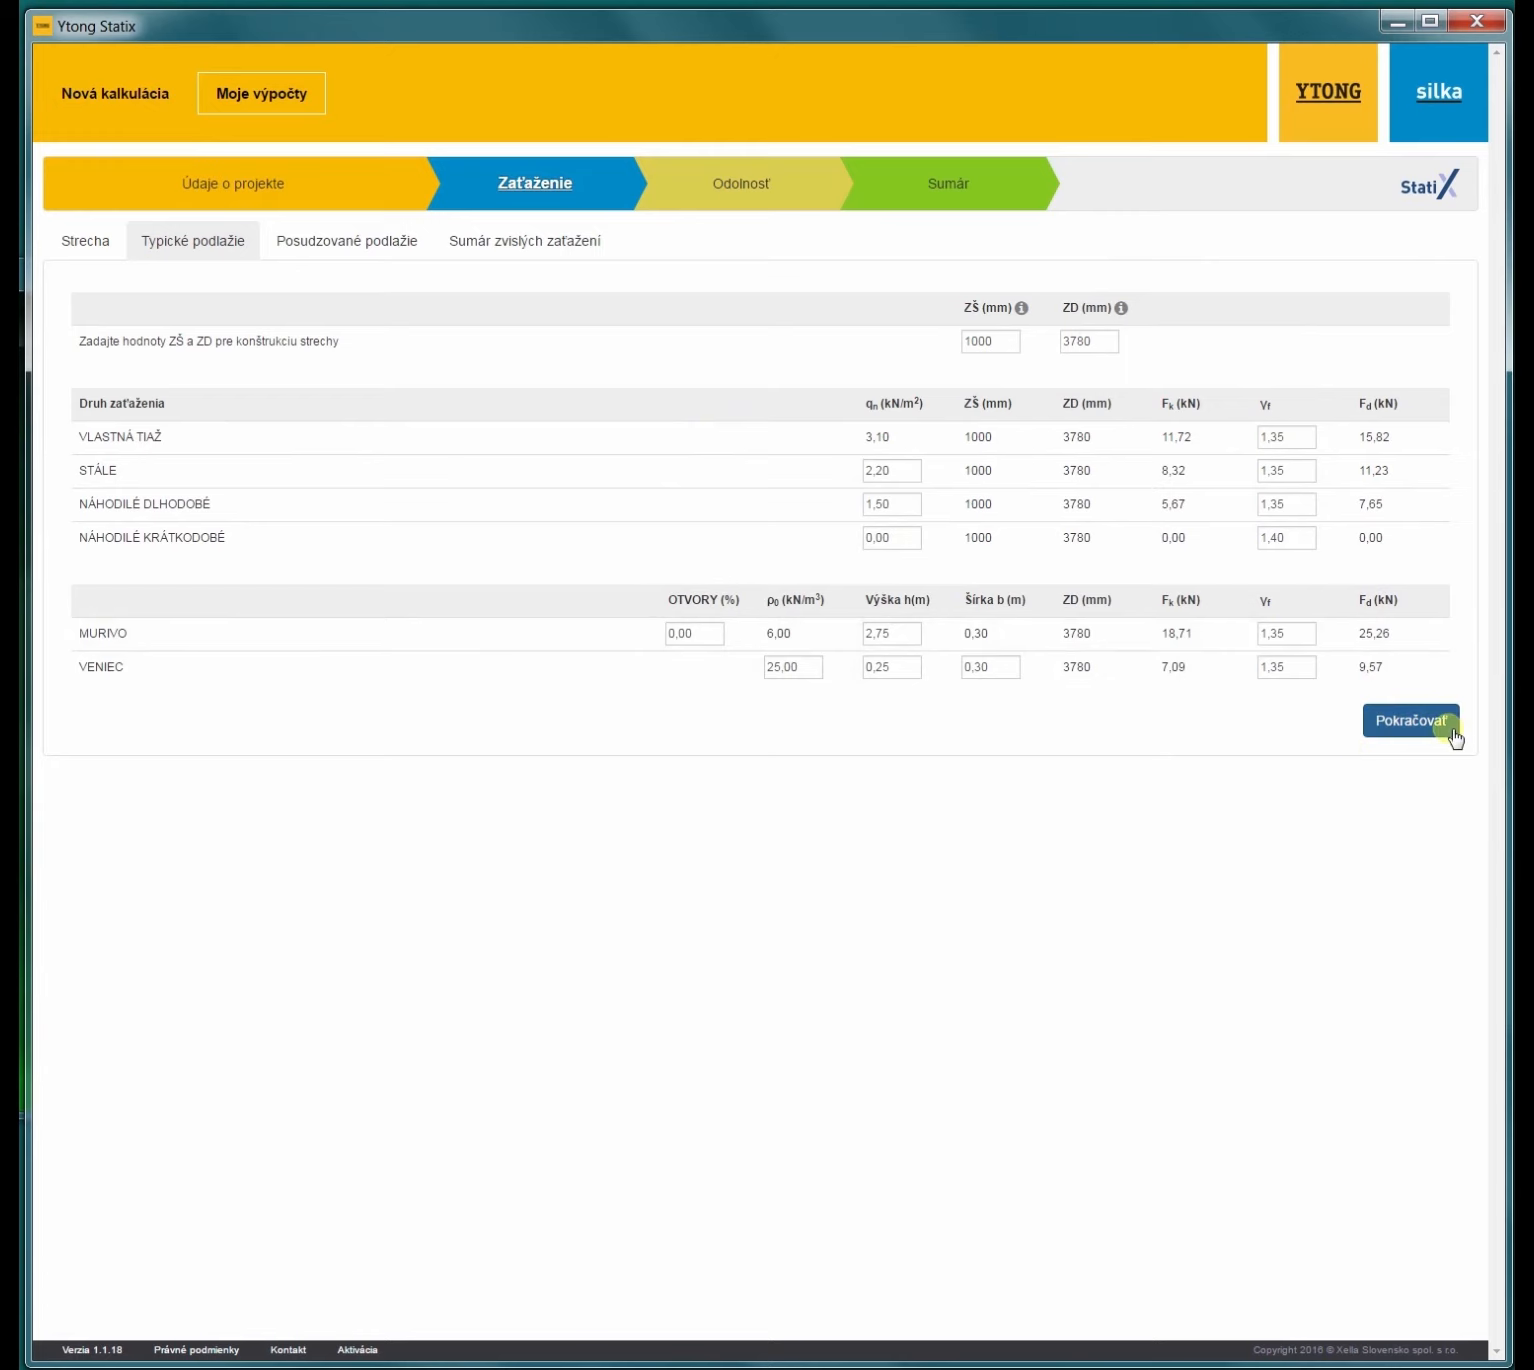
pyautogui.click(1400, 600)
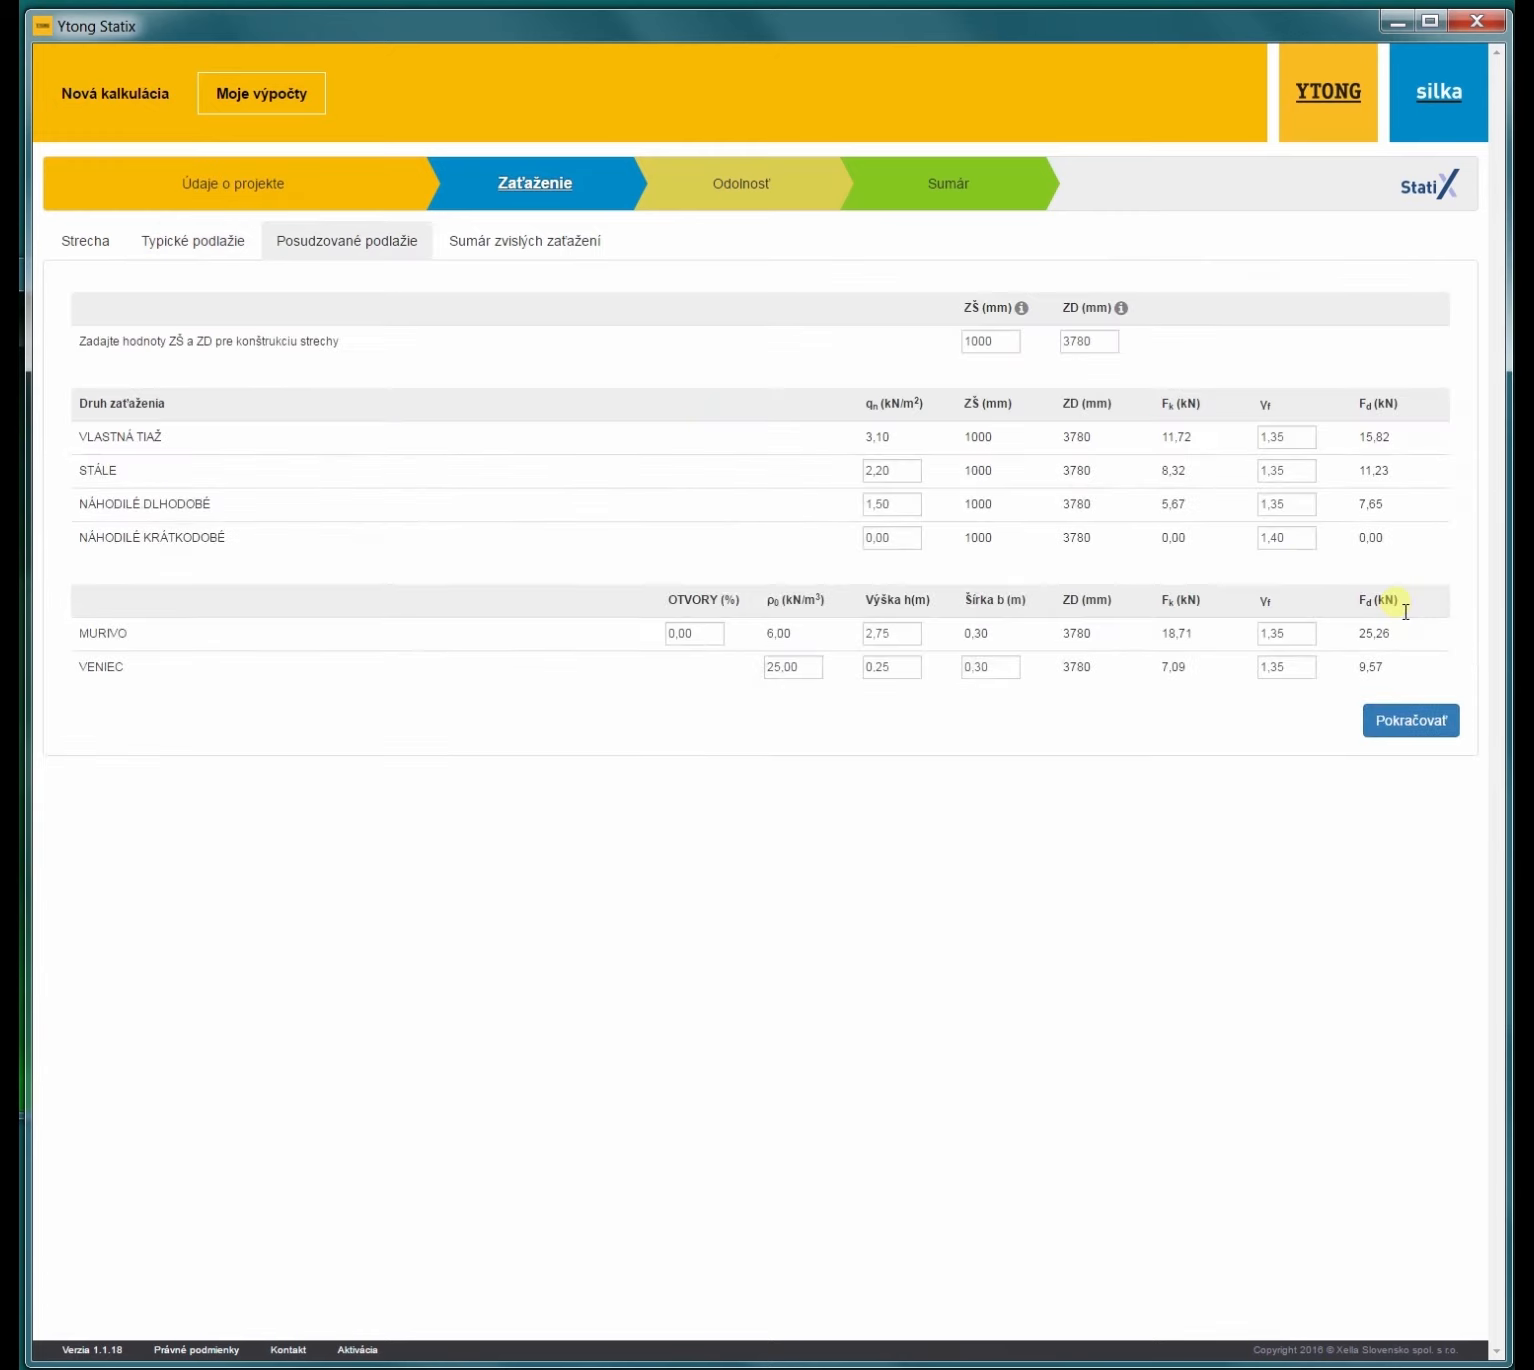
pyautogui.click(1395, 725)
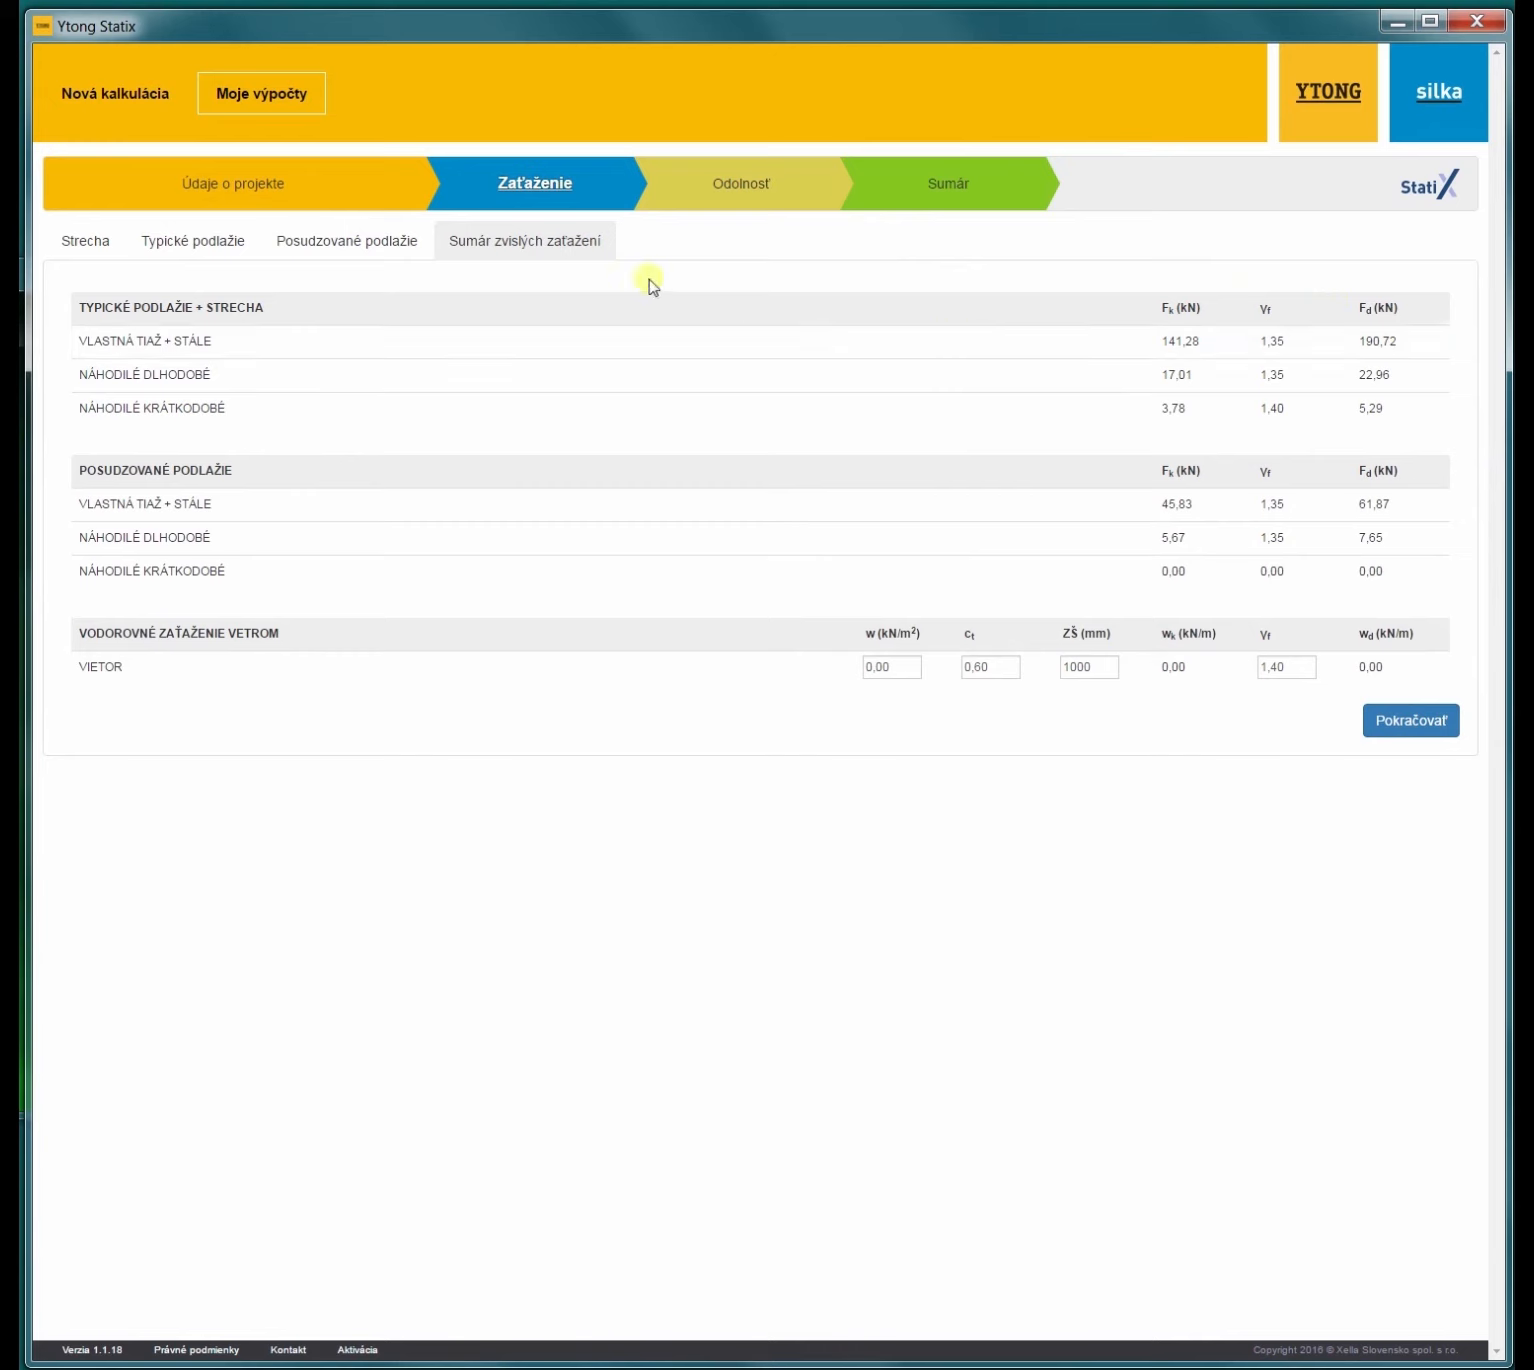
pyautogui.click(1448, 719)
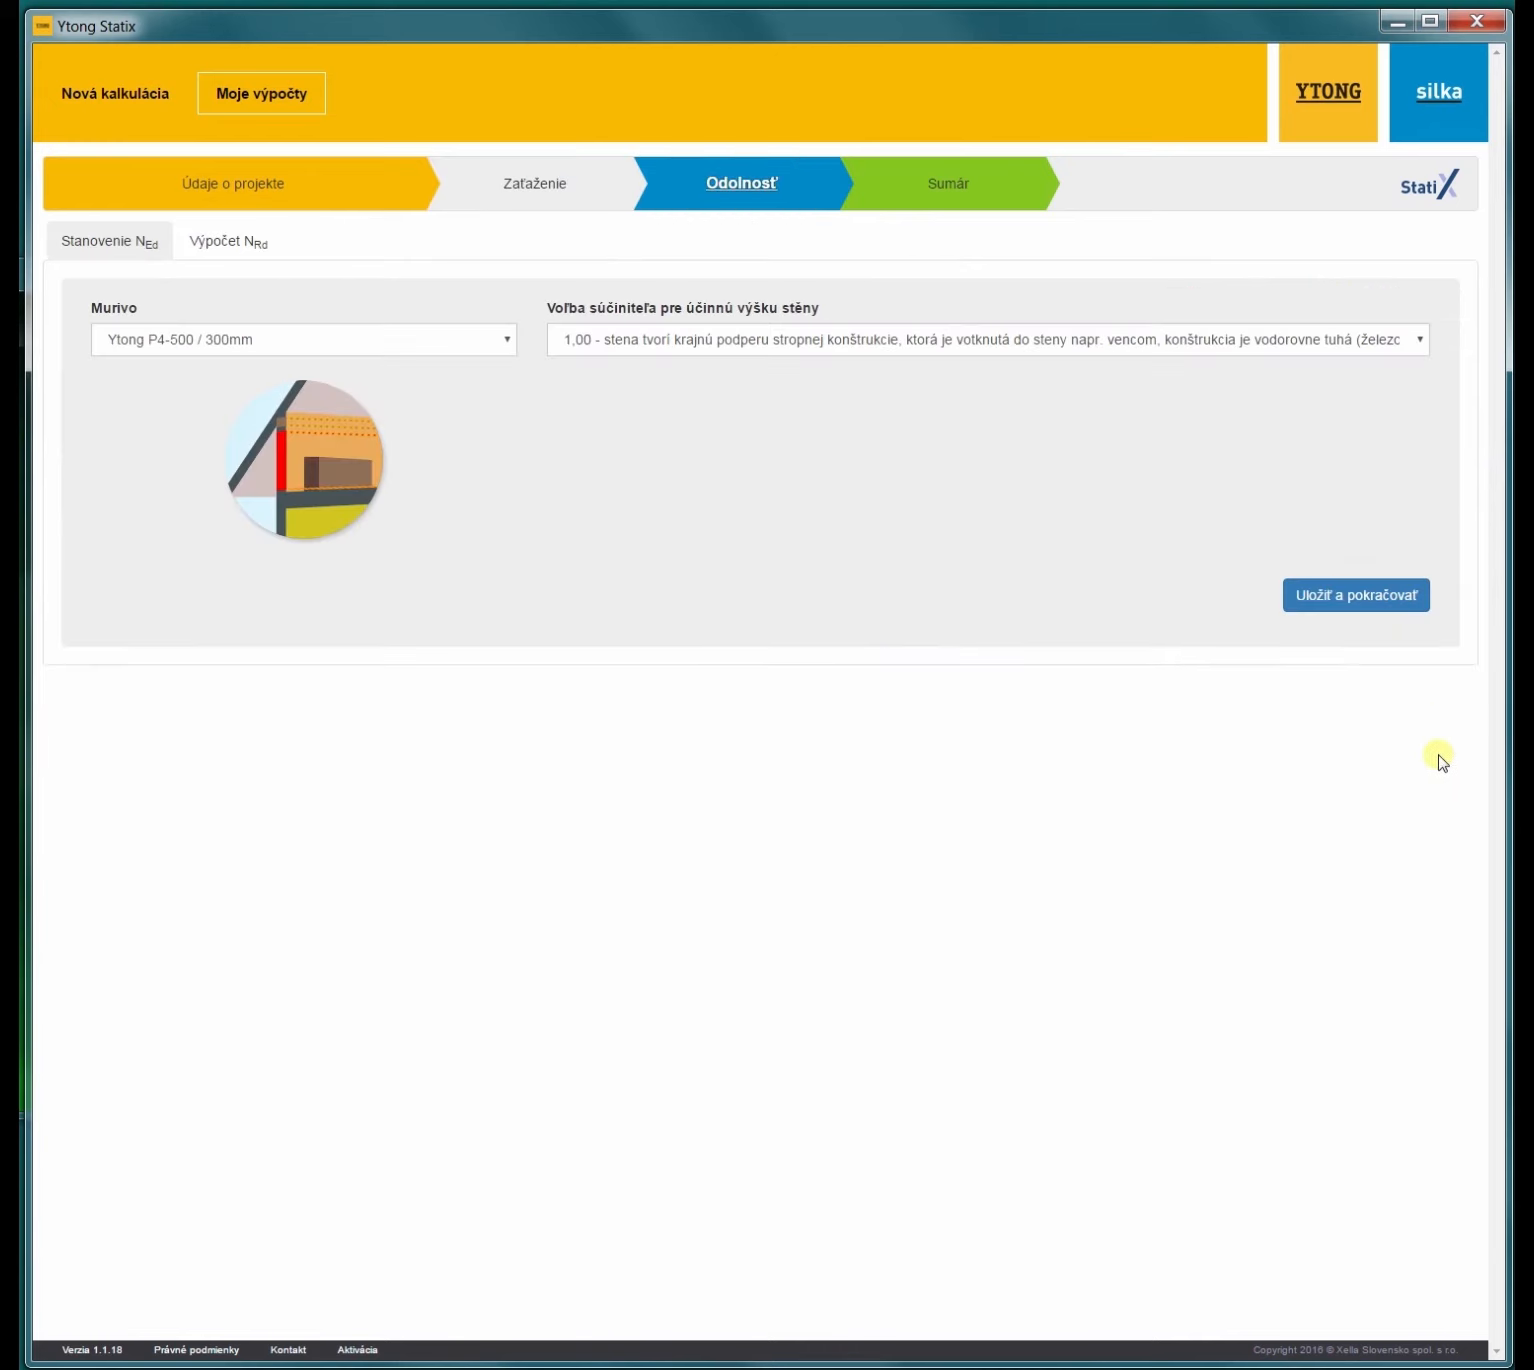
# Step: Save the Ytong P4-500 / 300mm masonry for resistance and continue through the NEd and NRd calculations to the summary
pyautogui.click(731, 190)
pyautogui.click(1380, 600)
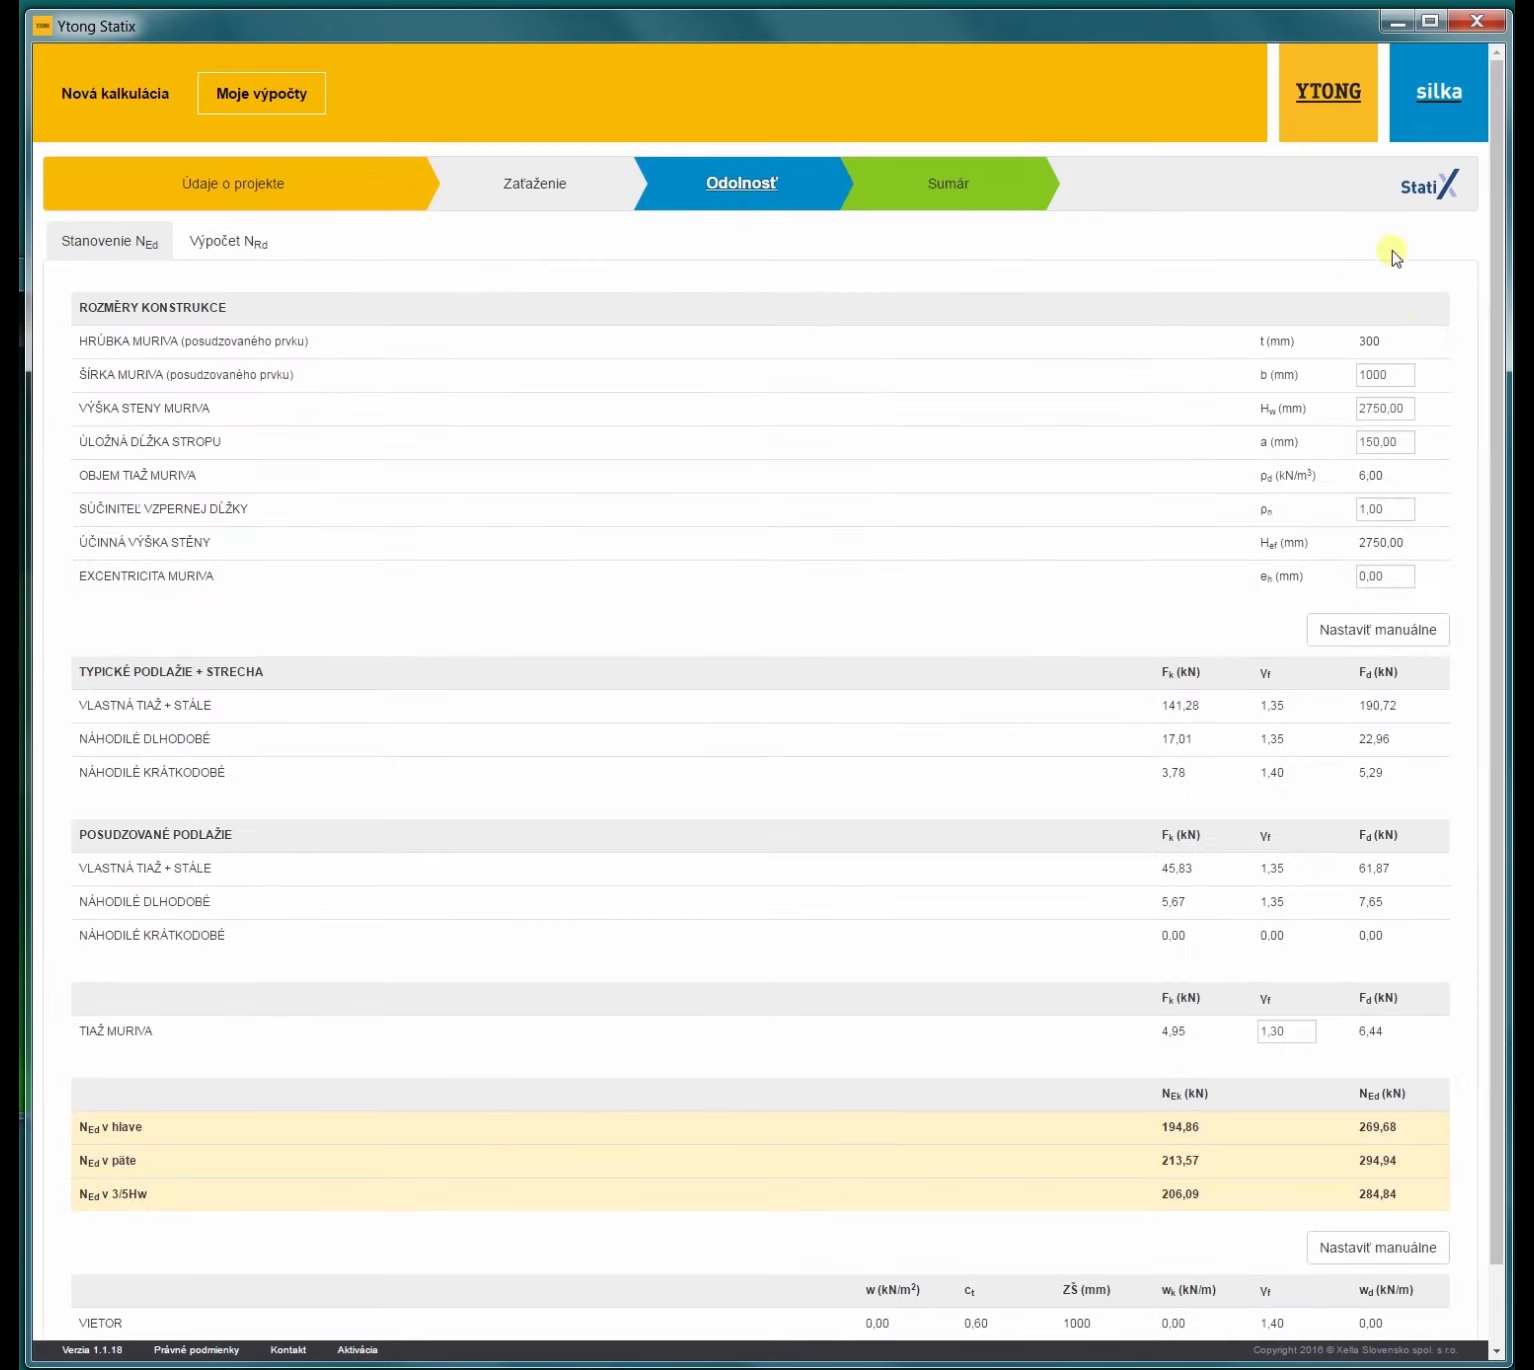
pyautogui.scroll(-2, 1415, 290)
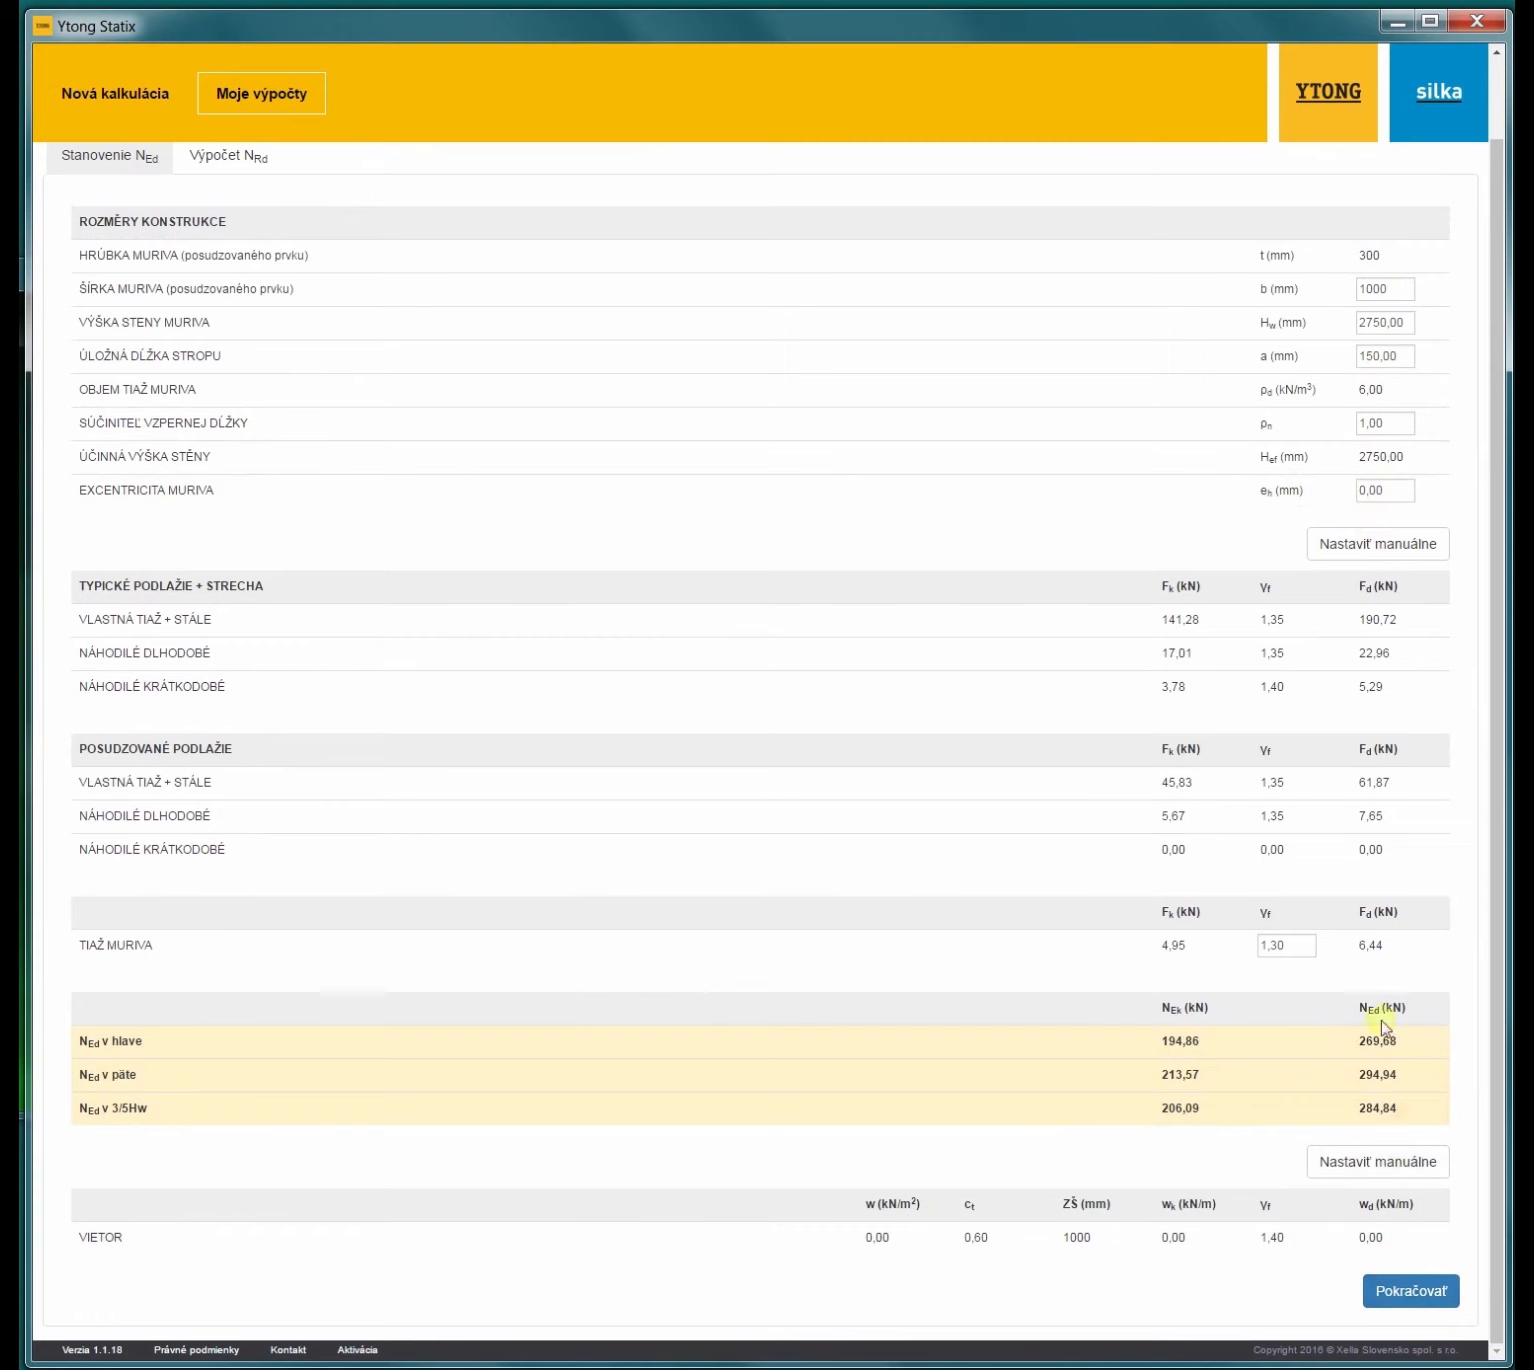
pyautogui.click(1414, 1291)
pyautogui.scroll(-7, 1473, 1025)
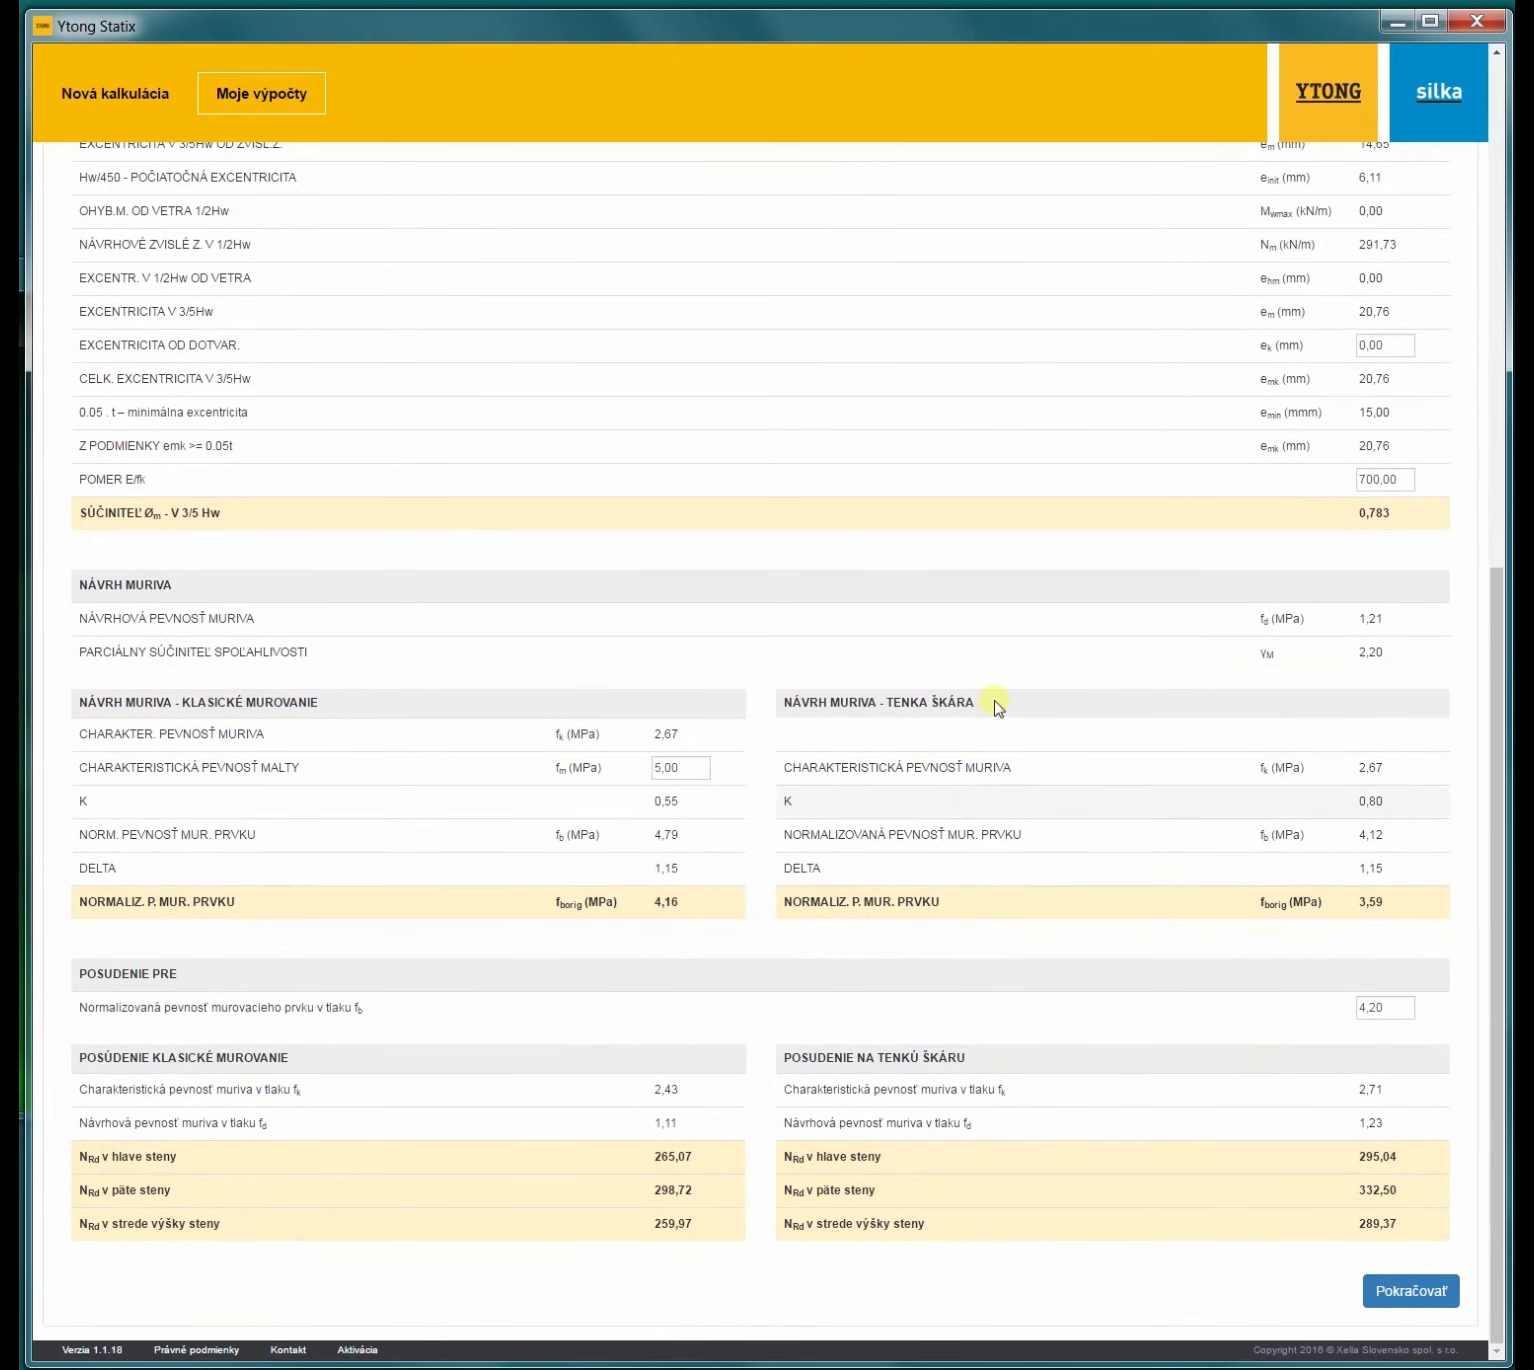
pyautogui.click(1456, 1293)
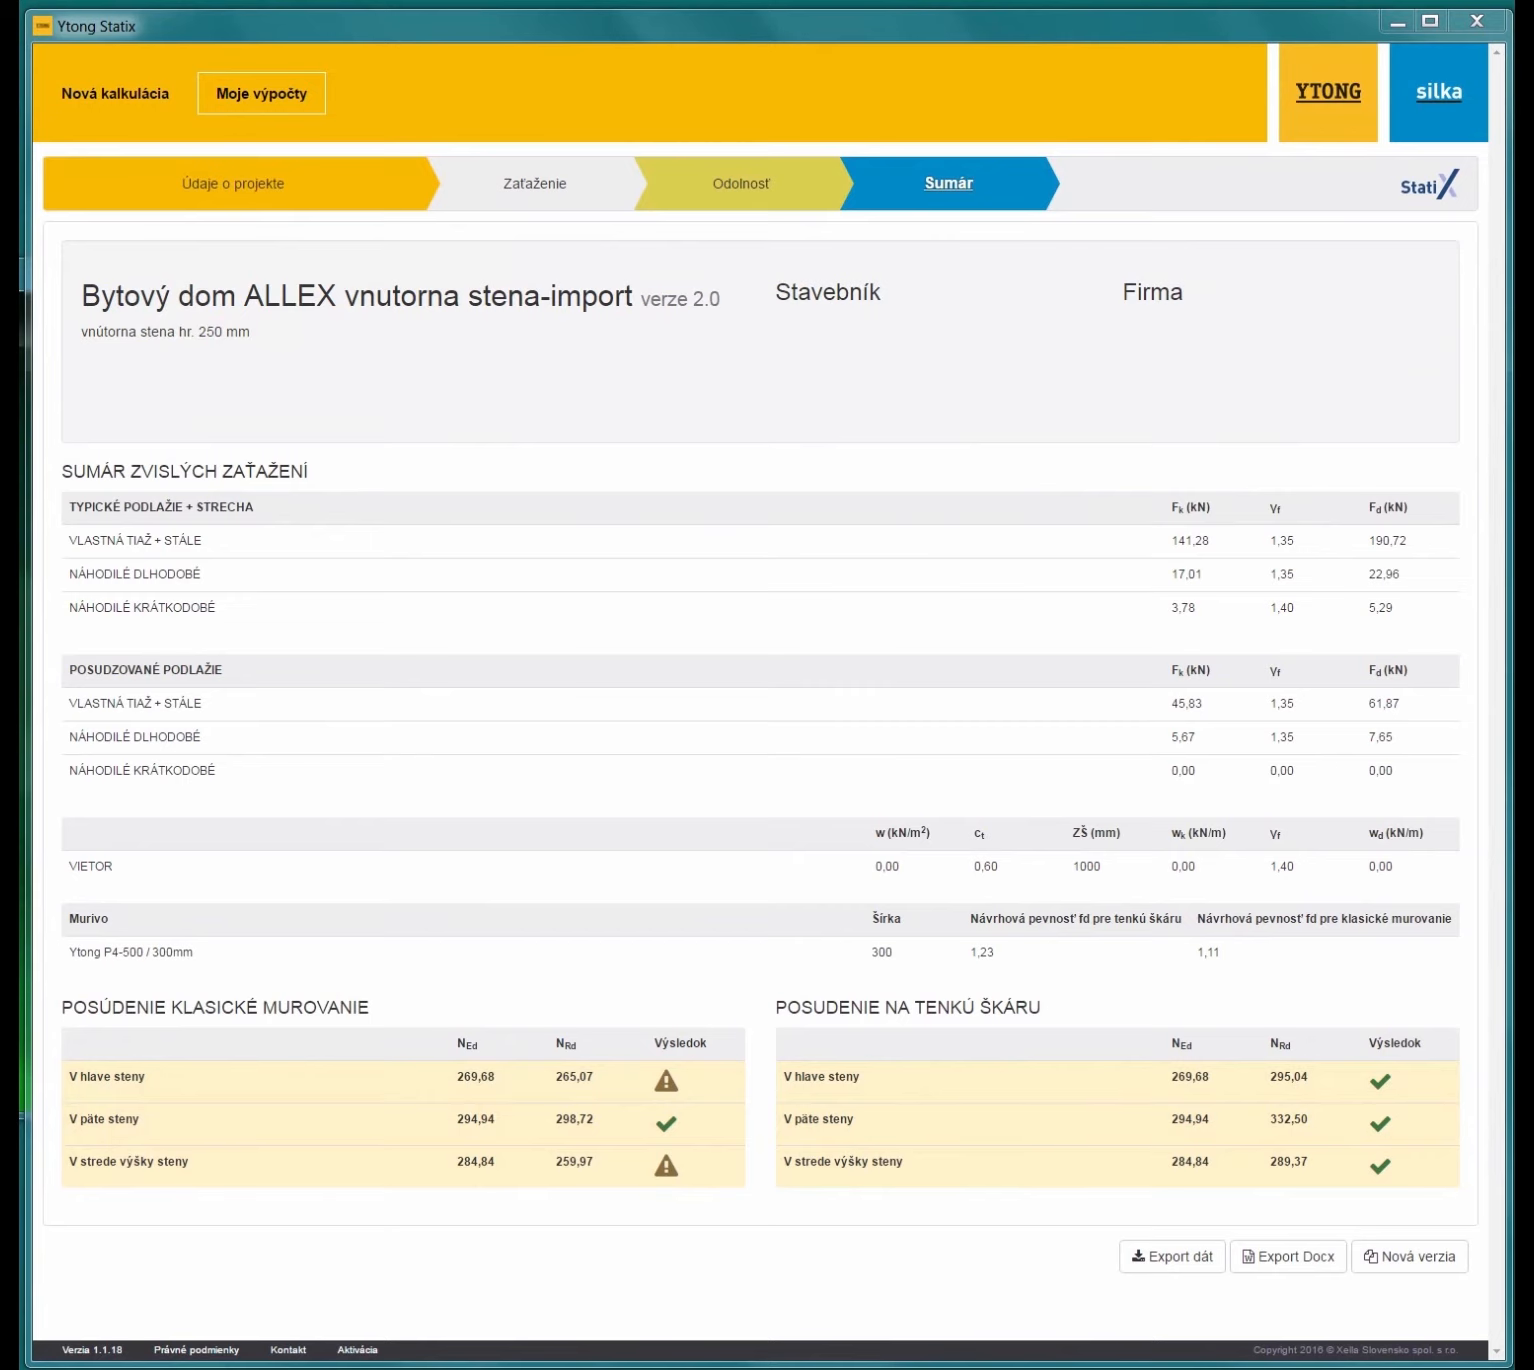
# Step: Review the project data, load and resistance stages of version 2.0 and return to its summary
pyautogui.click(214, 180)
pyautogui.click(536, 190)
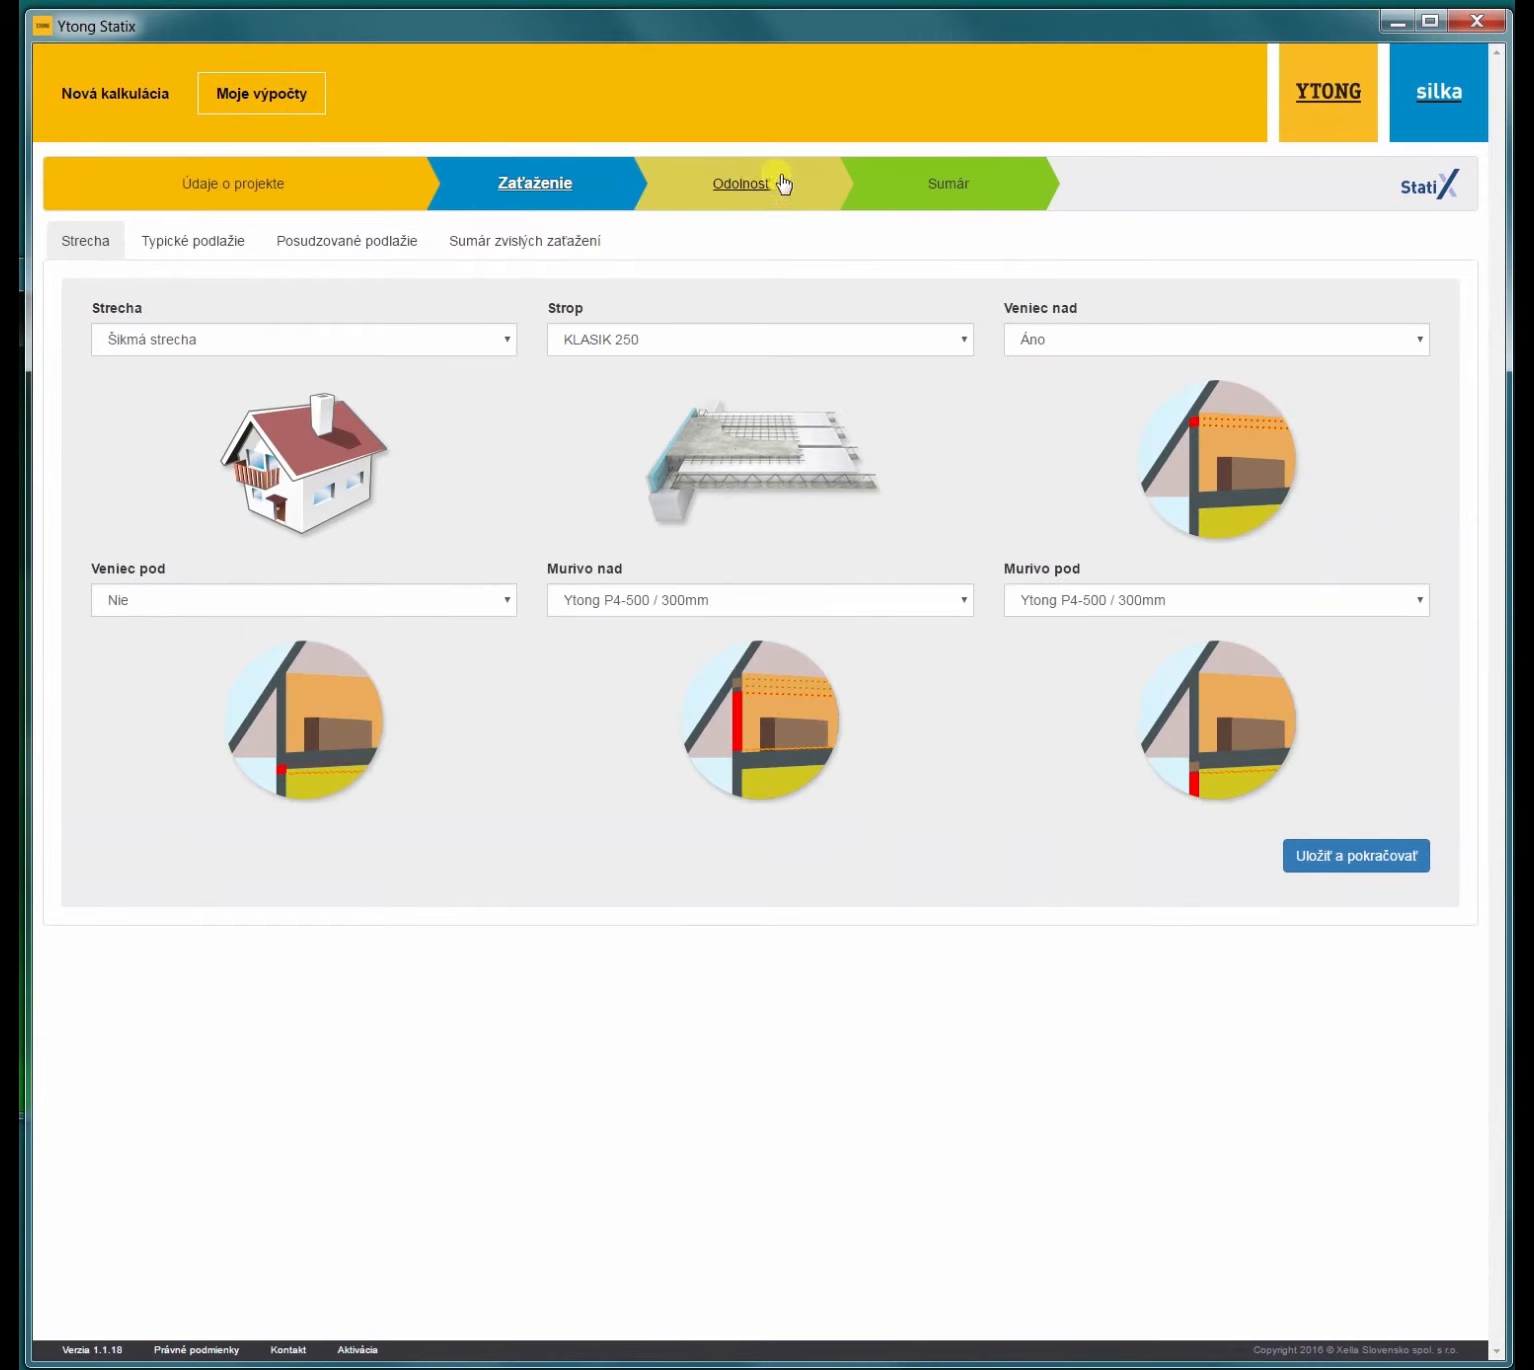
pyautogui.click(765, 182)
pyautogui.click(950, 188)
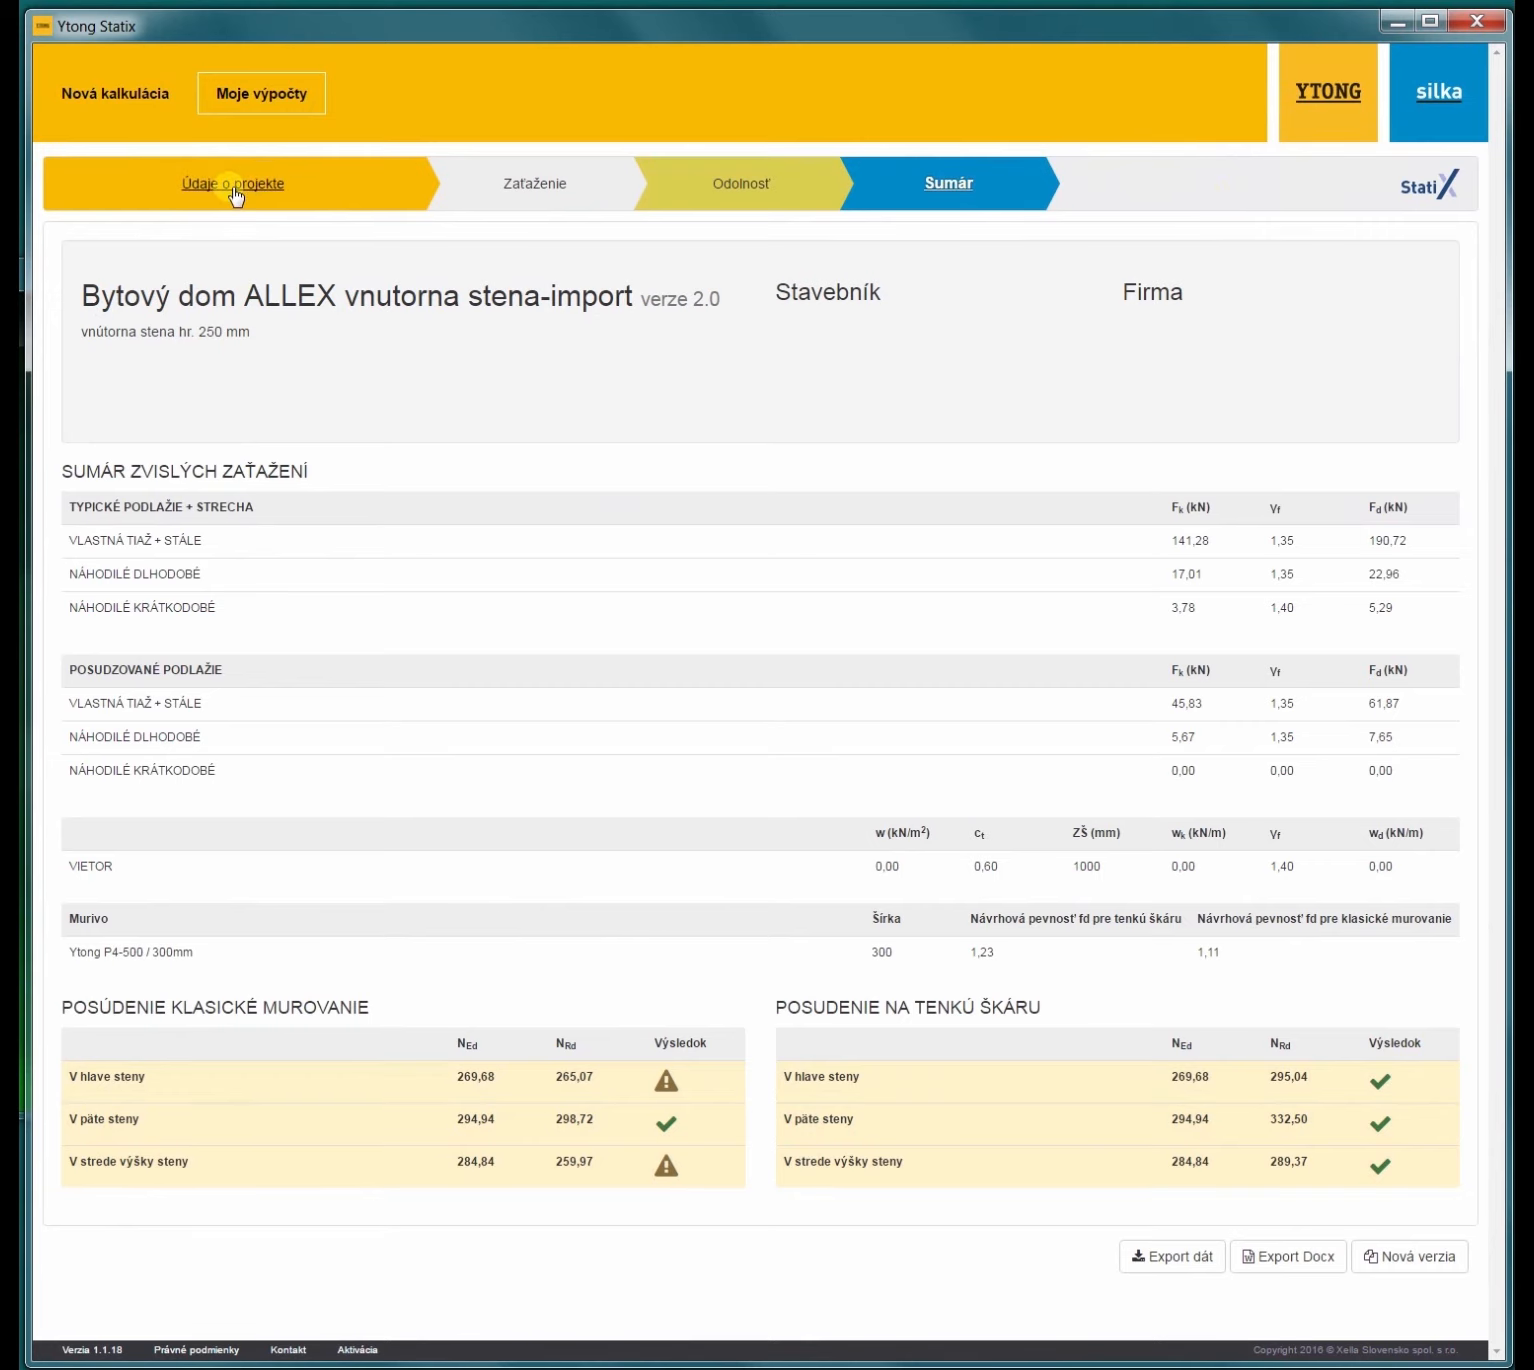
# Step: Open the NEd determination for the P4-500 / 300mm masonry and switch its vertical loads to manual entry
pyautogui.click(549, 196)
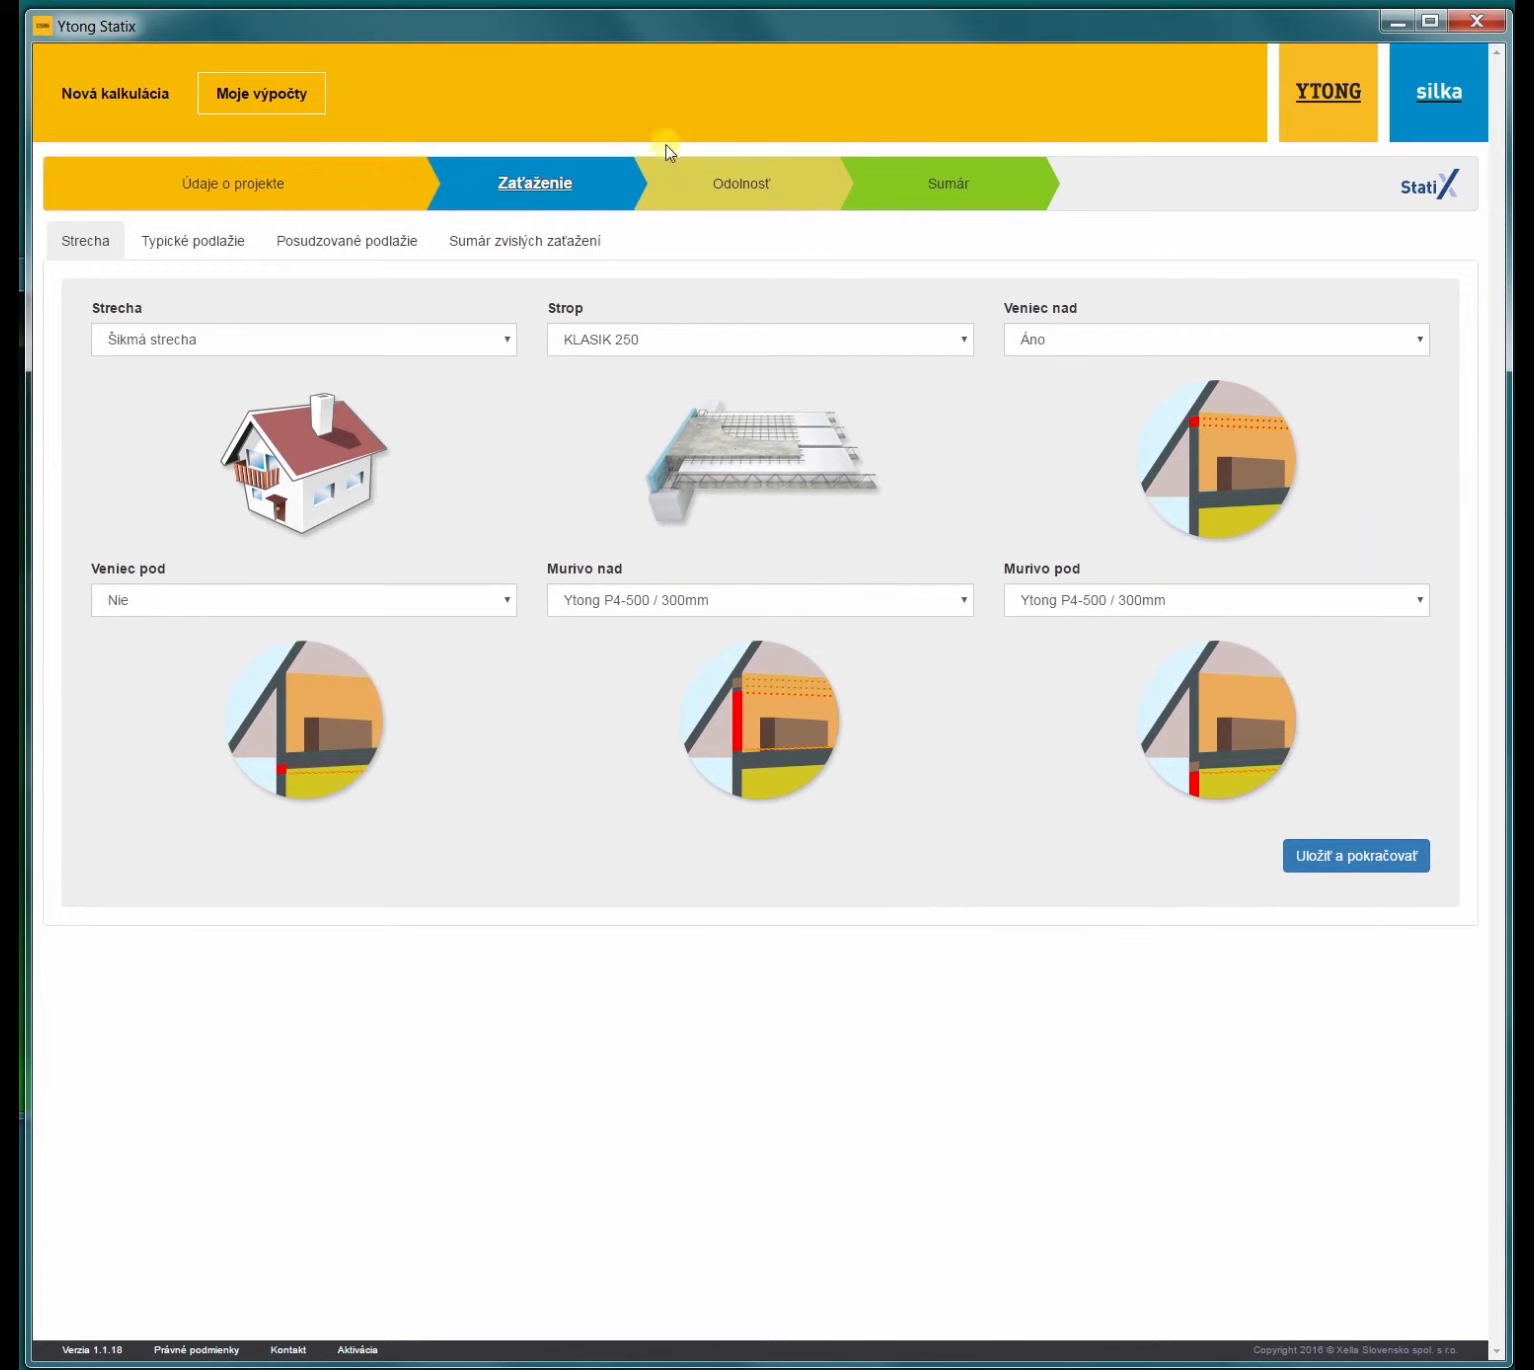
pyautogui.click(729, 188)
pyautogui.click(1340, 597)
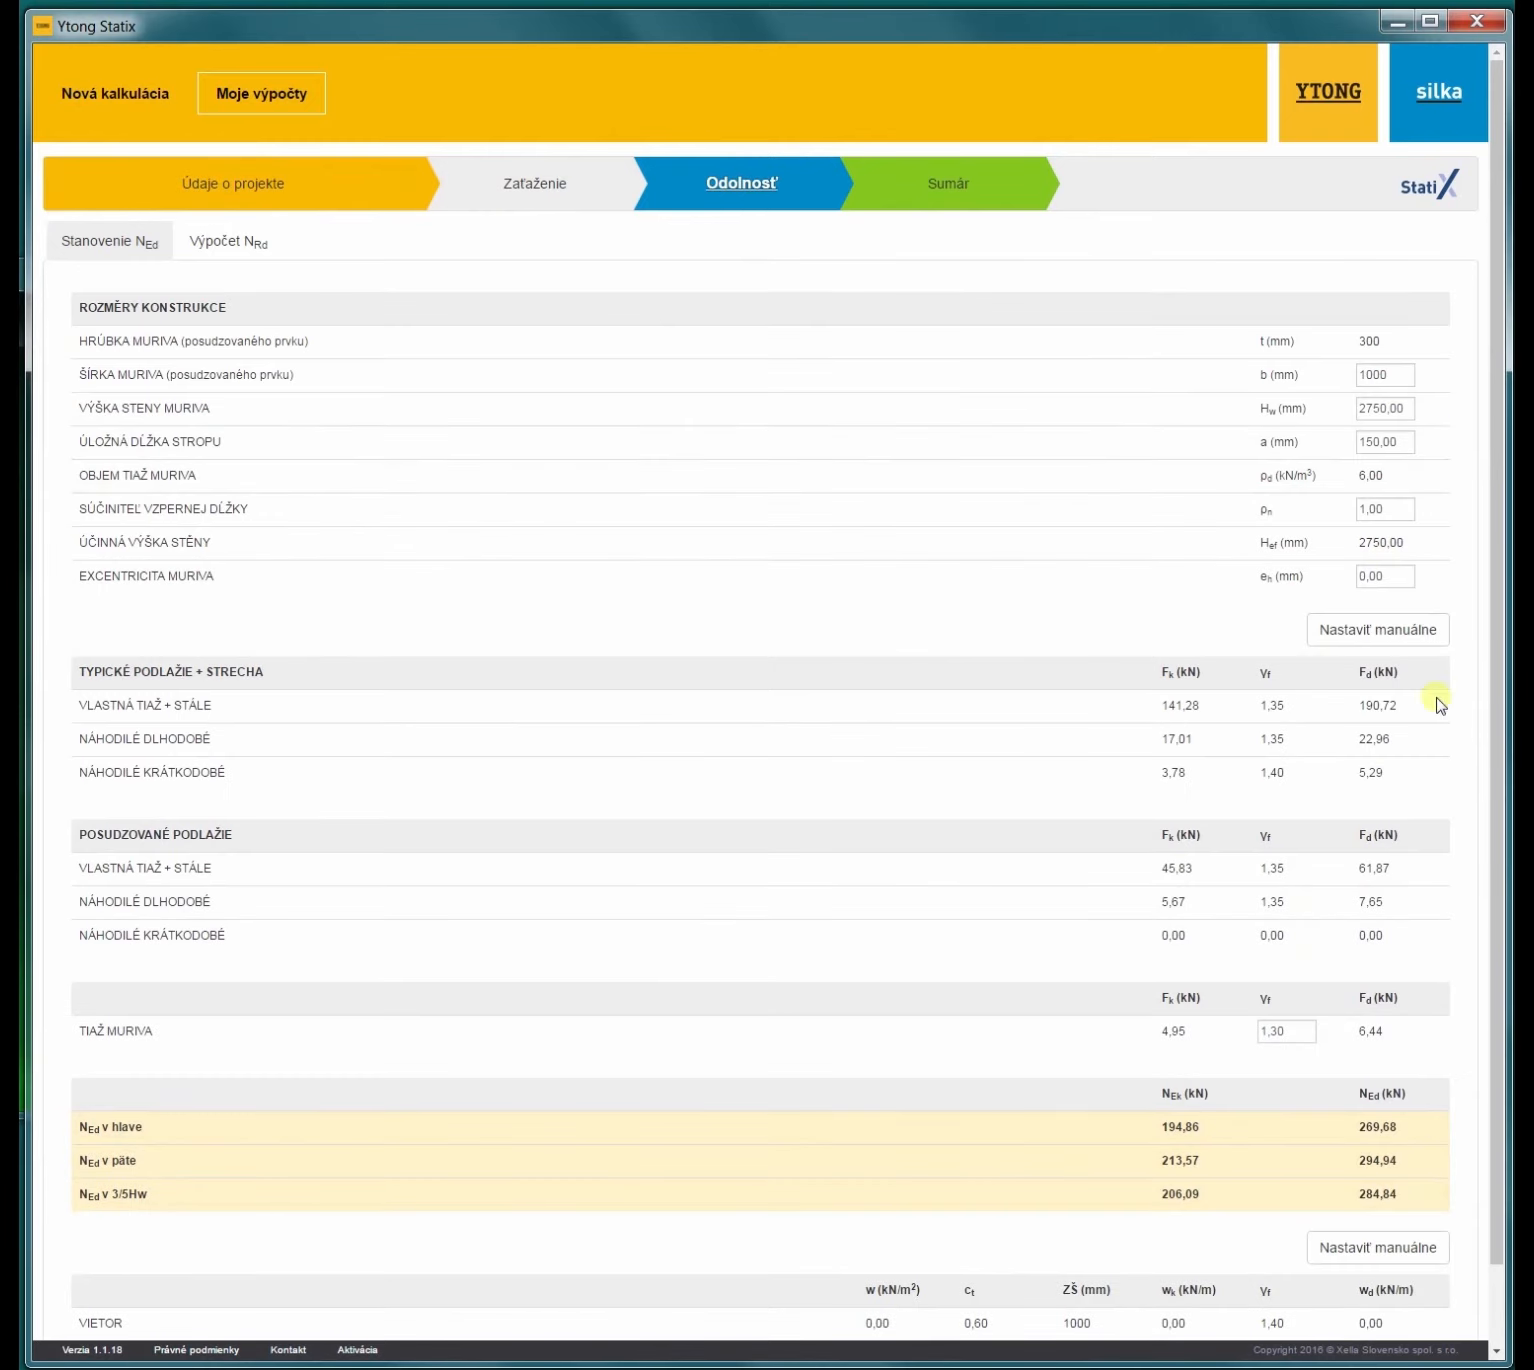
pyautogui.click(1418, 630)
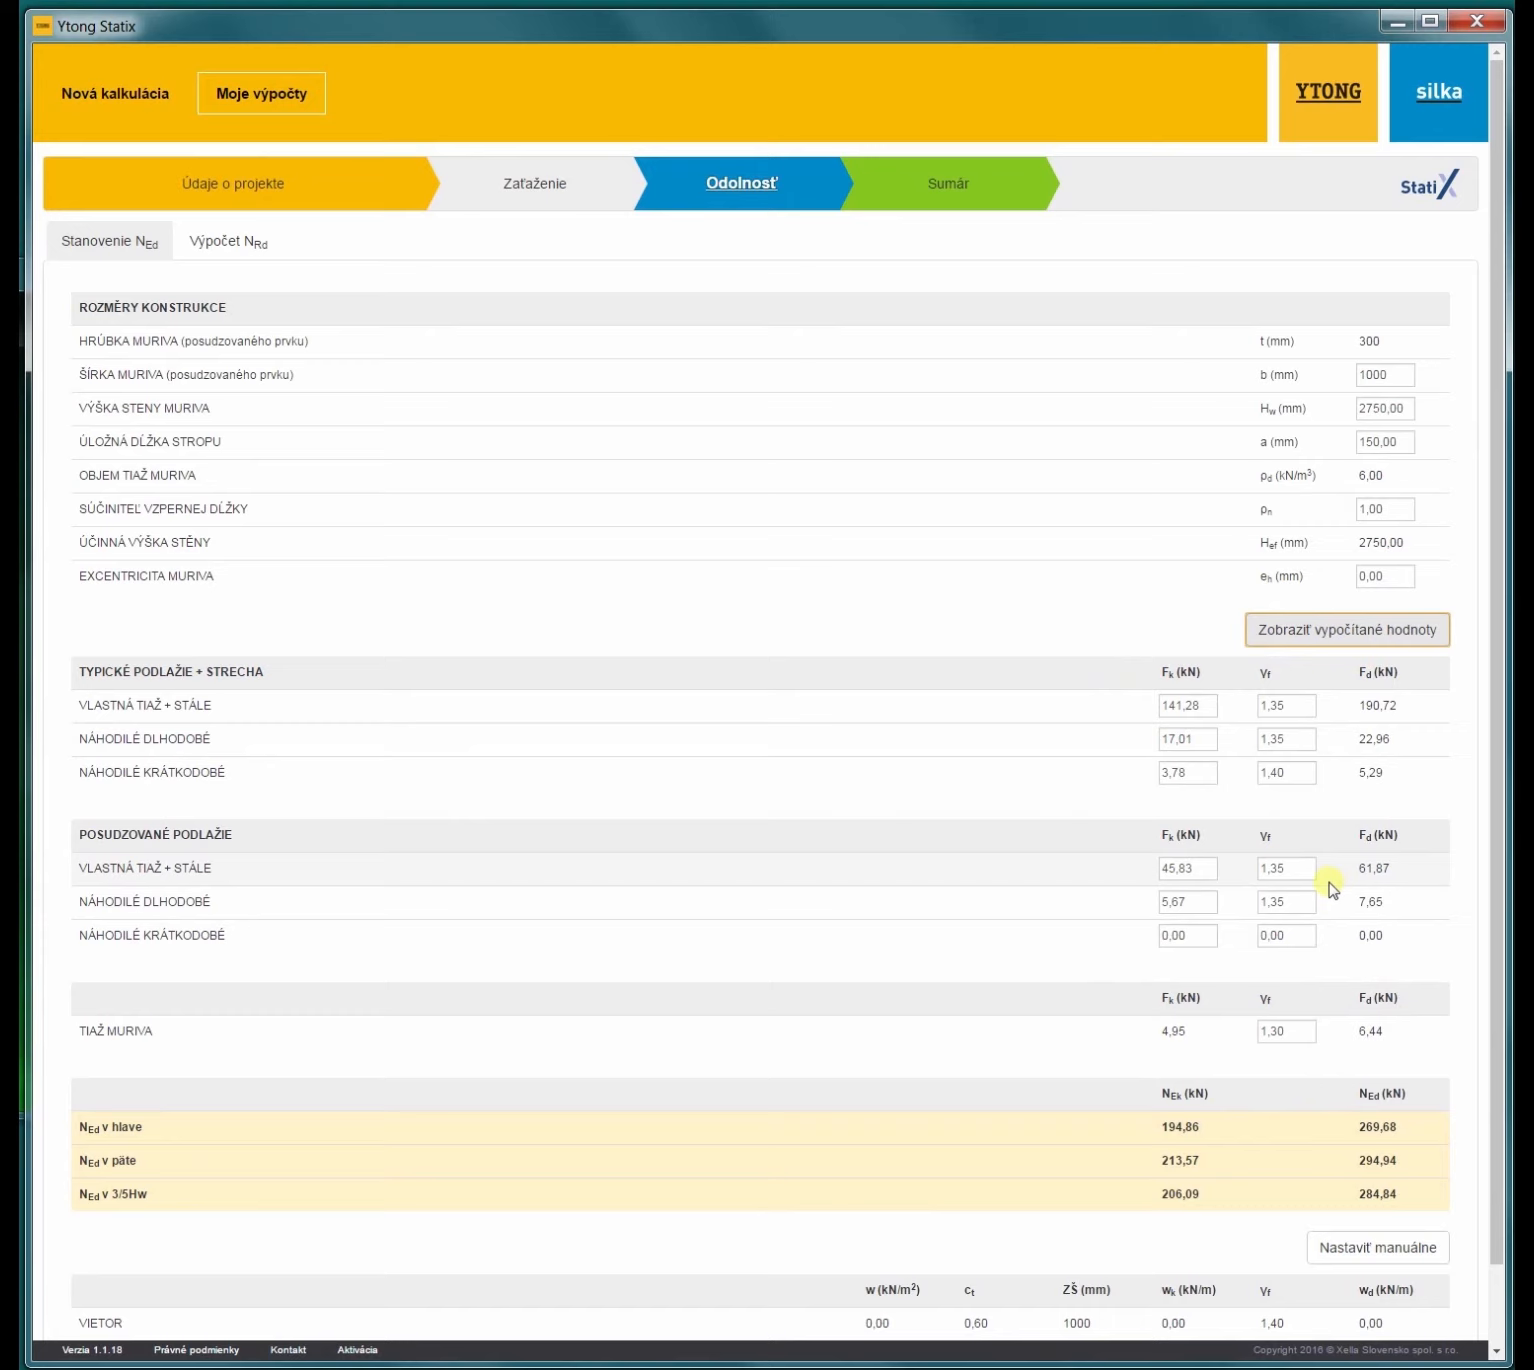
# Step: Open version 1.0 of the ALLEX inner wall project from the saved calculations and view its summary
pyautogui.click(247, 104)
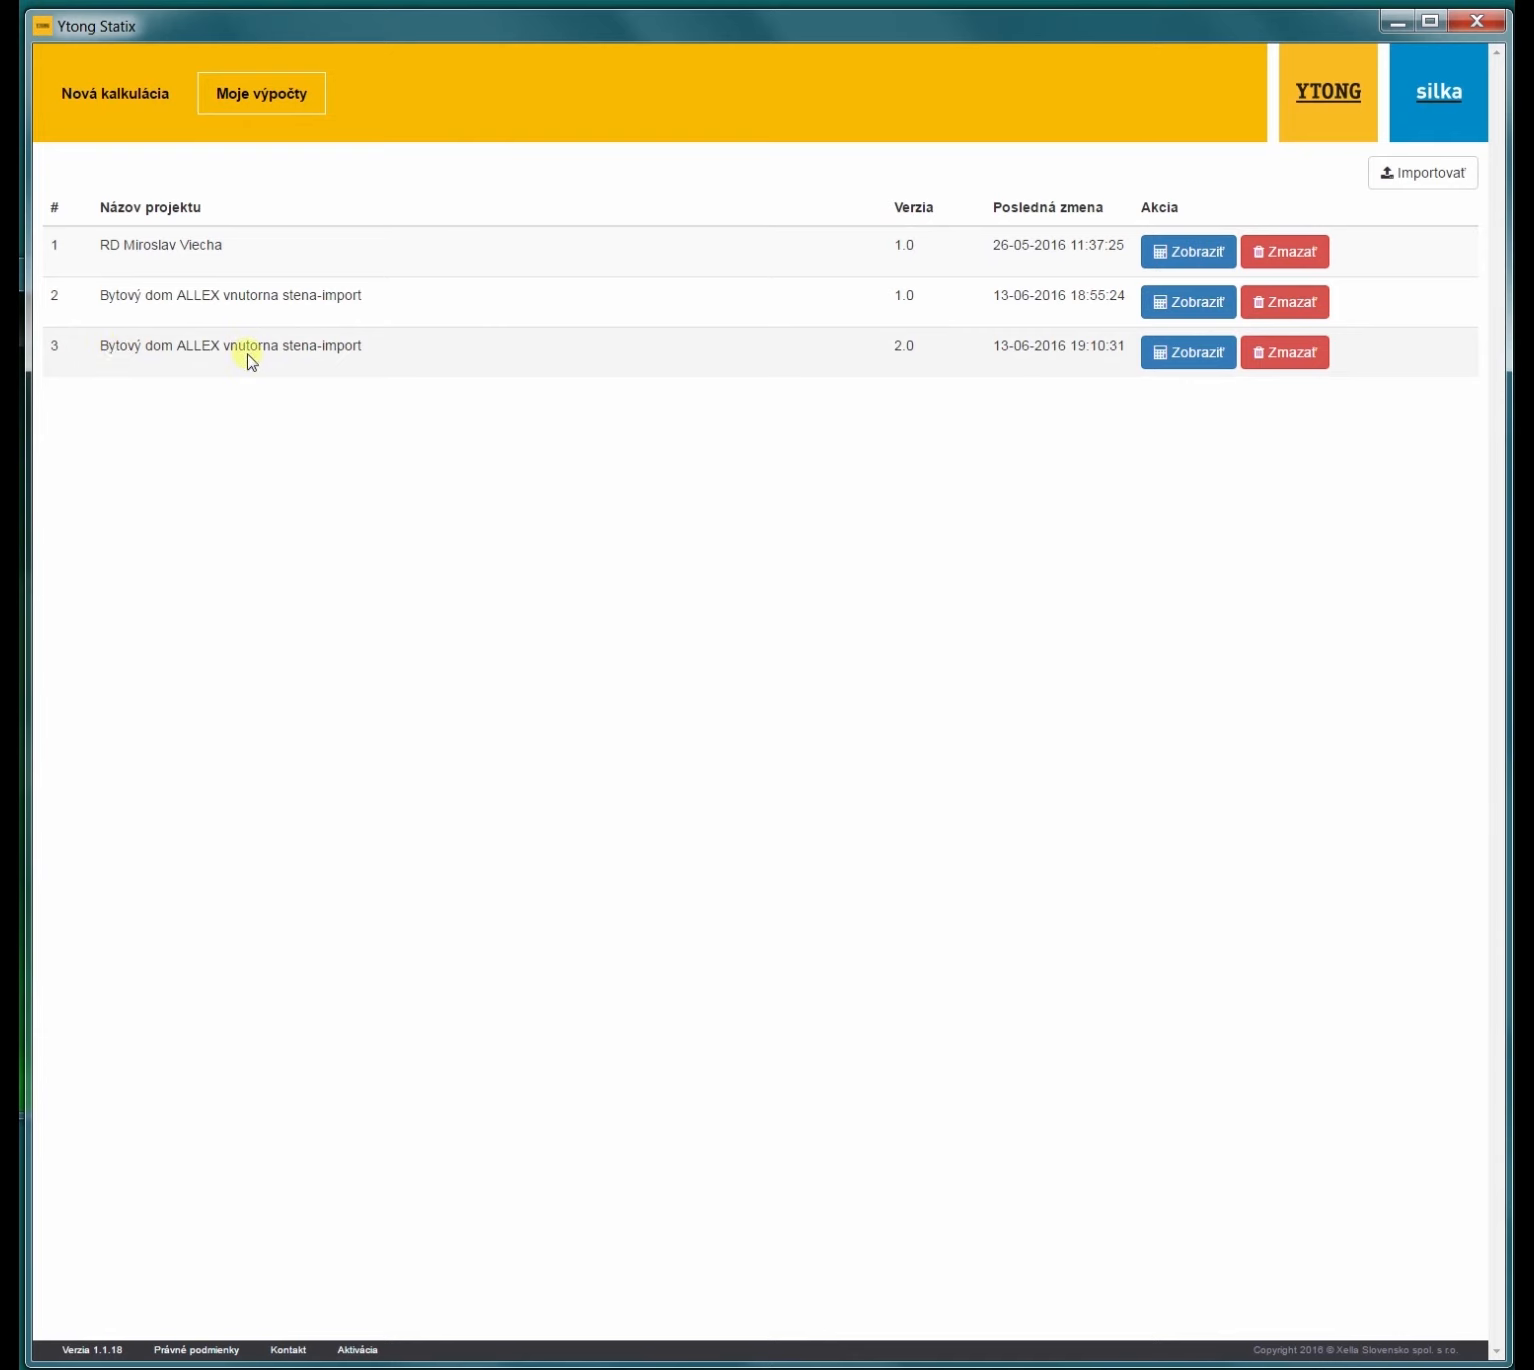
pyautogui.click(1183, 355)
pyautogui.click(1198, 312)
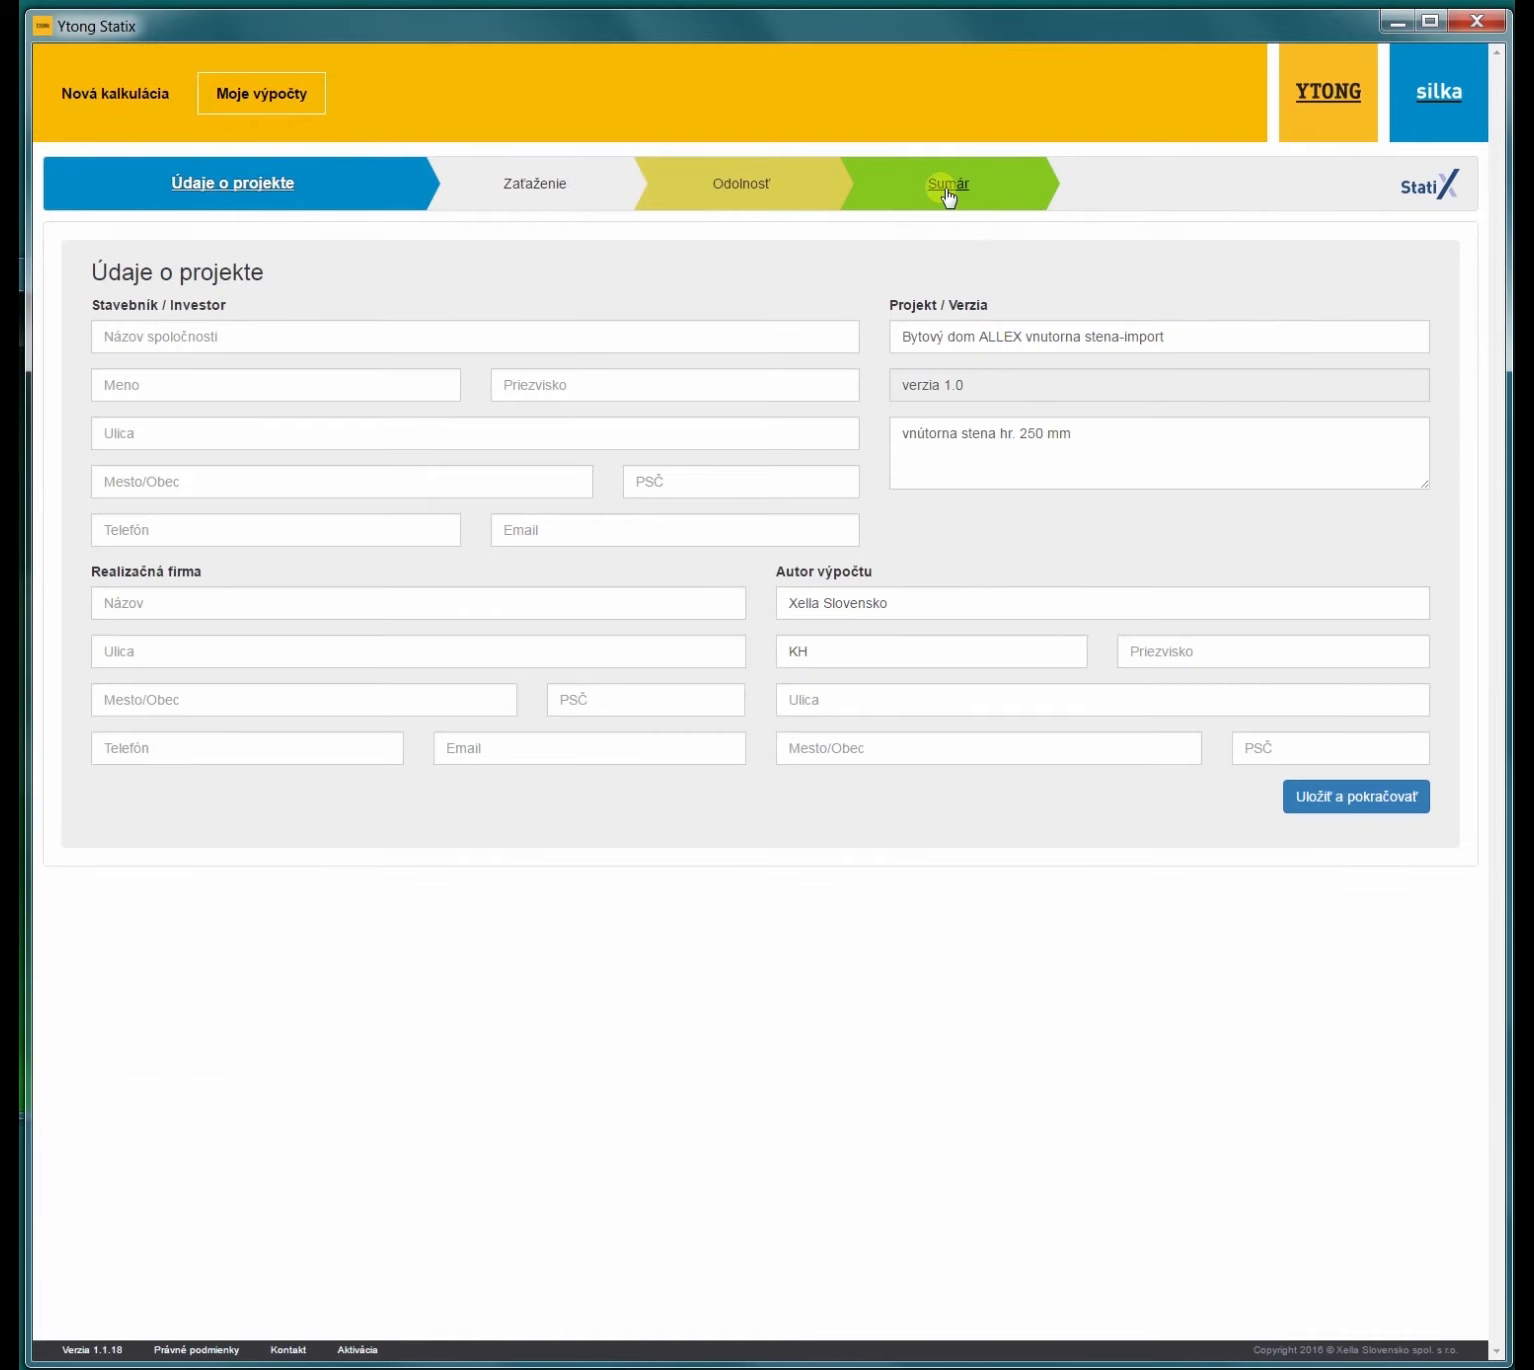
pyautogui.click(946, 190)
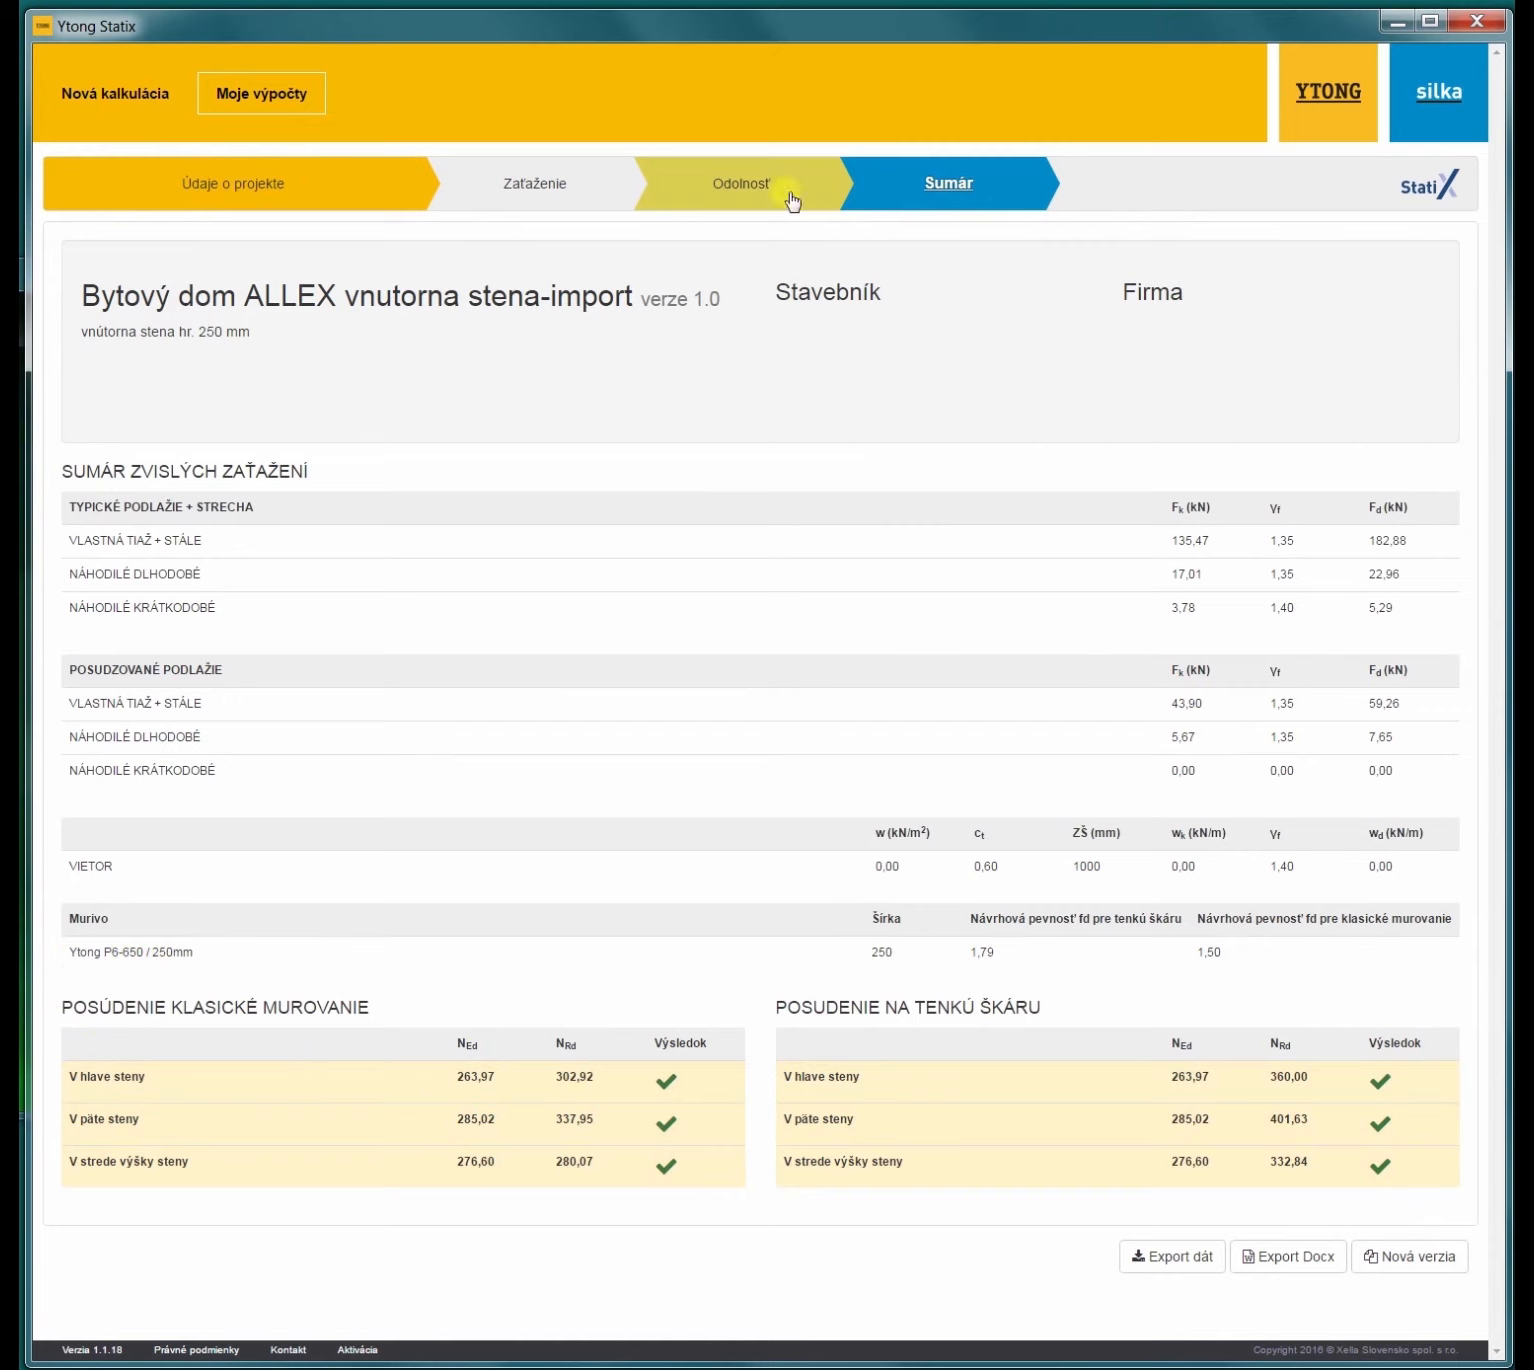
# Step: Open version 2.0 of the ALLEX inner wall project from the saved calculations and view its summary
pyautogui.click(242, 93)
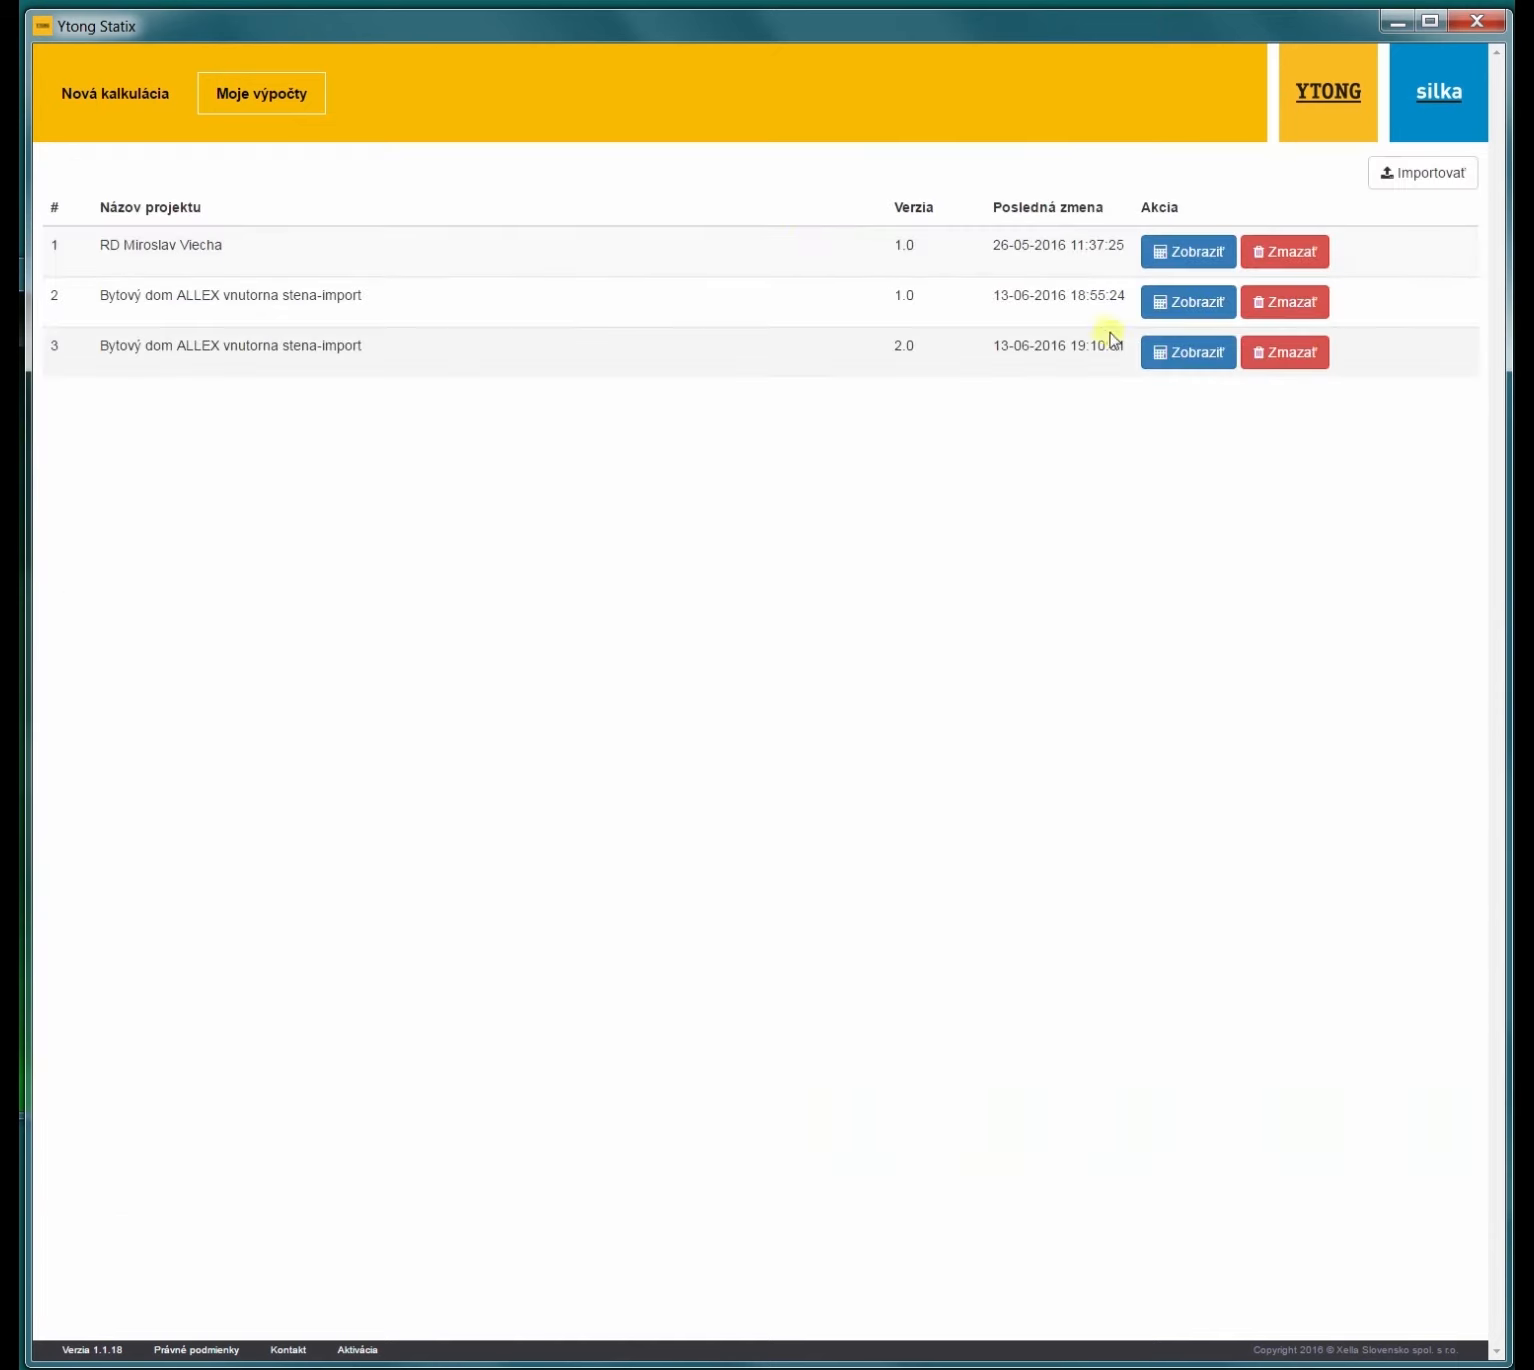
pyautogui.click(1198, 352)
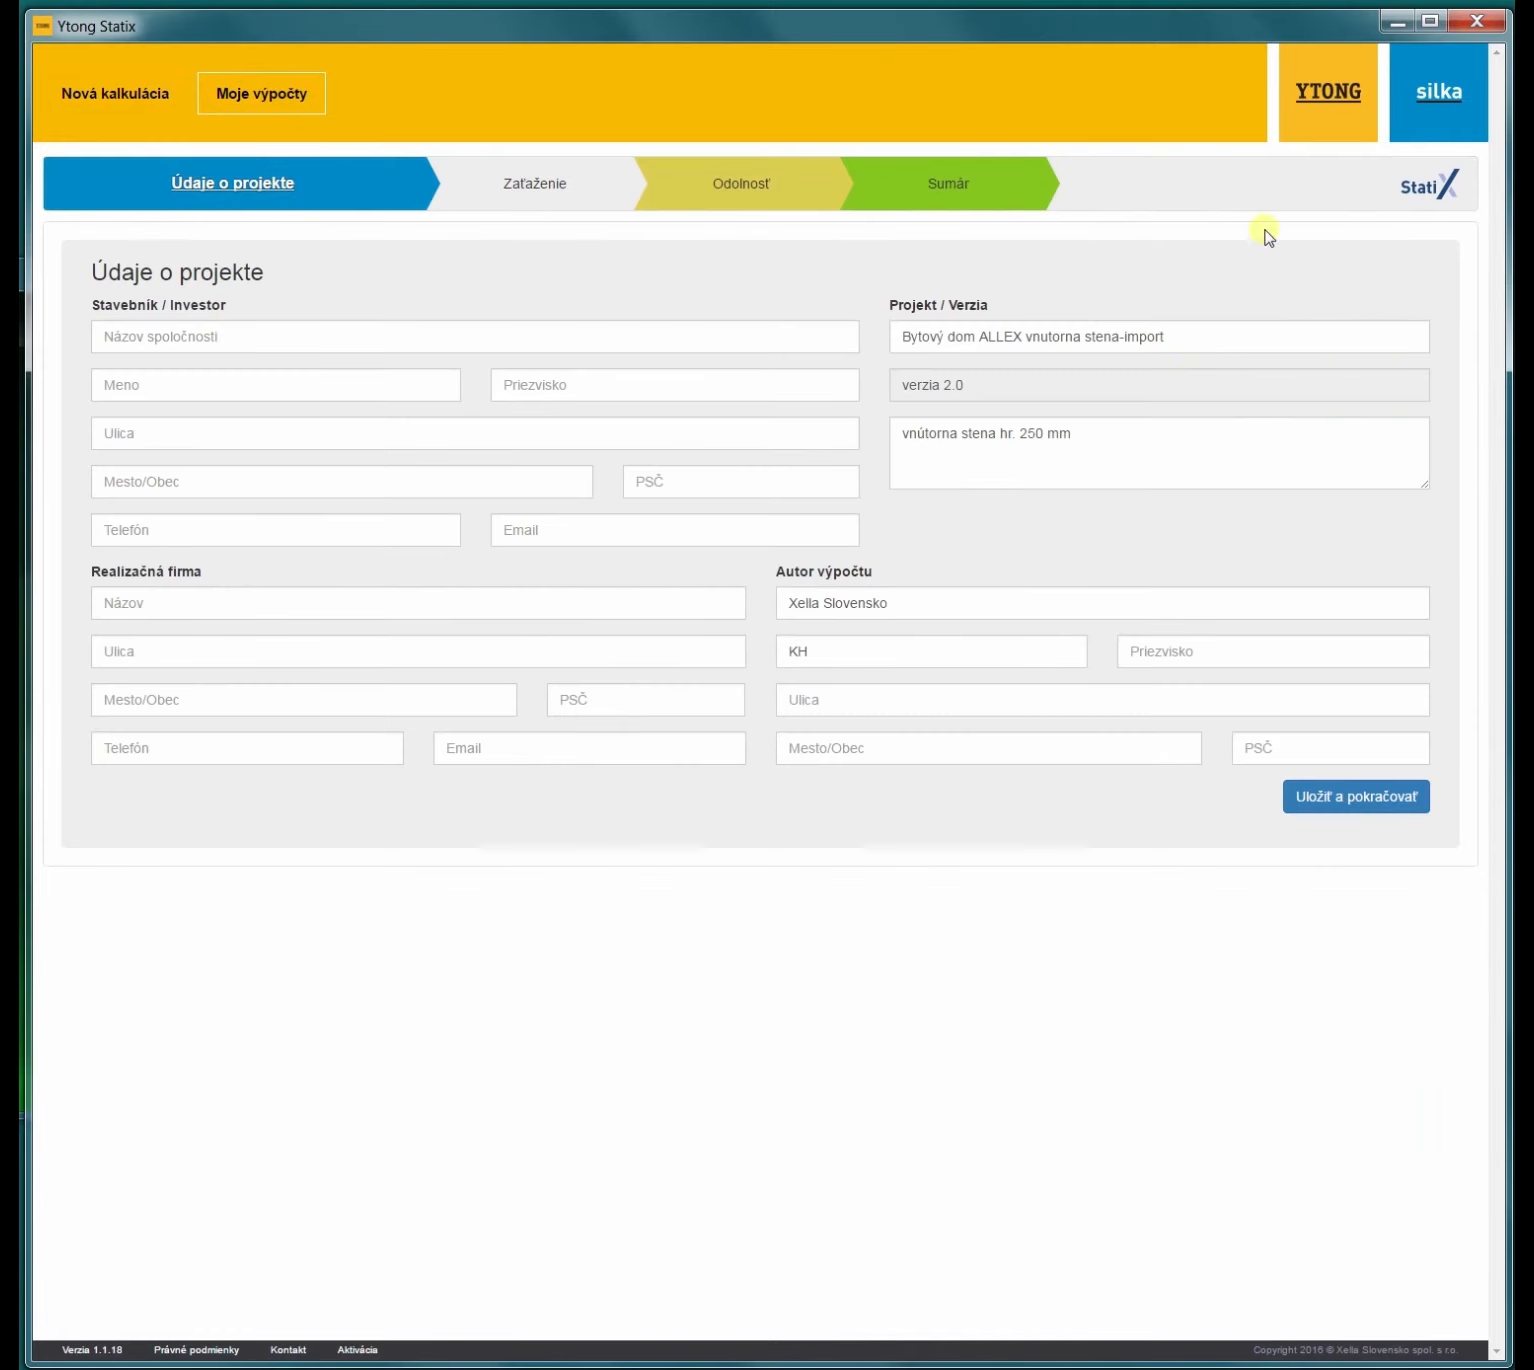
pyautogui.click(955, 188)
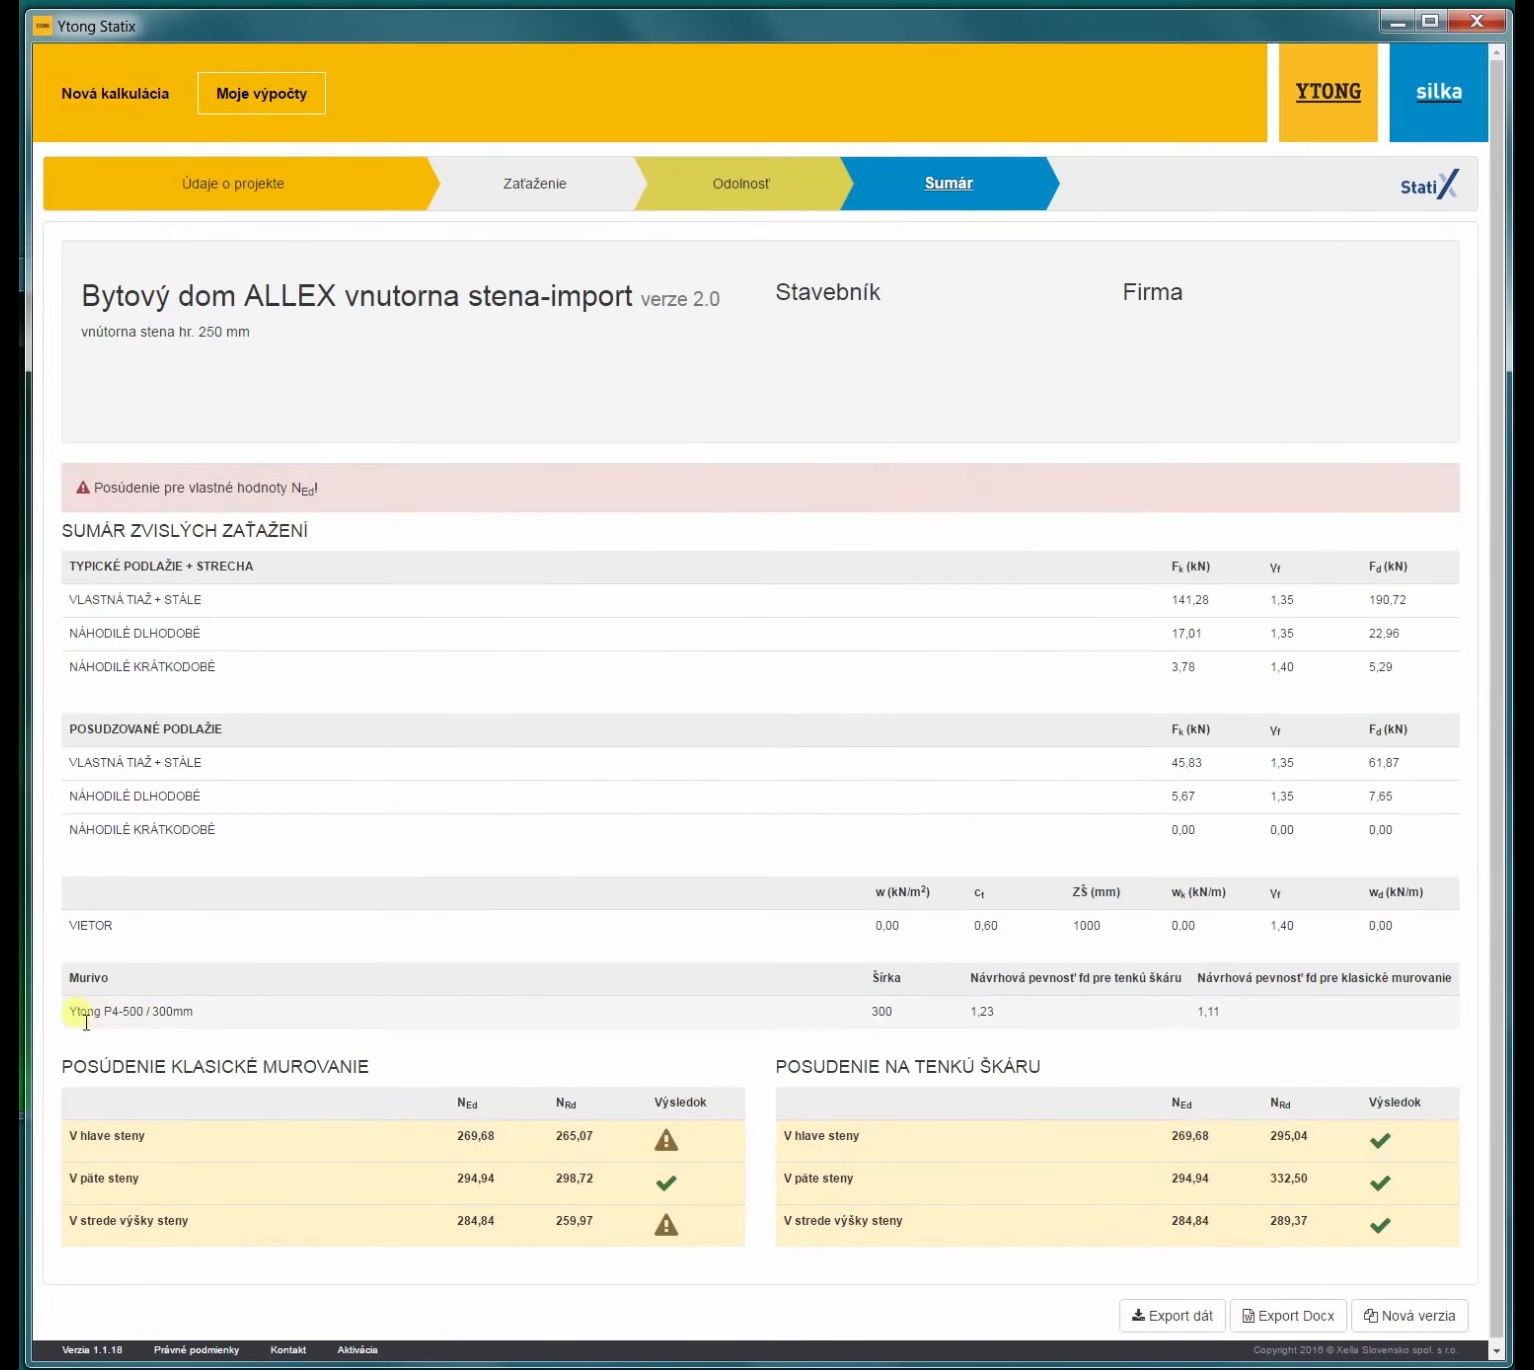